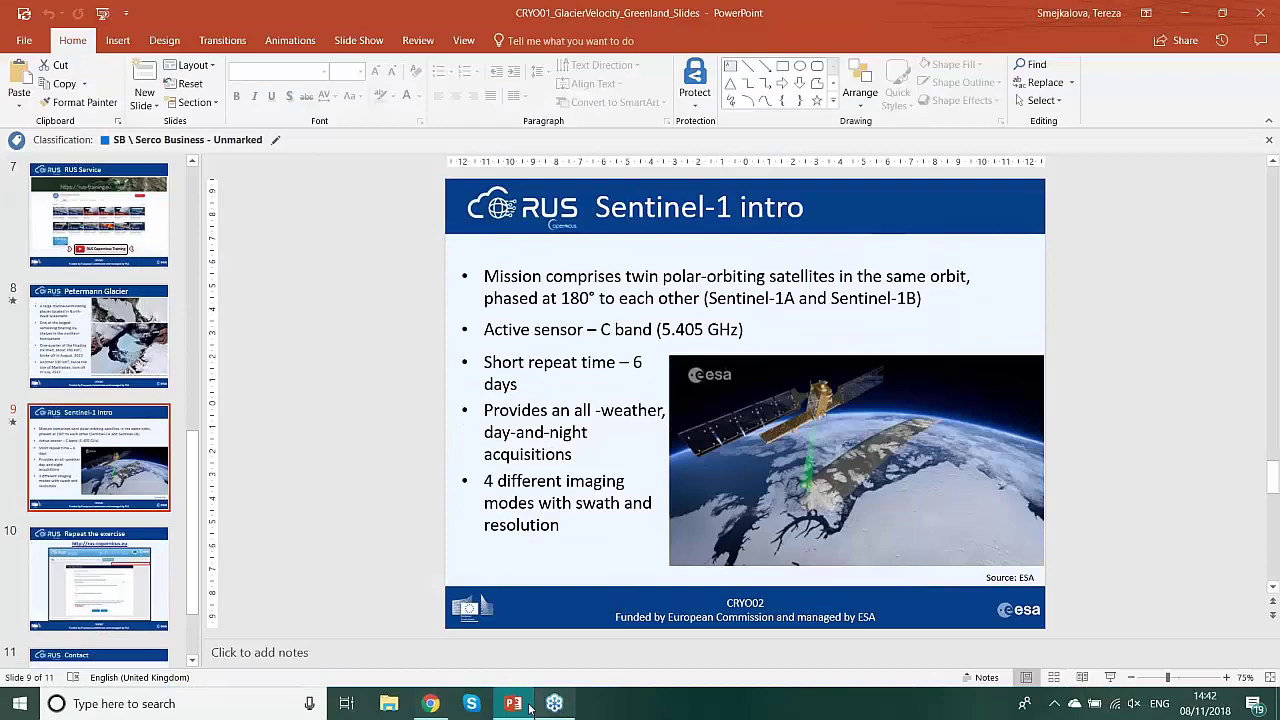
Switch to Chrome, access the RUS_training2 project's virtual machine from the RUS dashboard, and log in with the saved username and password.
left_click(431, 704)
left_click(110, 14)
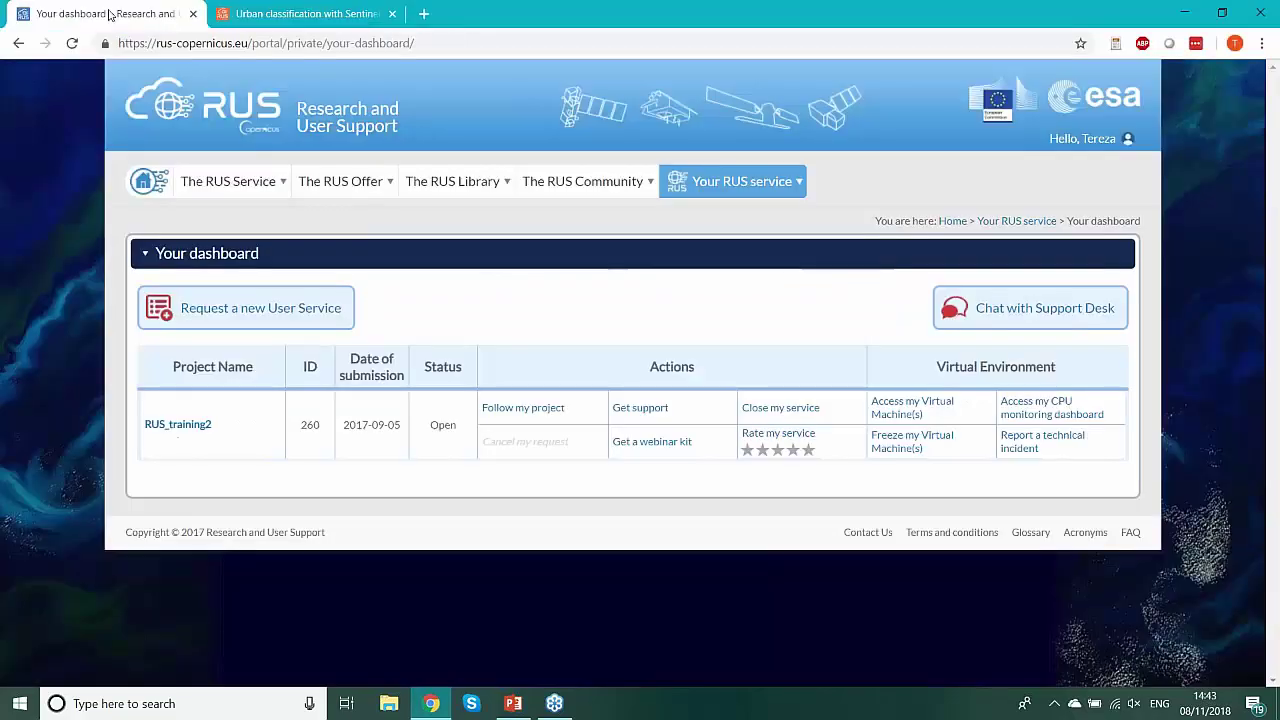
left_click(917, 407)
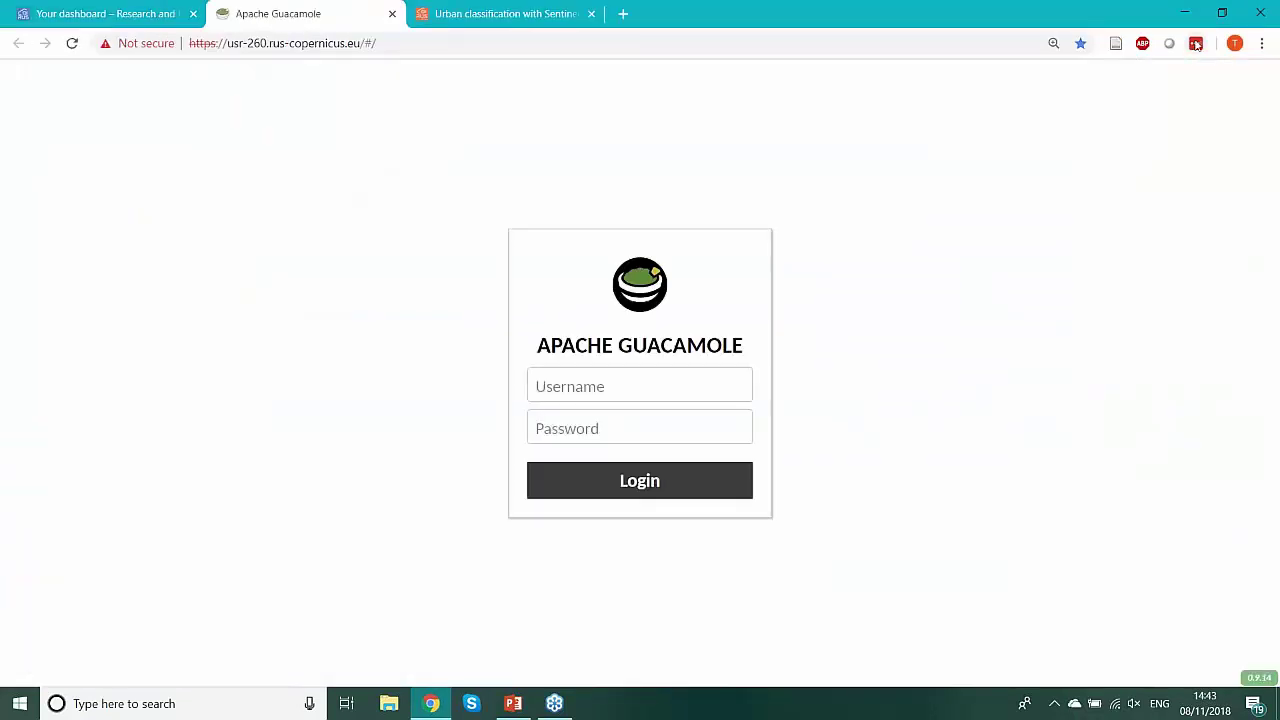
left_click(1196, 43)
left_click(1010, 318)
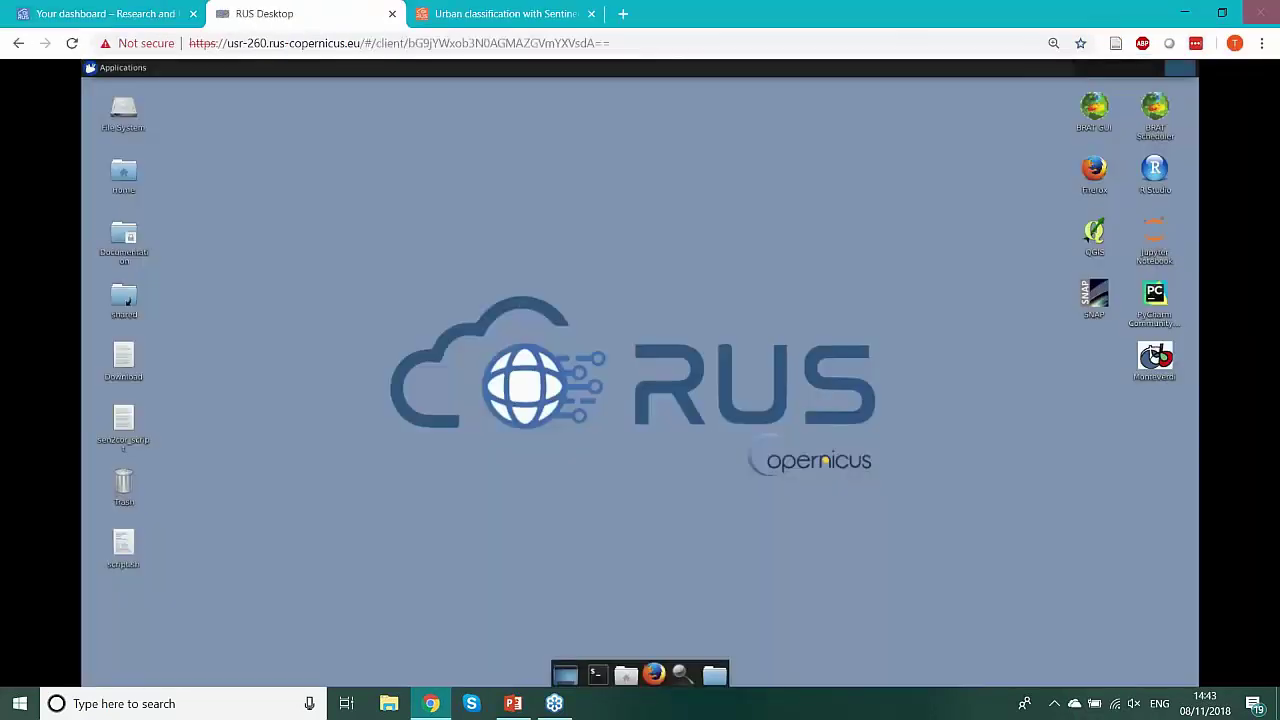
Show the remote desktop in full screen and launch SNAP.
left_click(1262, 43)
left_click(1256, 203)
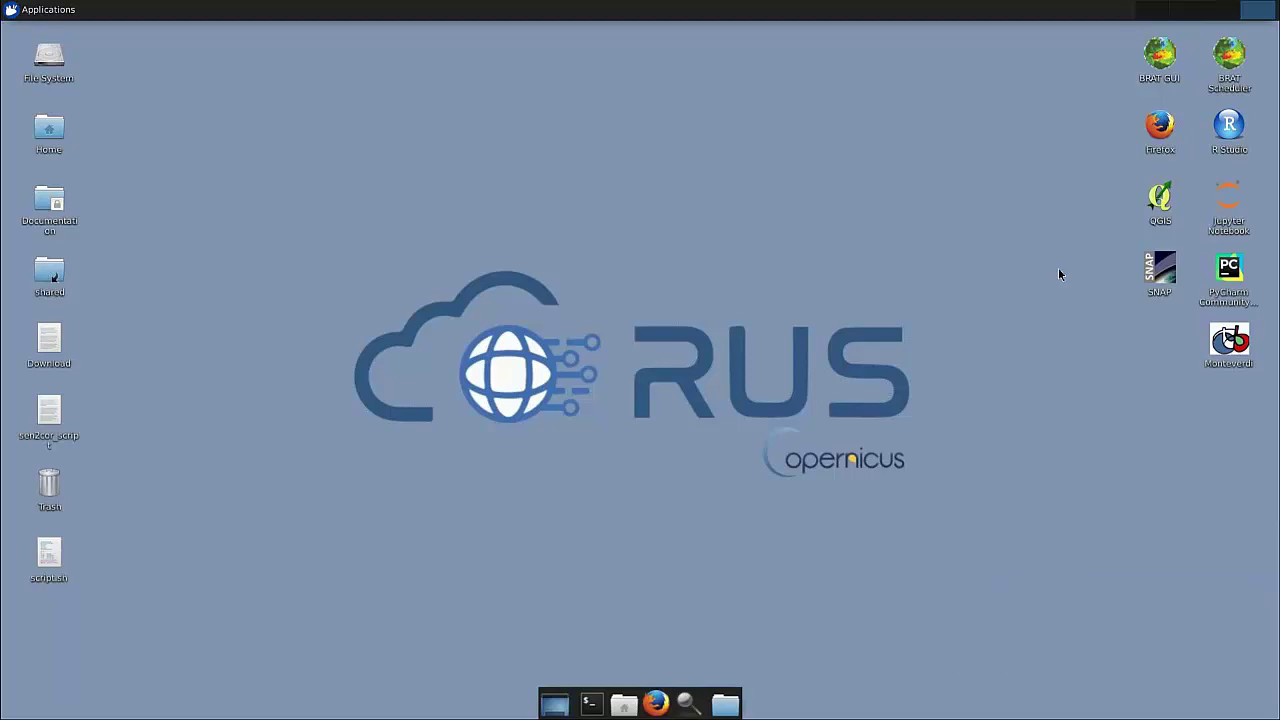
double_click(1168, 277)
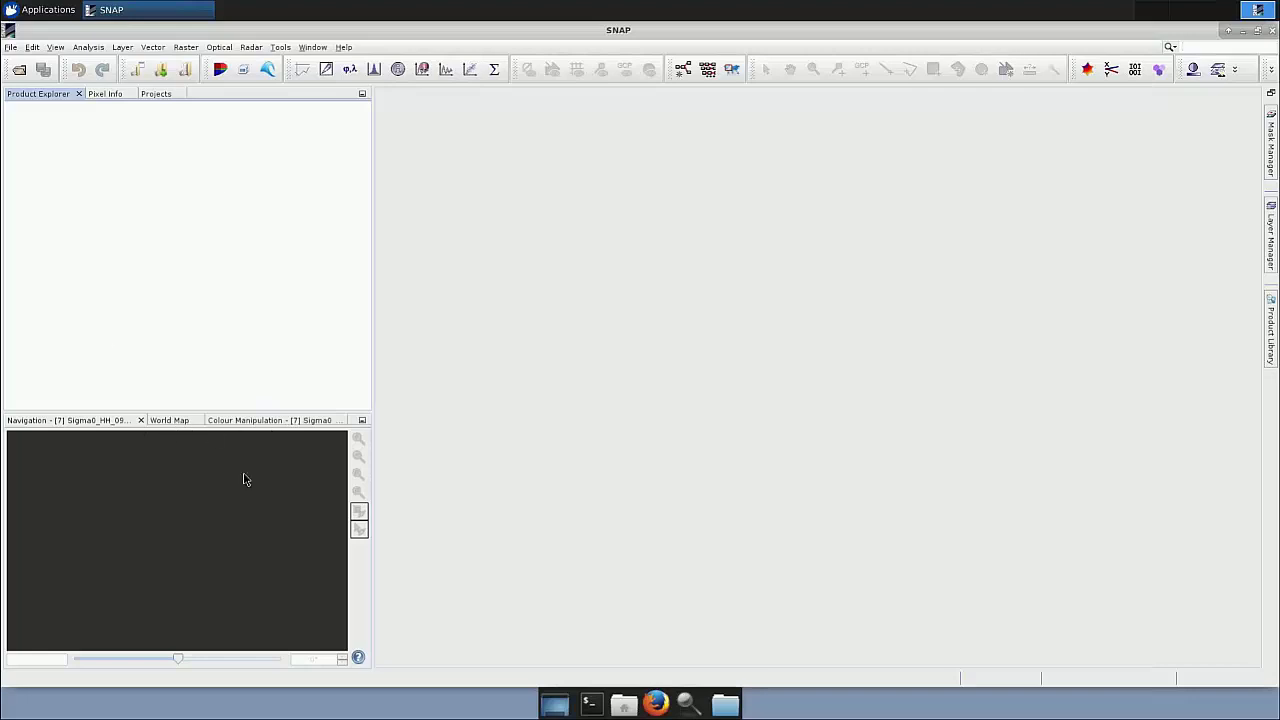
left_click(255, 420)
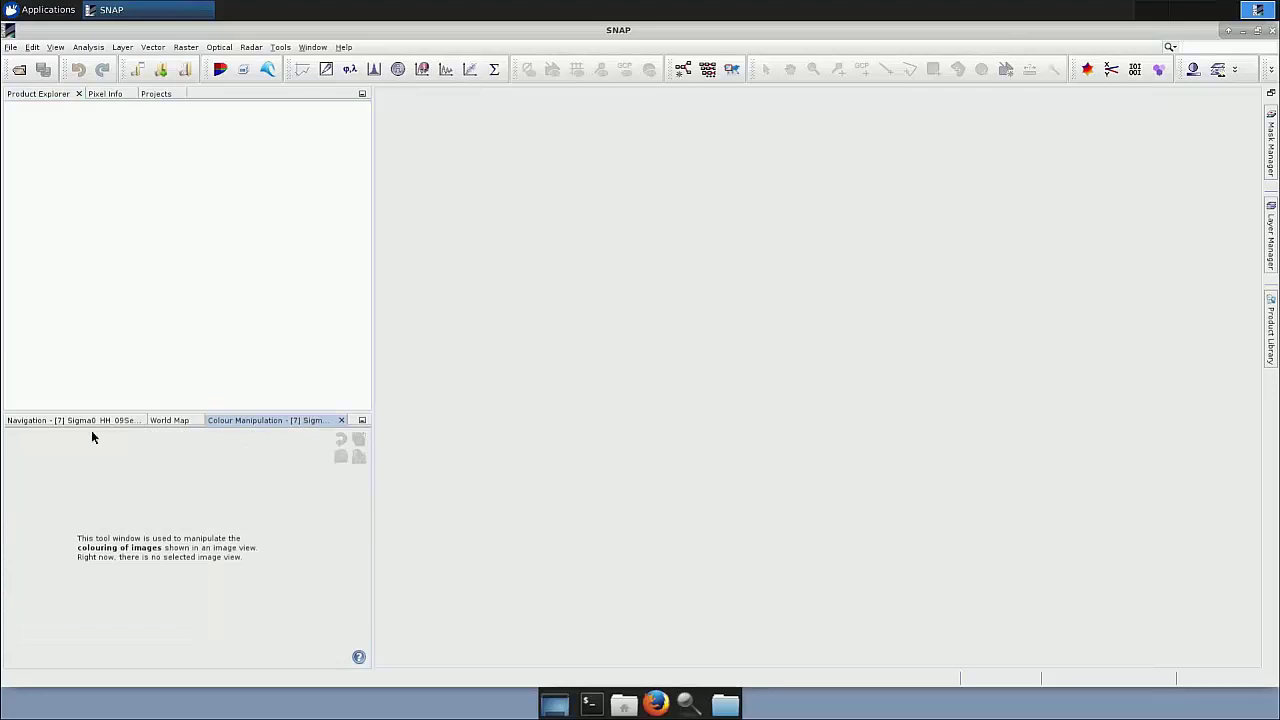
left_click(80, 424)
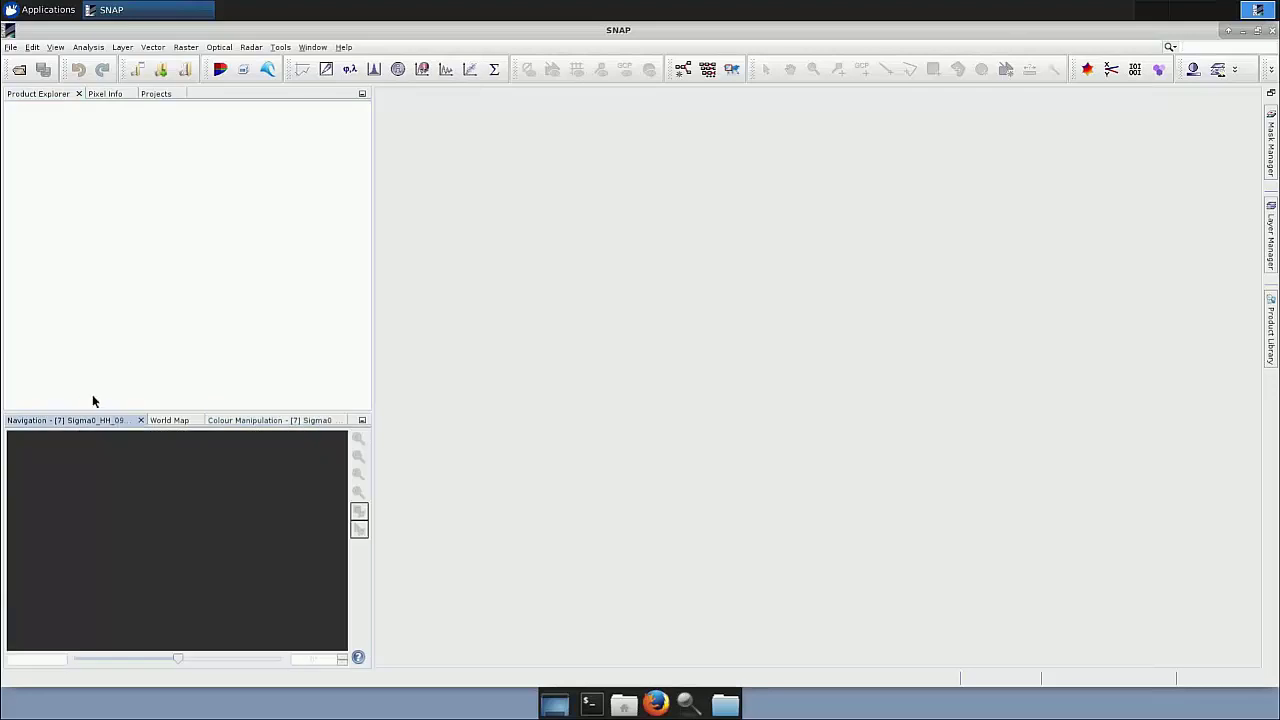
Open both Sentinel-1A GRDH zip products, dated 20170909 and 20170921, from the Original folder of CRYO02_GlacierVelocity_Greenland_TutorialKit.
left_click(18, 72)
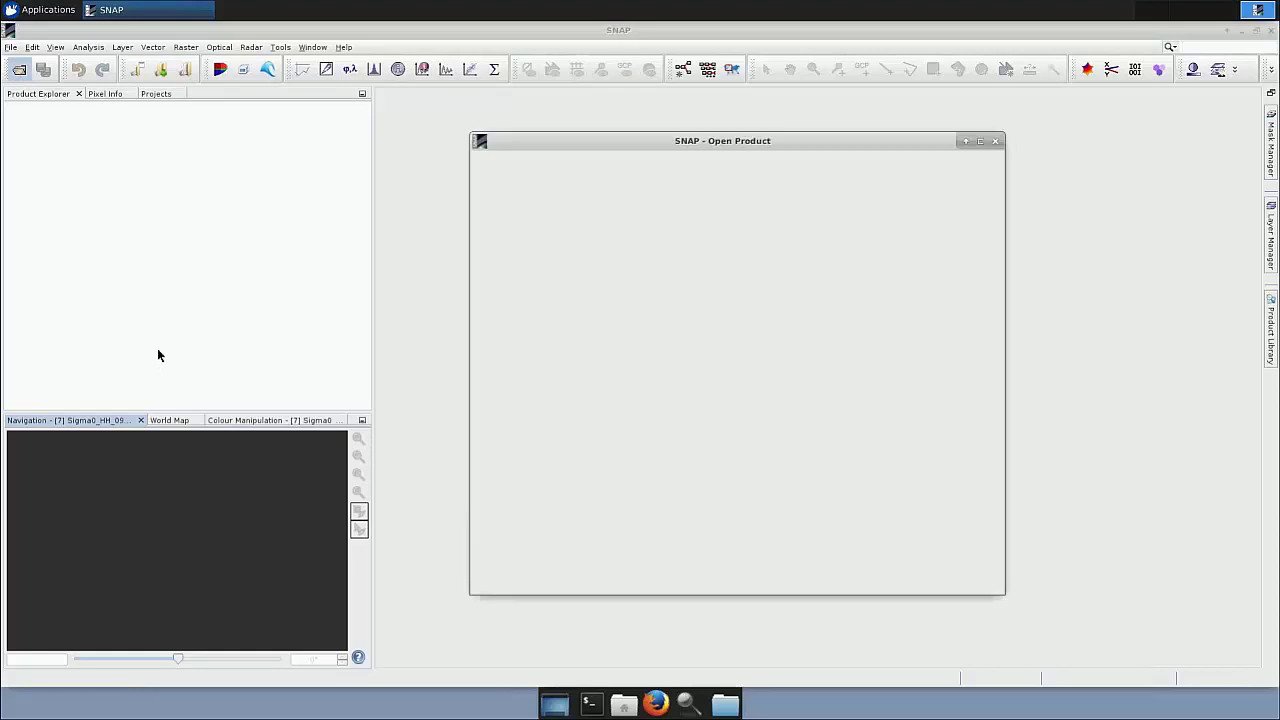
left_click(913, 168)
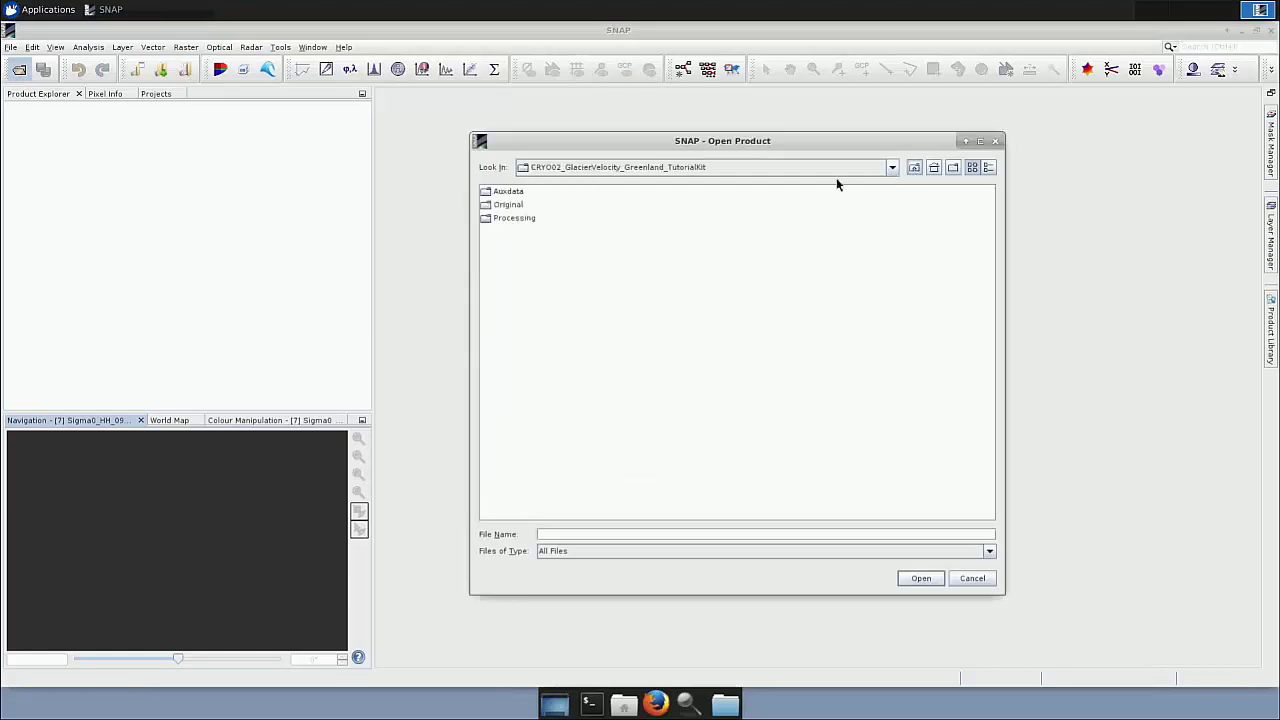
double_click(510, 205)
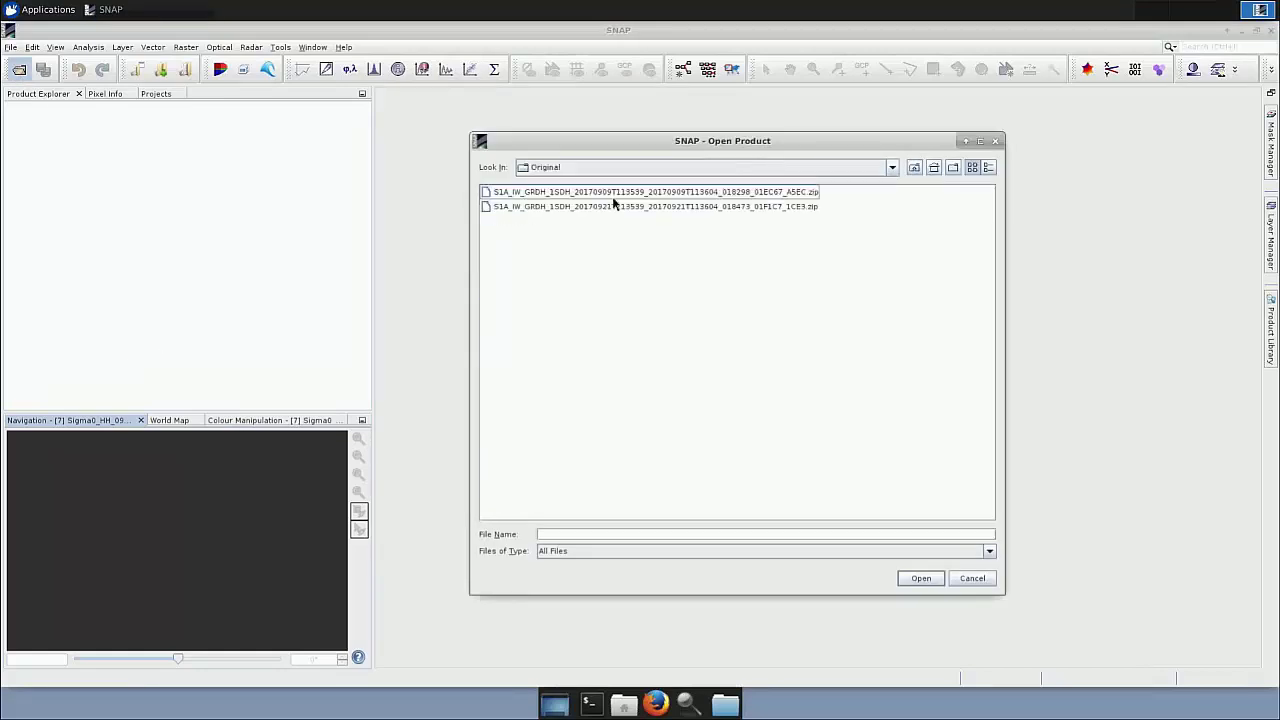
left_click(604, 194)
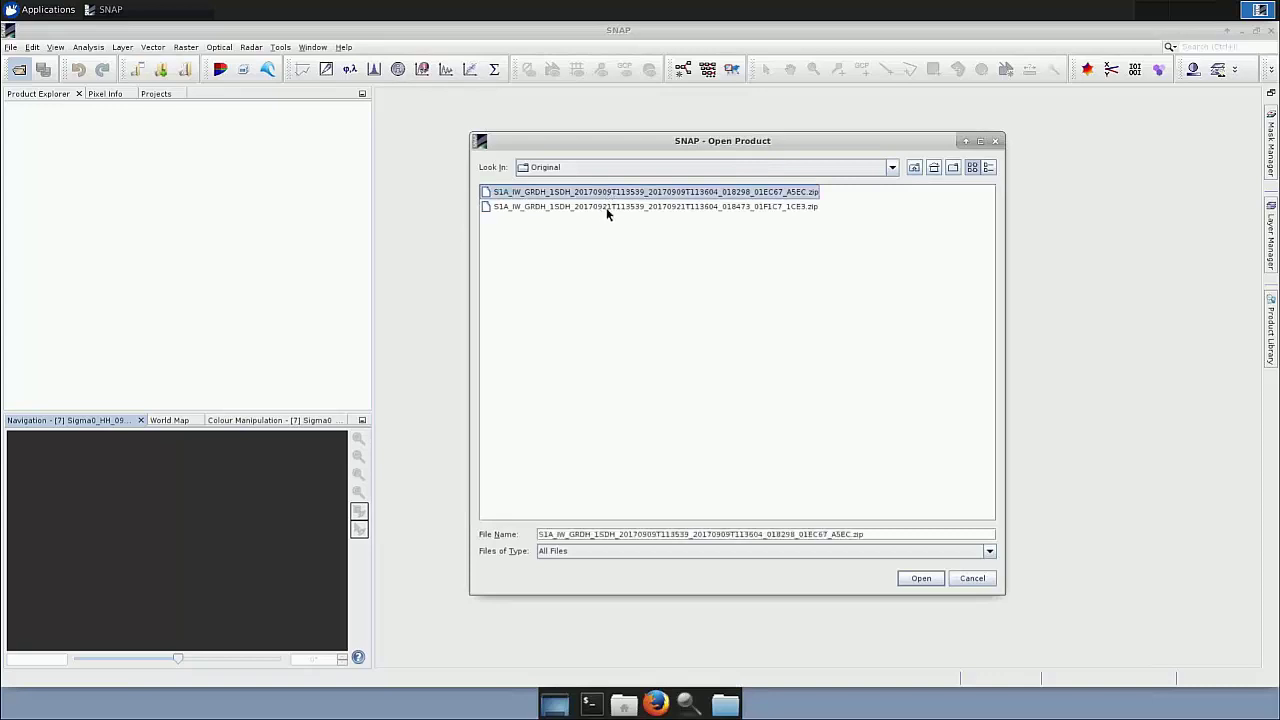
left_click(606, 207, "shift")
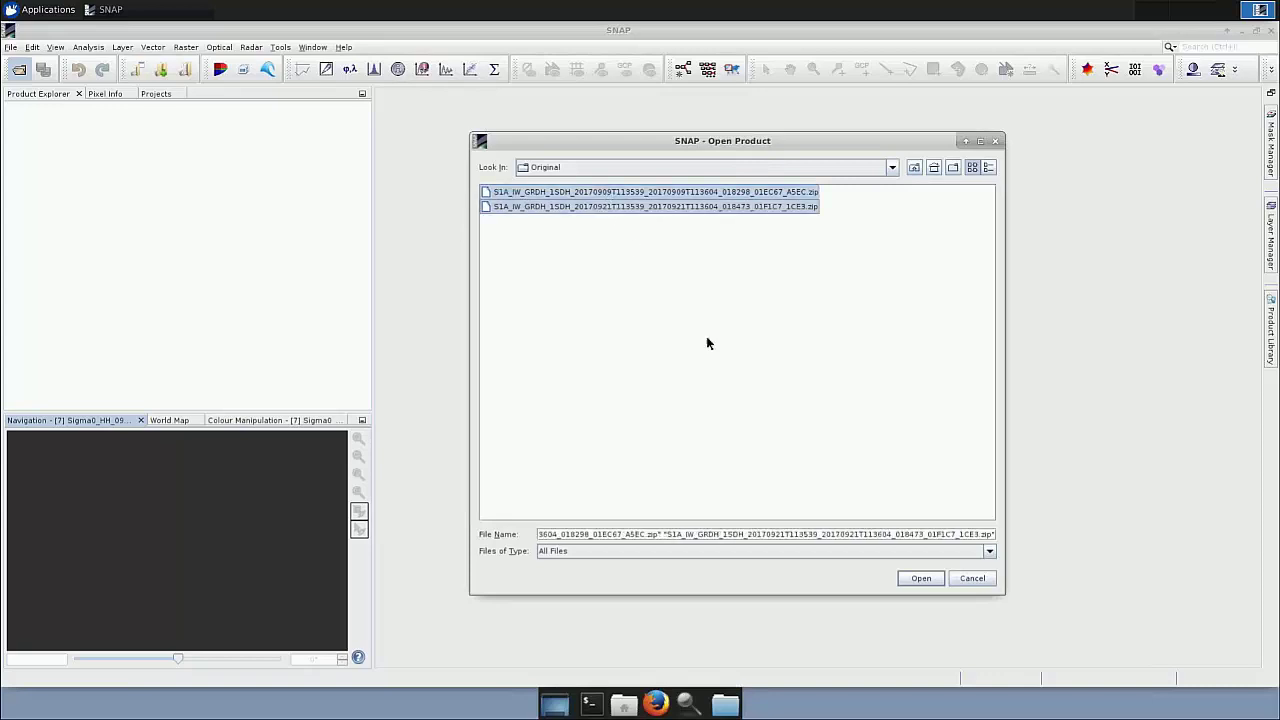
left_click(924, 579)
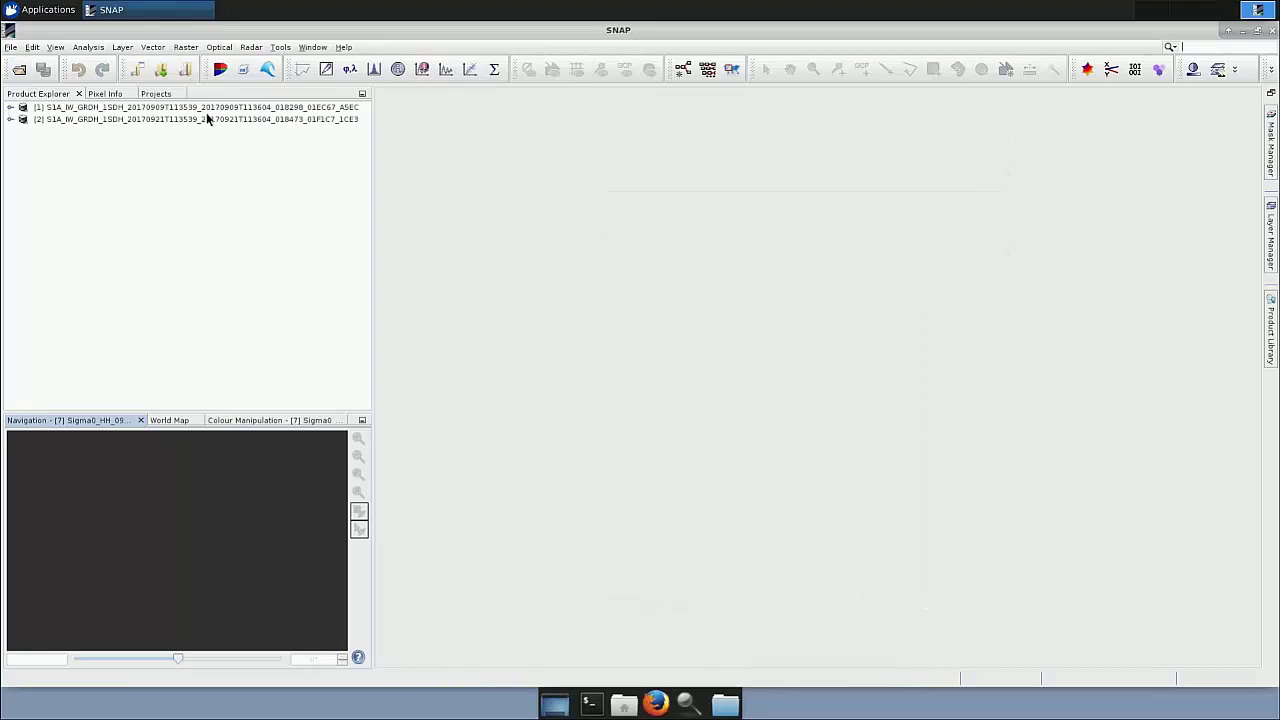
Show the World Map zoomed to the footprint of the loaded products.
left_click(181, 424)
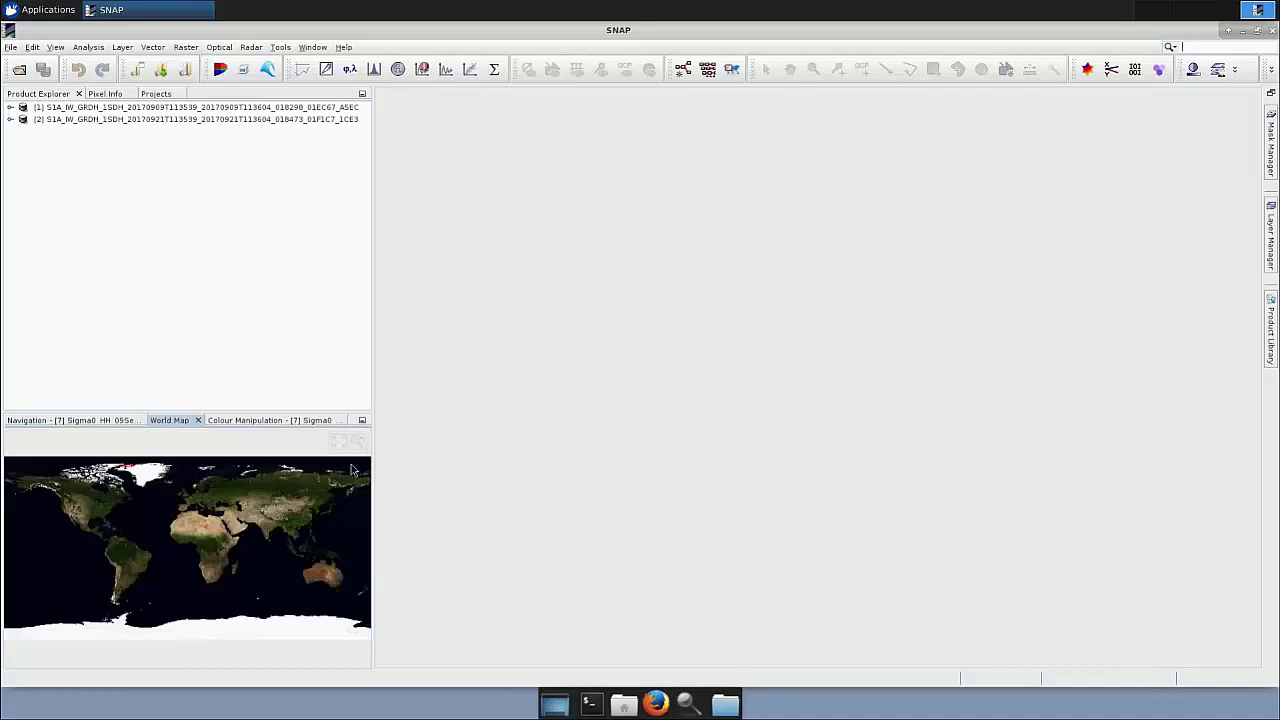
left_click(356, 443)
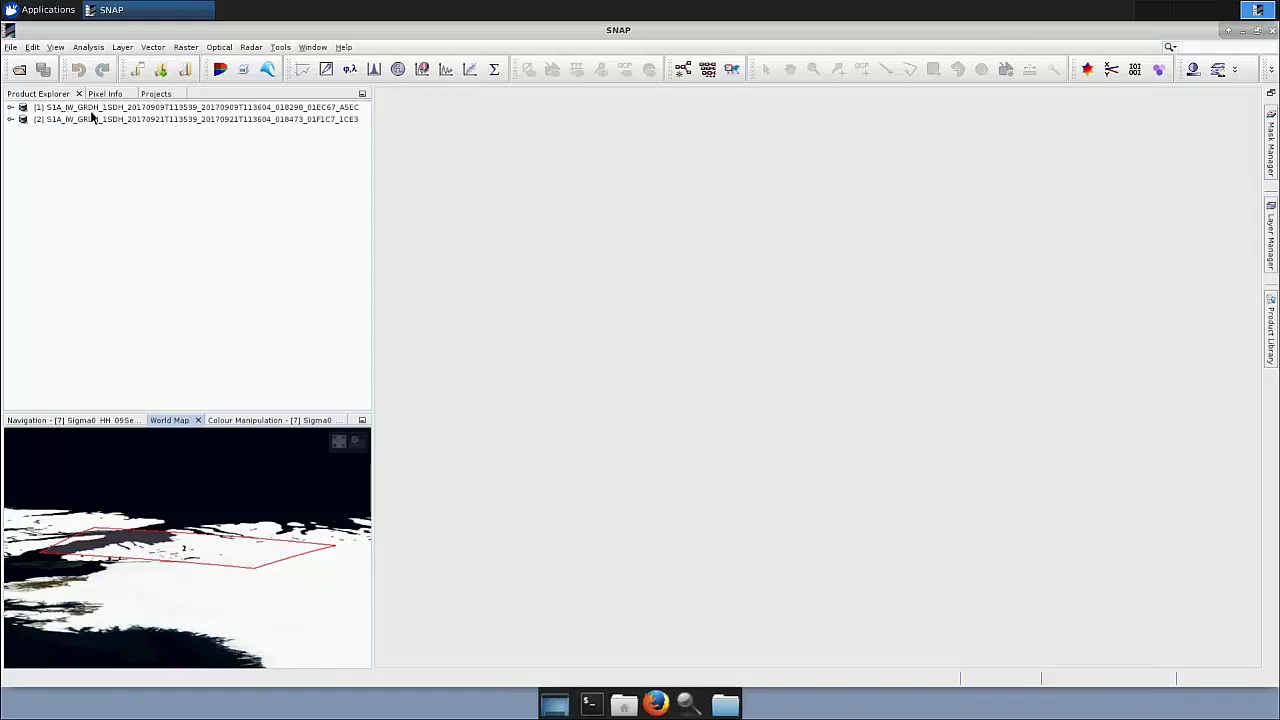
Expand the bands of the 20170909 product and display its Intensity_HH band.
left_click(10, 108)
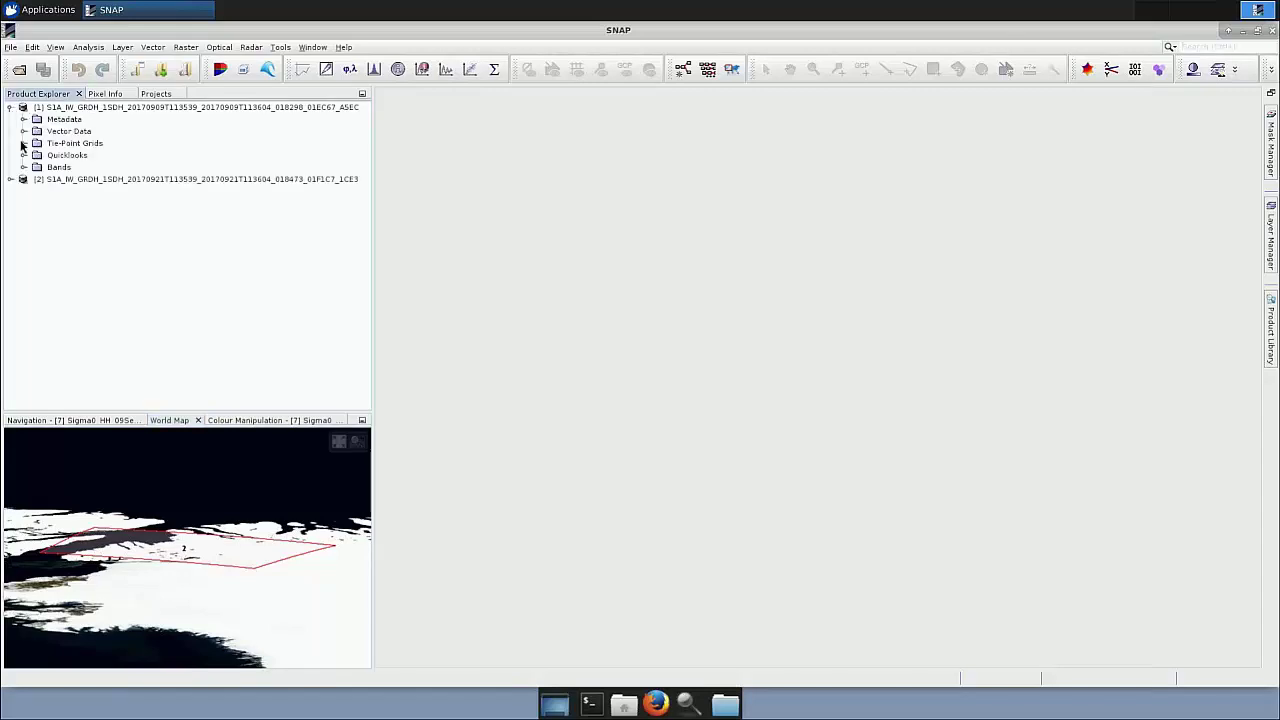
left_click(24, 168)
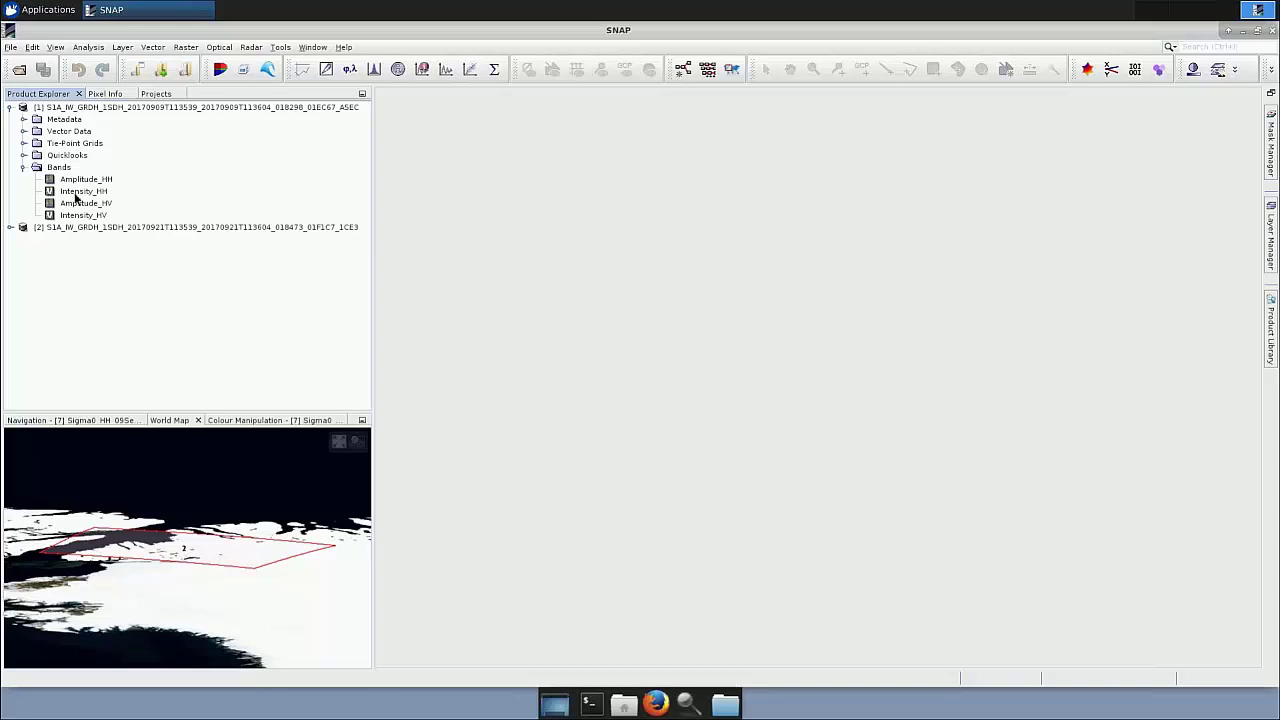
left_click(75, 194)
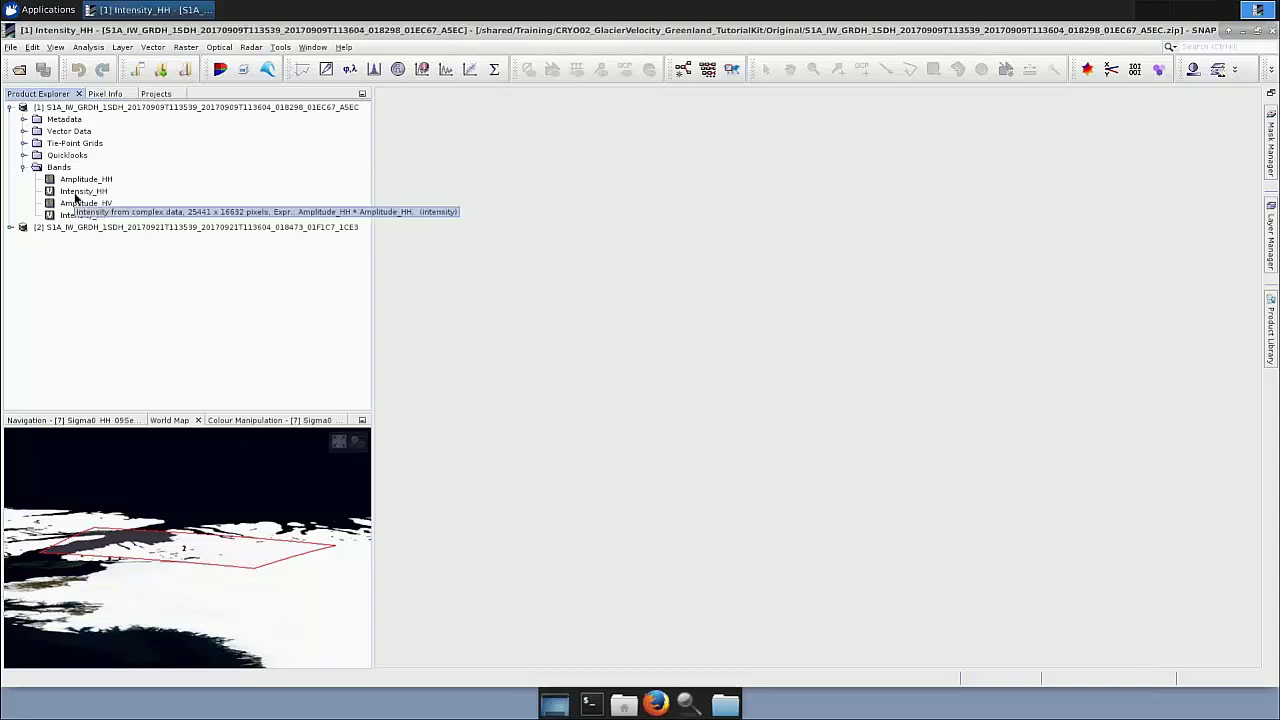
double_click(75, 193)
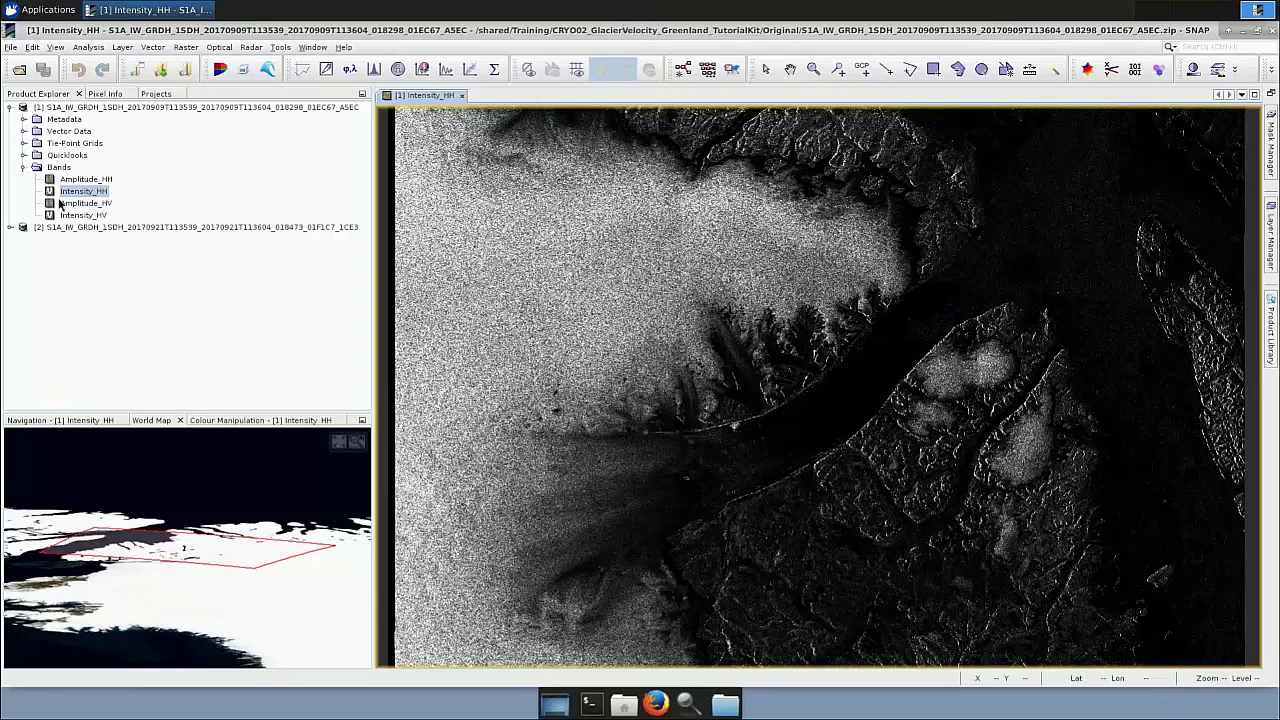
Open the GraphBuilder and move the Write operator farther from Read to make room for more operators.
left_click(280, 48)
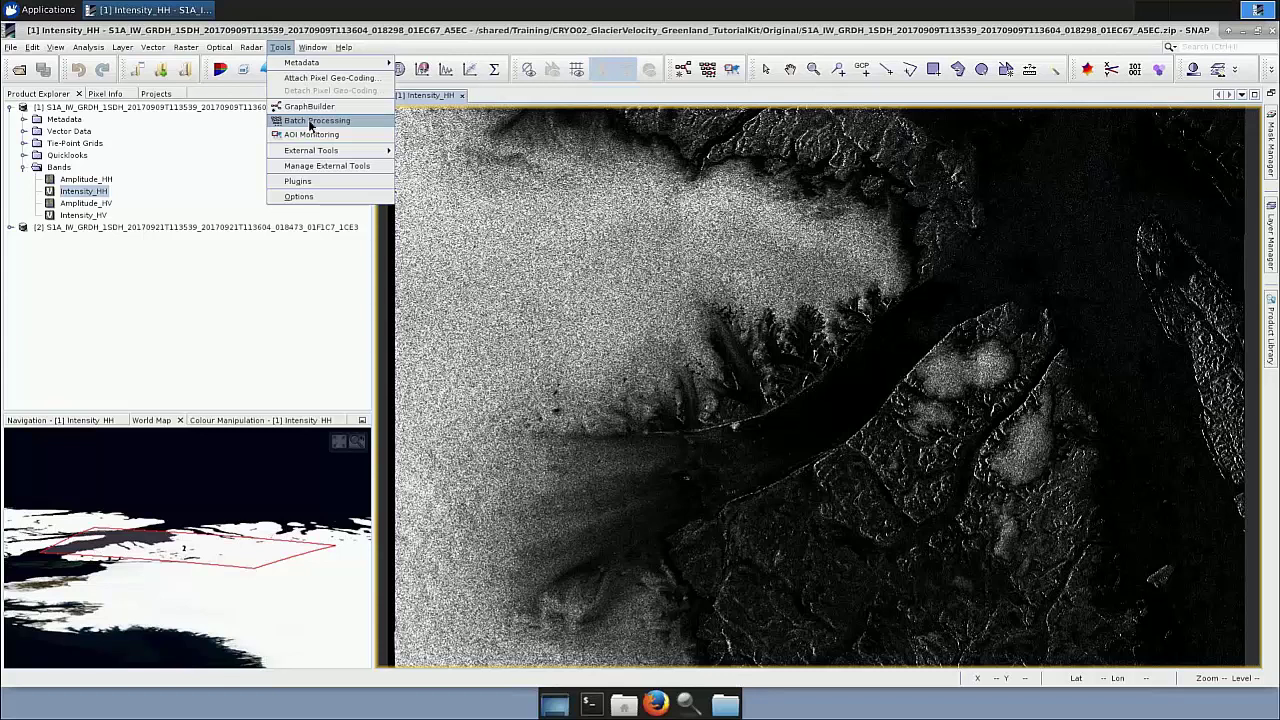
left_click(386, 106)
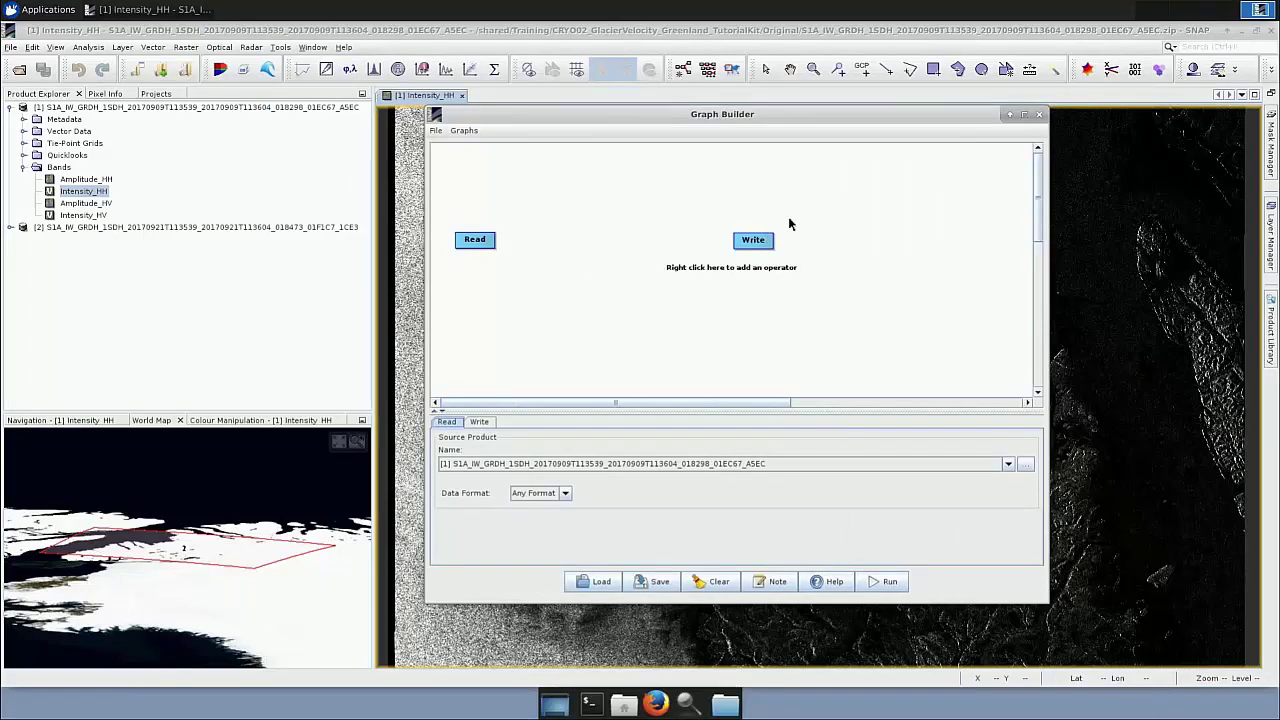
left_click_drag(762, 246, 980, 248)
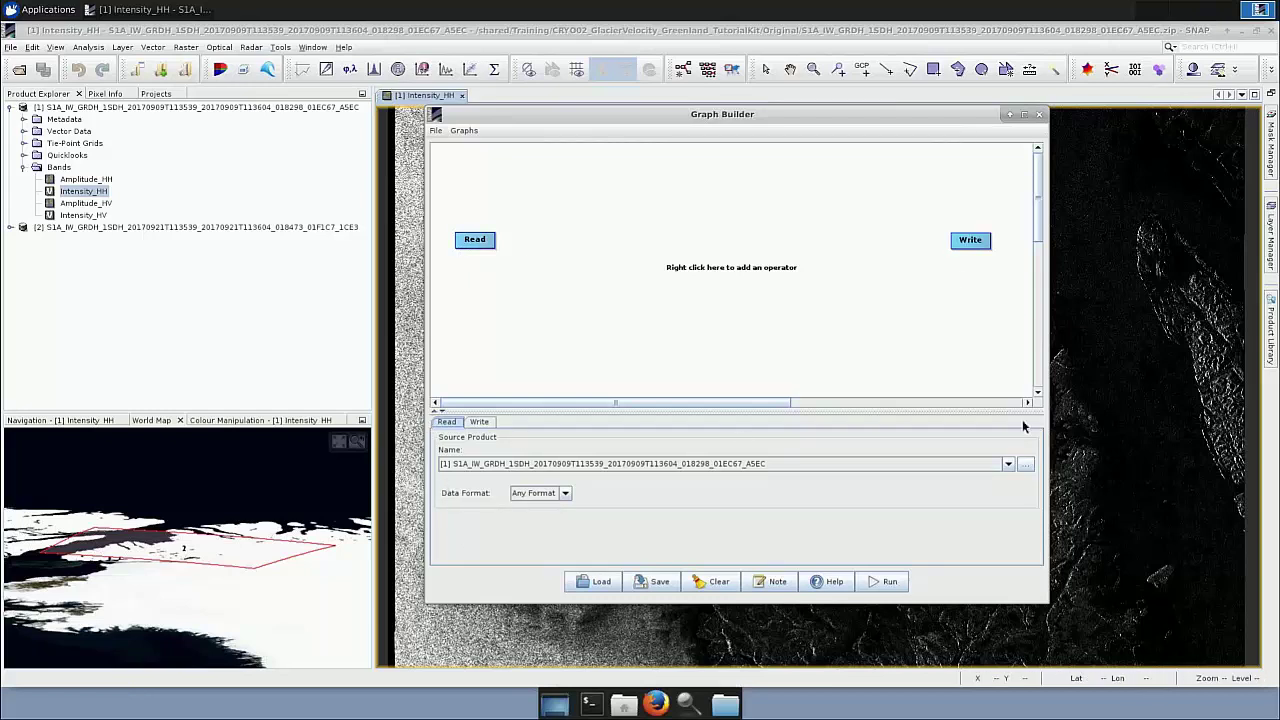
left_click(482, 422)
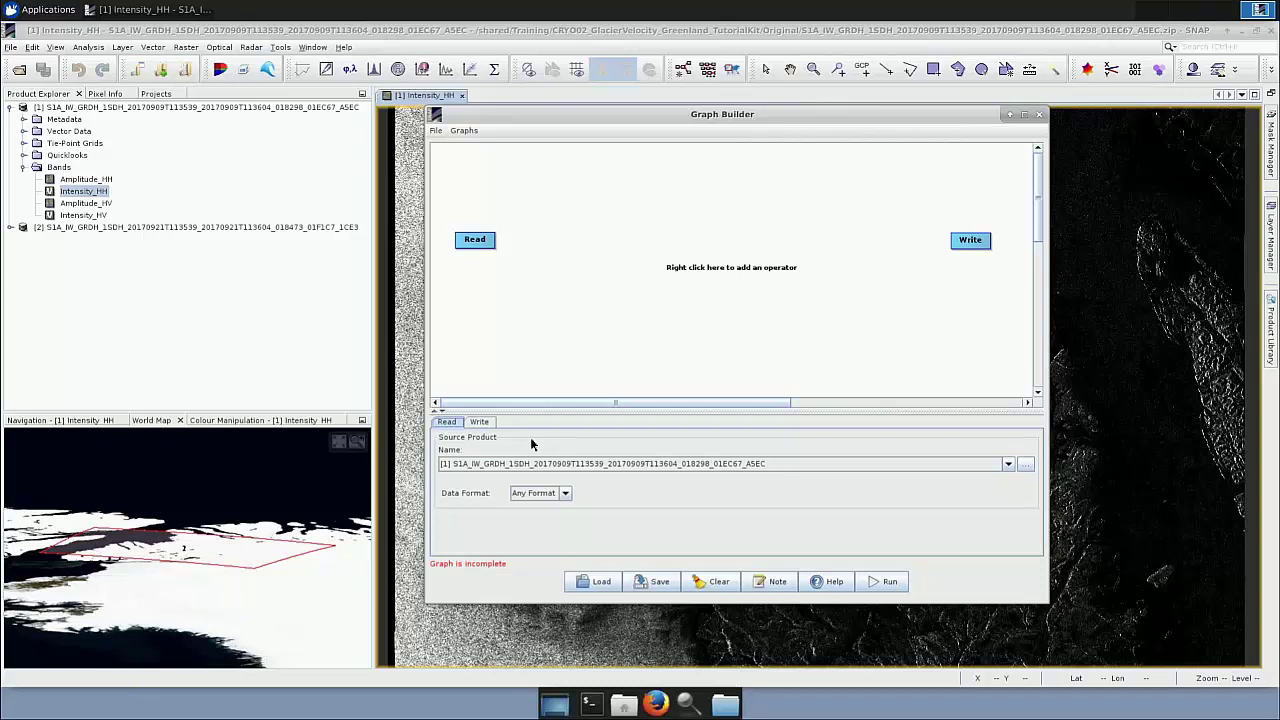
Add the radar Apply-Orbit-File operator to the graph and place it beside the Read operator.
right_click(533, 246)
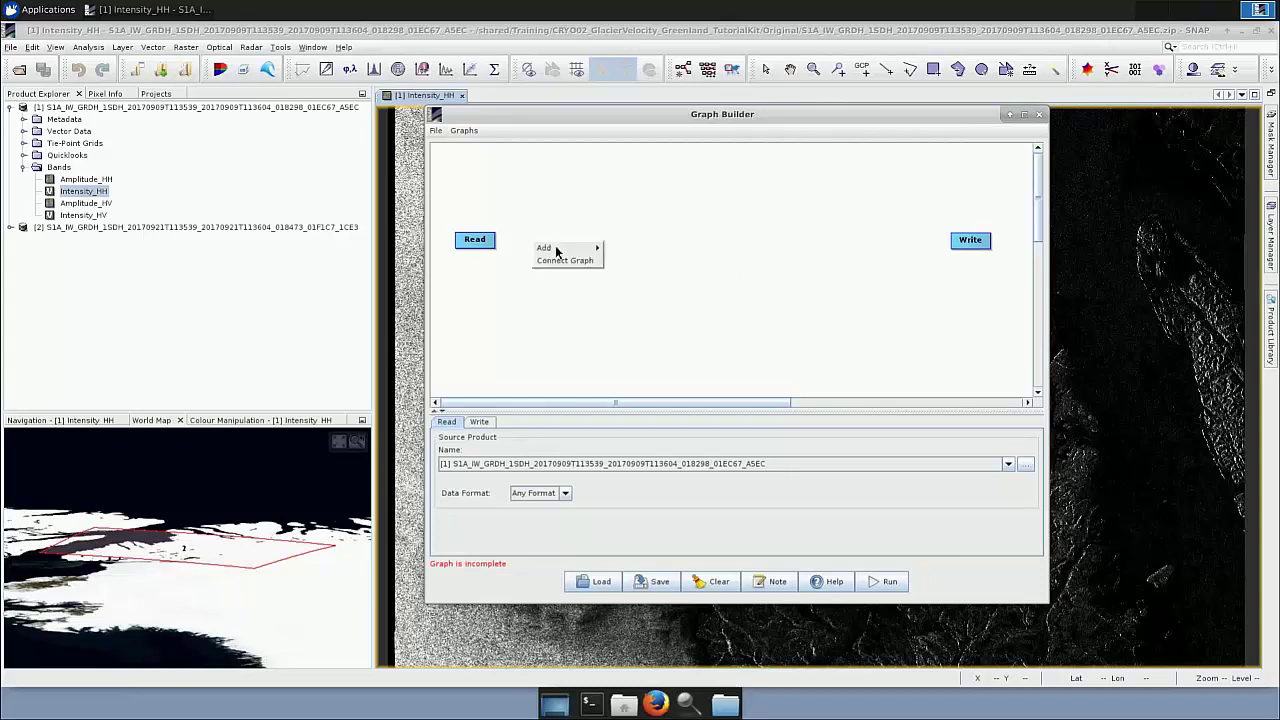
mouse_move(562, 248)
mouse_move(648, 262)
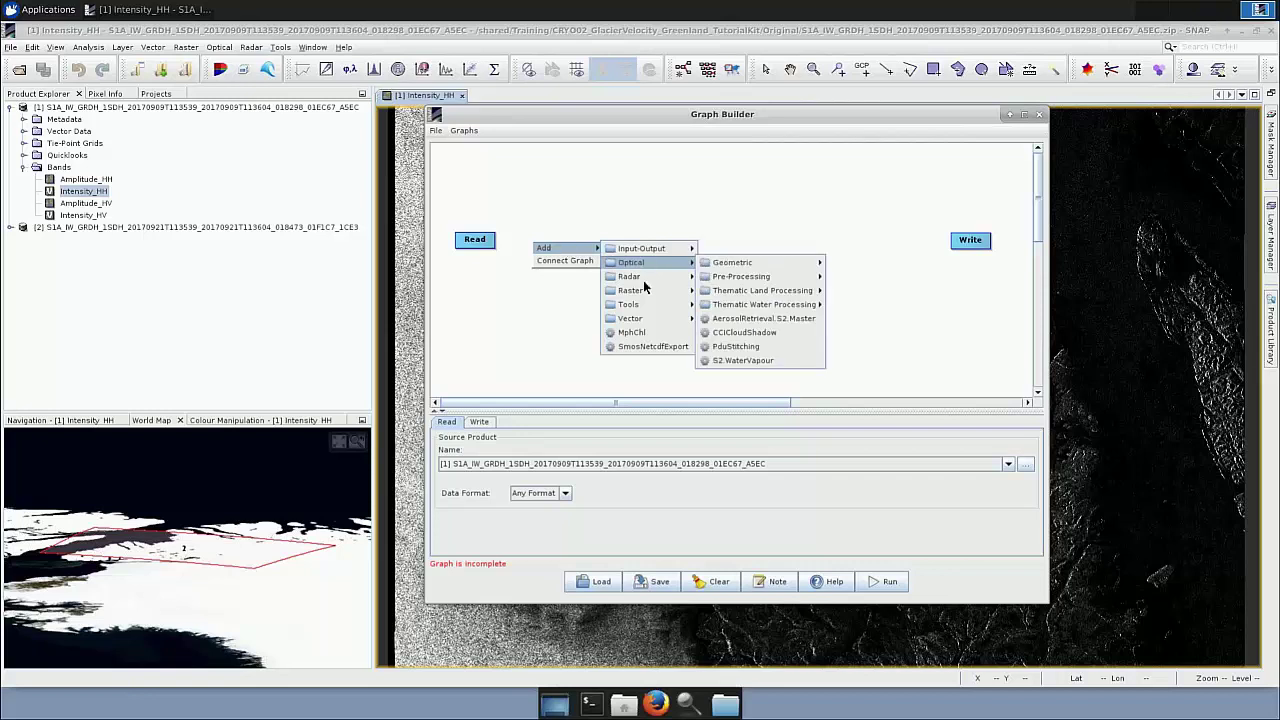
mouse_move(724, 280)
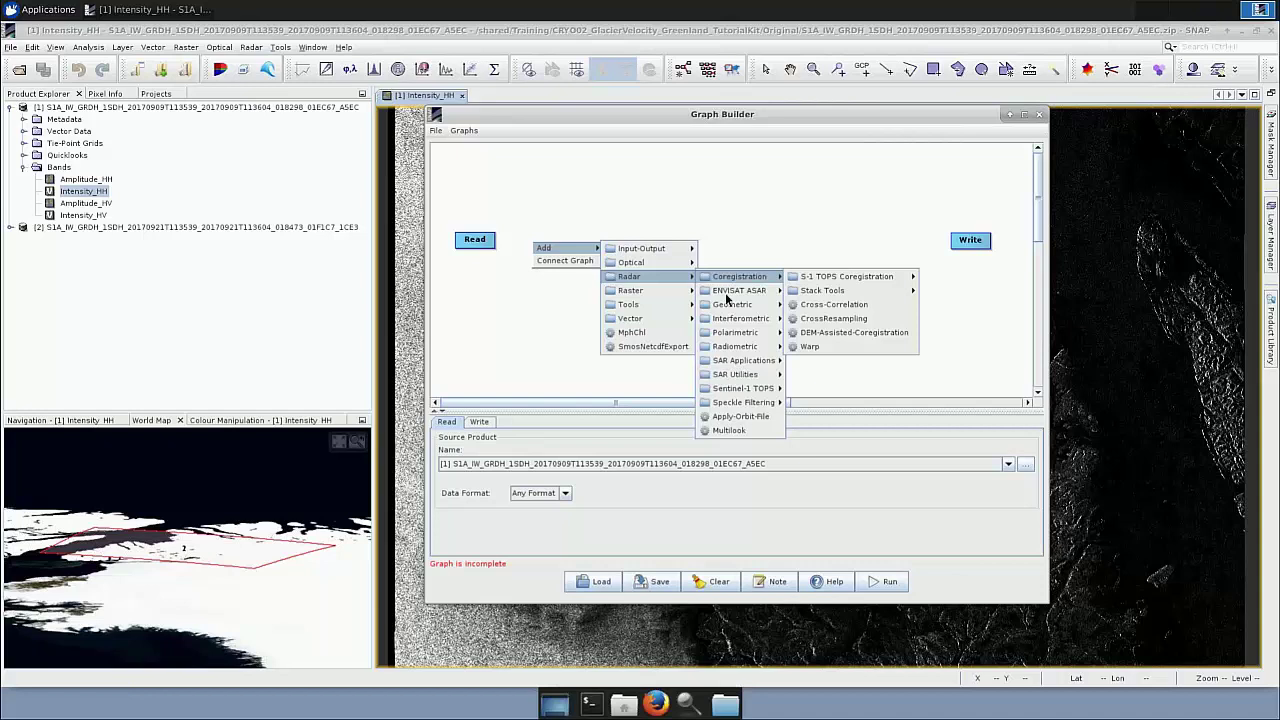
left_click(740, 416)
left_click_drag(566, 256, 557, 246)
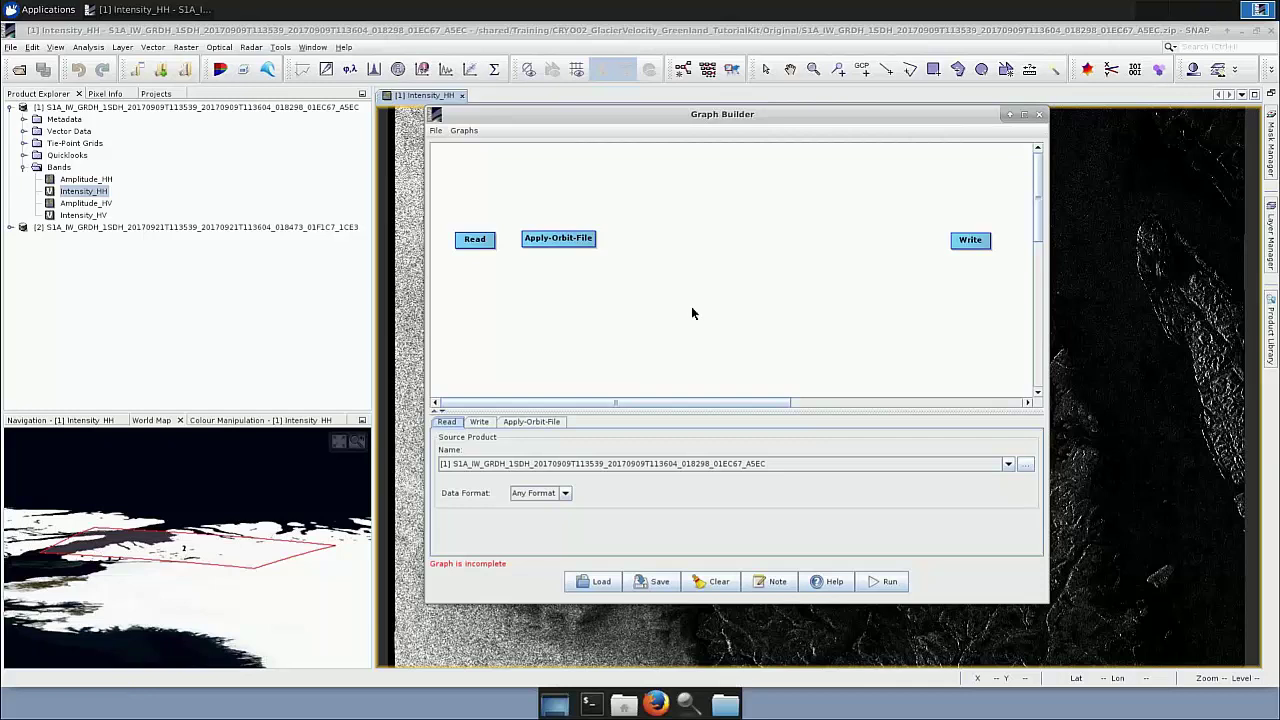
Add the radiometric ThermalNoiseRemoval operator and place it after Apply-Orbit-File in the graph.
right_click(647, 237)
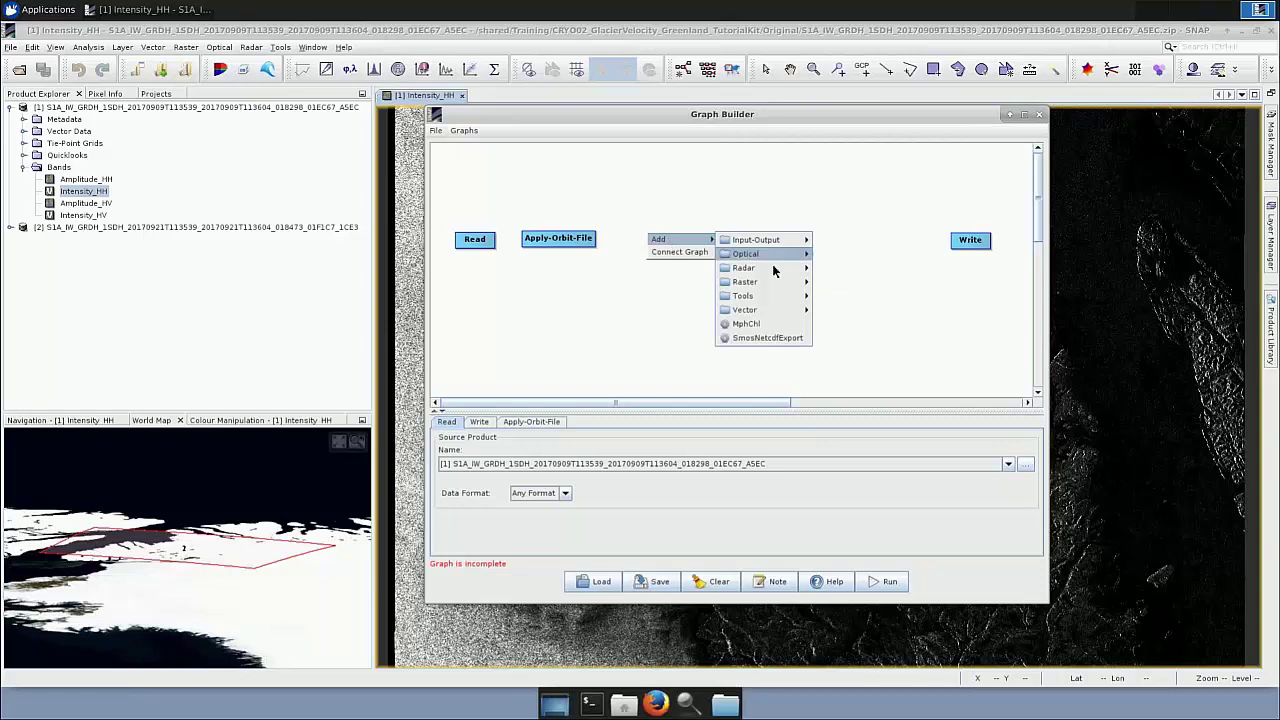
mouse_move(769, 274)
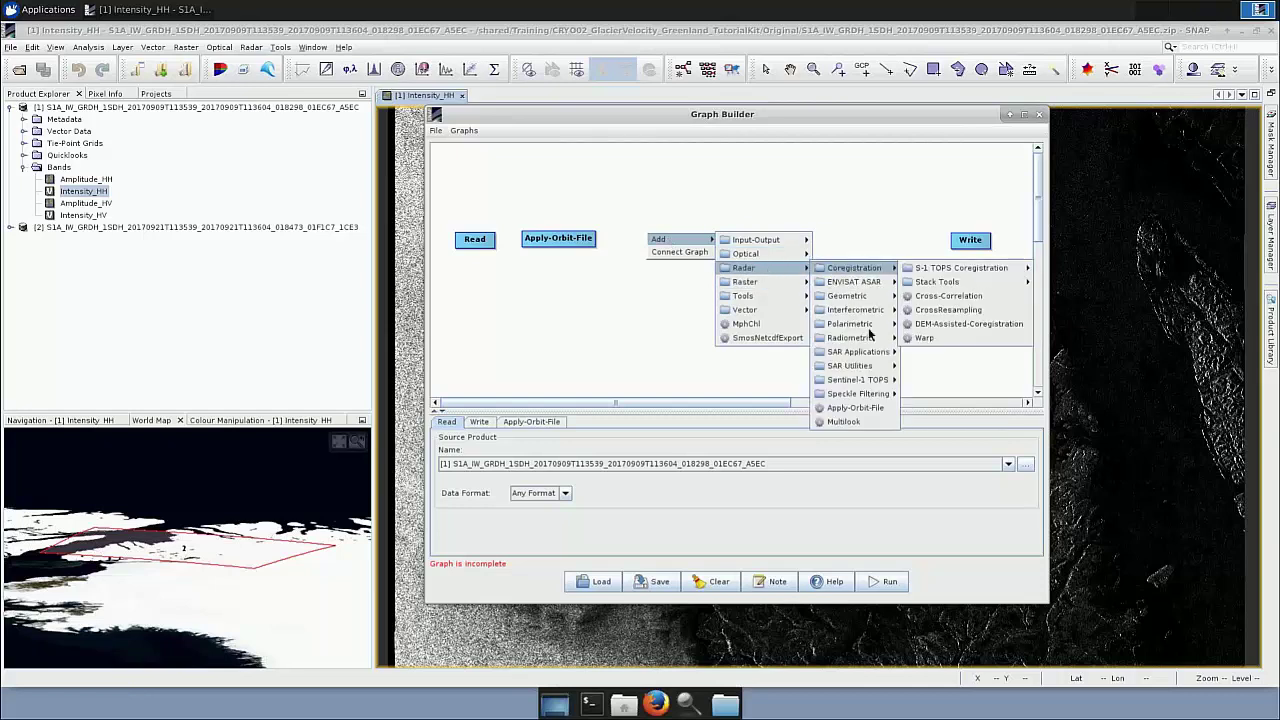
mouse_move(870, 343)
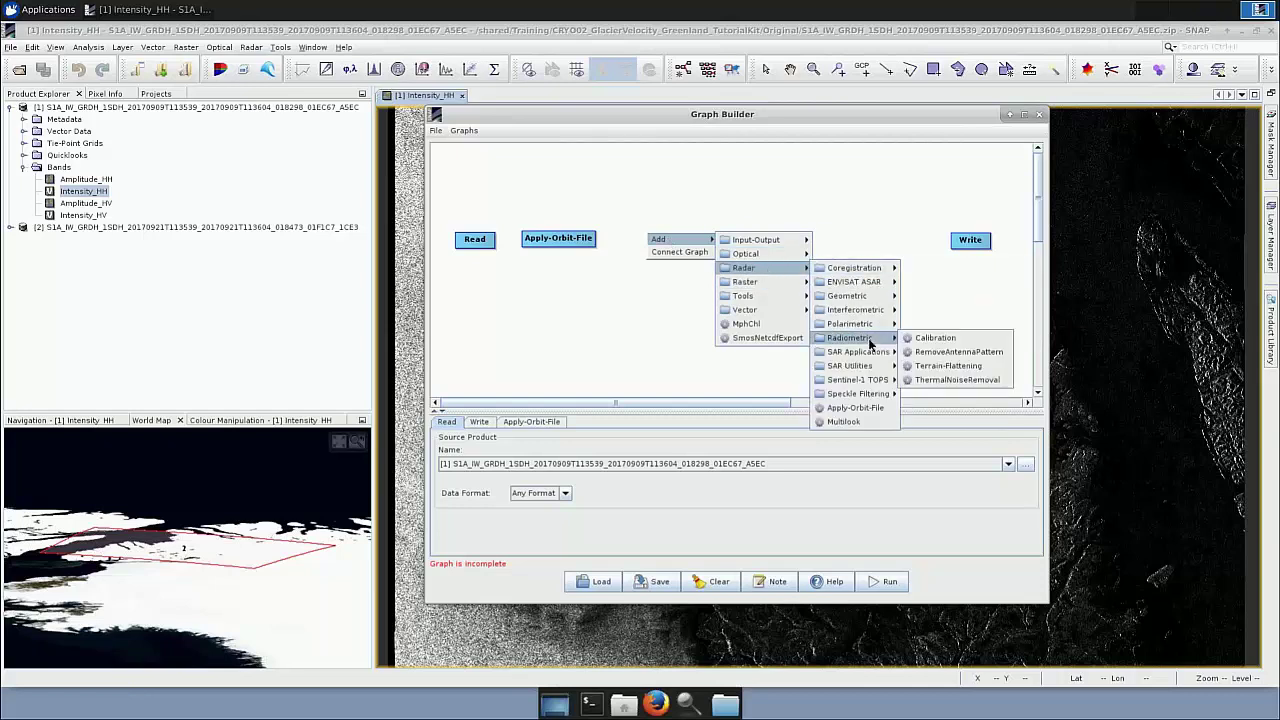
left_click(956, 380)
left_click_drag(676, 242, 661, 241)
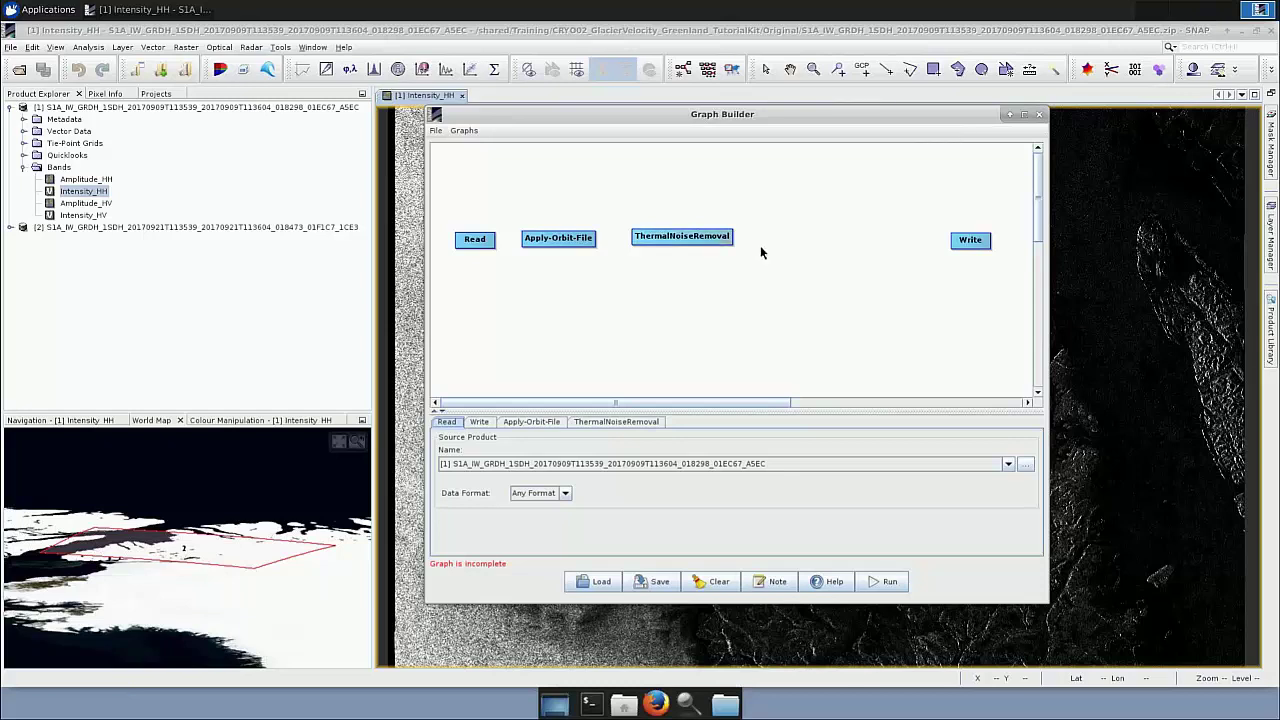
Add the radiometric Calibration operator and place it between ThermalNoiseRemoval and Write.
right_click(766, 240)
mouse_move(809, 246)
mouse_move(881, 275)
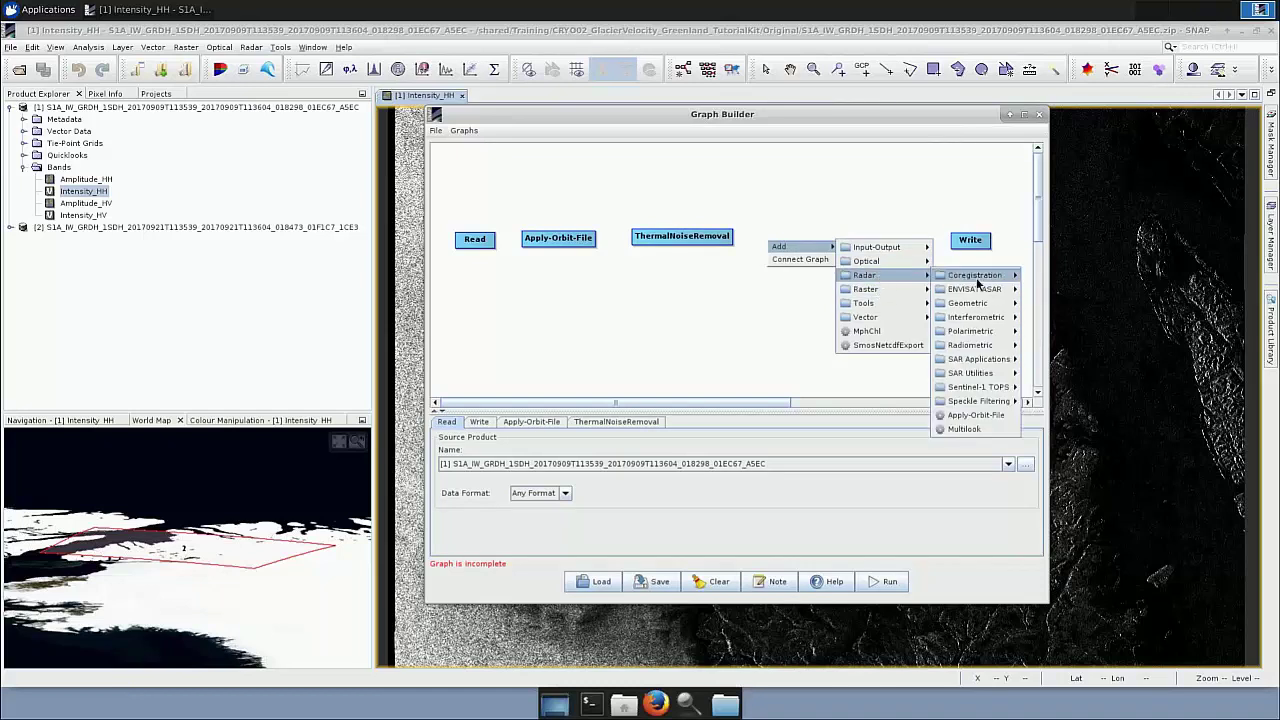
mouse_move(990, 346)
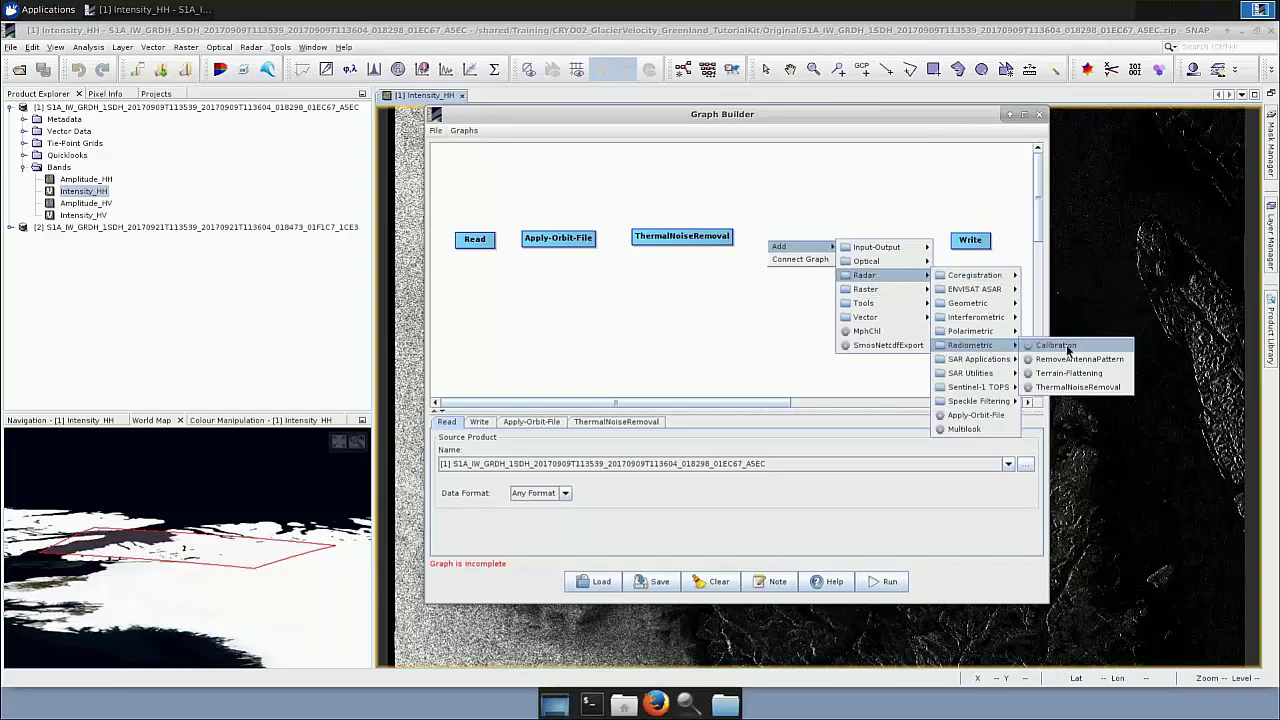
left_click(1068, 349)
left_click_drag(795, 244, 815, 240)
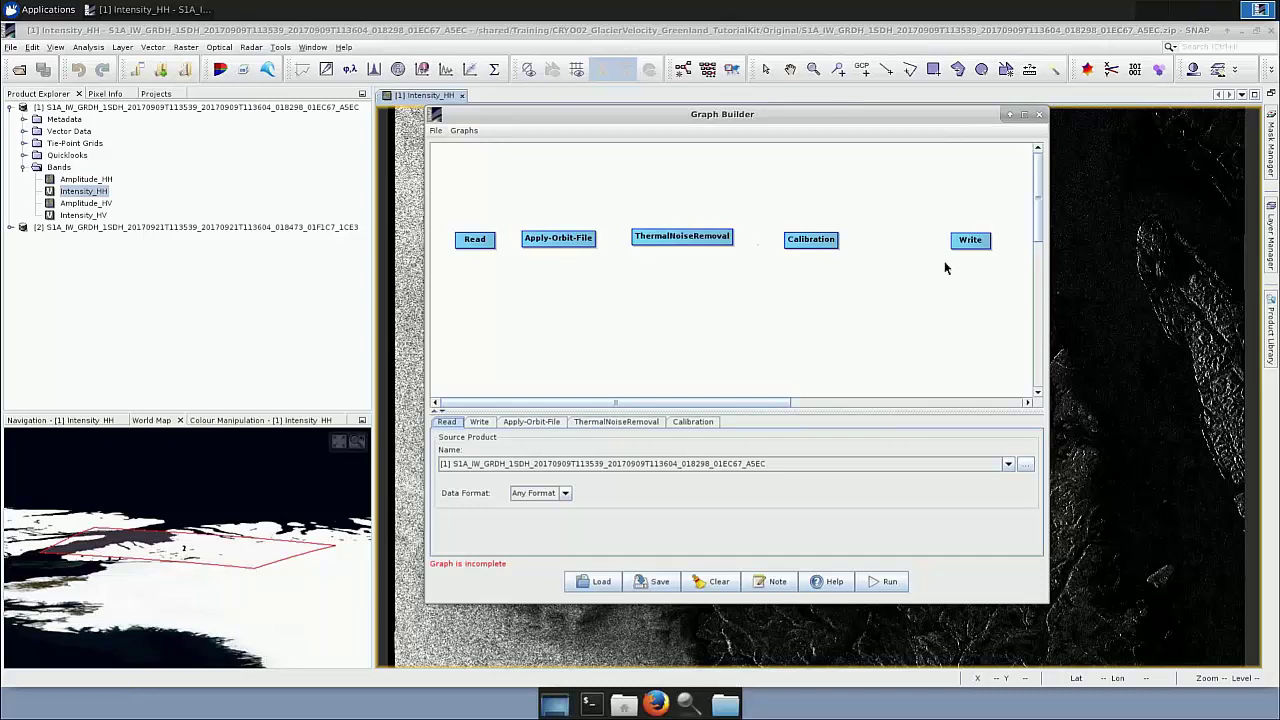
Connect the Read, Apply-Orbit-File, ThermalNoiseRemoval, Calibration and Write operators and save the graph as myGraph.xml in the Processing folder.
right_click(602, 290)
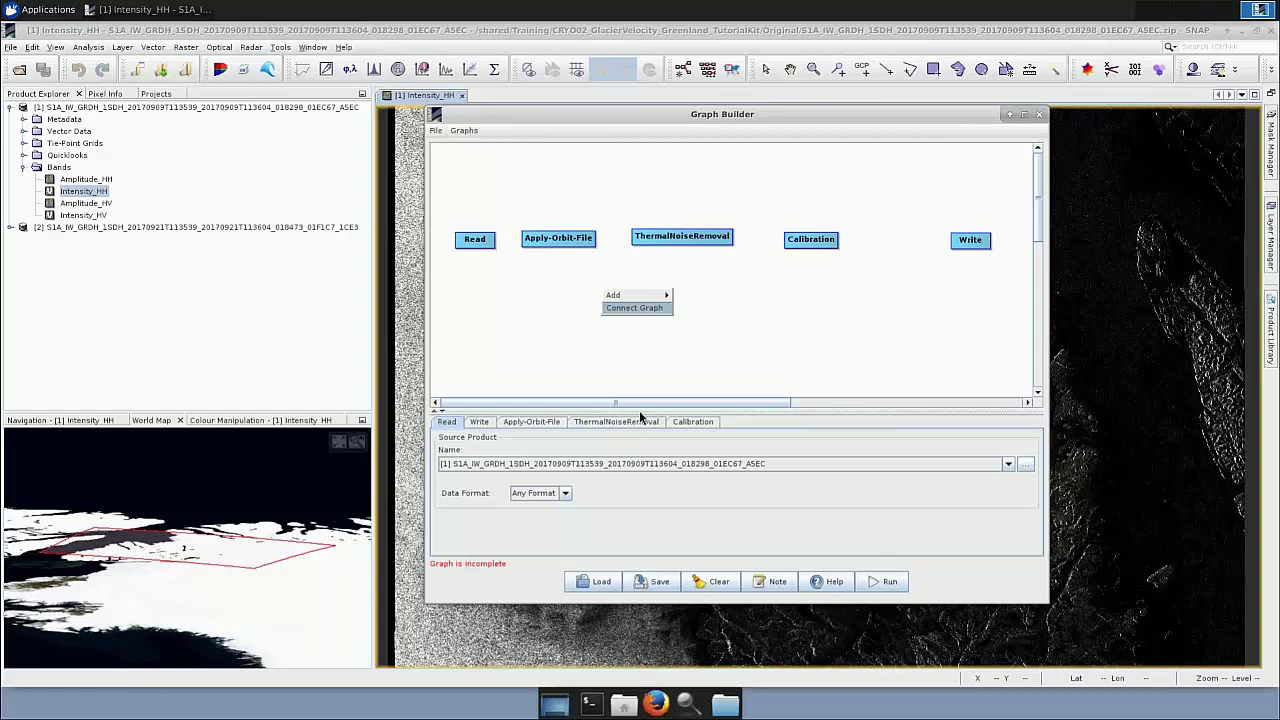
left_click(634, 307)
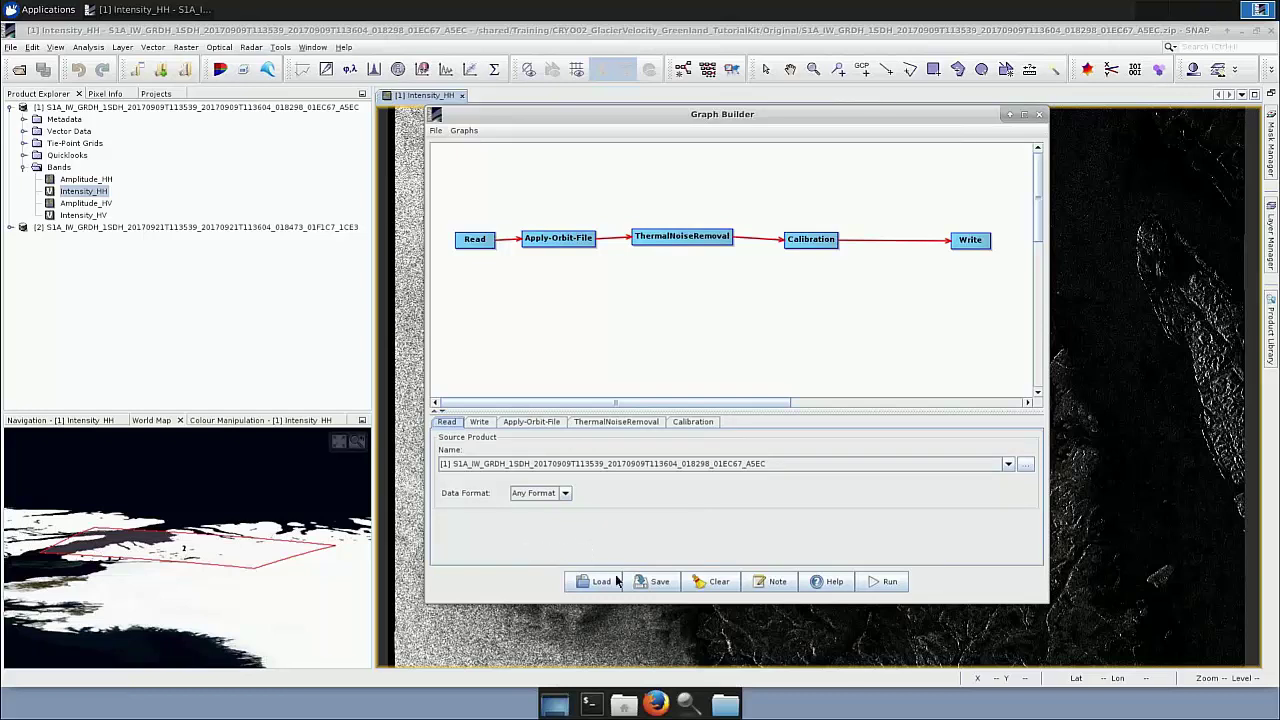
left_click(660, 582)
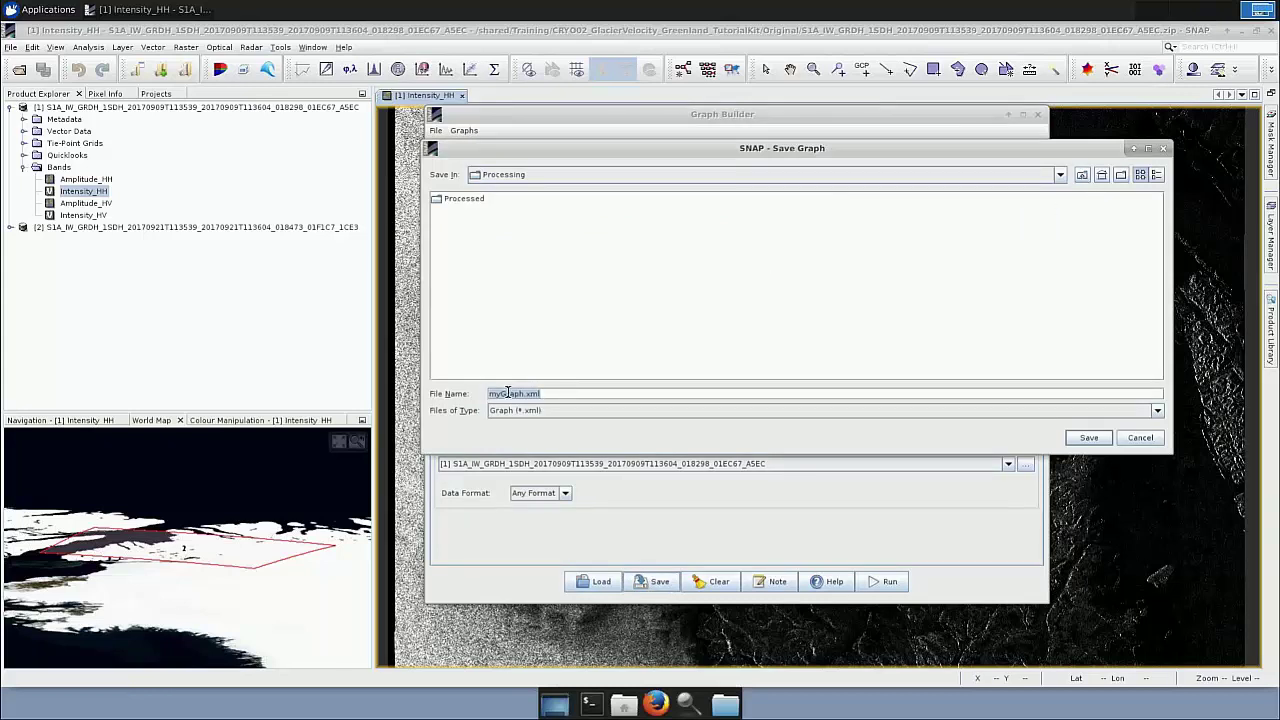
left_click(1096, 441)
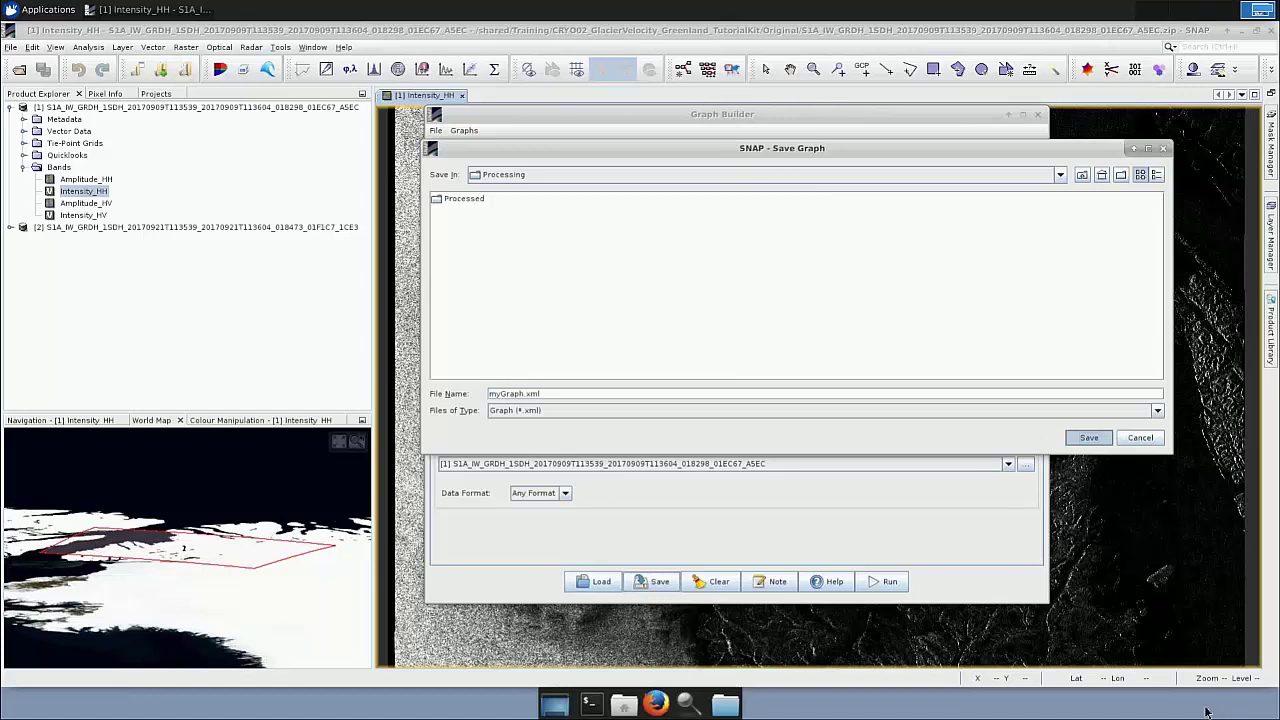
left_click(1021, 116)
Open Batch Processing, add all opened products to the input list and refresh their acquisition details.
left_click(310, 47)
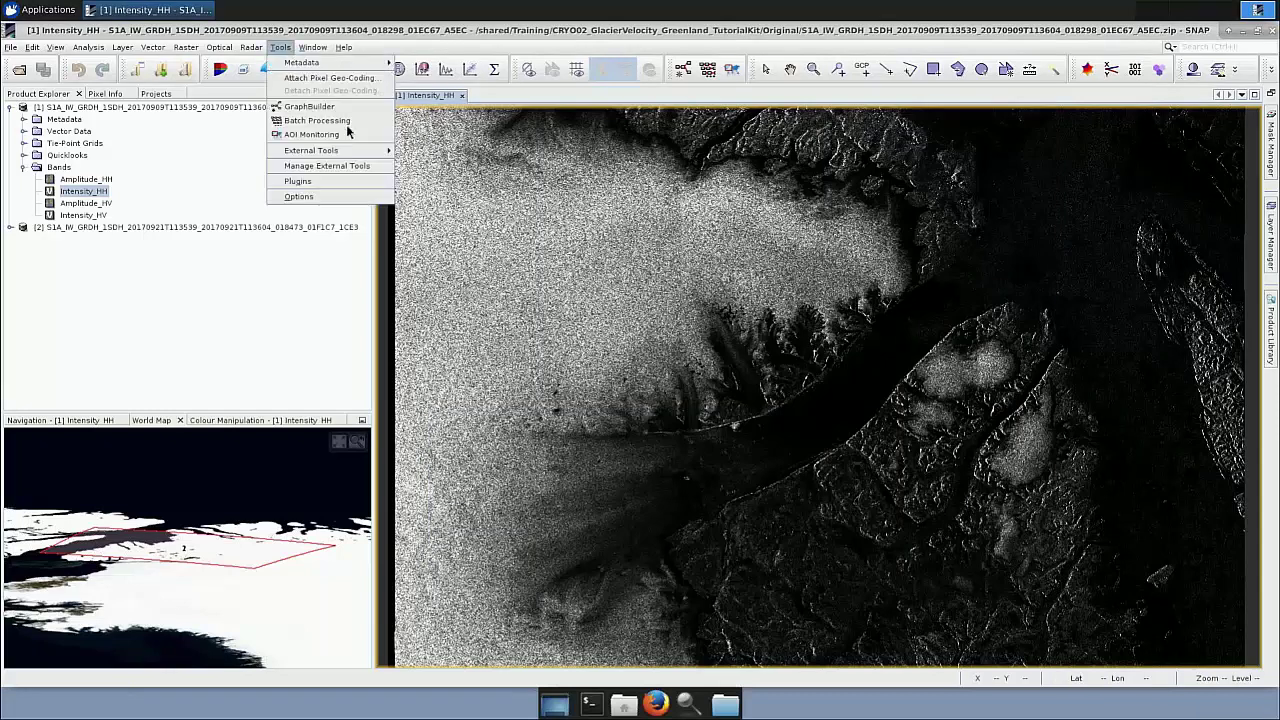
left_click(280, 48)
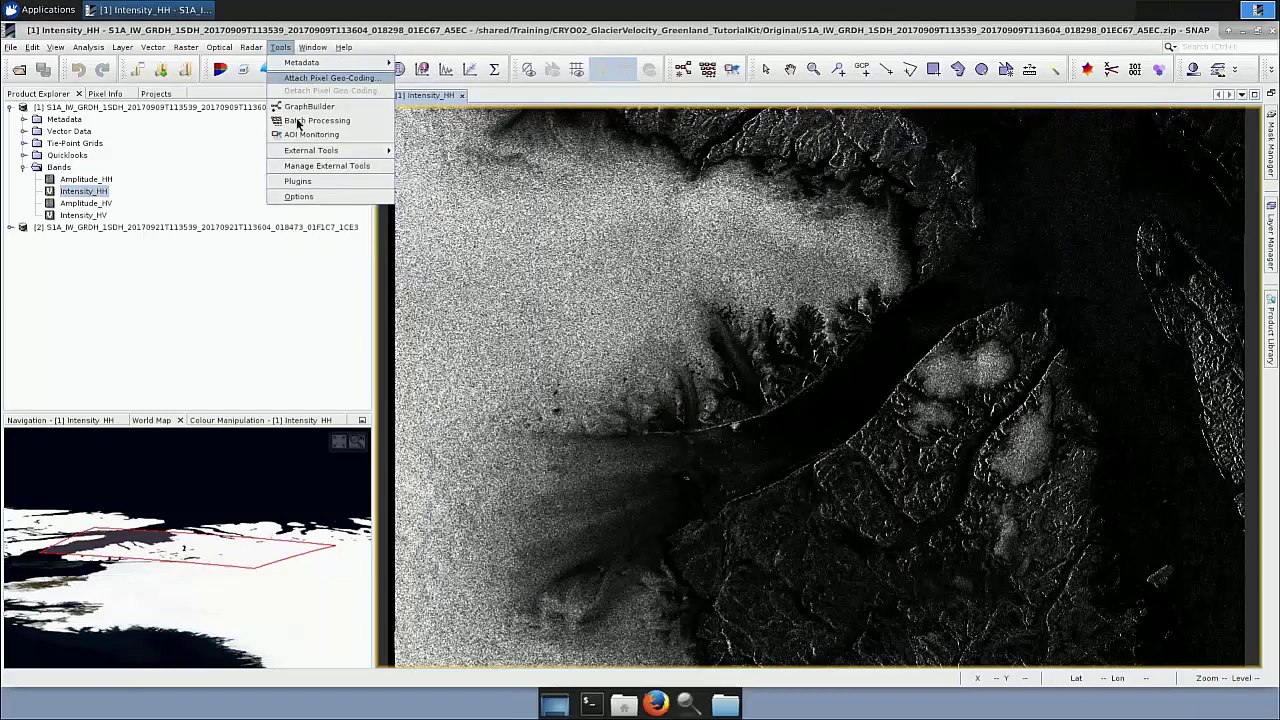
left_click(318, 123)
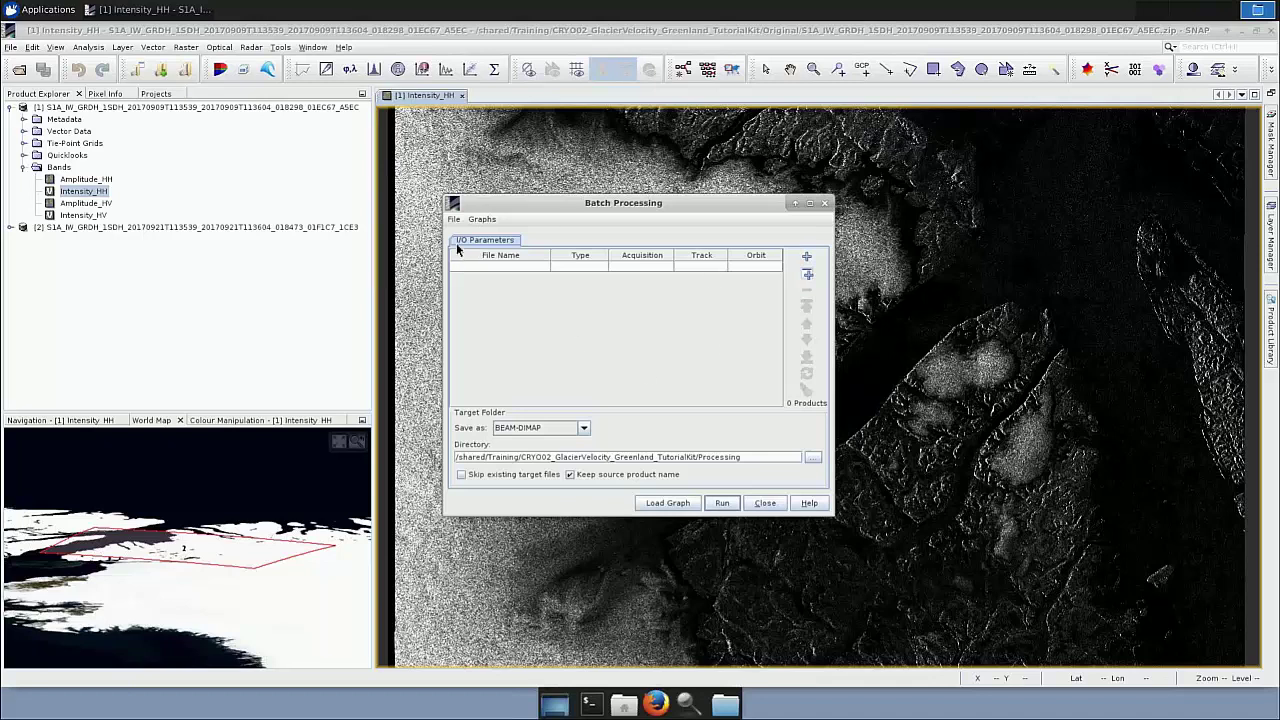
left_click(808, 277)
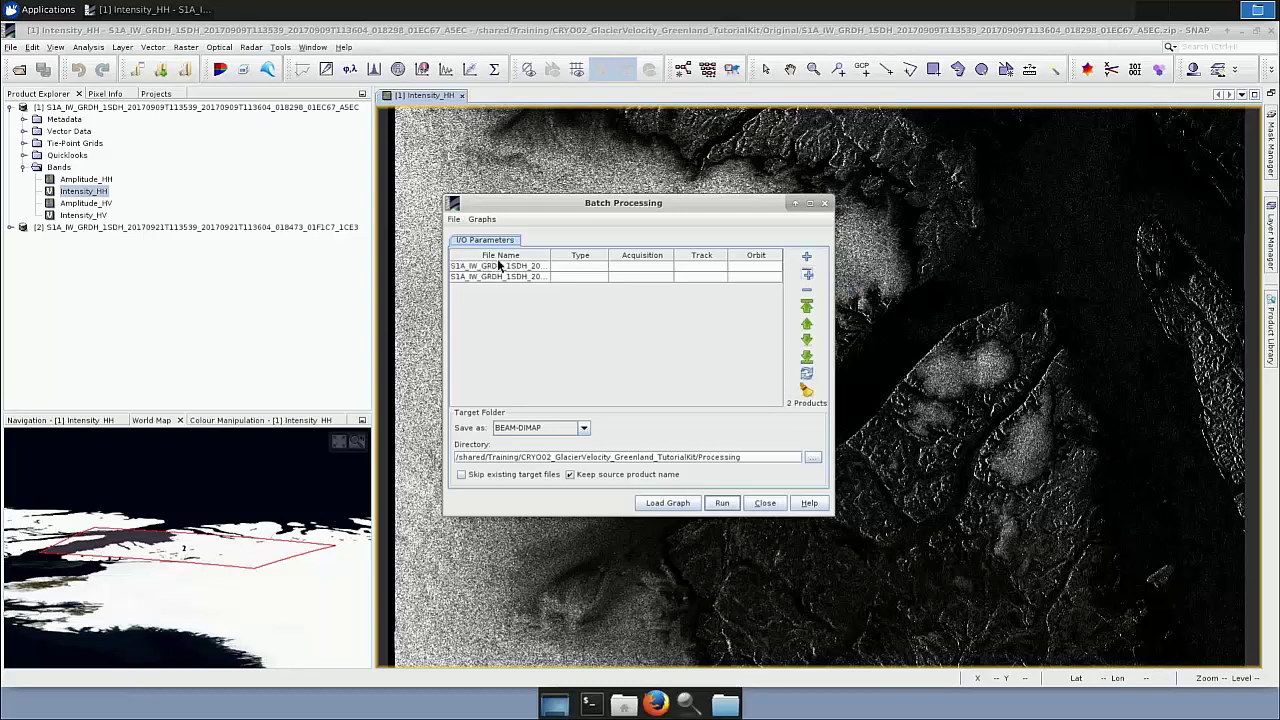
left_click(802, 378)
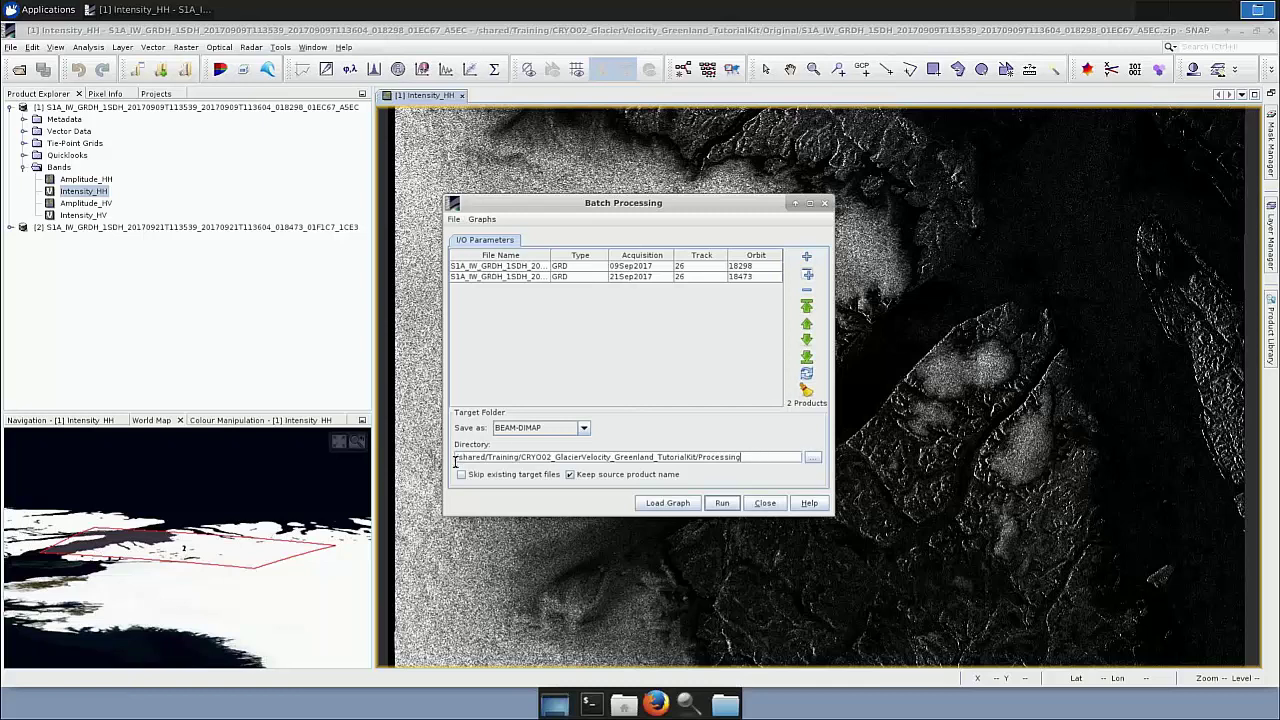
Load myGraph.xml from the Processing folder into the batch, keeping the source product names for the output.
left_click_drag(759, 457, 447, 452)
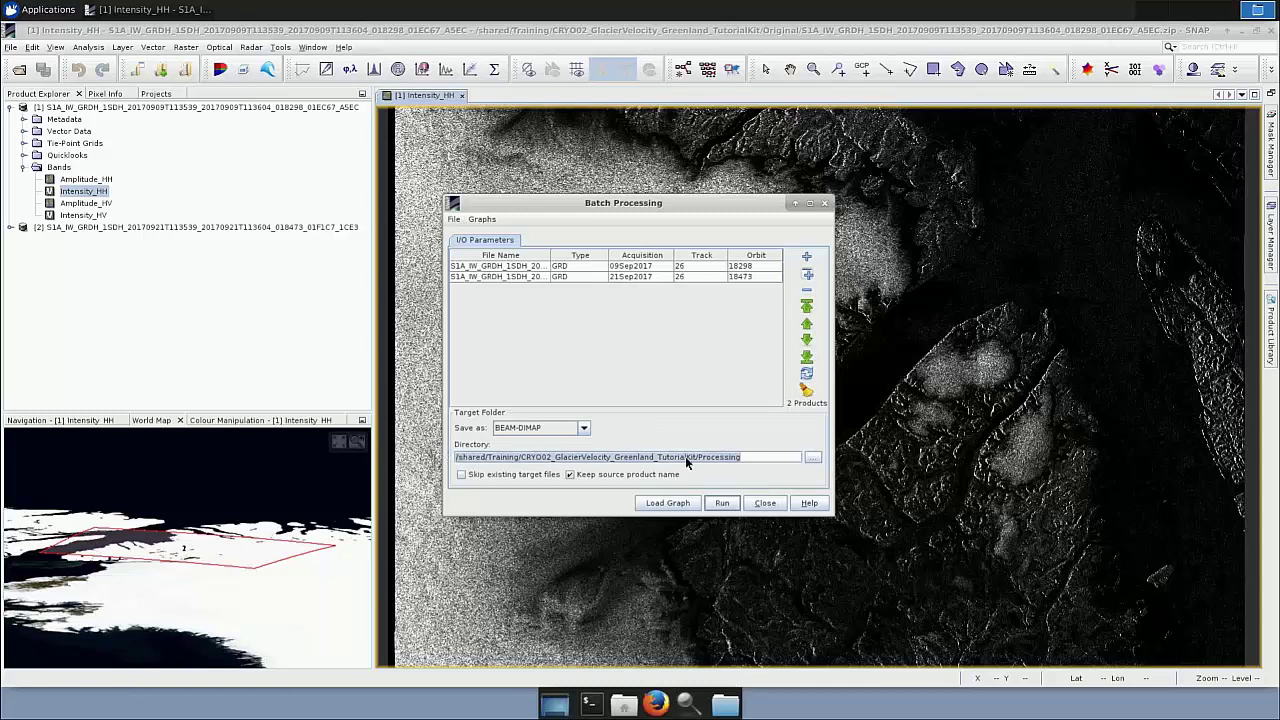
left_click(595, 474)
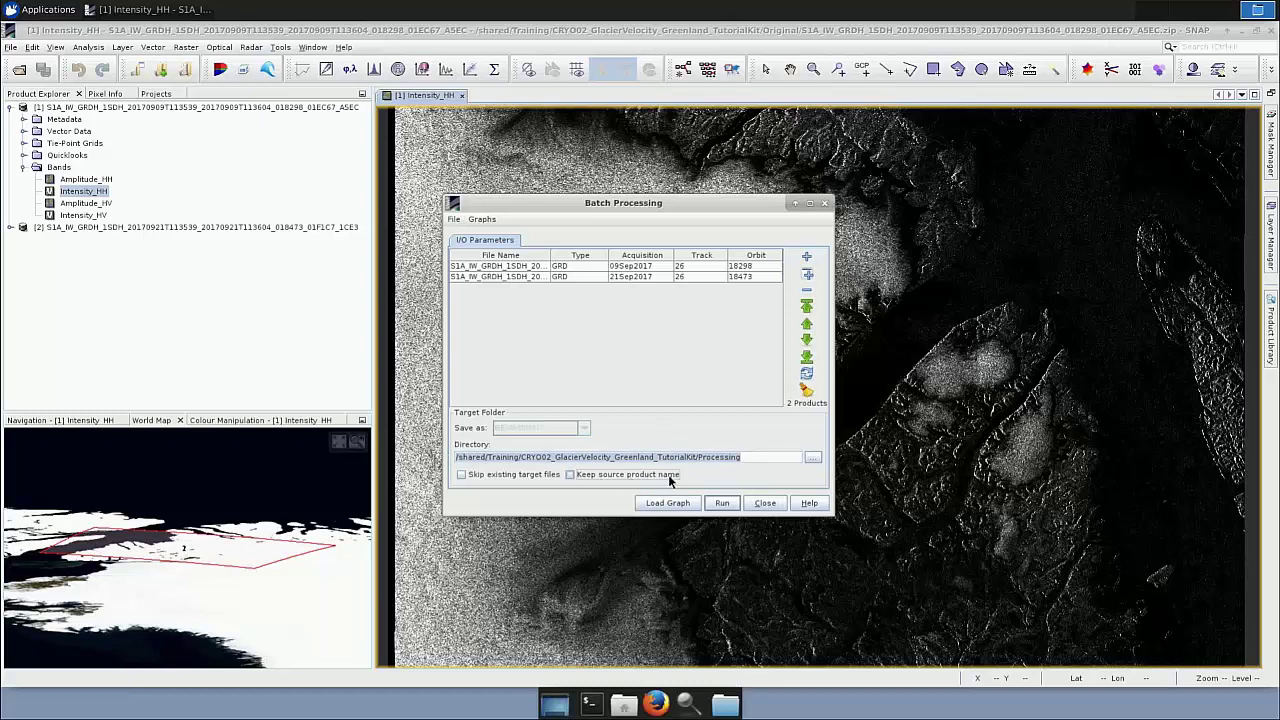
left_click(569, 474)
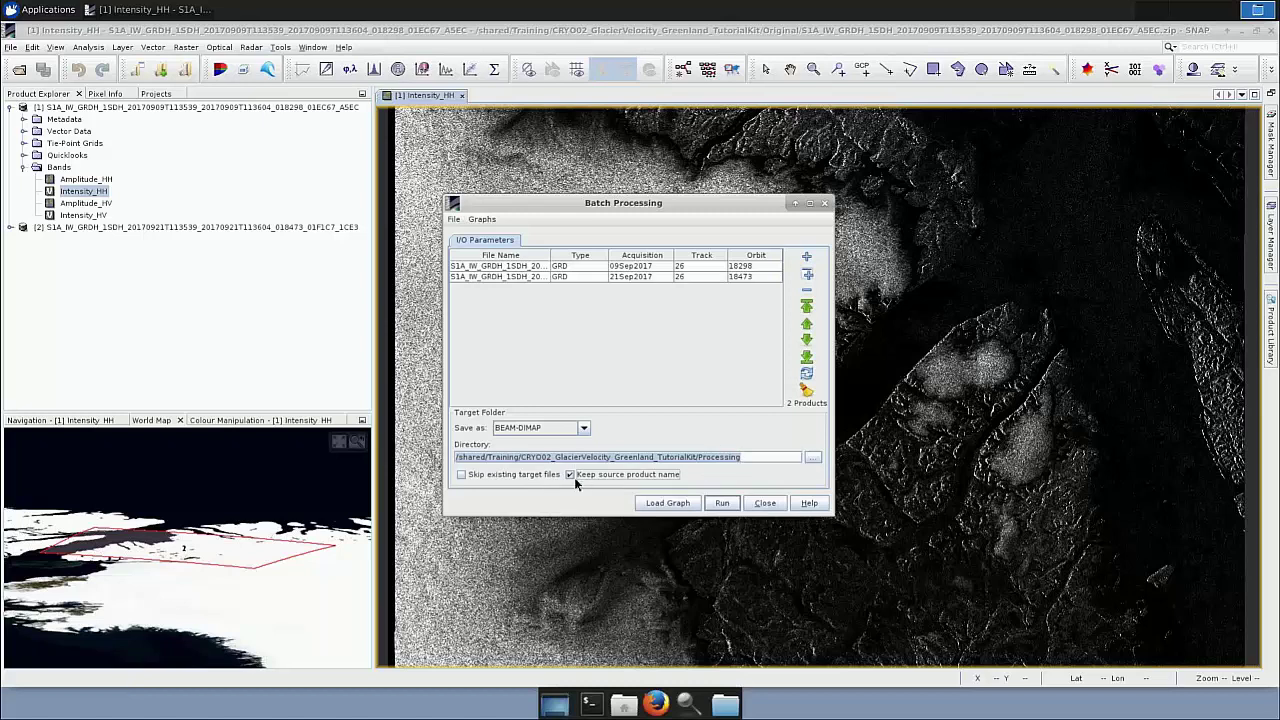
left_click(675, 503)
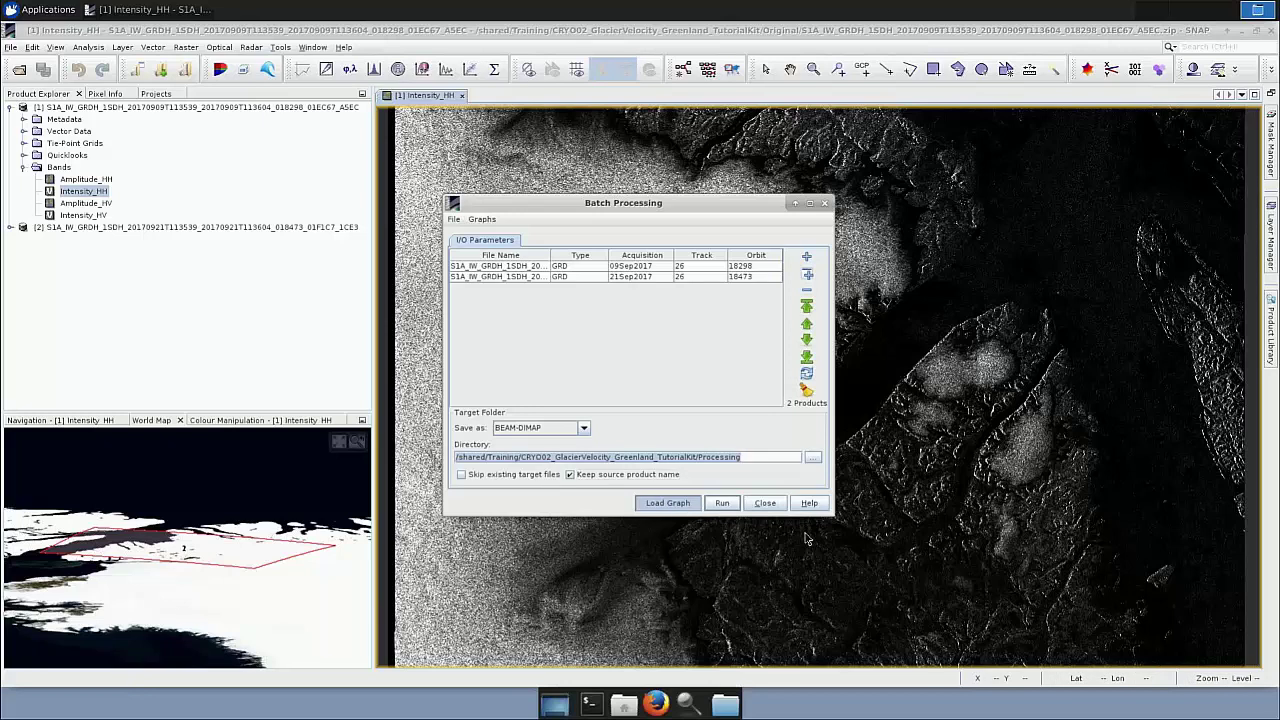
left_click(266, 167)
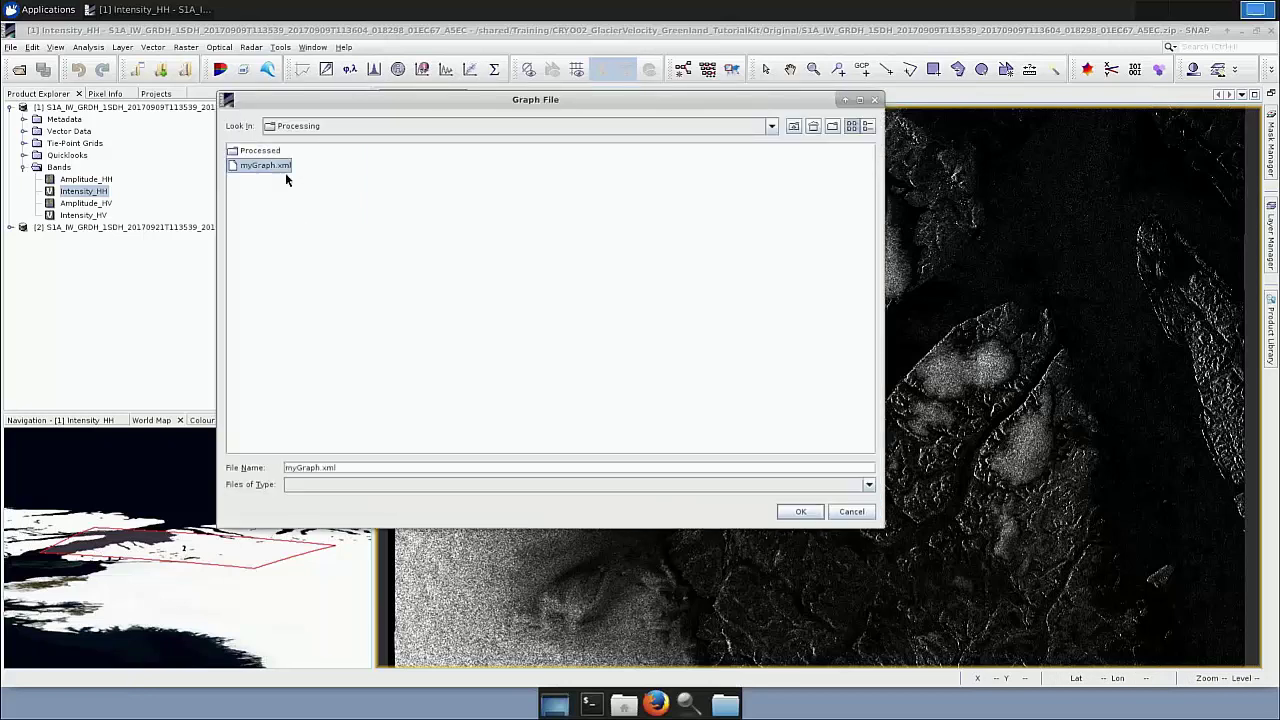
left_click(801, 512)
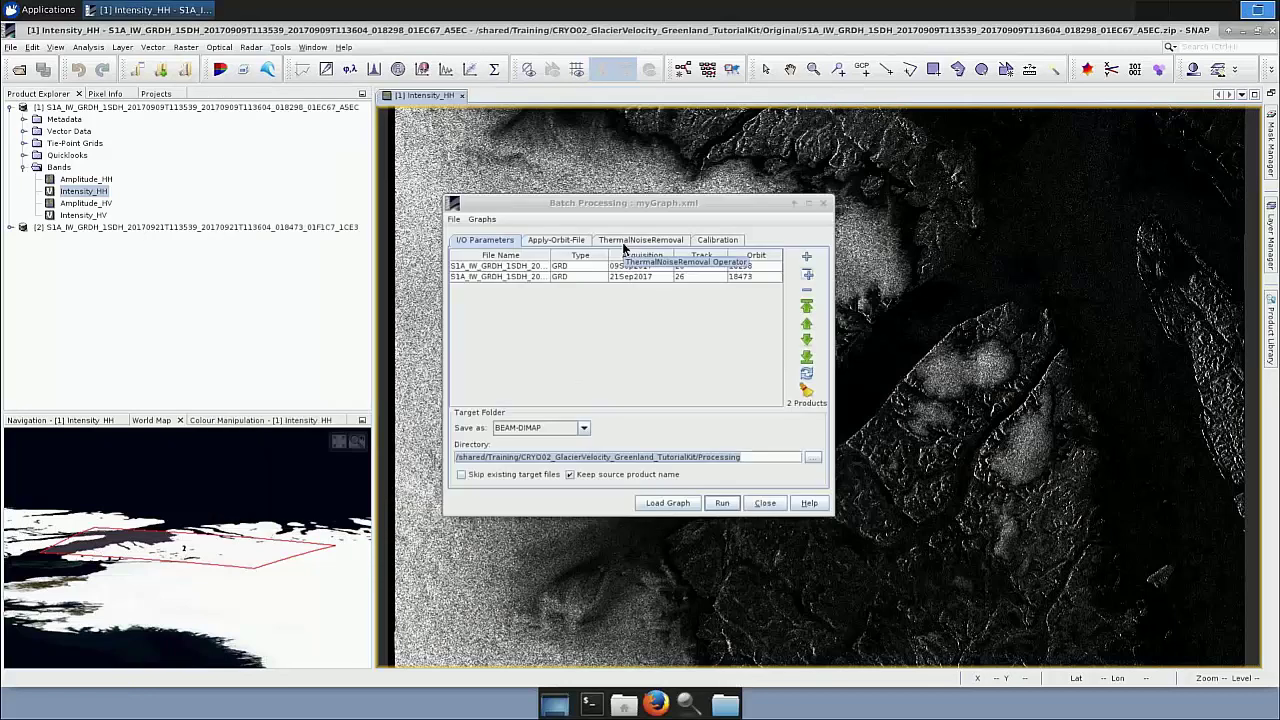
Choose Sentinel Precise (Auto Download) as the orbit state vectors for the batch's Apply-Orbit-File operator.
left_click(554, 240)
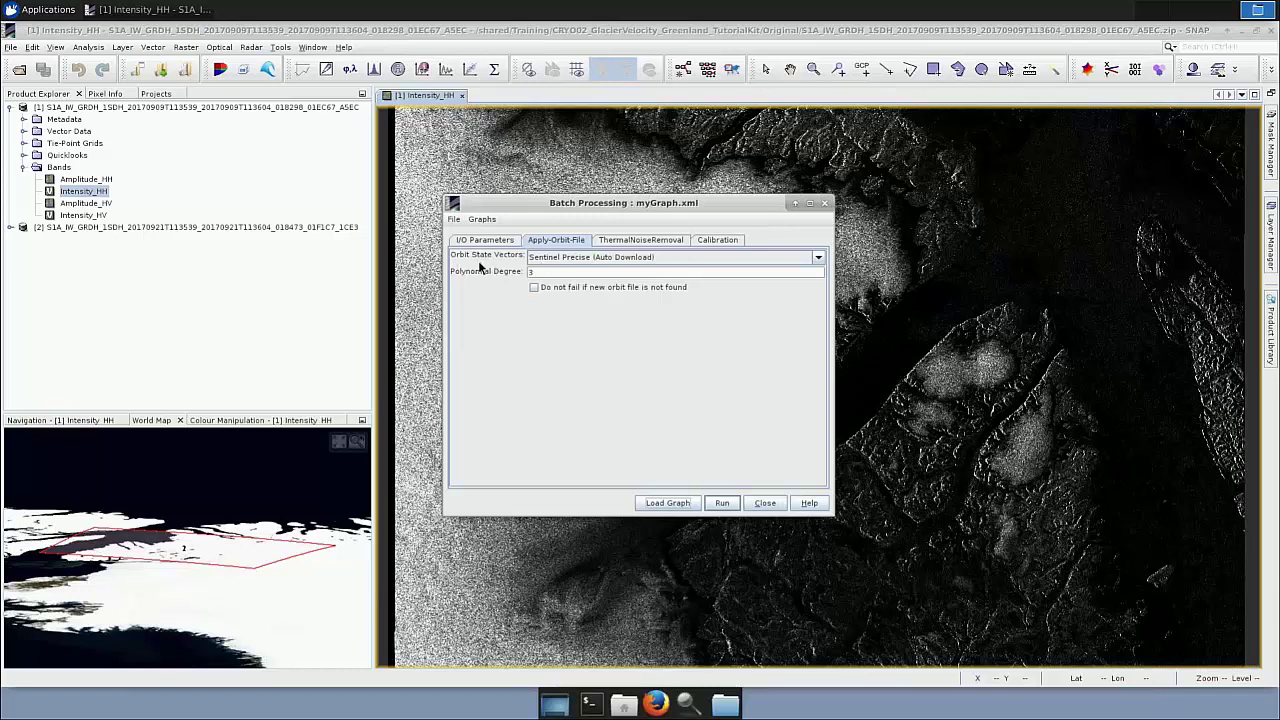
left_click(697, 258)
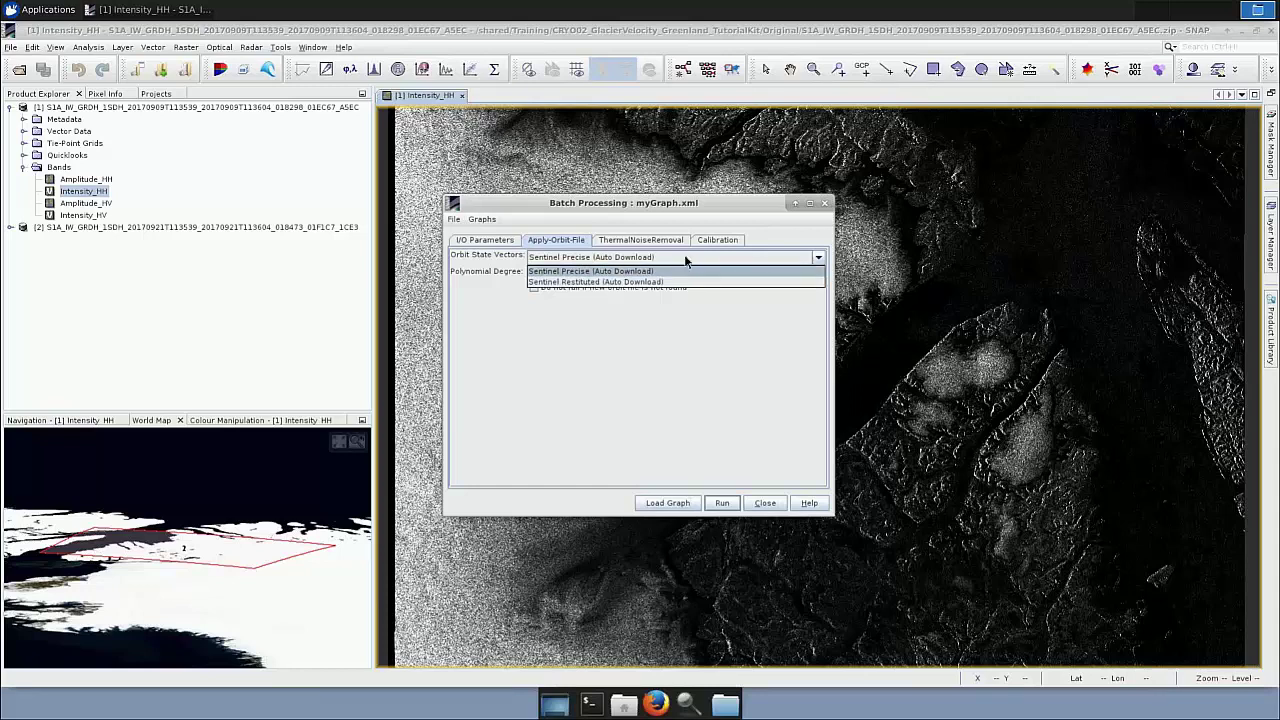
left_click(685, 256)
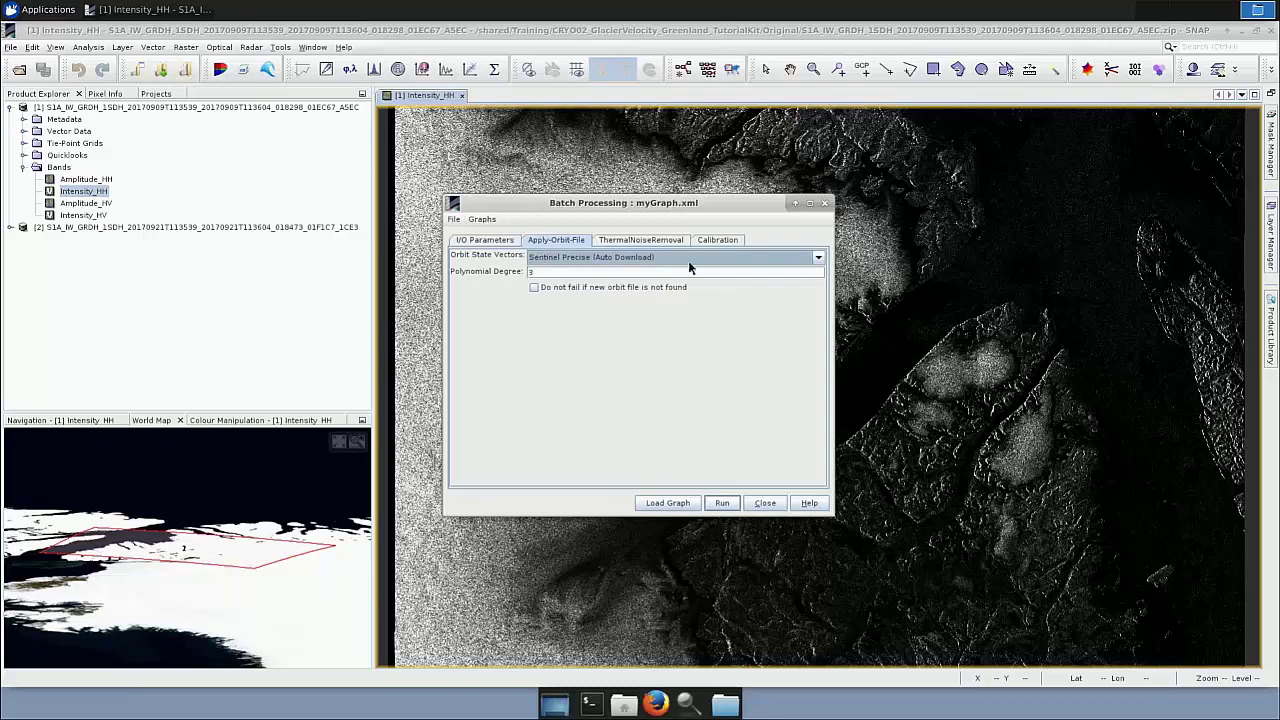
left_click(673, 256)
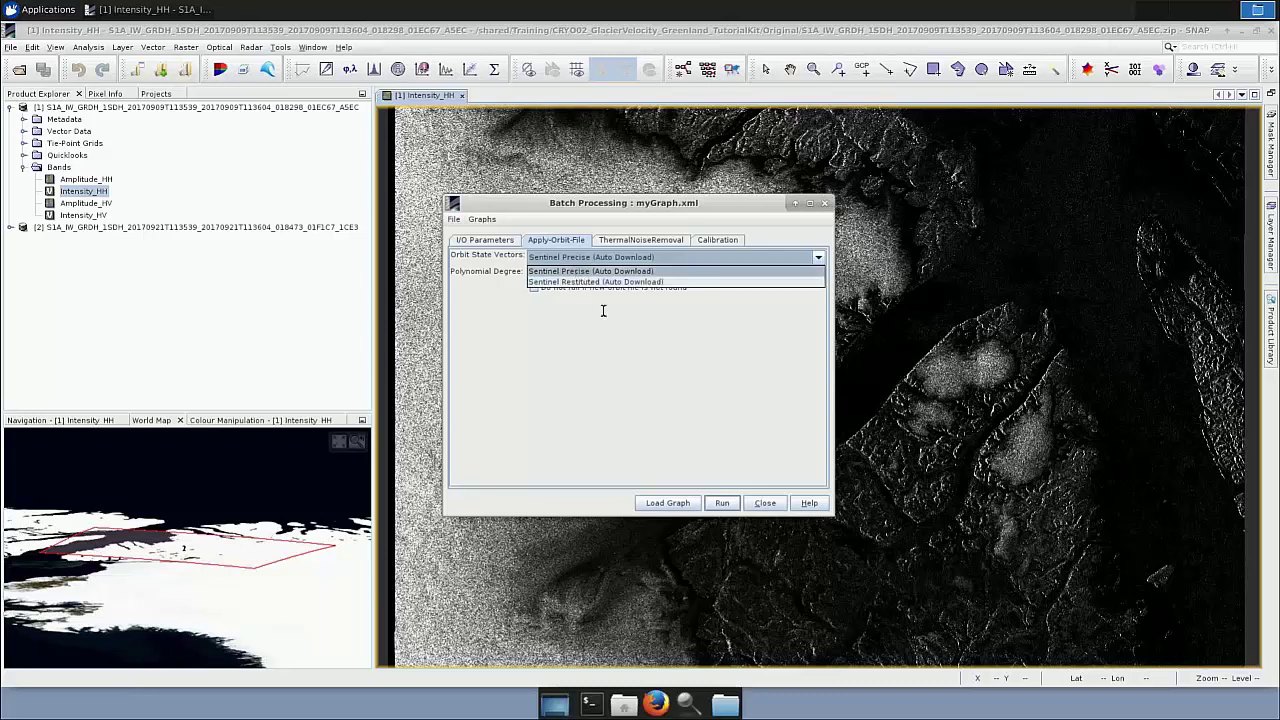
left_click(585, 271)
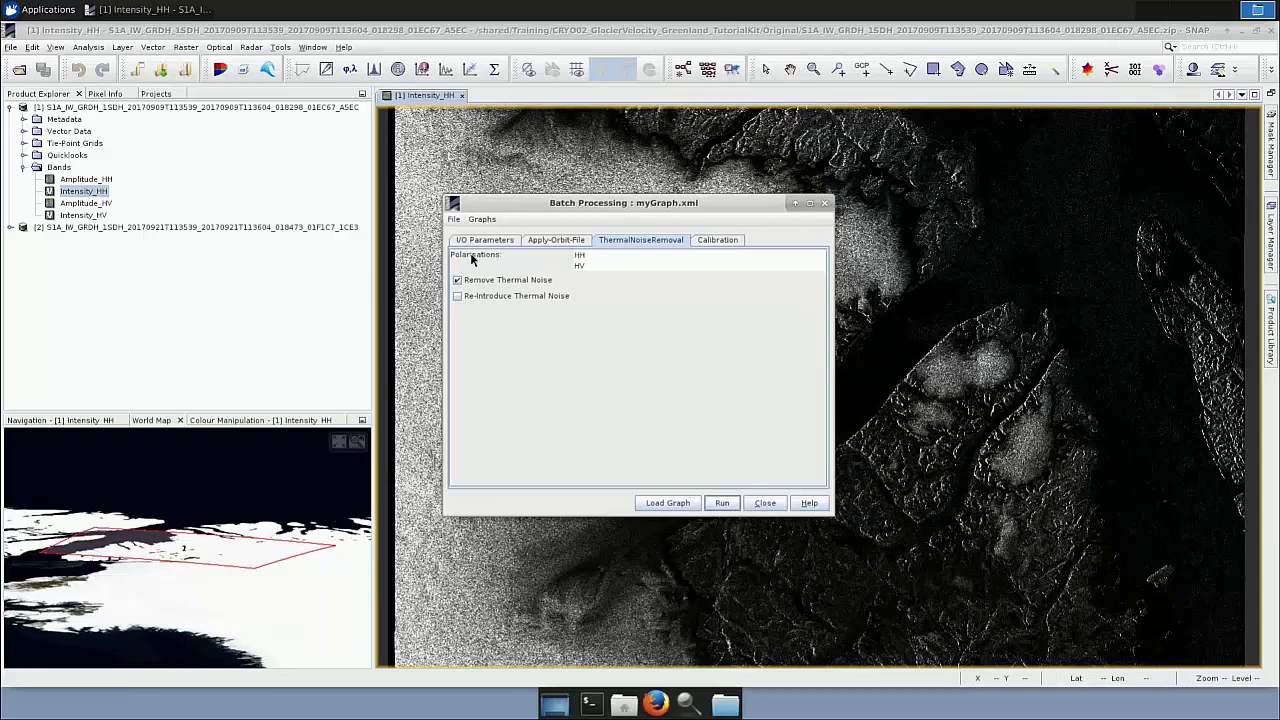
Restrict ThermalNoiseRemoval to the HH polarisation, review the Calibration settings and close the batch dialog.
left_click(580, 256)
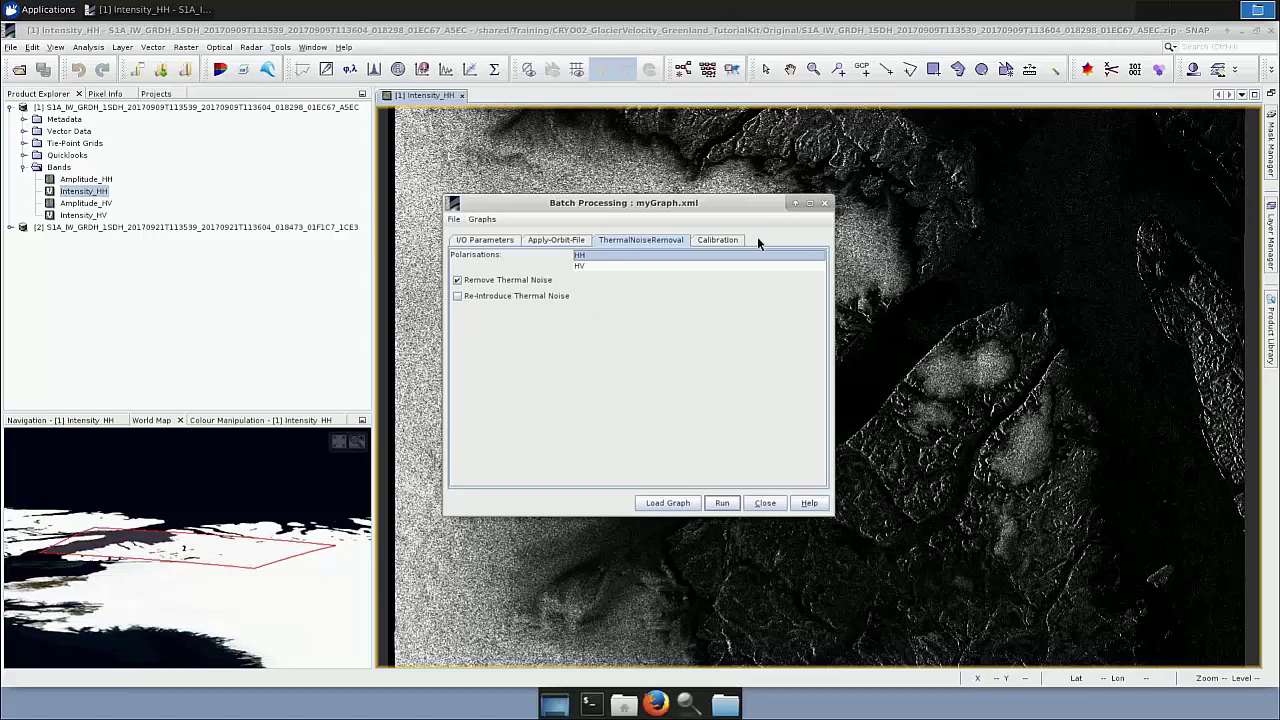
left_click(724, 240)
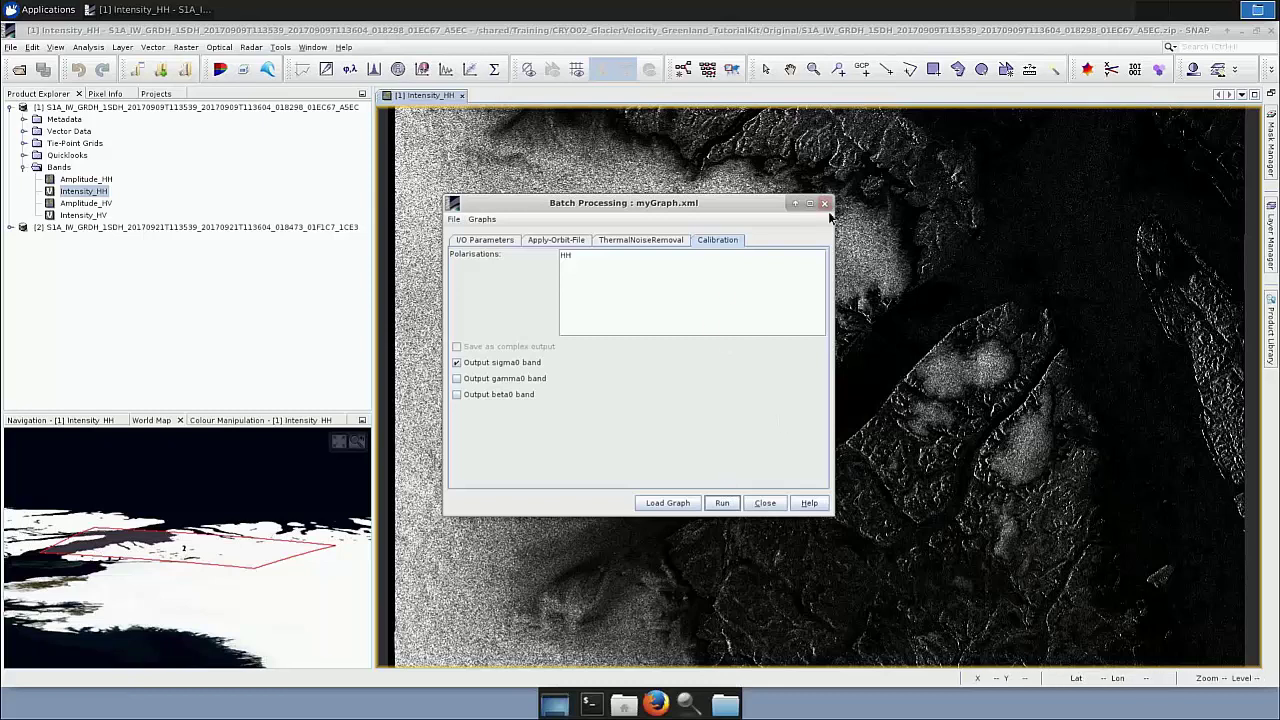
left_click(82, 339)
Open the saved session STEP1_session.snap from the Auxdata folder.
left_click(10, 47)
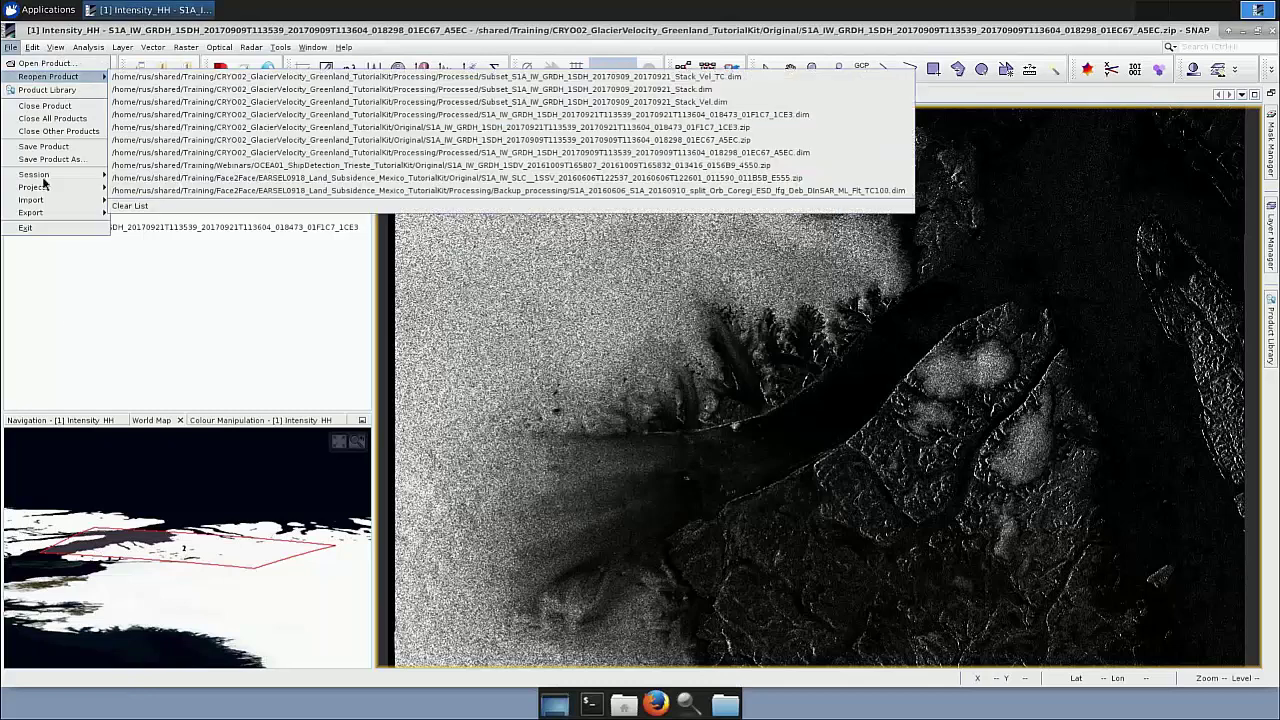
mouse_move(43, 176)
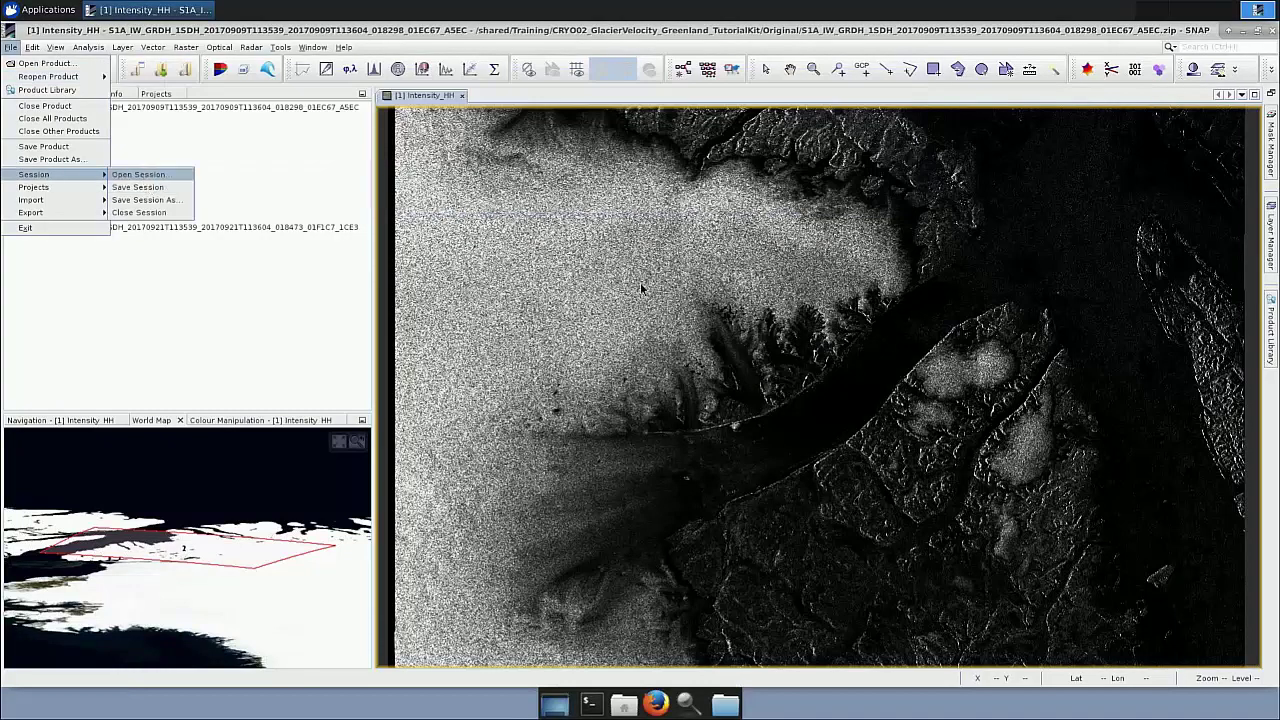
left_click(530, 206)
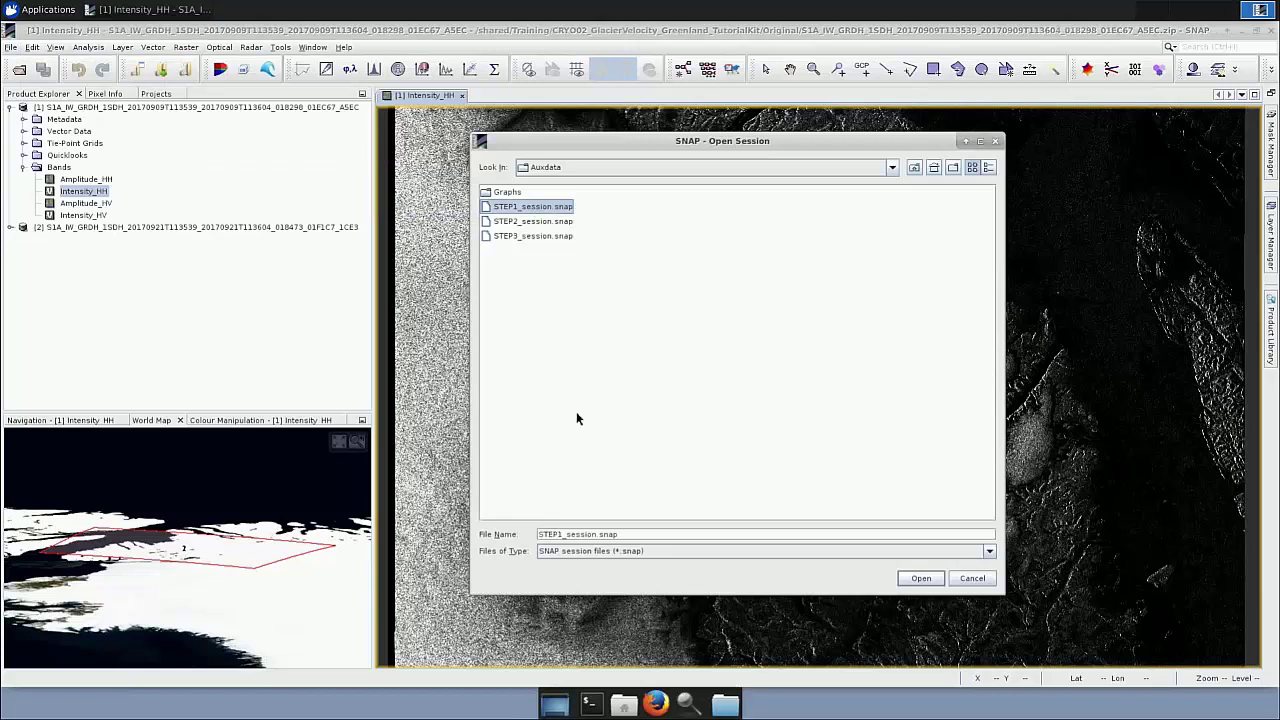
key("Return")
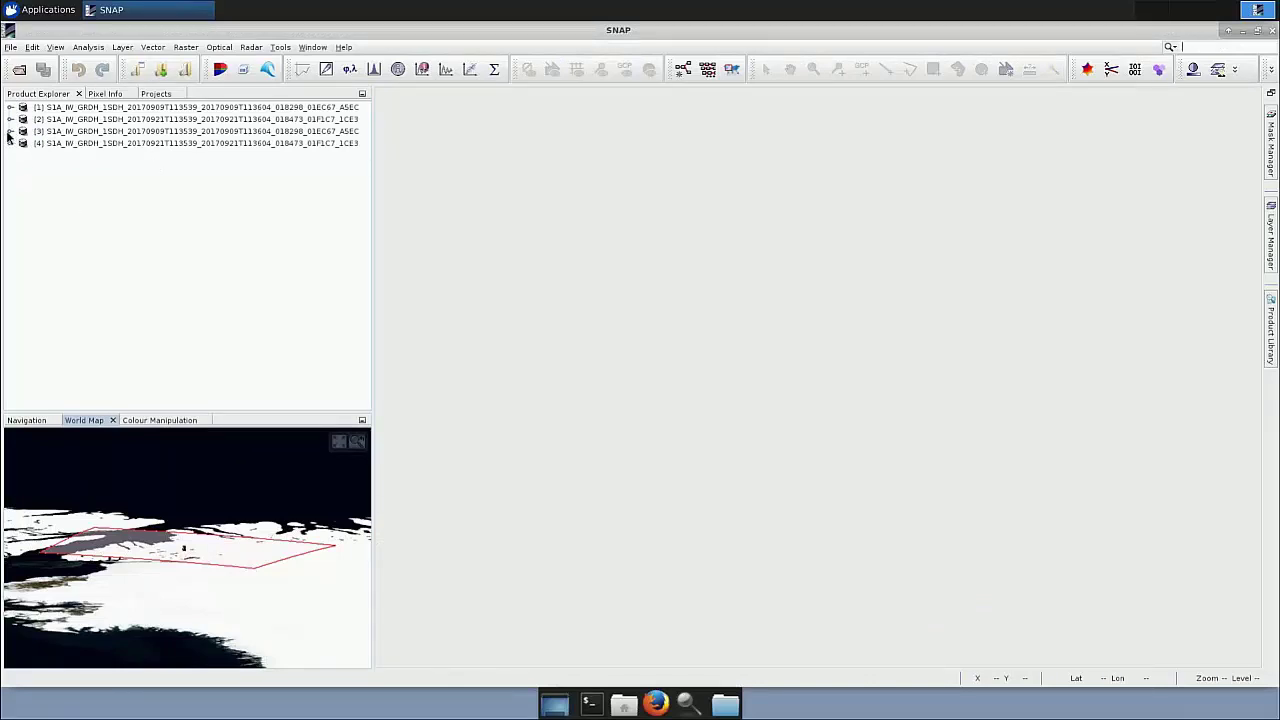
Expand the bands of products [3] and [4] and display the Sigma0_HH band of product [3].
left_click(9, 131)
left_click(10, 191)
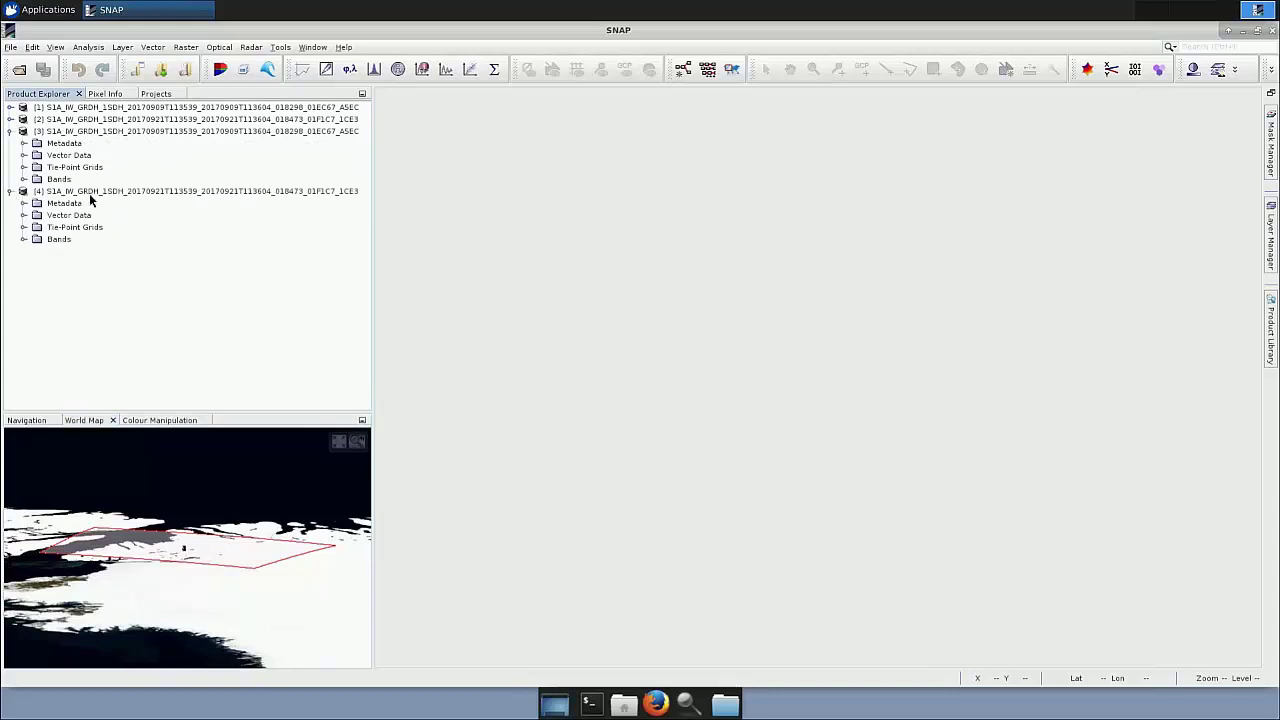
left_click(23, 179)
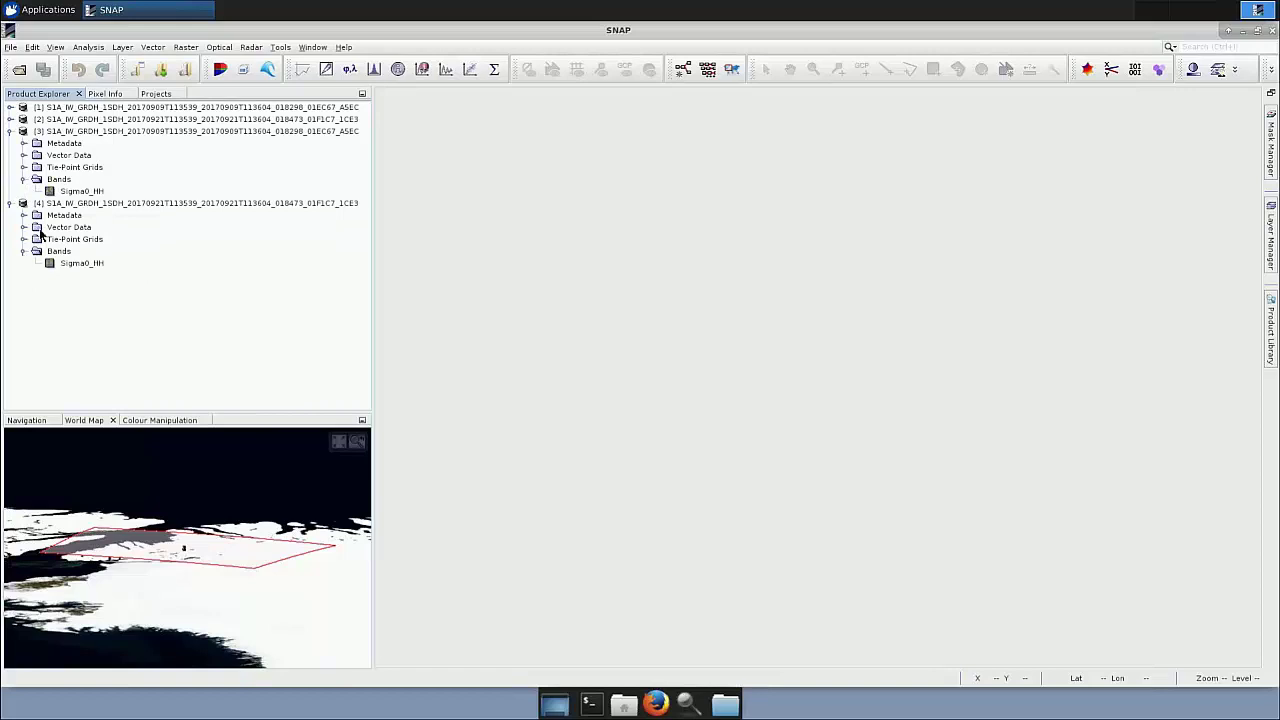
double_click(84, 191)
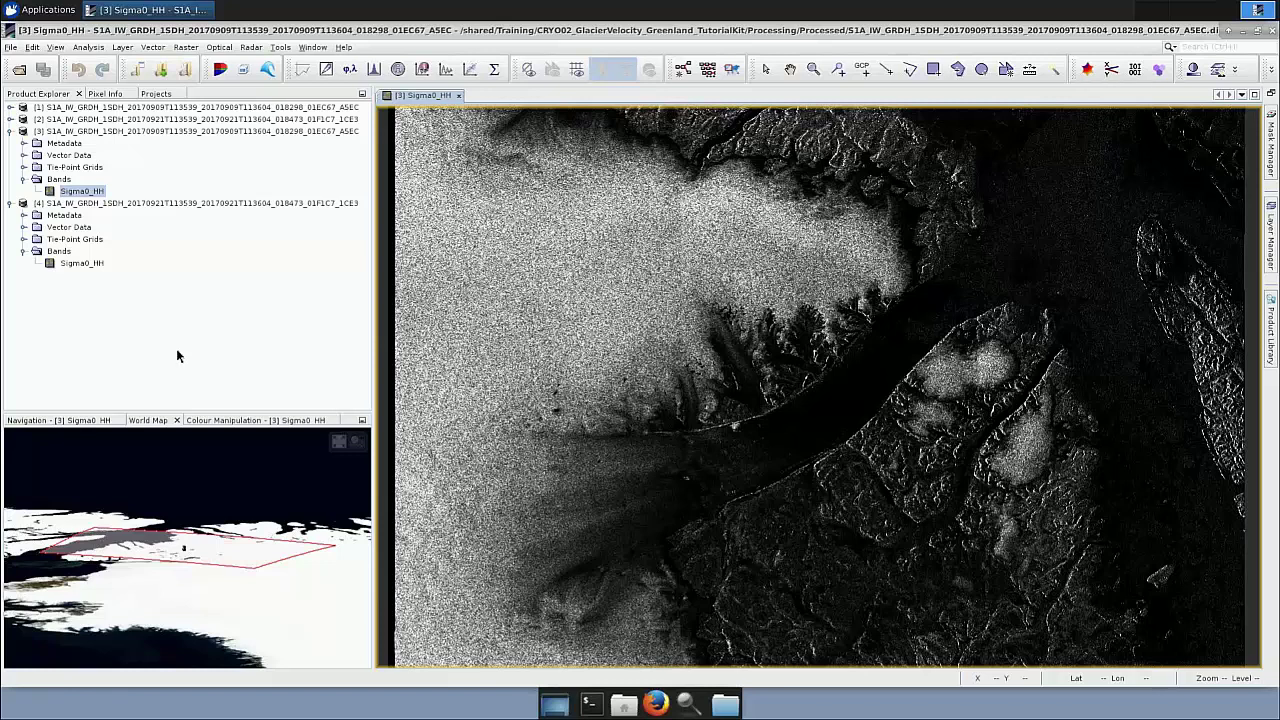
Open a new GraphBuilder graph, widen its window and move Write and Read apart to make room for more operators.
left_click(280, 48)
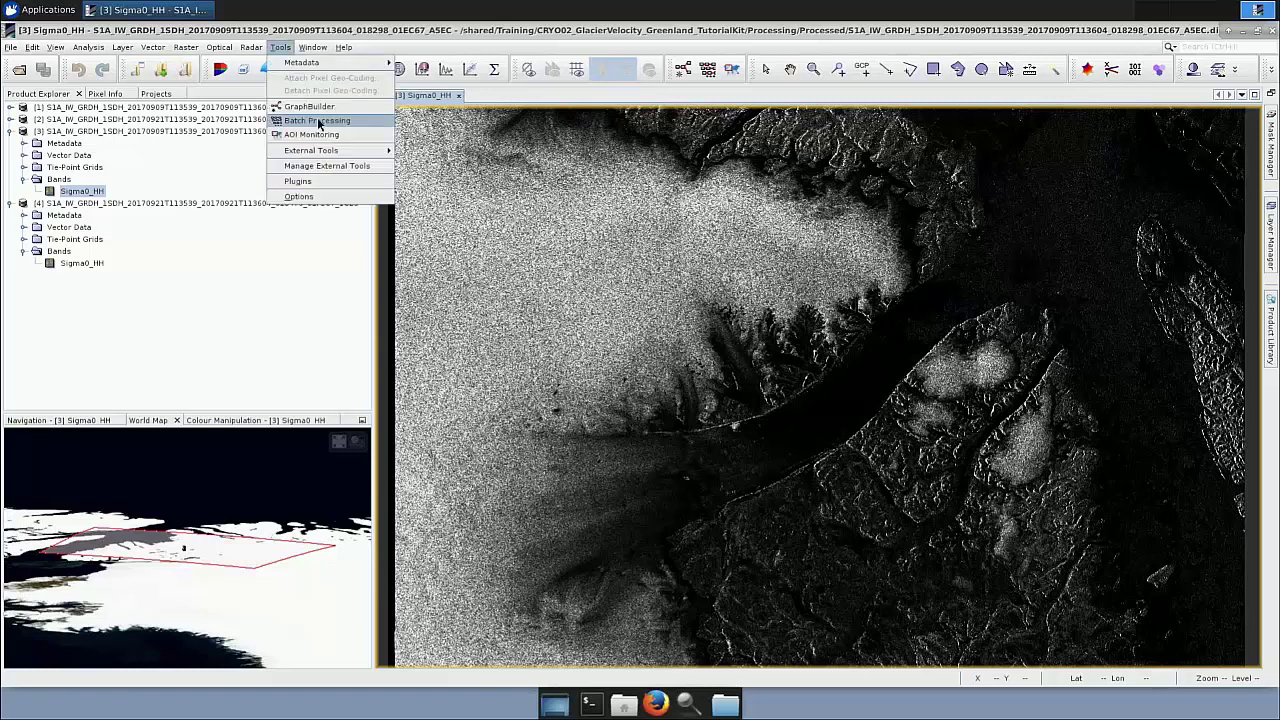
left_click(320, 108)
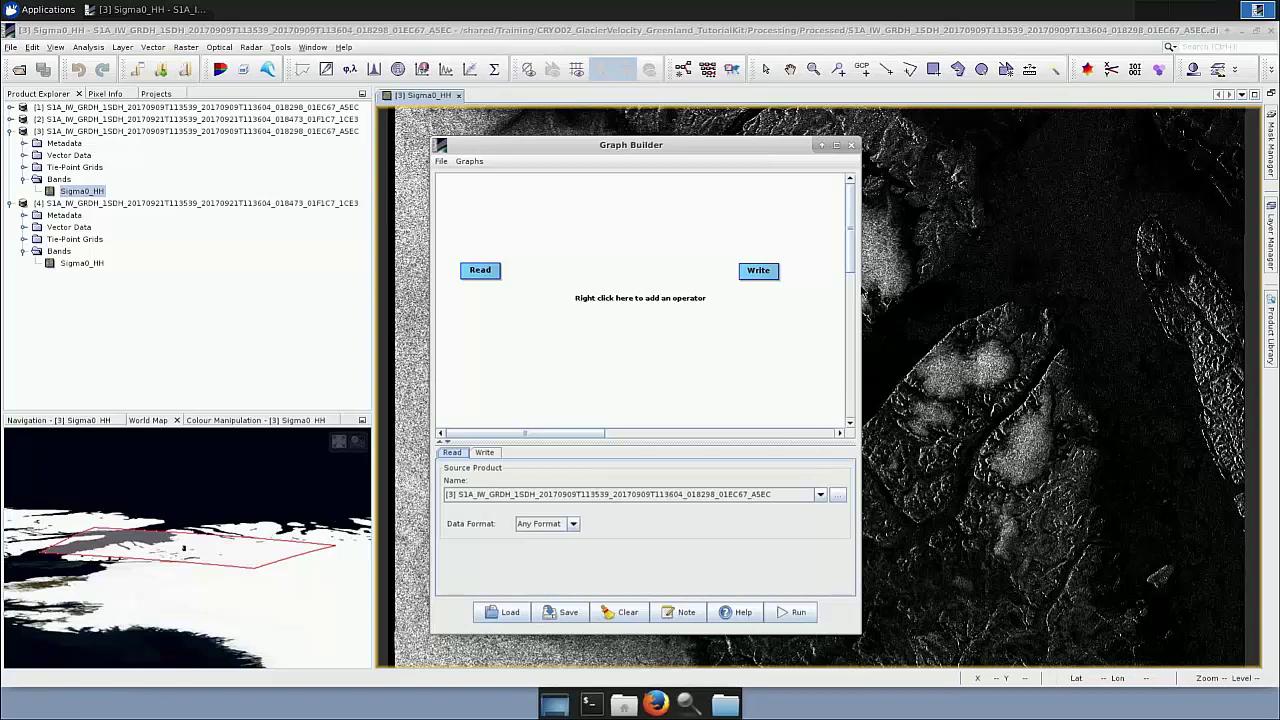
left_click_drag(860, 291, 1095, 292)
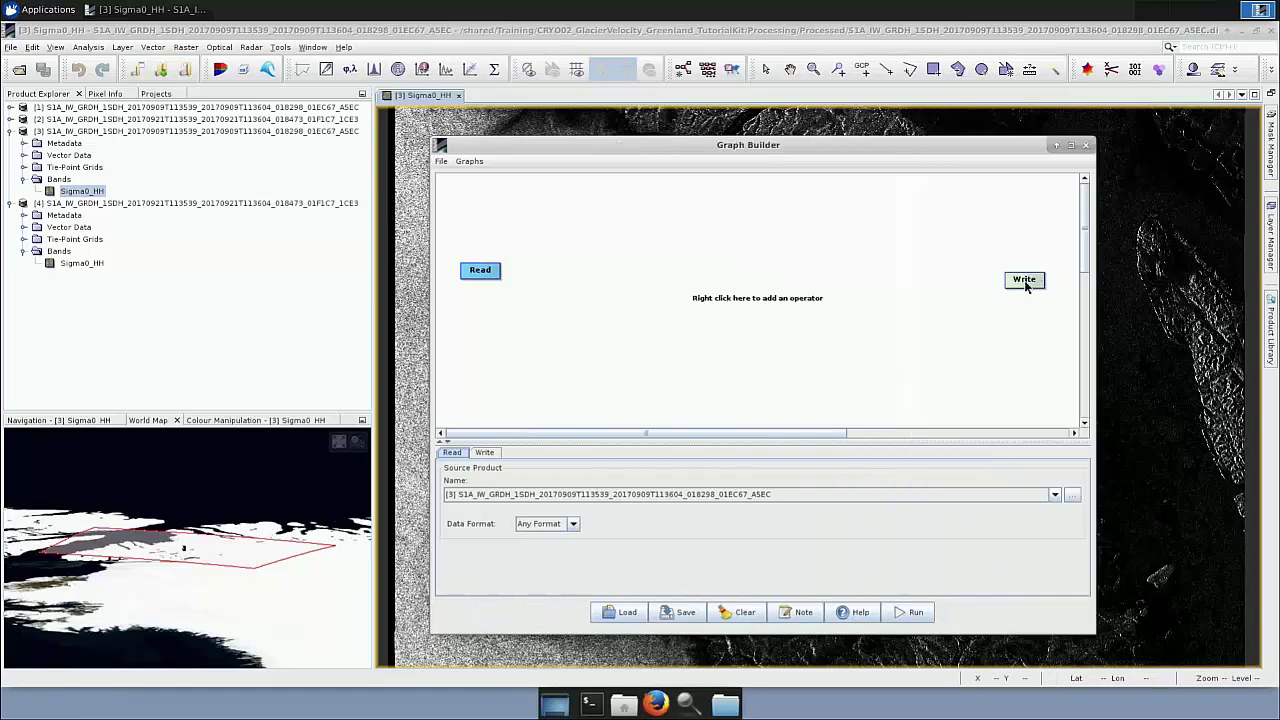
left_click_drag(480, 270, 480, 216)
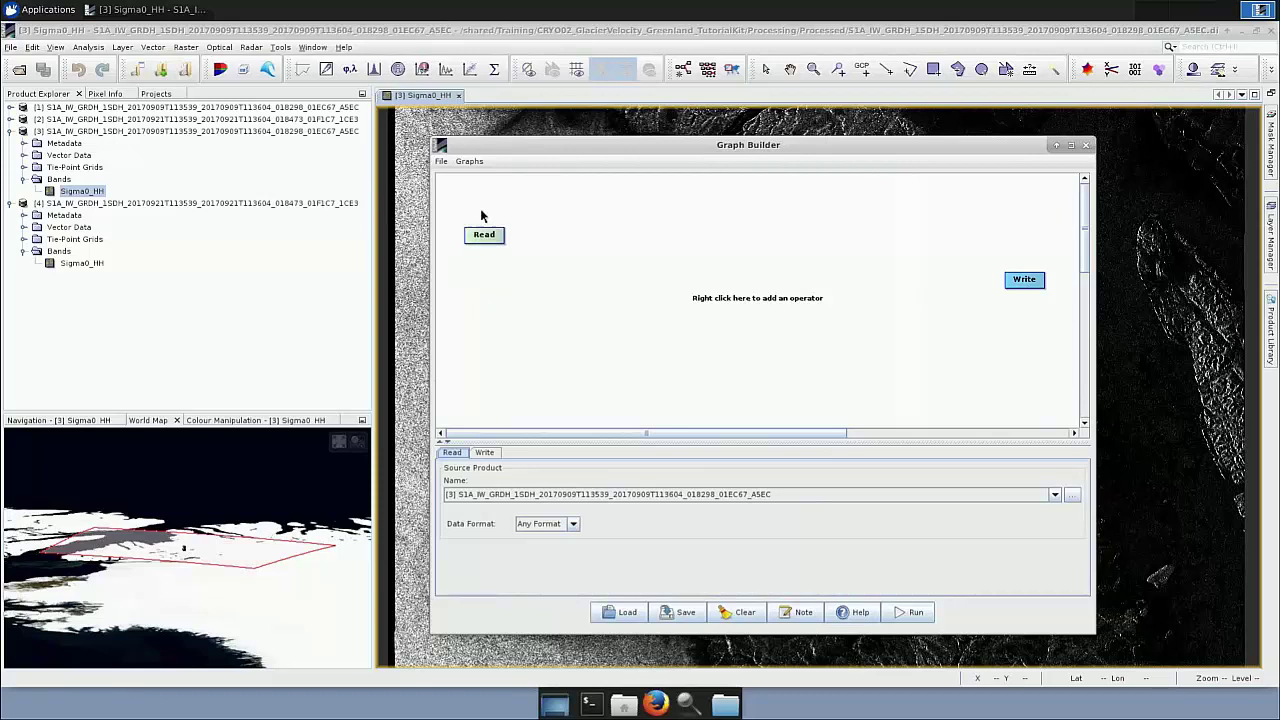
Add a second Read operator to the graph and place it directly below the first one.
right_click(486, 304)
mouse_move(500, 312)
mouse_move(595, 313)
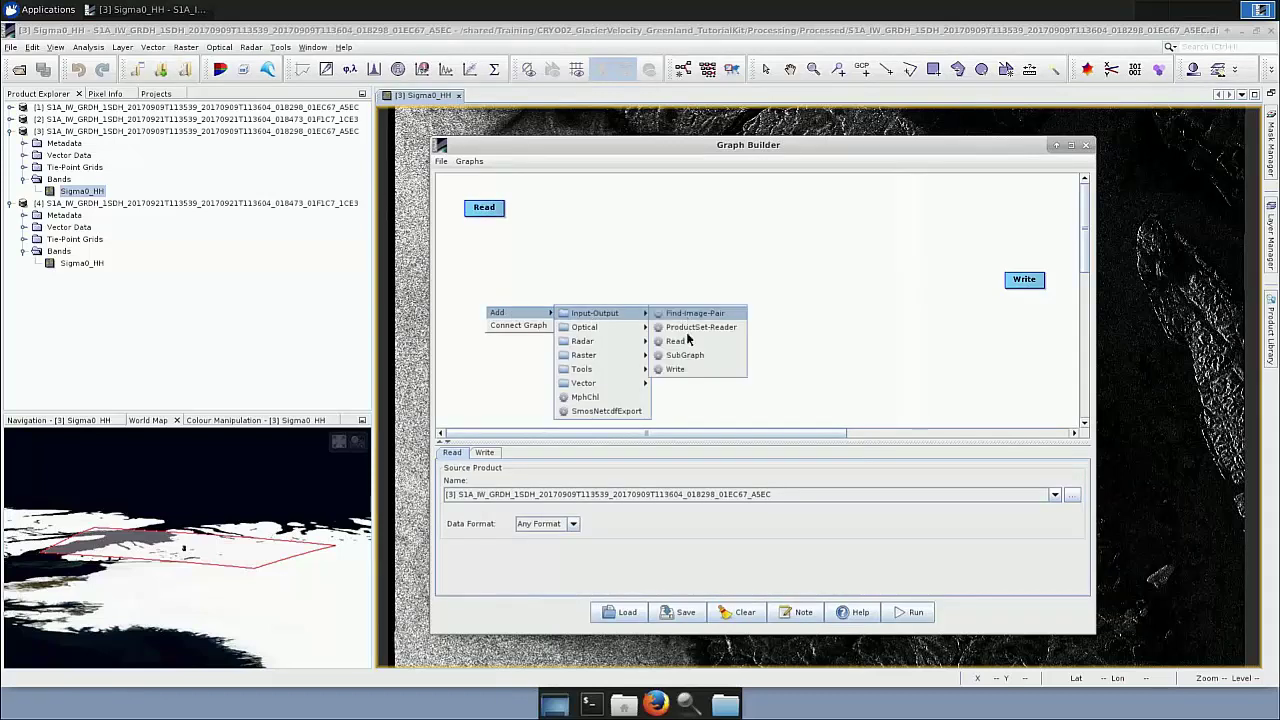
left_click(675, 341)
left_click_drag(500, 314, 481, 312)
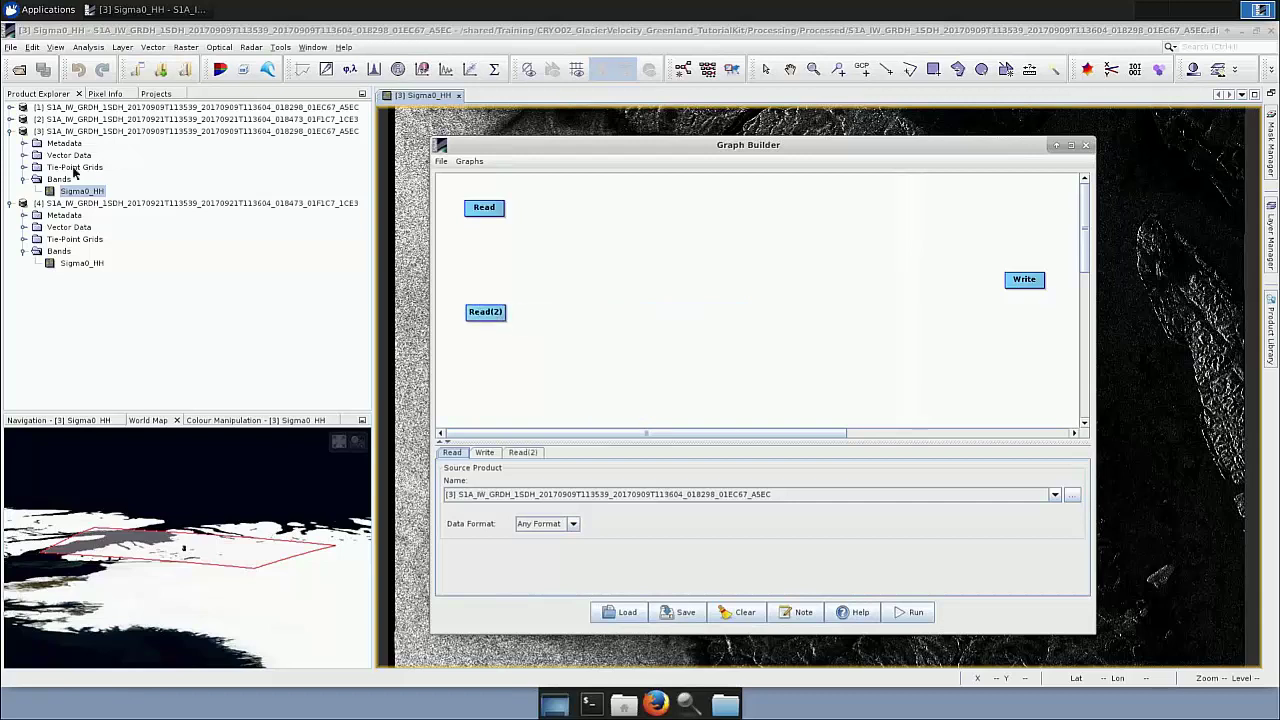
Add a DEM-Assisted-Coregistration operator between the two Read operators and connect both Read and Read(2) to it.
right_click(537, 262)
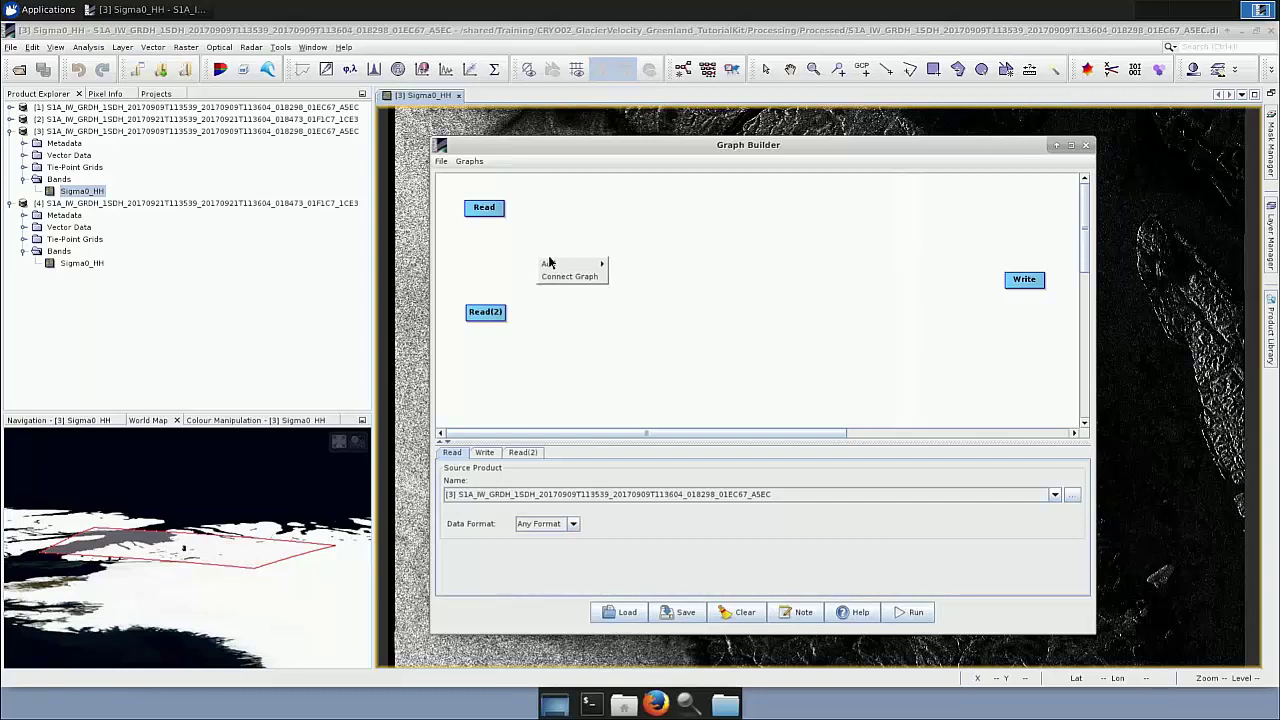
mouse_move(565, 266)
mouse_move(624, 268)
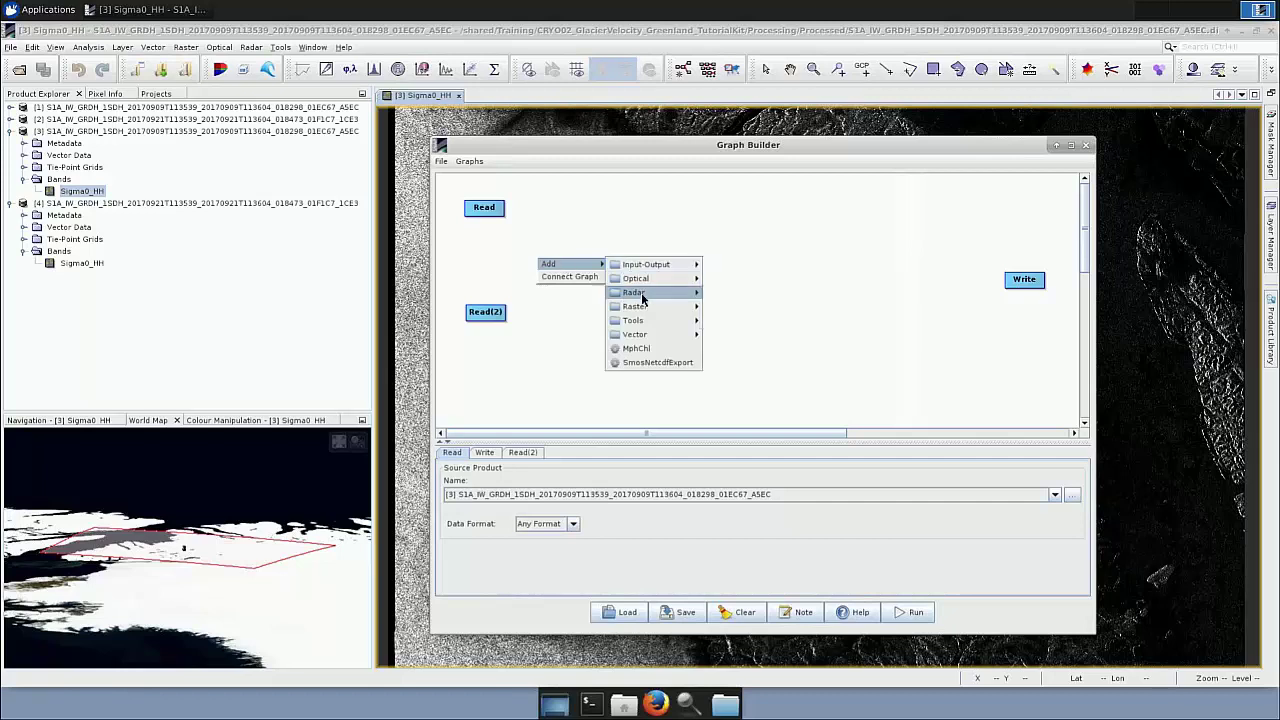
mouse_move(644, 294)
mouse_move(711, 297)
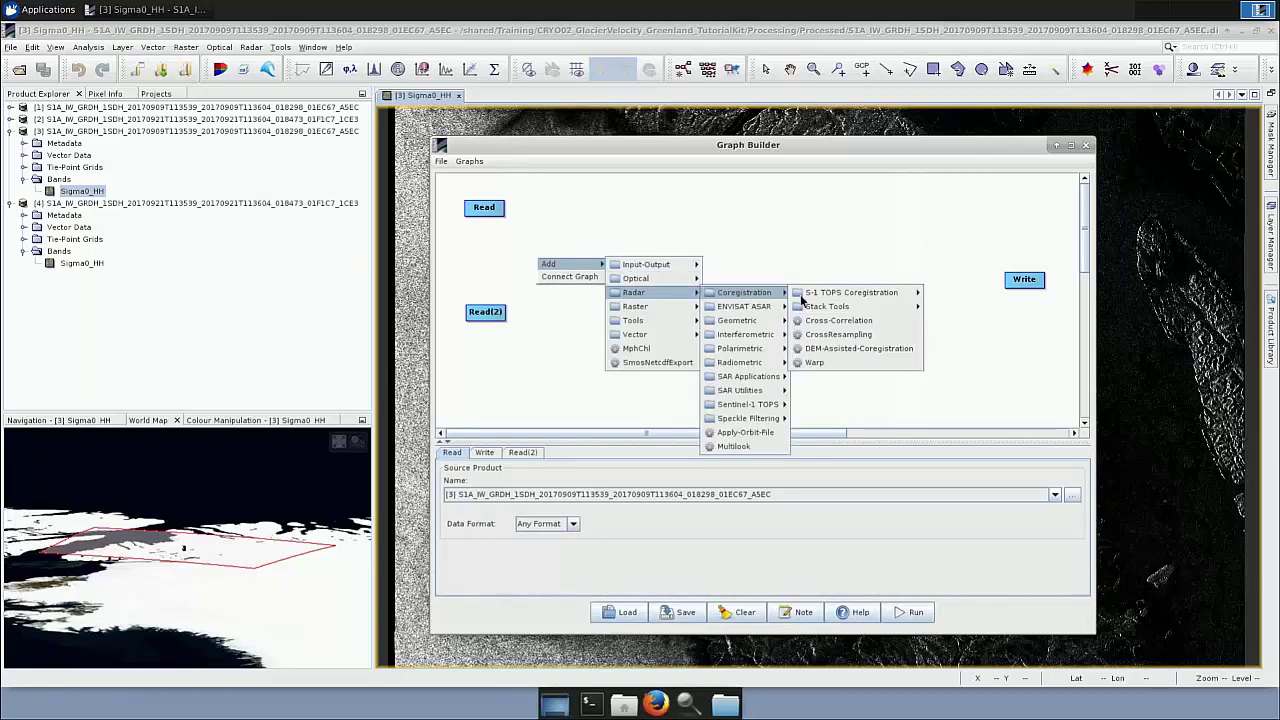
left_click(848, 347)
left_click_drag(599, 265, 588, 263)
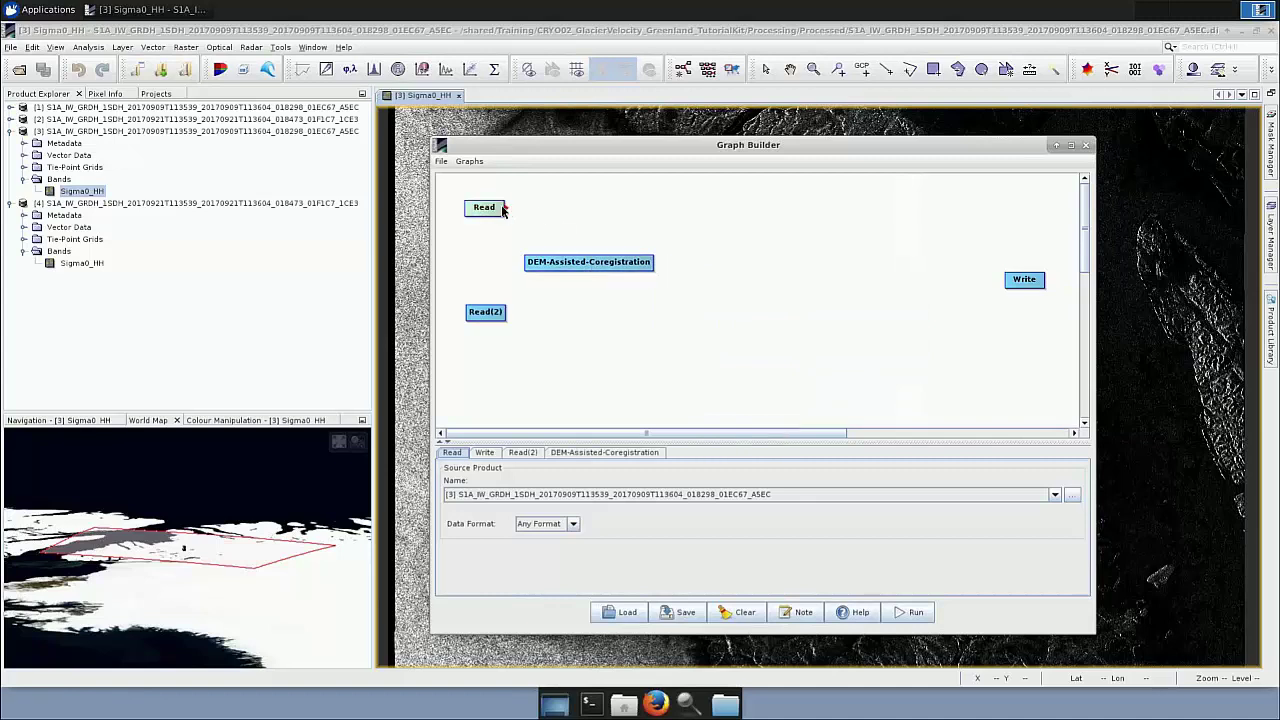
left_click_drag(504, 211, 583, 263)
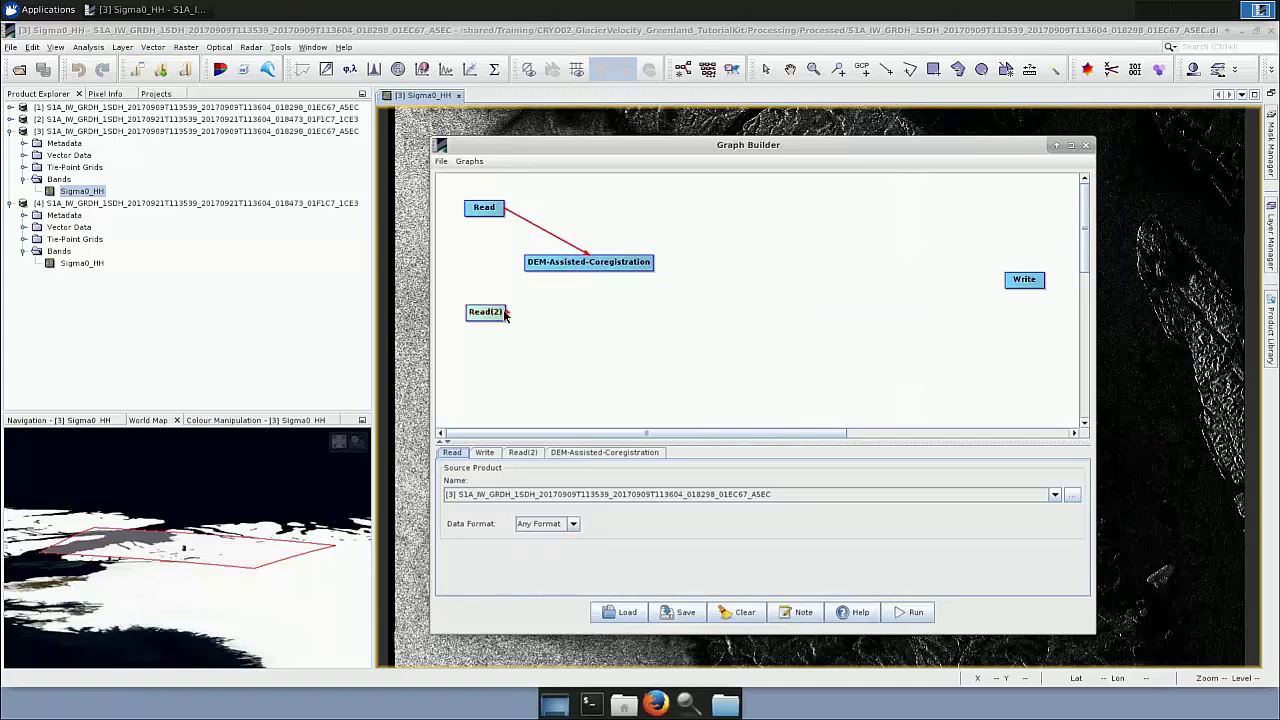
left_click_drag(507, 315, 584, 267)
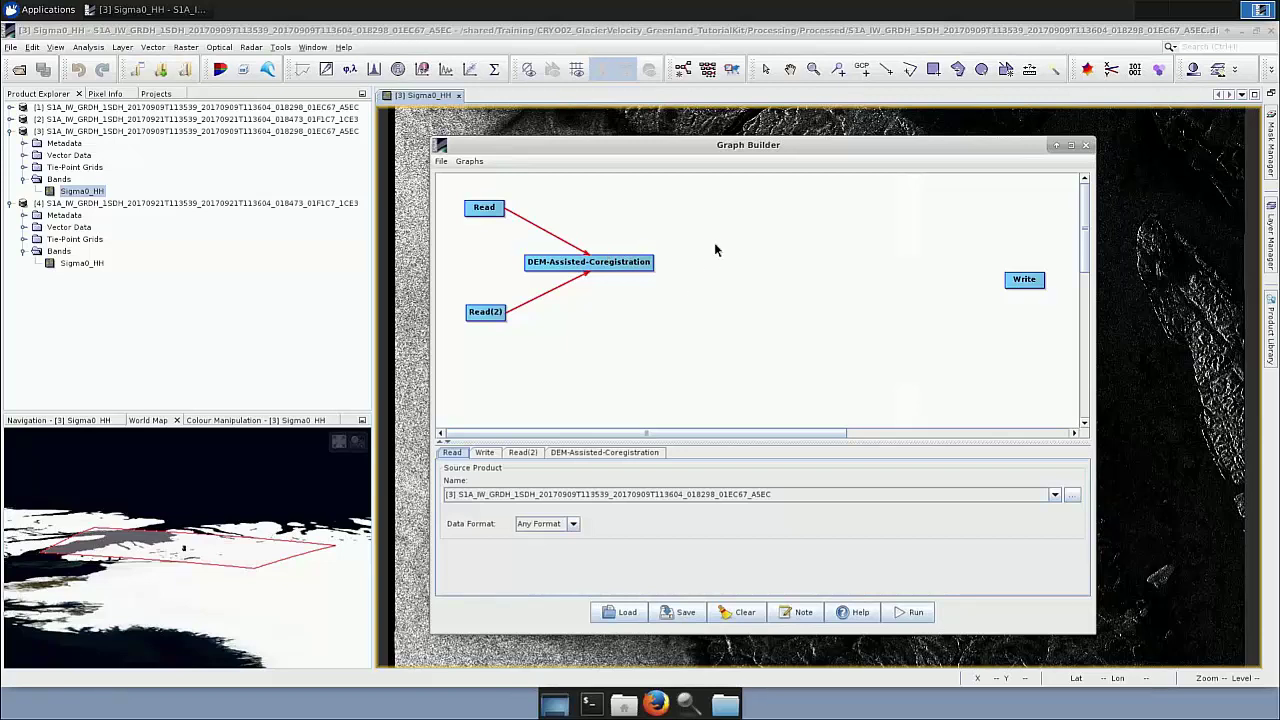
Add a Subset operator after DEM-Assisted-Coregistration, connect the two, and enlarge the parameter area below the graph.
right_click(693, 266)
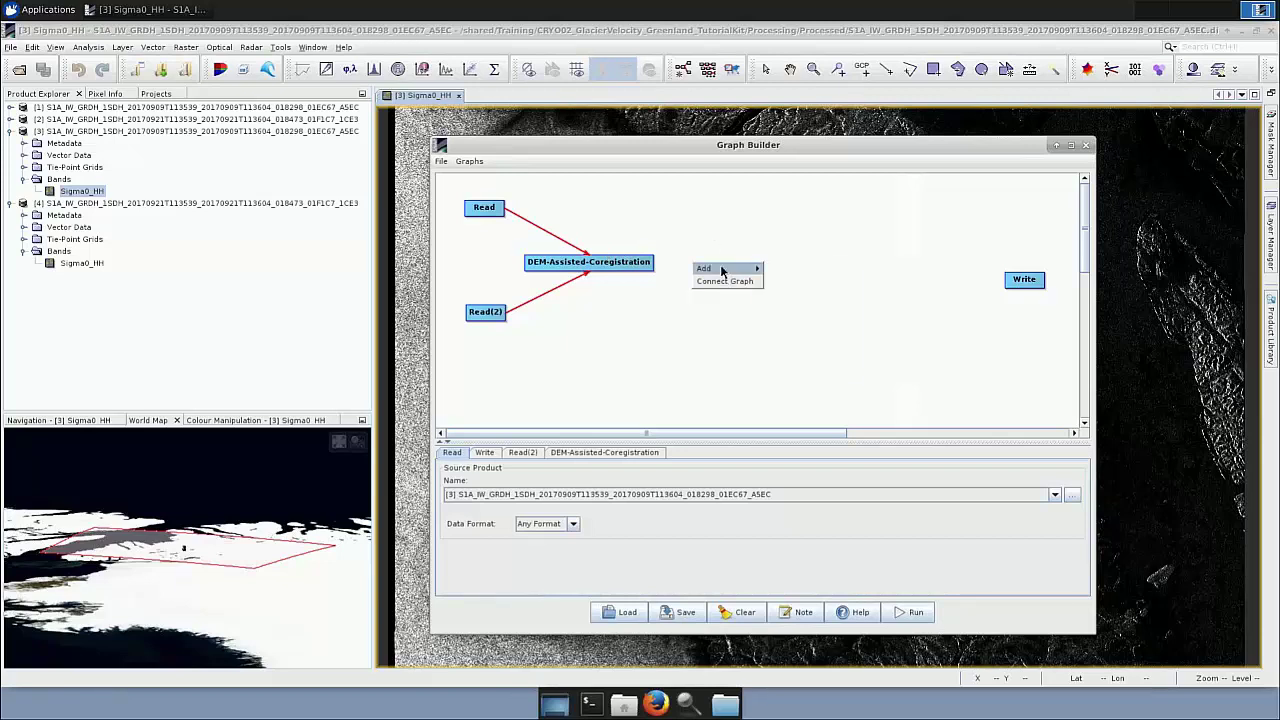
mouse_move(720, 270)
mouse_move(806, 310)
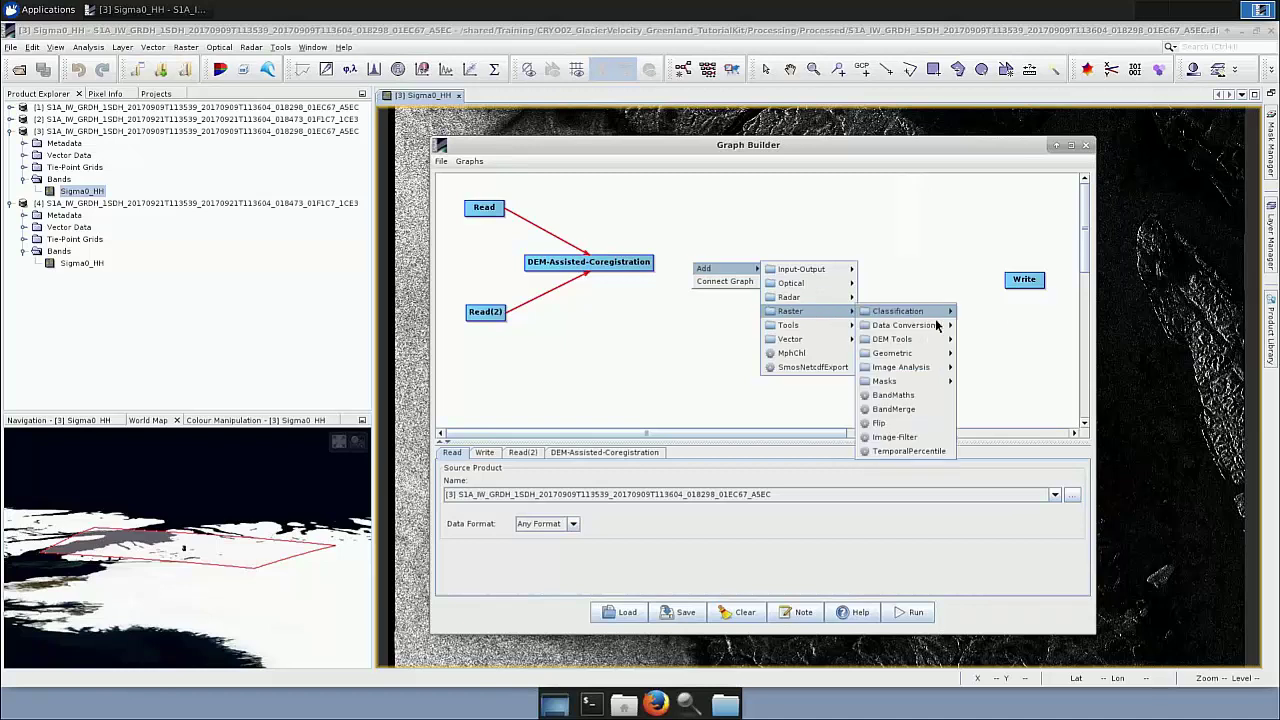
mouse_move(923, 352)
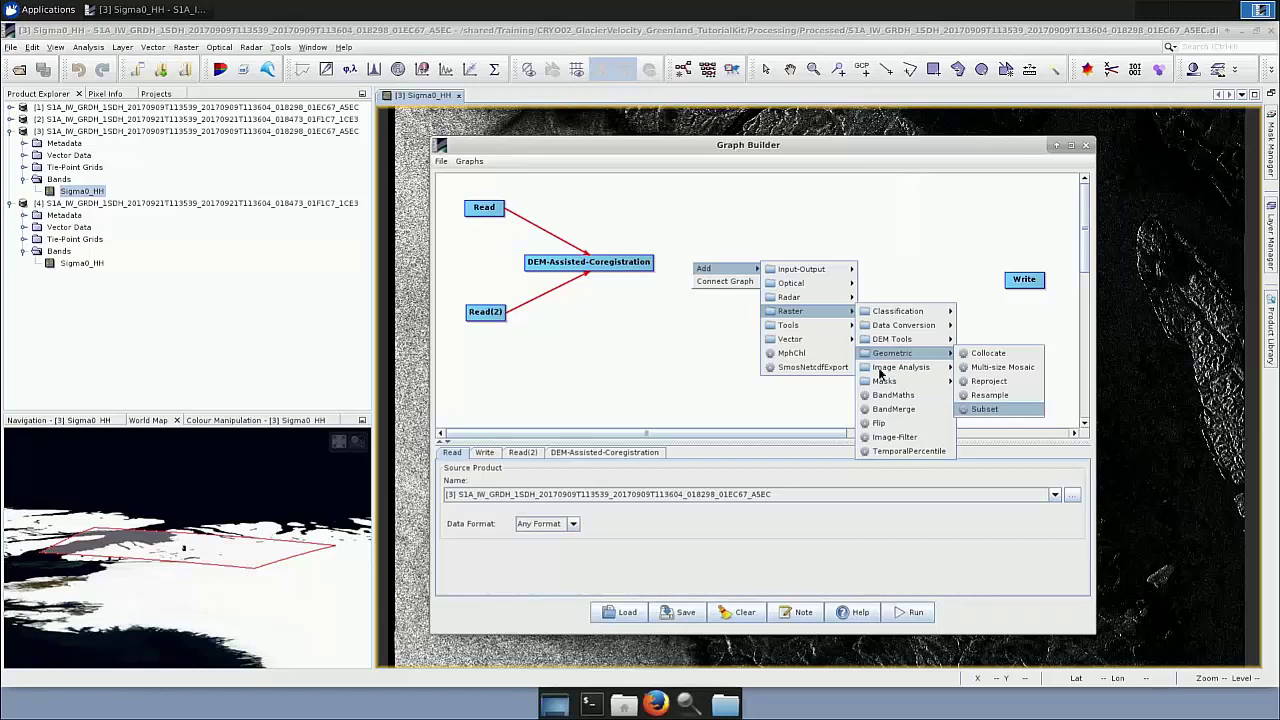
left_click(985, 409)
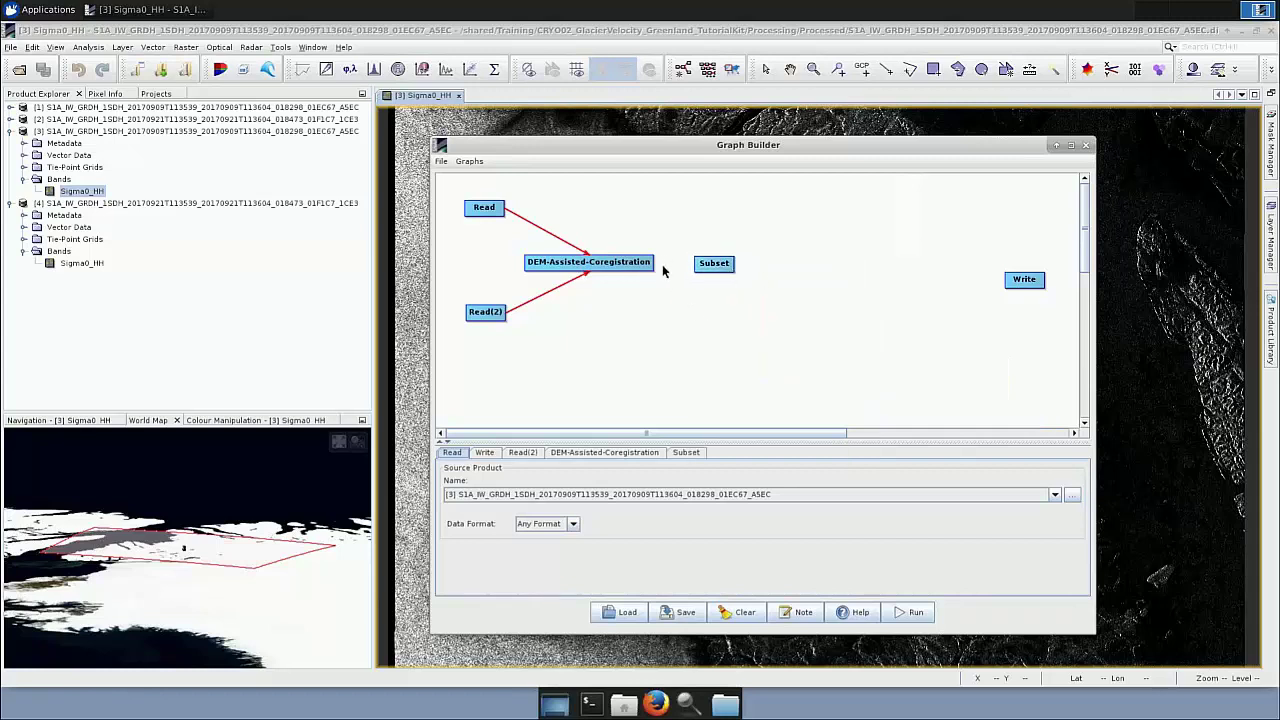
left_click_drag(655, 268, 716, 266)
left_click_drag(732, 440, 743, 378)
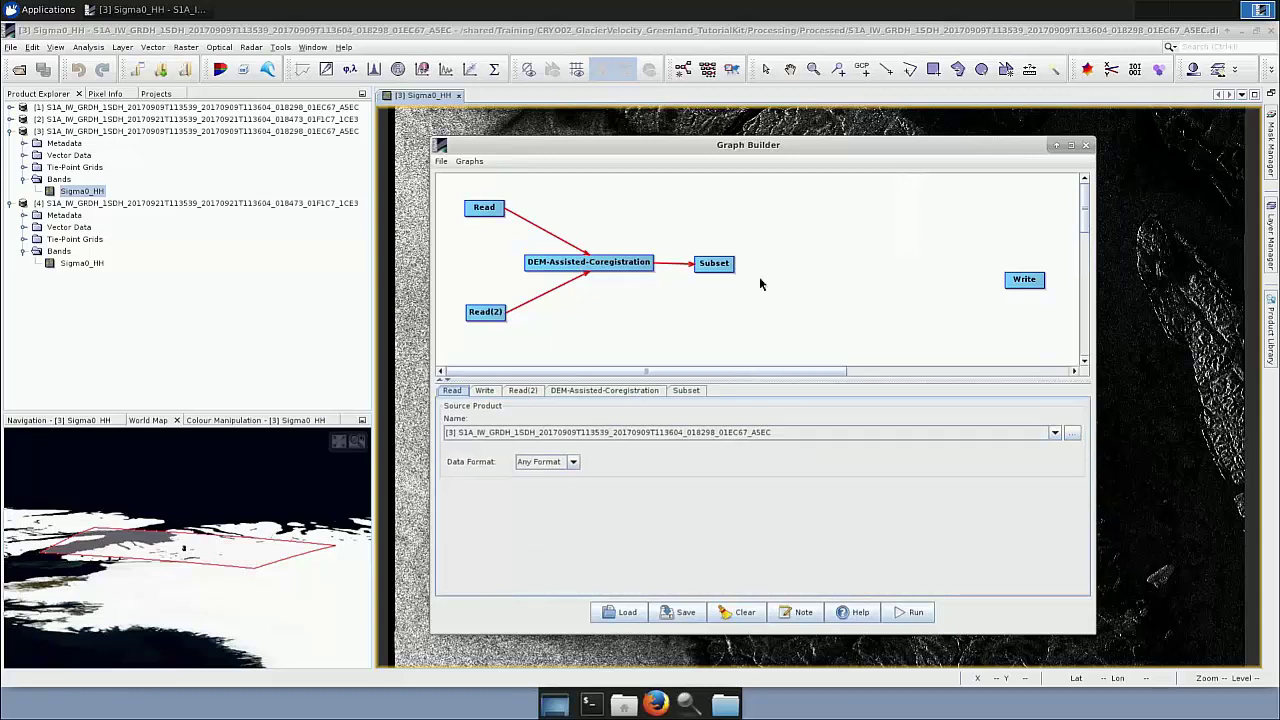
Add an Offset-Tracking operator above and beyond Subset, and shift the Write operator slightly up to line up with Subset.
right_click(787, 226)
mouse_move(815, 230)
mouse_move(910, 231)
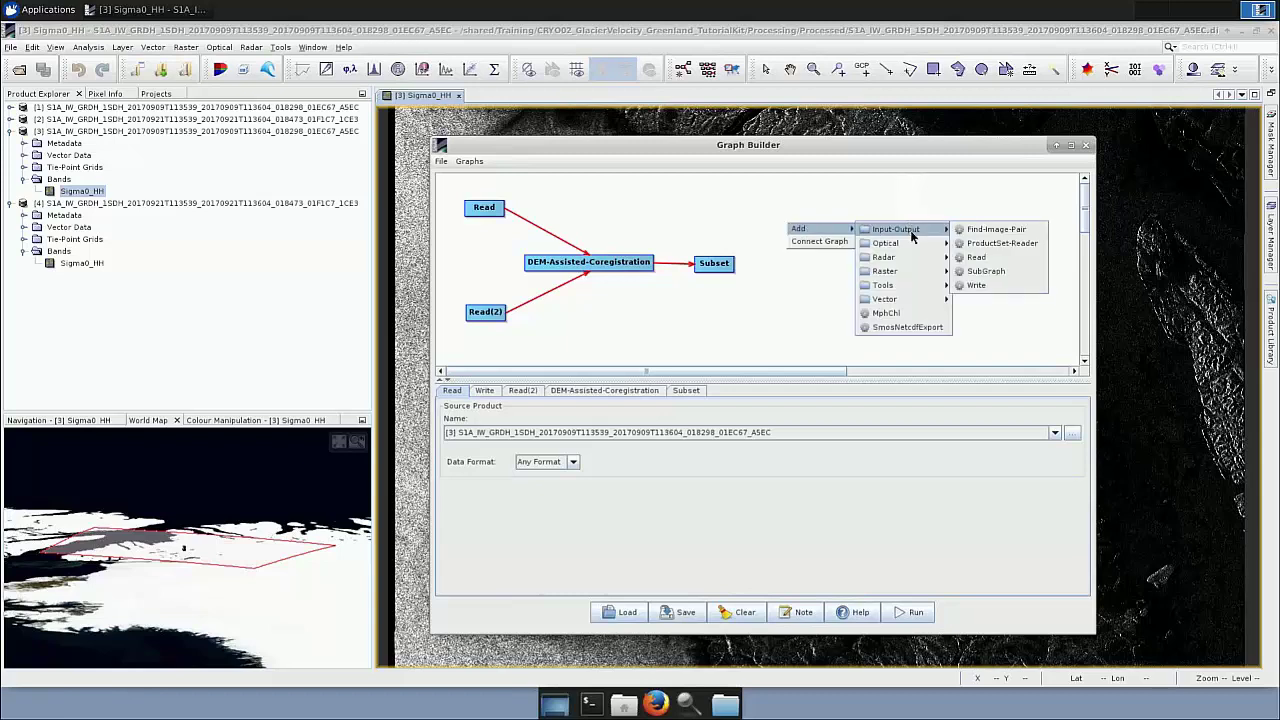
mouse_move(904, 266)
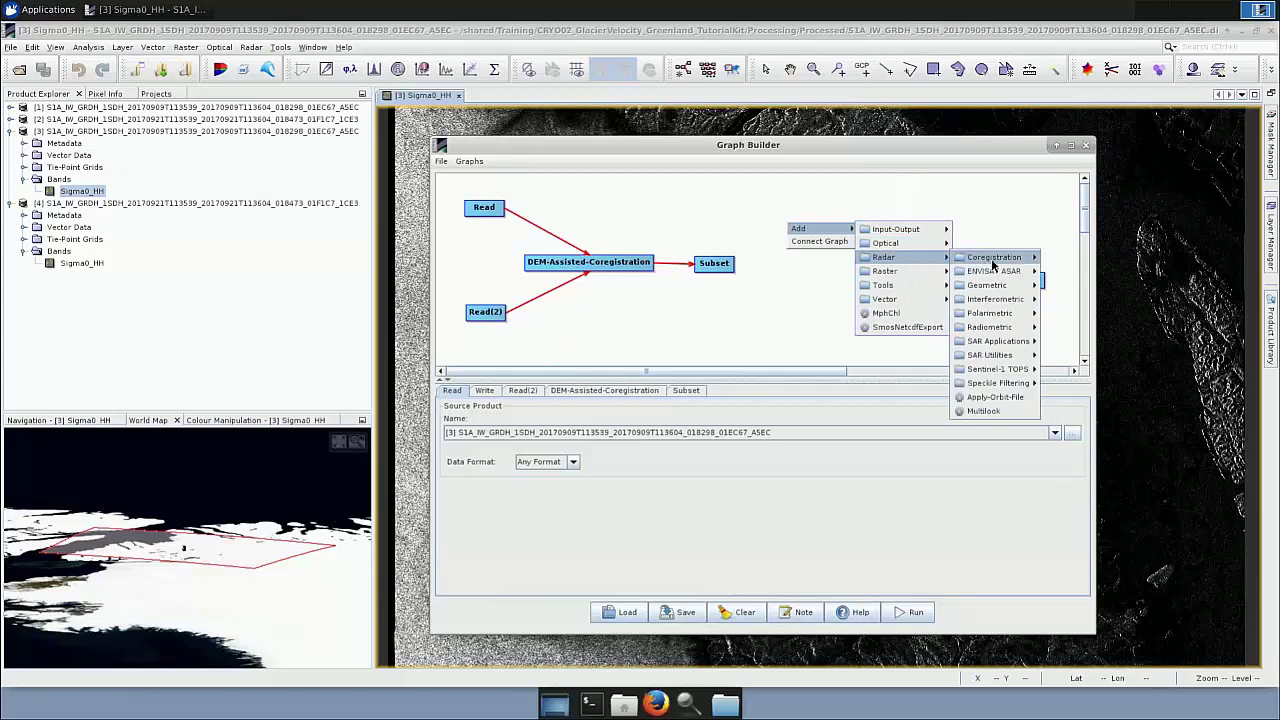
mouse_move(995, 341)
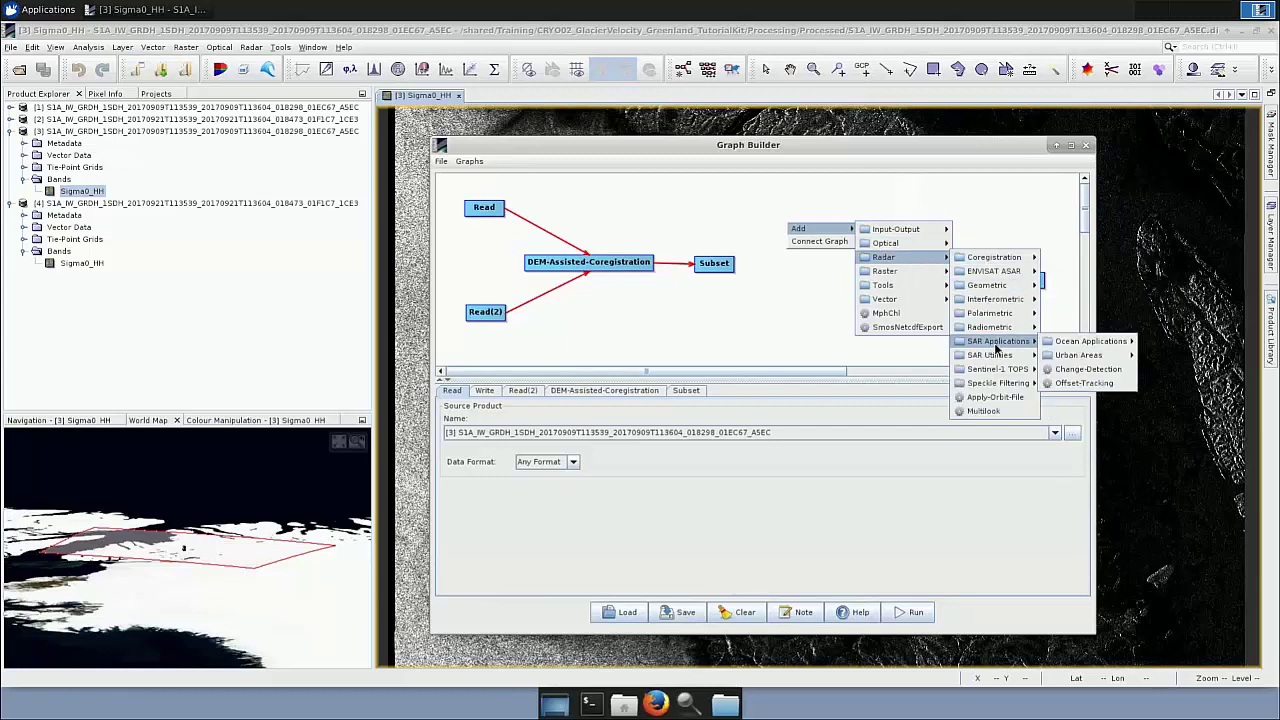
left_click(1083, 384)
left_click_drag(827, 231, 821, 206)
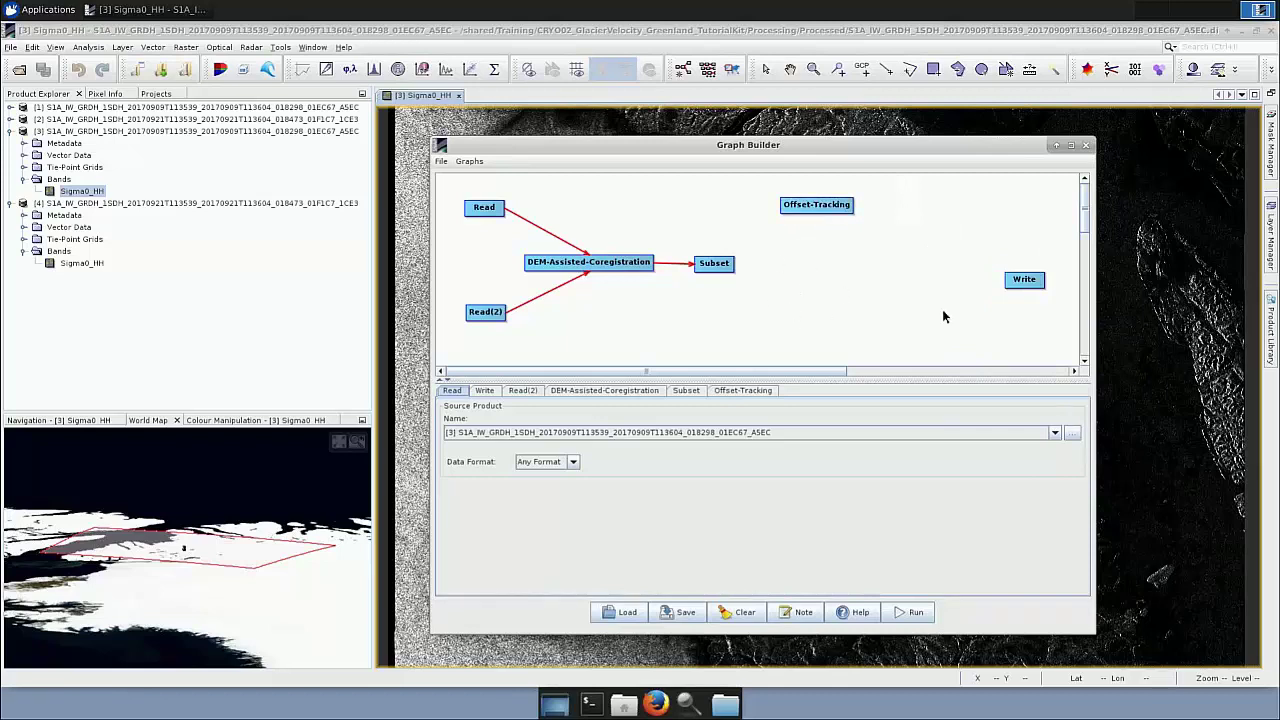
left_click_drag(1030, 283, 1017, 270)
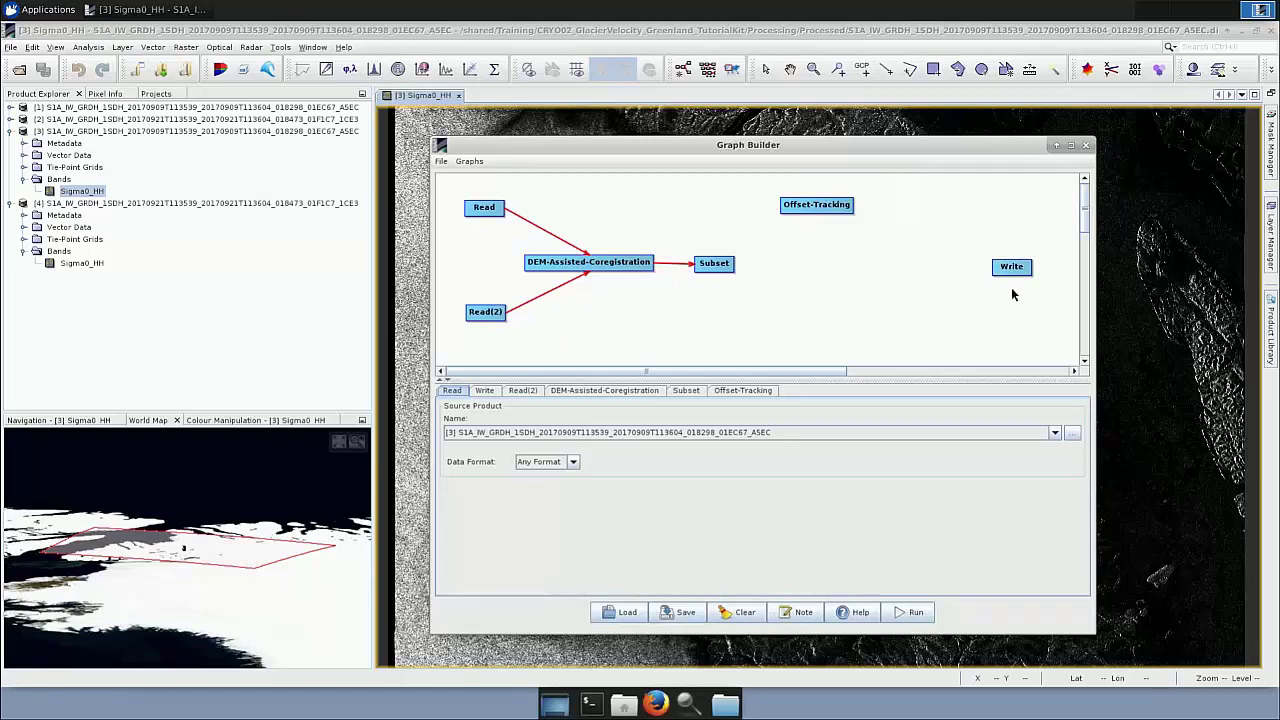
Add a second Write above the first, and connect Subset to Offset-Tracking, Offset-Tracking to Write(2), and Subset to Write.
right_click(972, 204)
mouse_move(1022, 211)
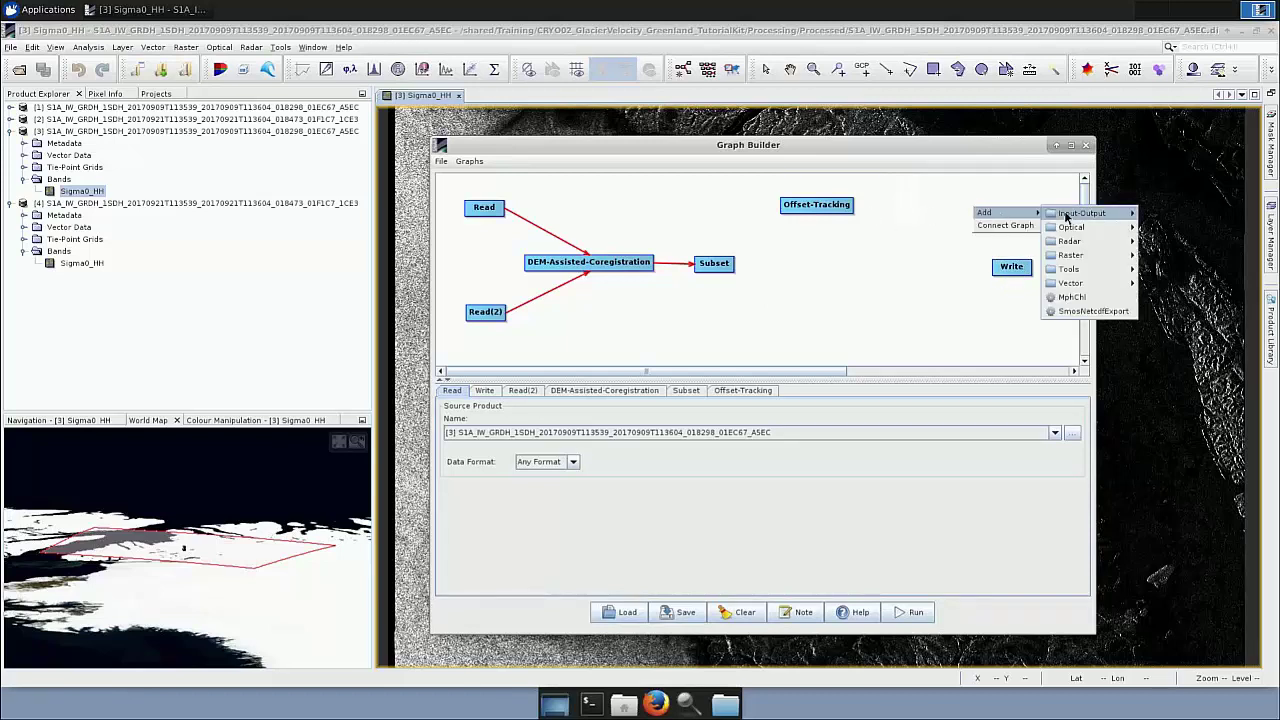
mouse_move(1082, 216)
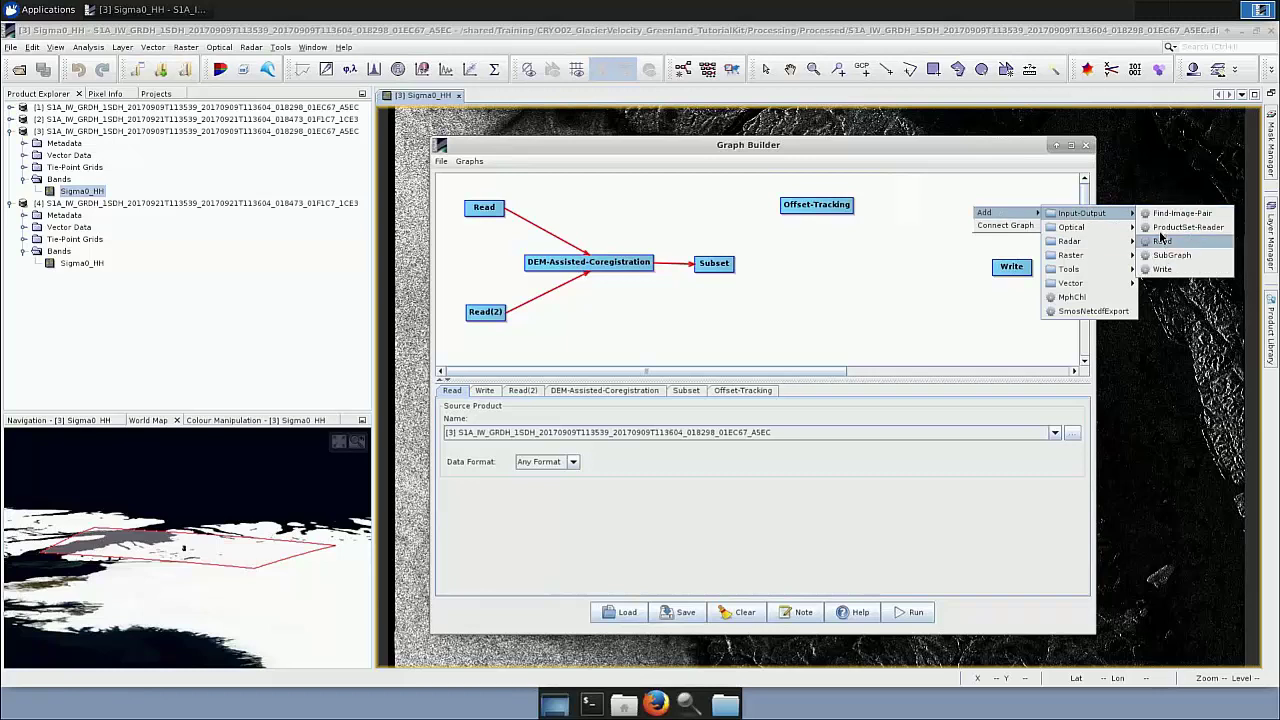
left_click(1163, 269)
left_click_drag(1022, 216, 1027, 213)
left_click_drag(733, 266, 1019, 210)
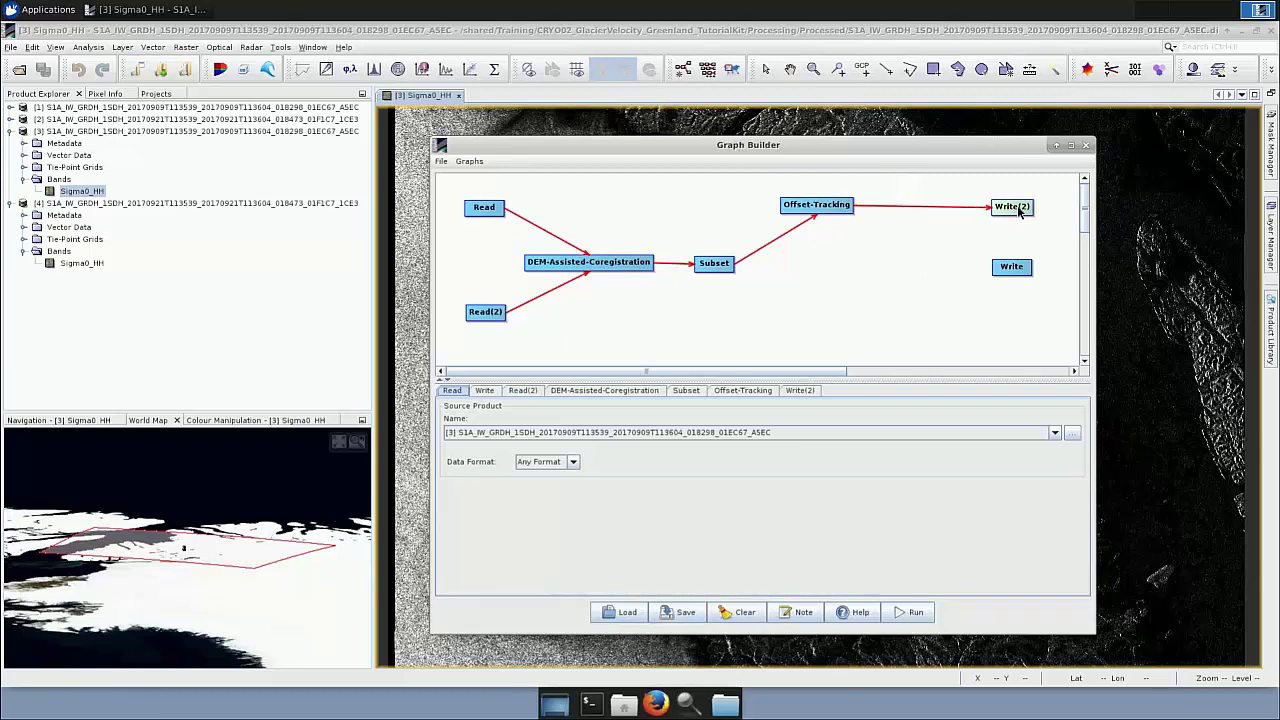
left_click_drag(735, 268, 1024, 322)
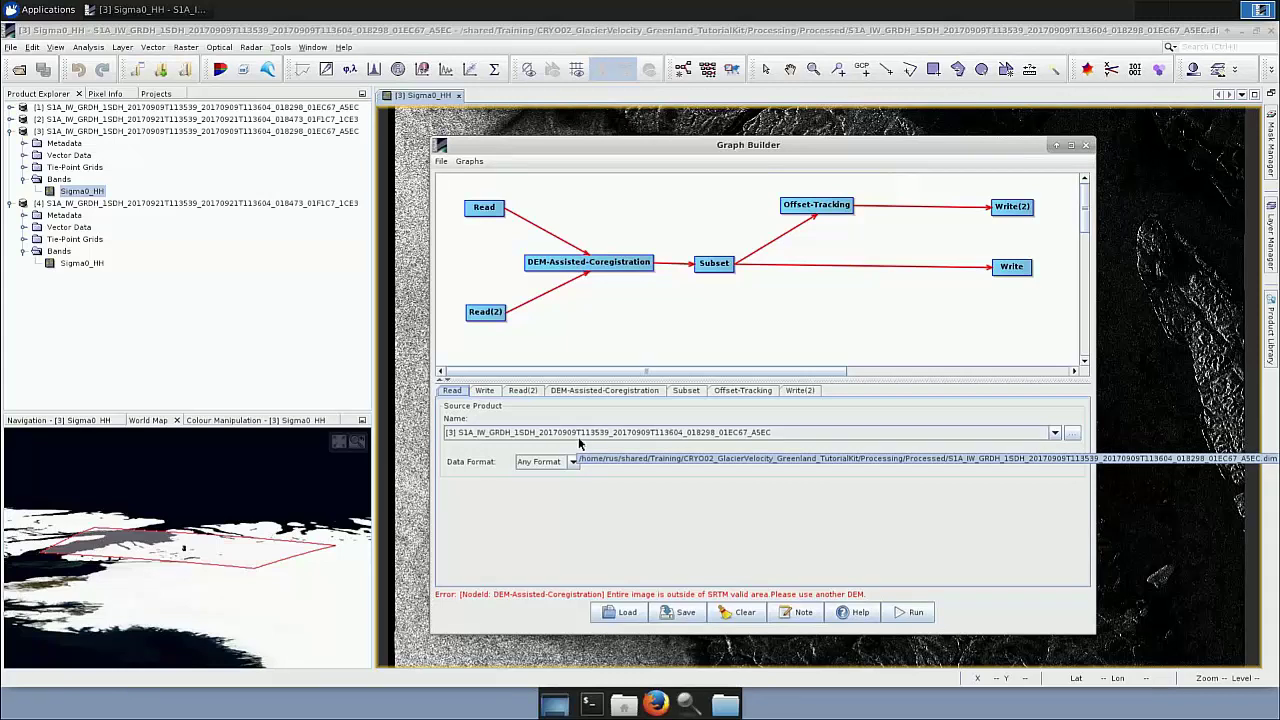
Set the source product of Read(2) to product [4], the 21 September 2017 acquisition.
left_click(527, 391)
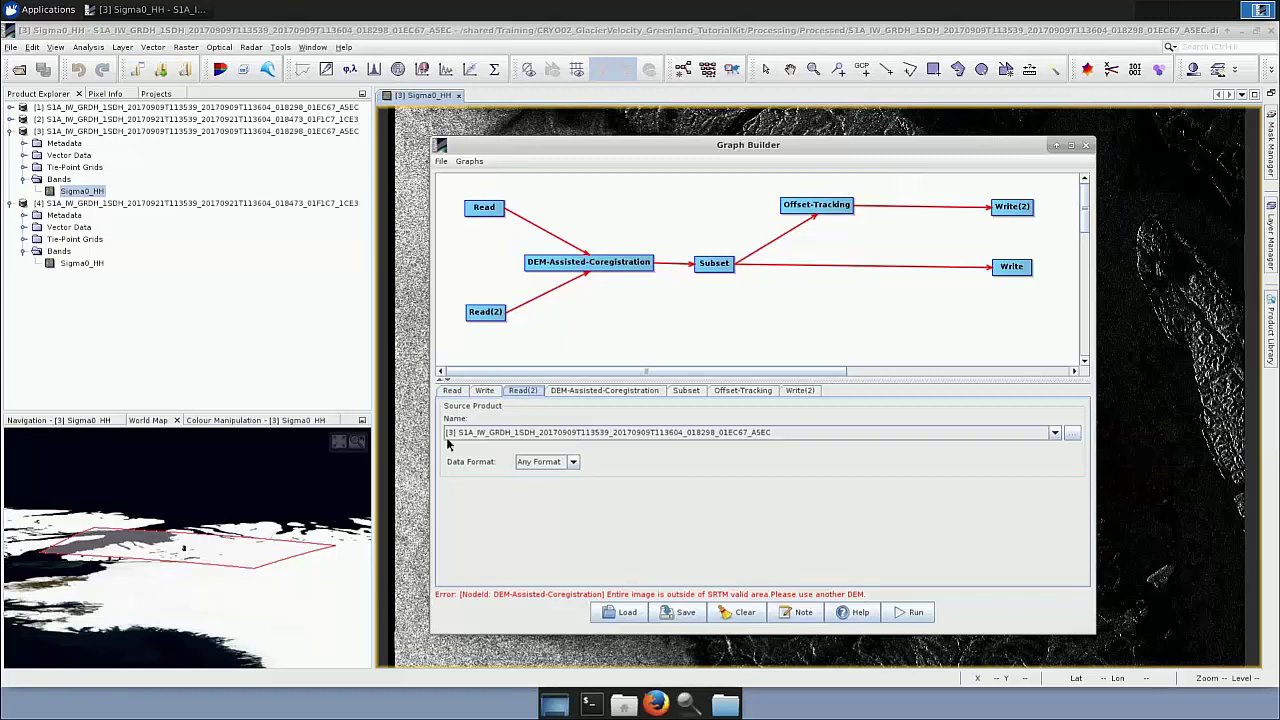
left_click(582, 435)
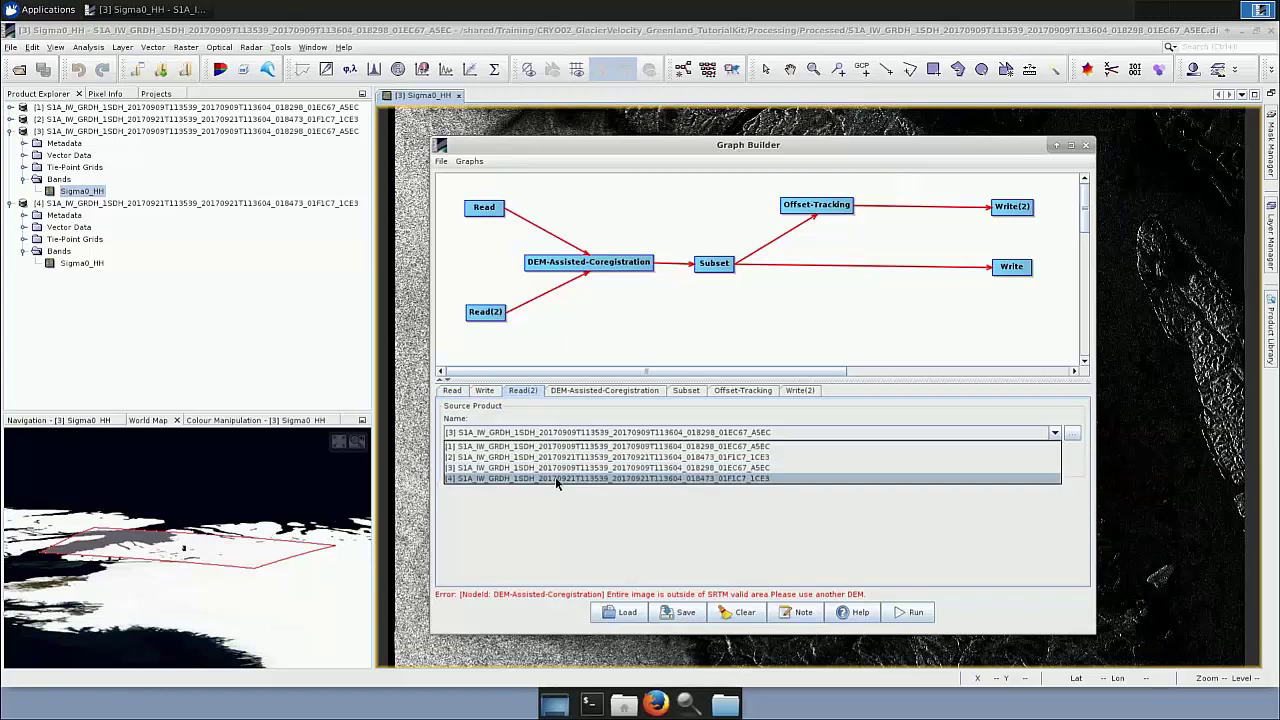
left_click(555, 478)
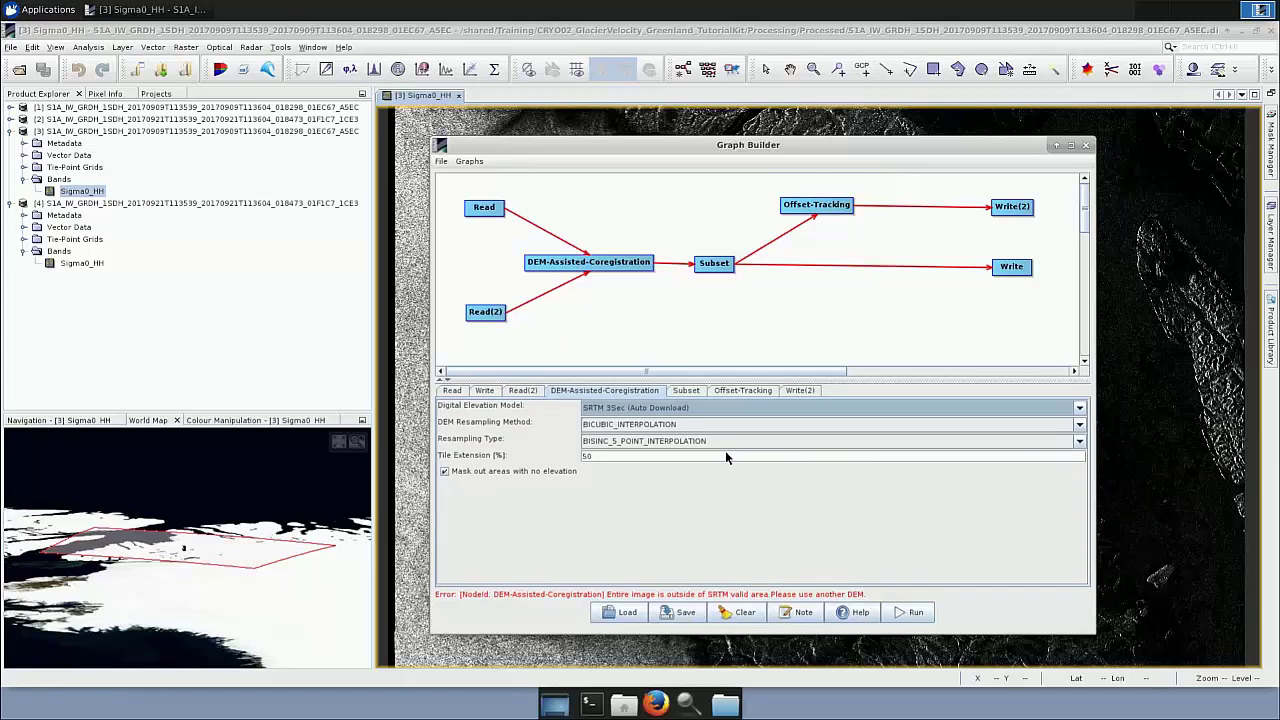
Set the Digital Elevation Model of the DEM-Assisted-Coregistration operator to ACE30 (Auto Download).
left_click(638, 406)
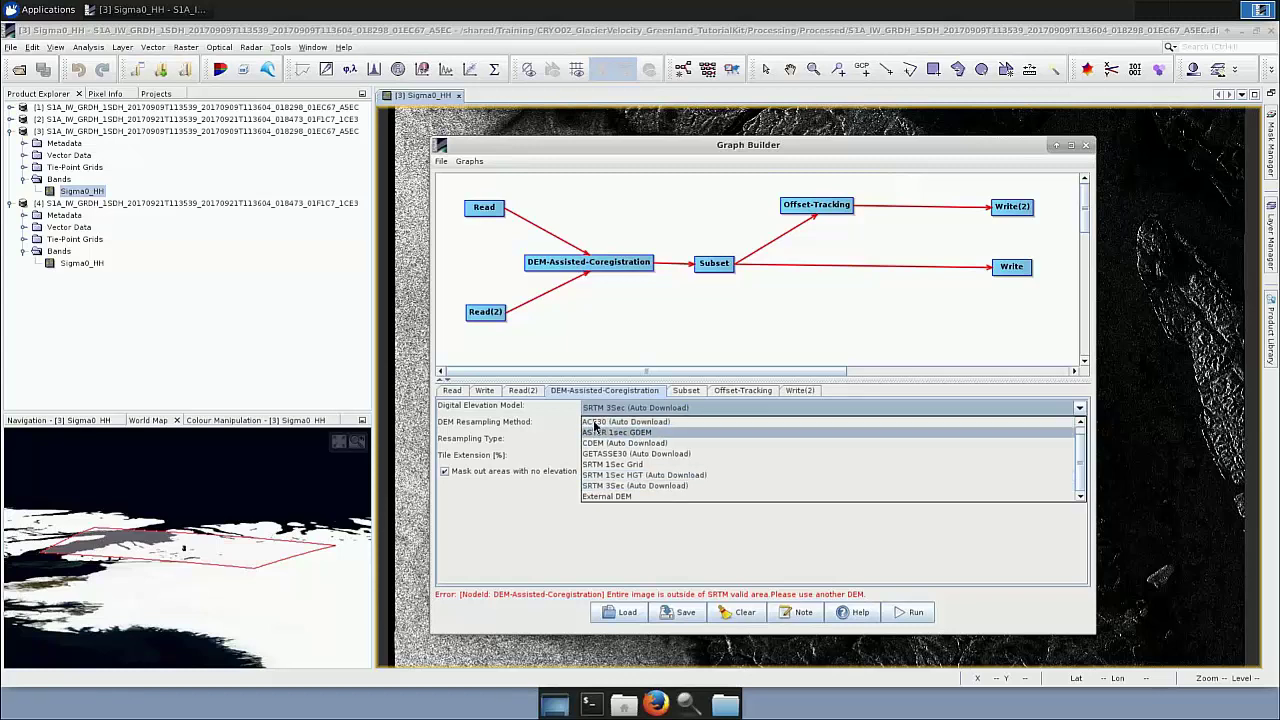
left_click(628, 424)
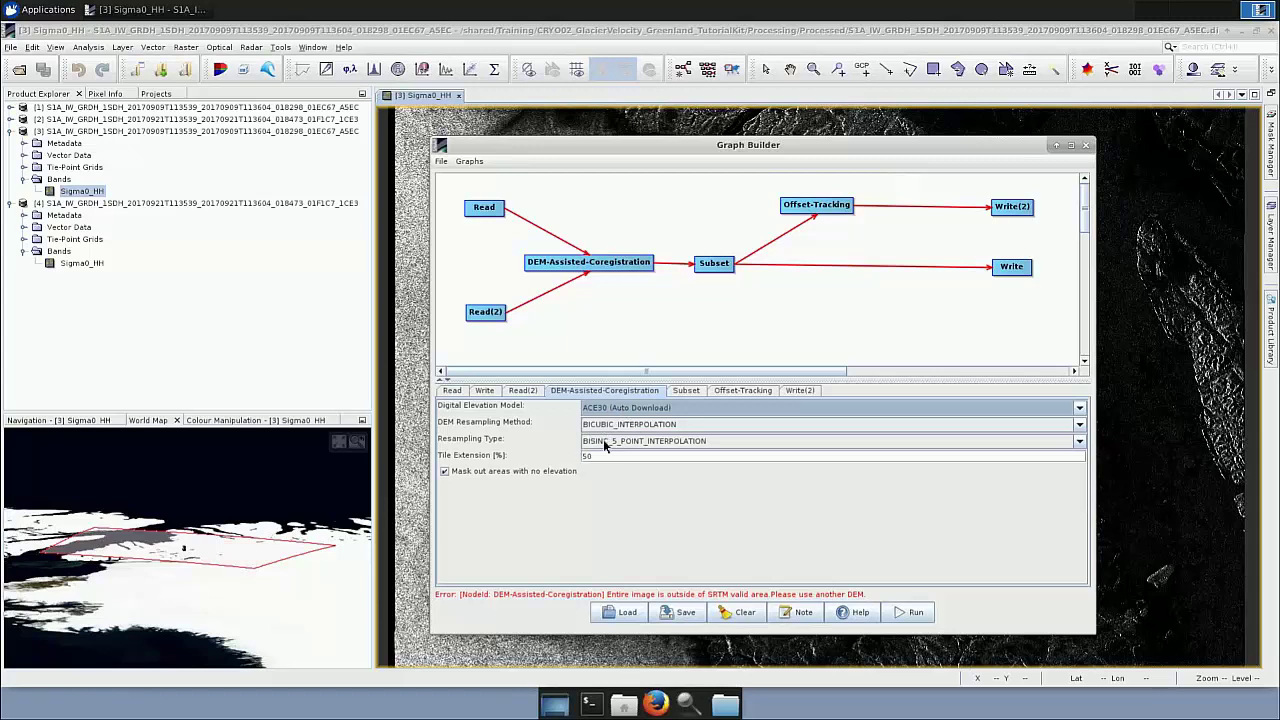
left_click(677, 409)
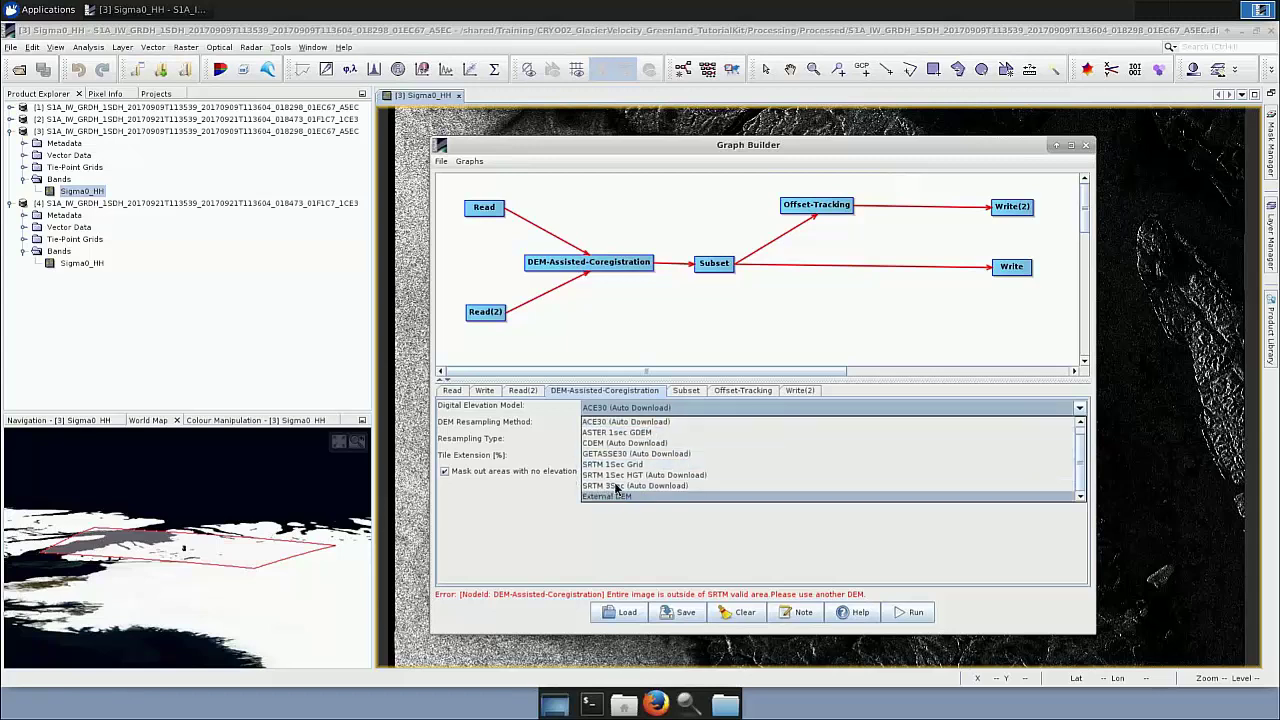
left_click(638, 424)
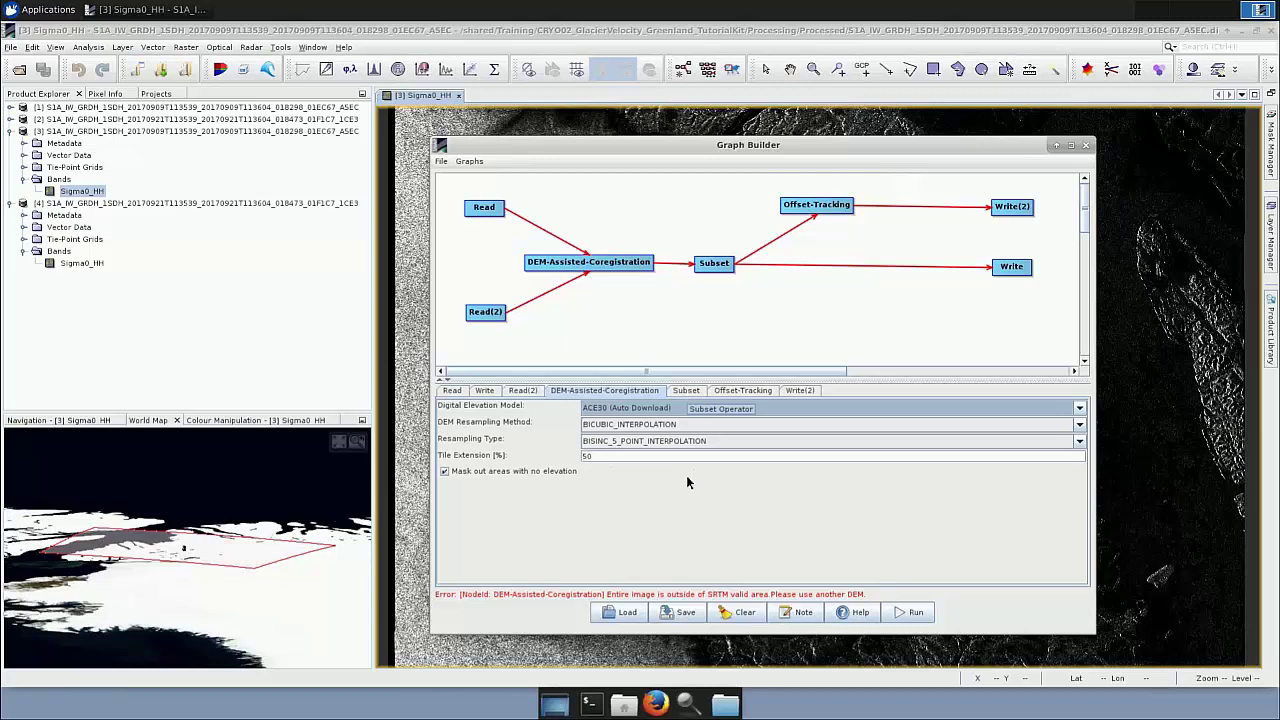
Open the Subset operator's parameters, inspect the Geographic Coordinates option, and return to Pixel Coordinates.
left_click(686, 390)
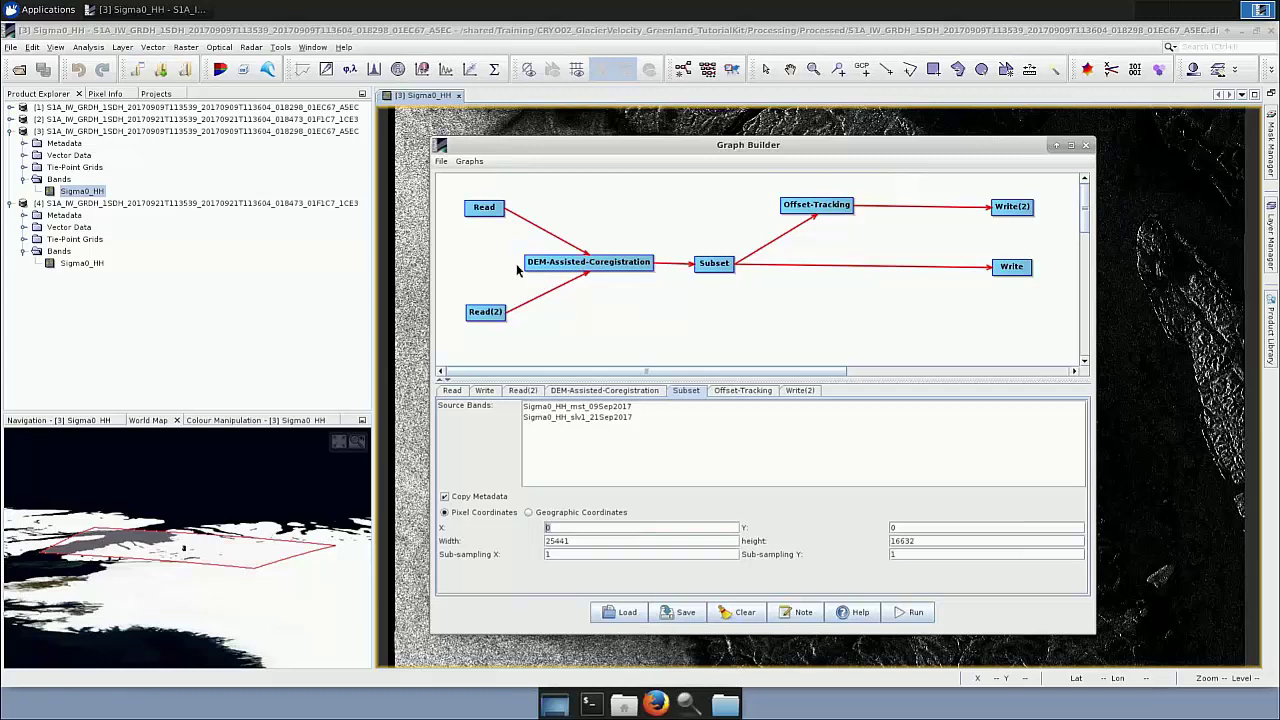
double_click(571, 528)
left_click(528, 512)
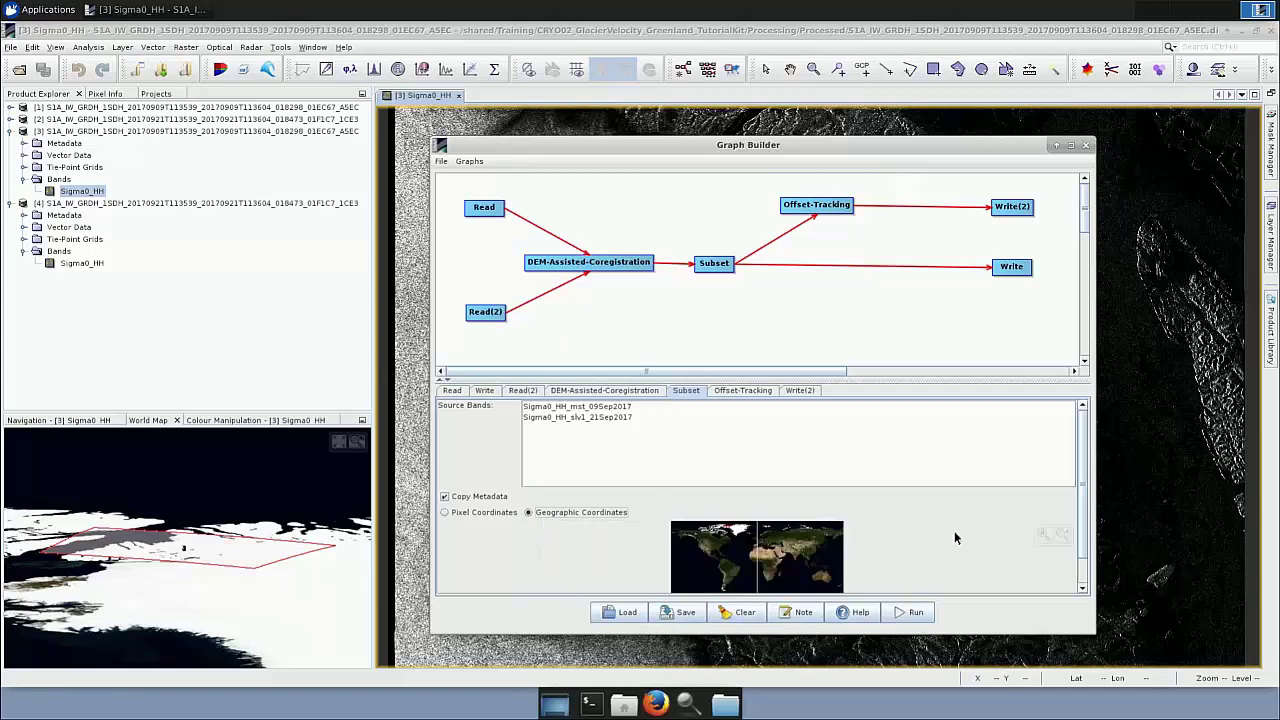
scroll(1060, 570, "down", 2)
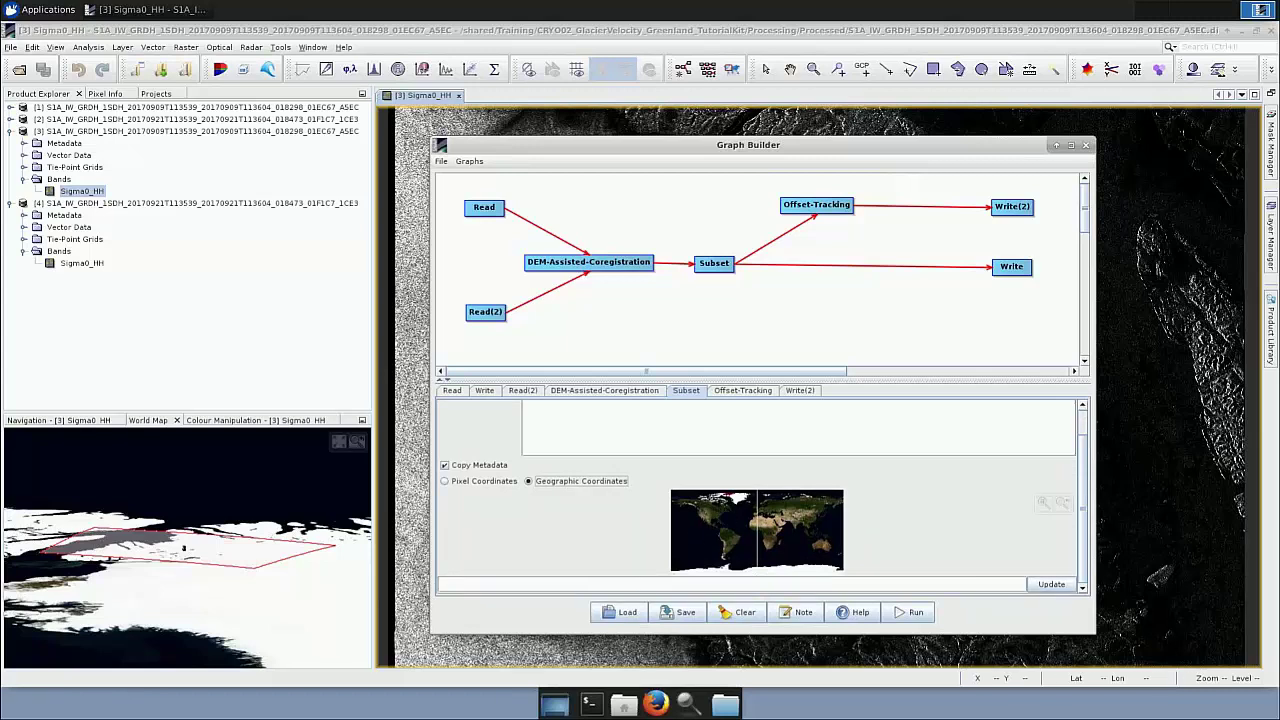
left_click(479, 483)
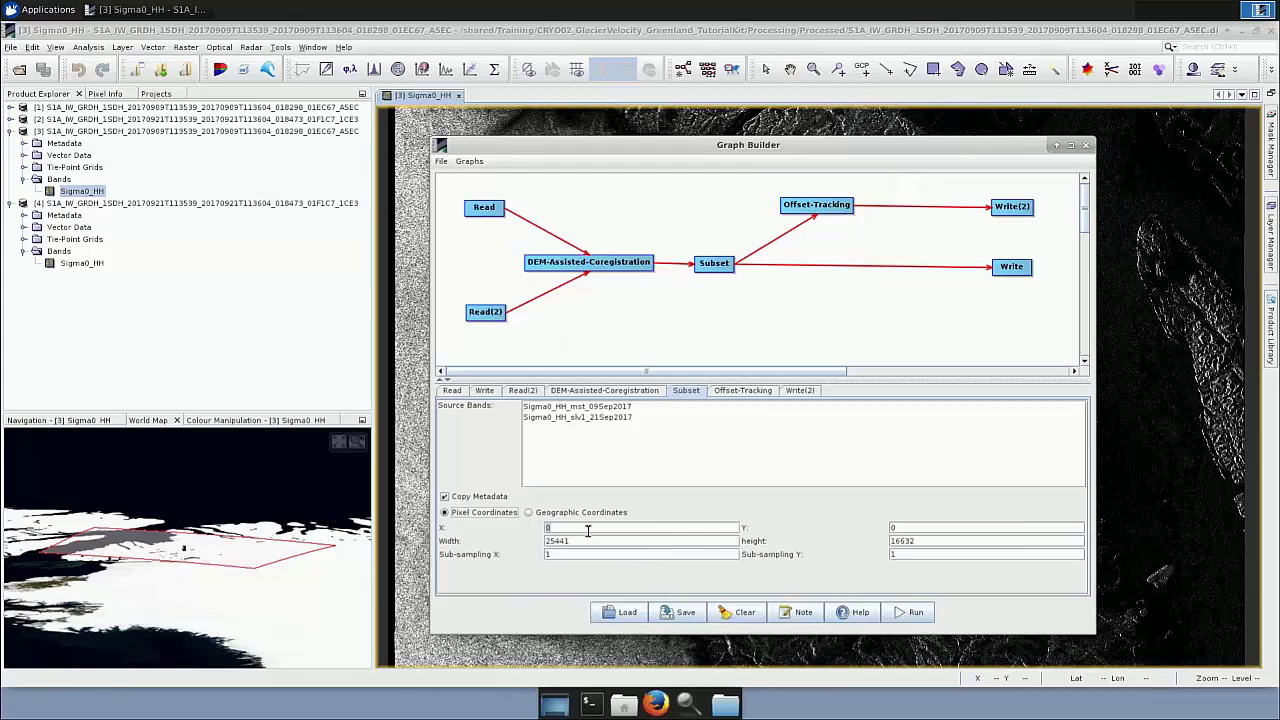
Define the Subset region in pixels with X 1500, Y 5000, width 16000 and height 11000.
left_click(548, 527)
type("1500")
key("Tab")
type("5000")
key("Tab")
type("16000")
key("Tab")
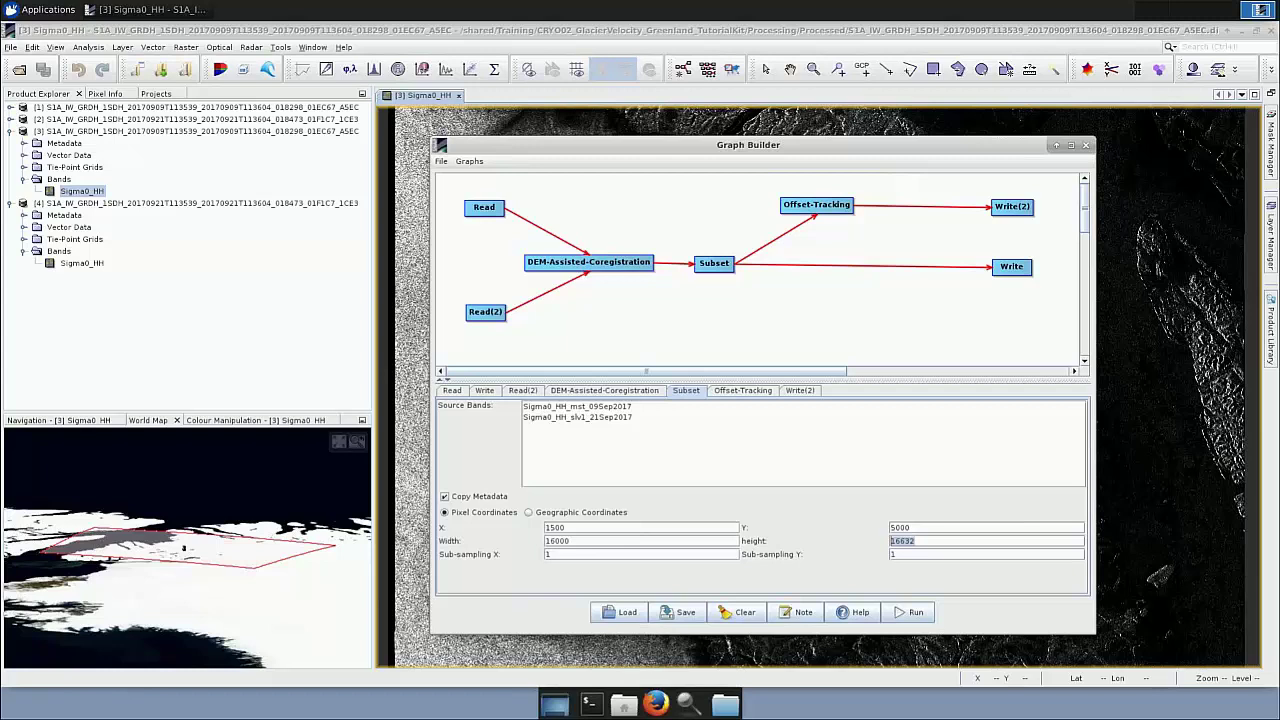
type("11000")
Set the Offset-Tracking output grid's azimuth spacing and range spacing to 60 pixels each.
left_click(740, 391)
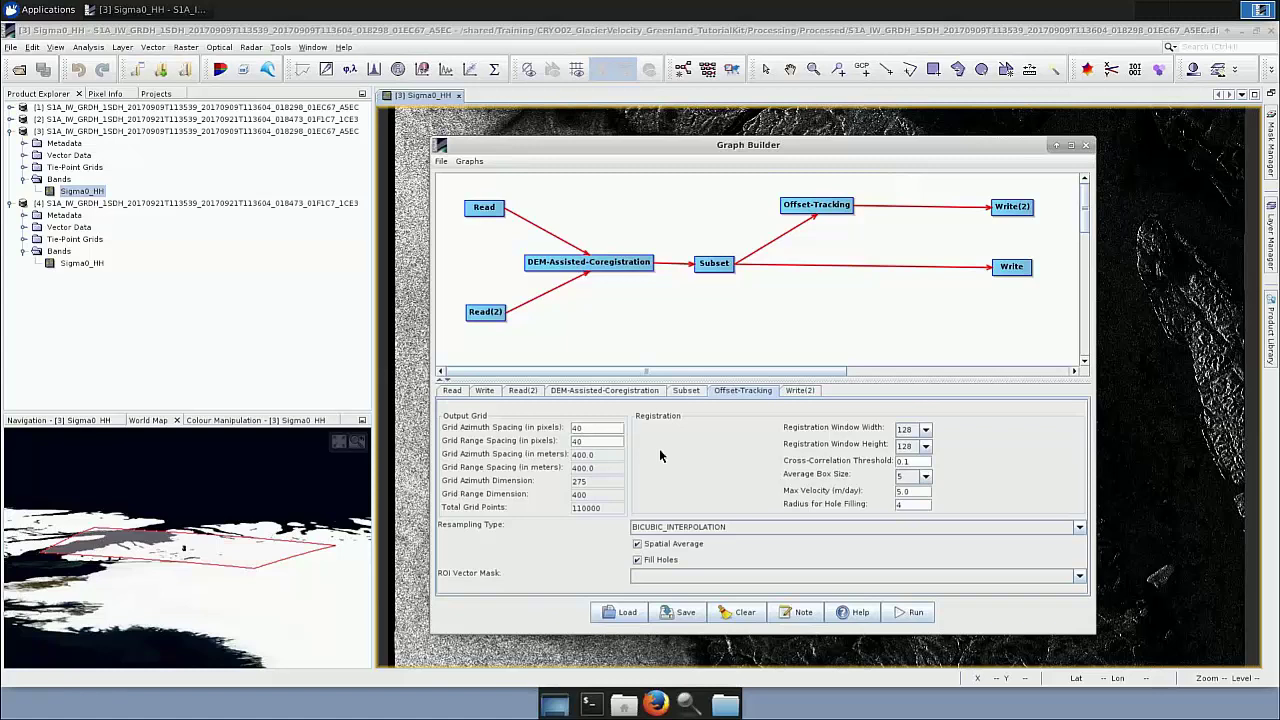
left_click_drag(590, 442, 565, 442)
double_click(563, 427)
type("60")
left_click_drag(598, 441, 570, 441)
type("60")
left_click_drag(595, 441, 572, 441)
double_click(570, 427)
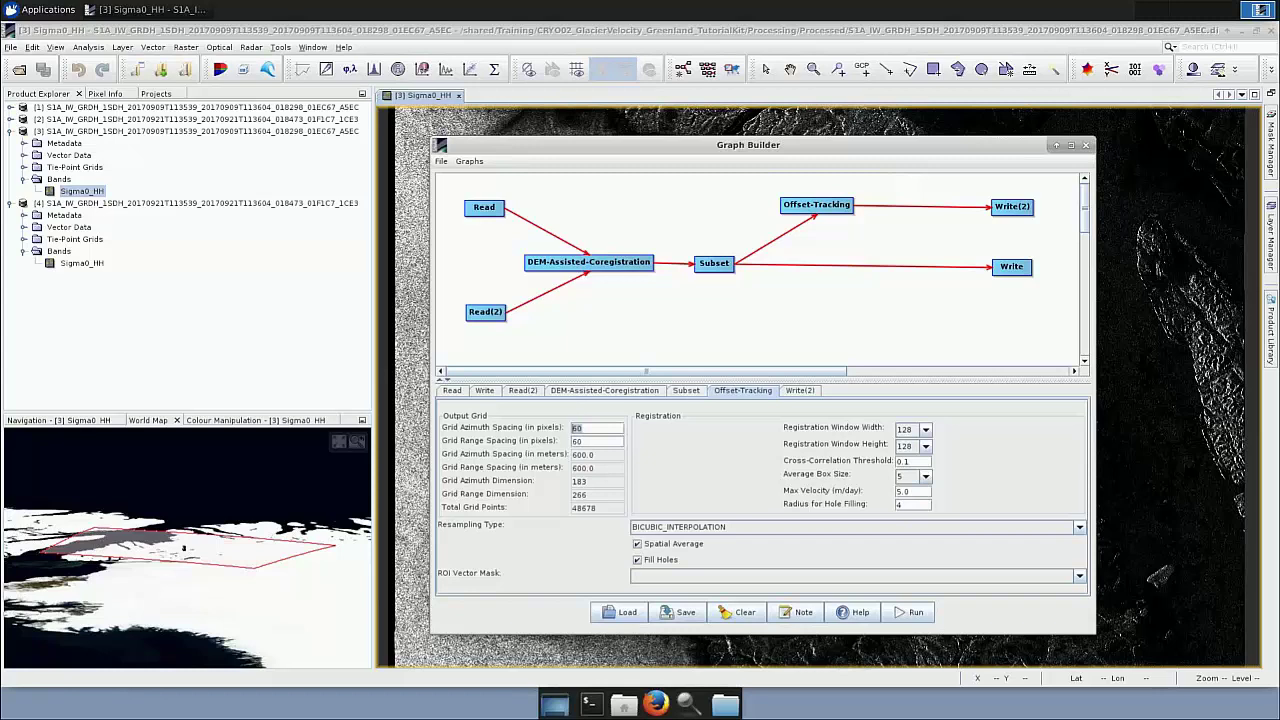
Review the target product names and output directories of the Write(2) and Write operators.
left_click(800, 391)
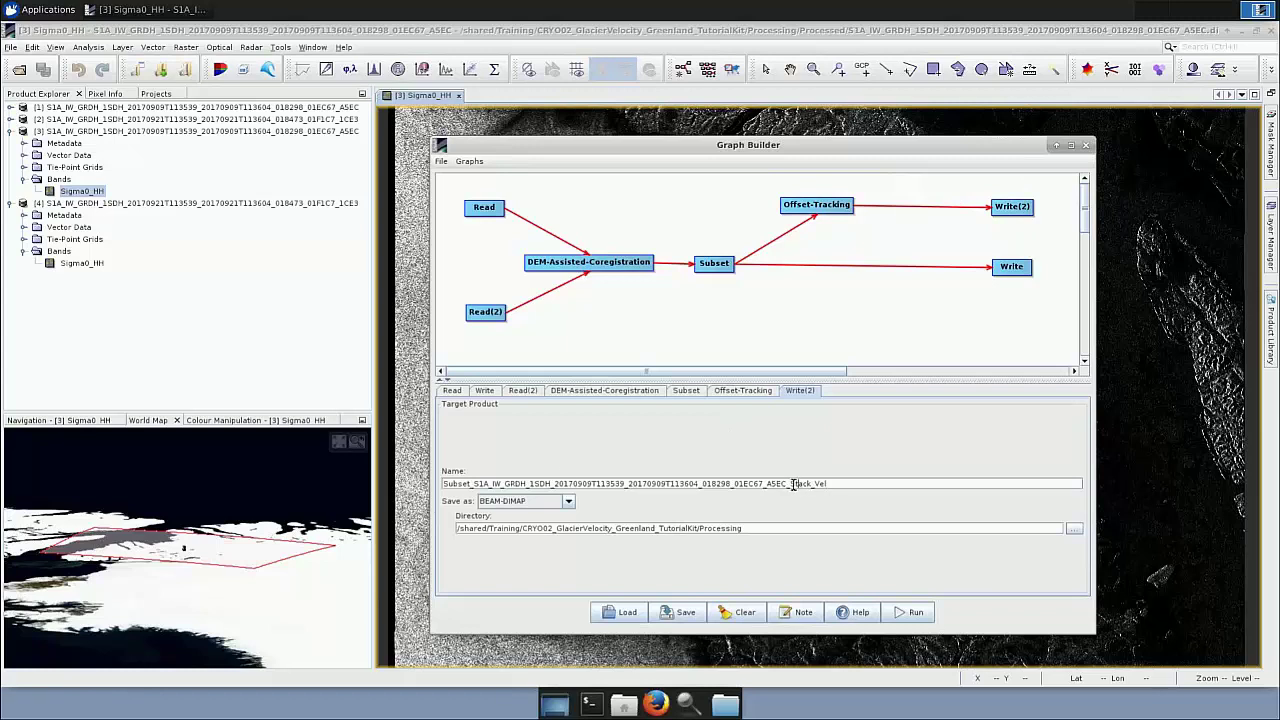
left_click_drag(788, 484, 443, 484)
left_click(850, 483)
double_click(455, 483)
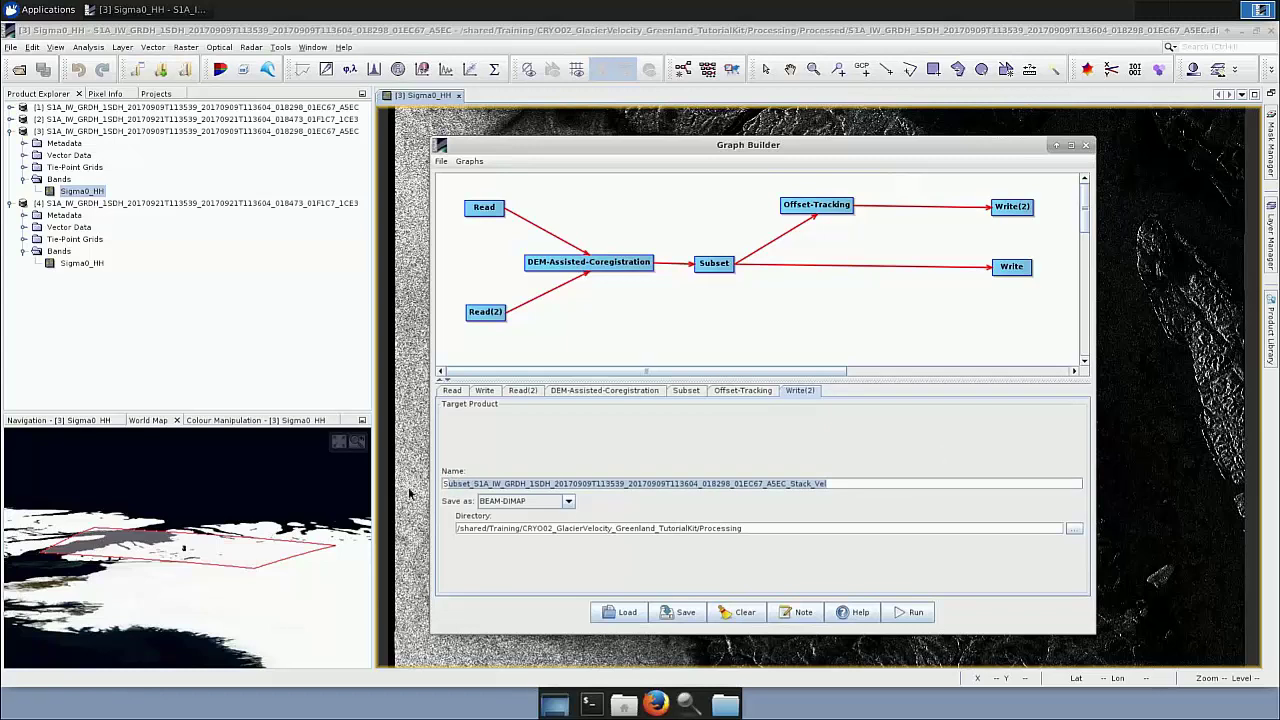
left_click(830, 484)
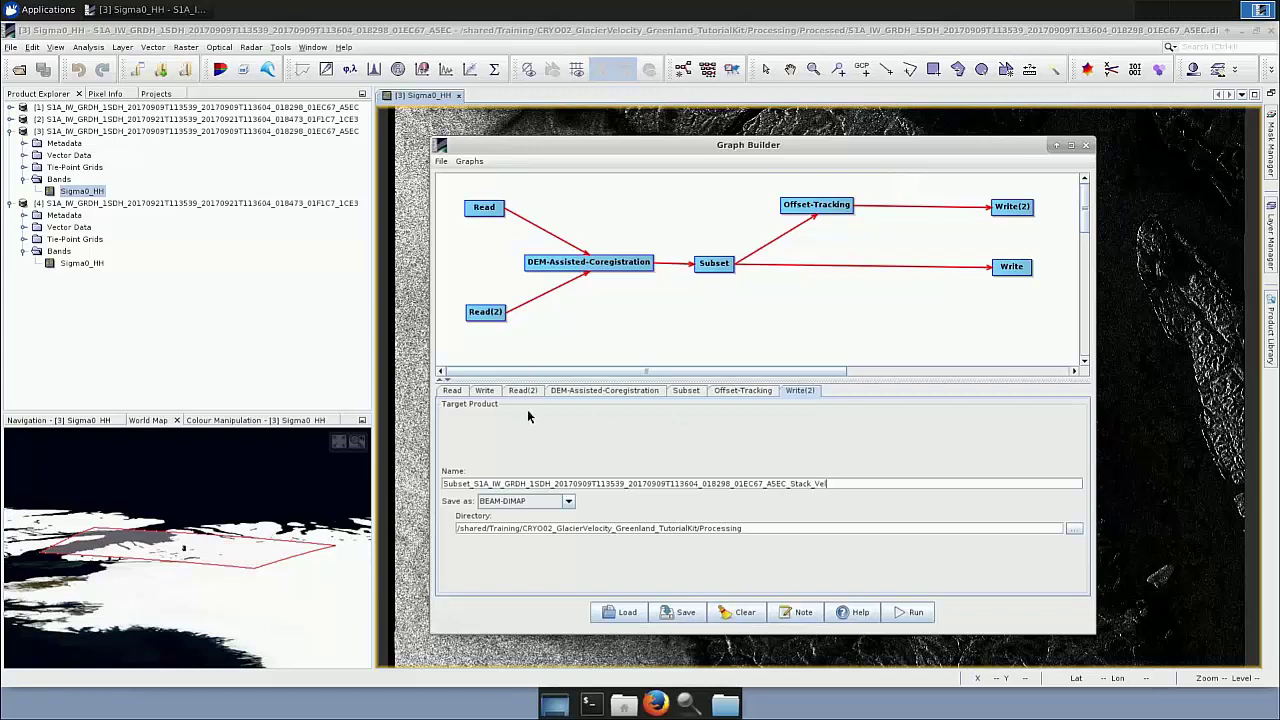
left_click(485, 390)
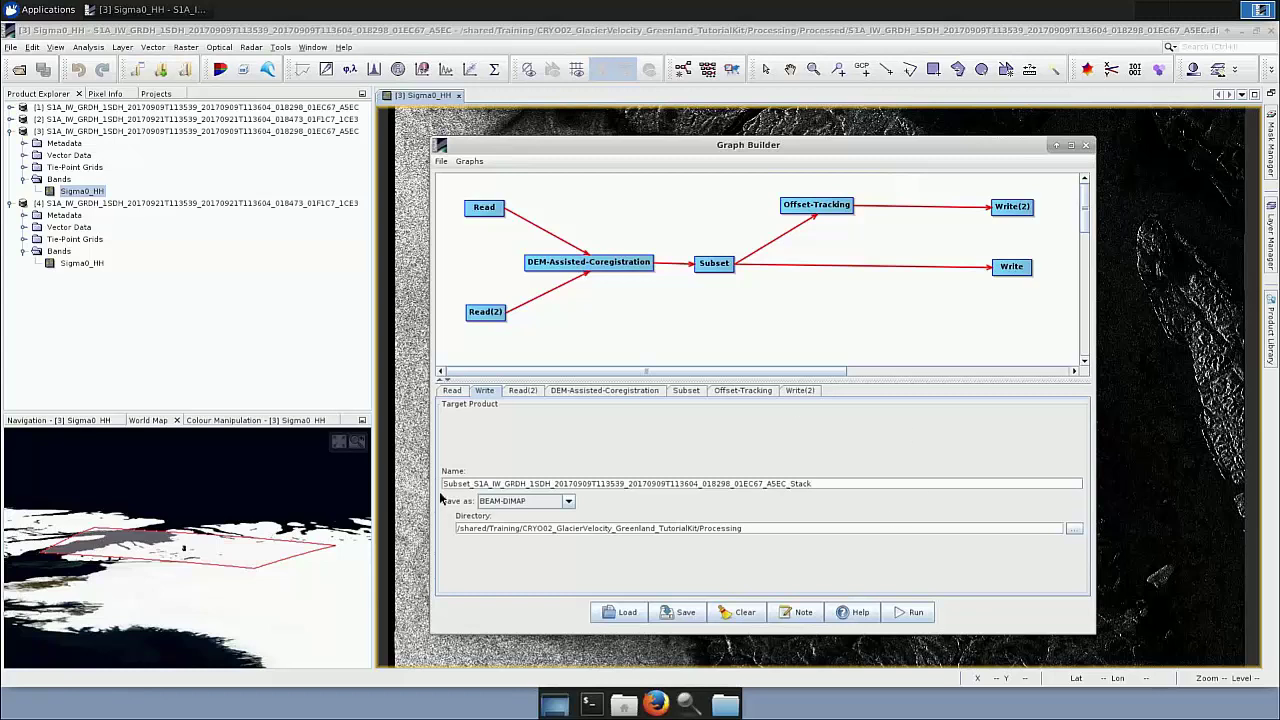
double_click(834, 479)
left_click(815, 483)
Close the Graph Builder and open the saved session containing the processed Stack and Stack_Vel products.
left_click(684, 618)
key("alt+F4")
left_click(10, 47)
mouse_move(57, 172)
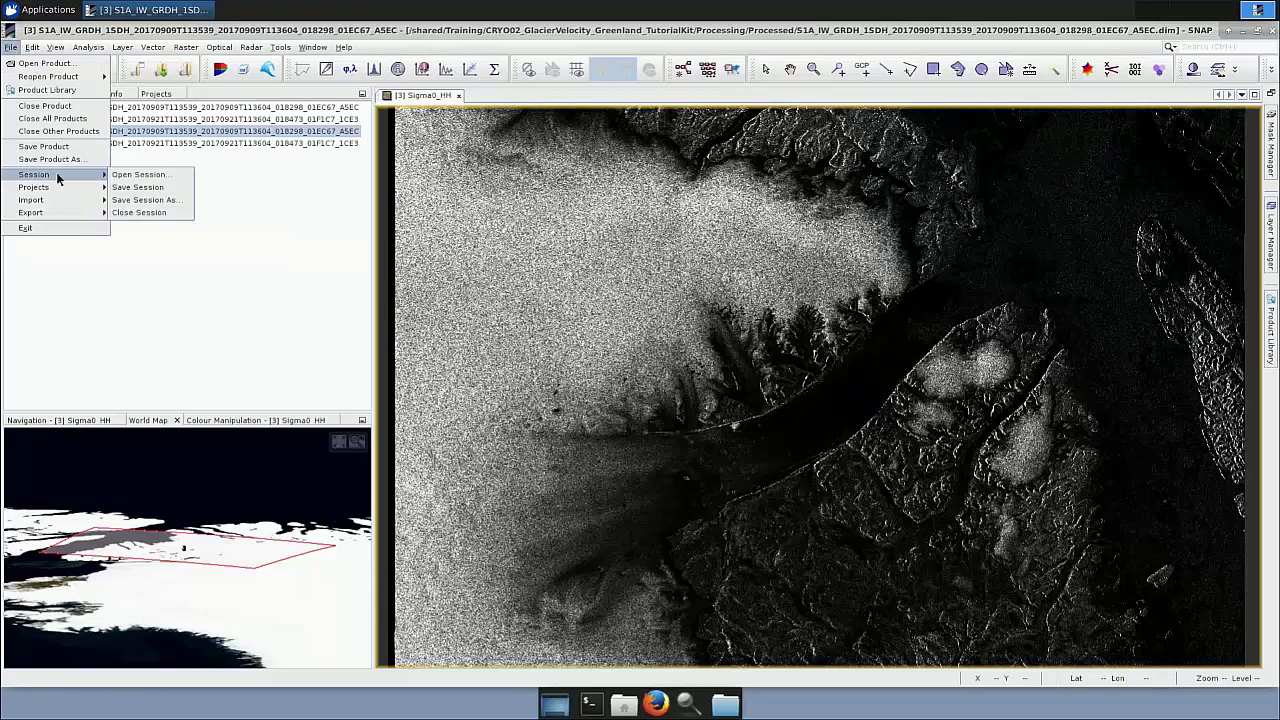
left_click(185, 176)
left_click(612, 388)
key("Return")
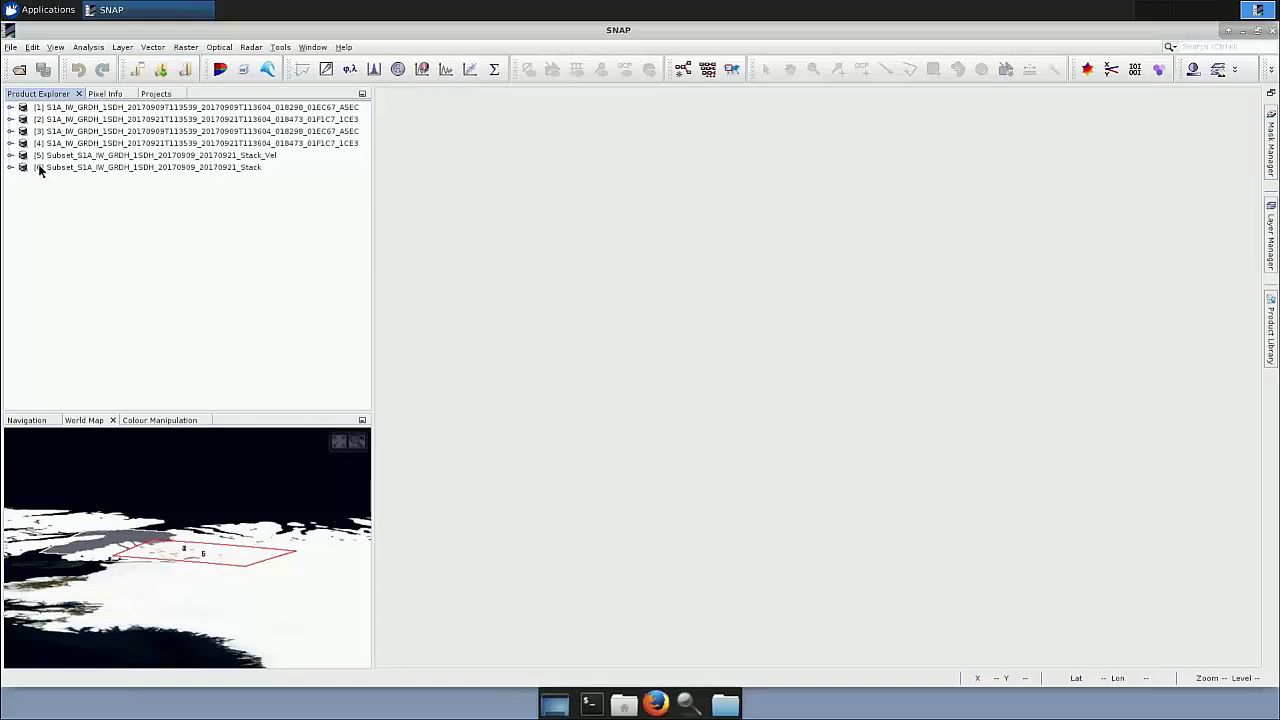
Expand the bands of the Stack_Vel and Stack products and display the Velocity_slv1_21Sep2017 band.
left_click(10, 156)
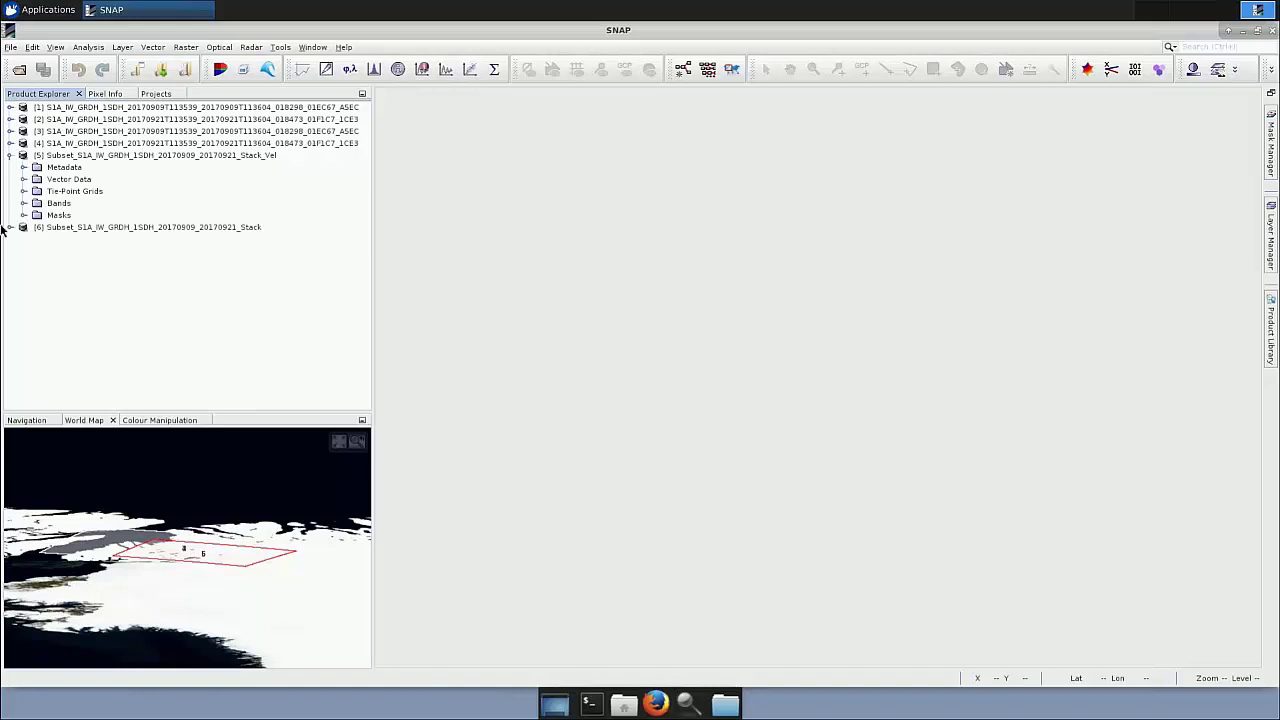
left_click(10, 227)
left_click(23, 276)
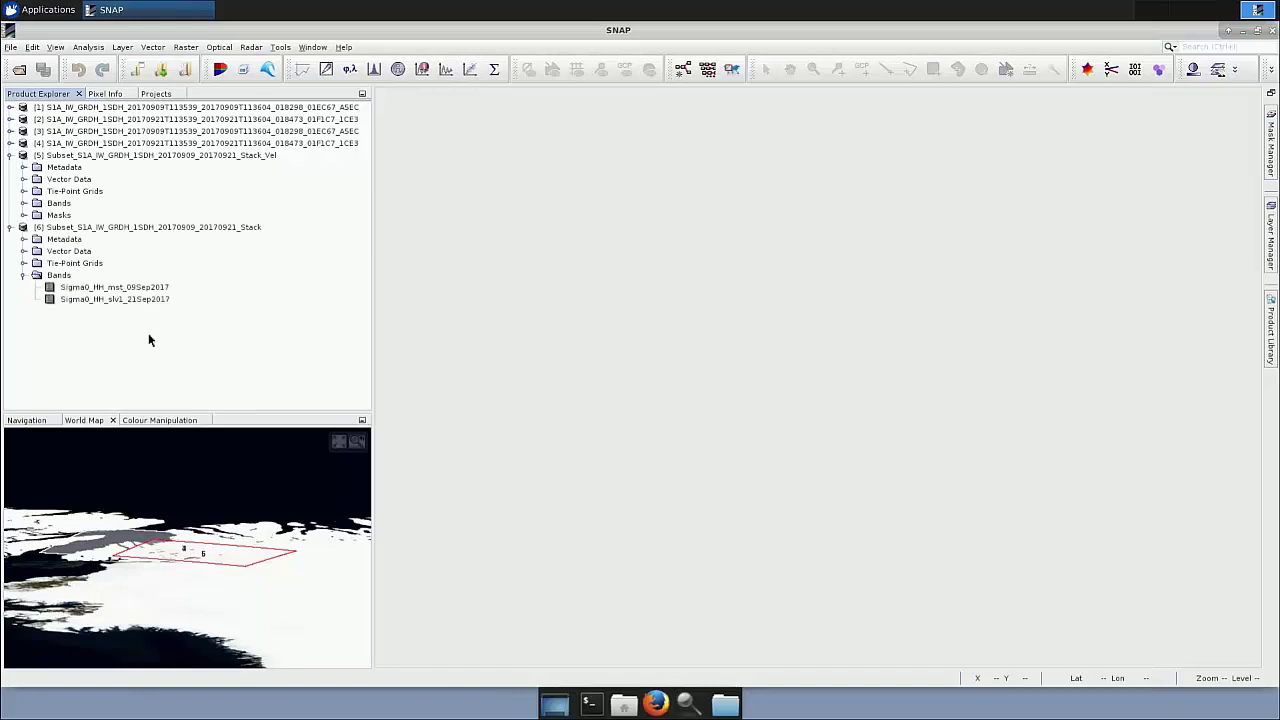
left_click(23, 204)
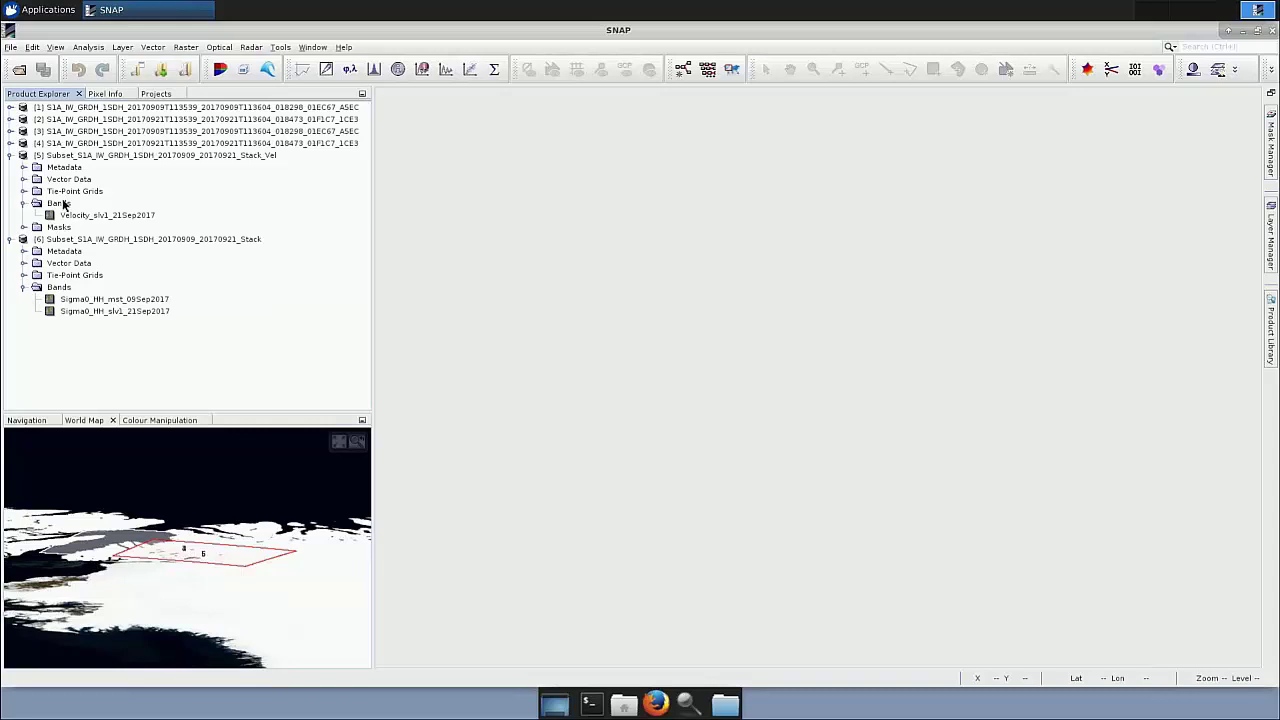
double_click(112, 217)
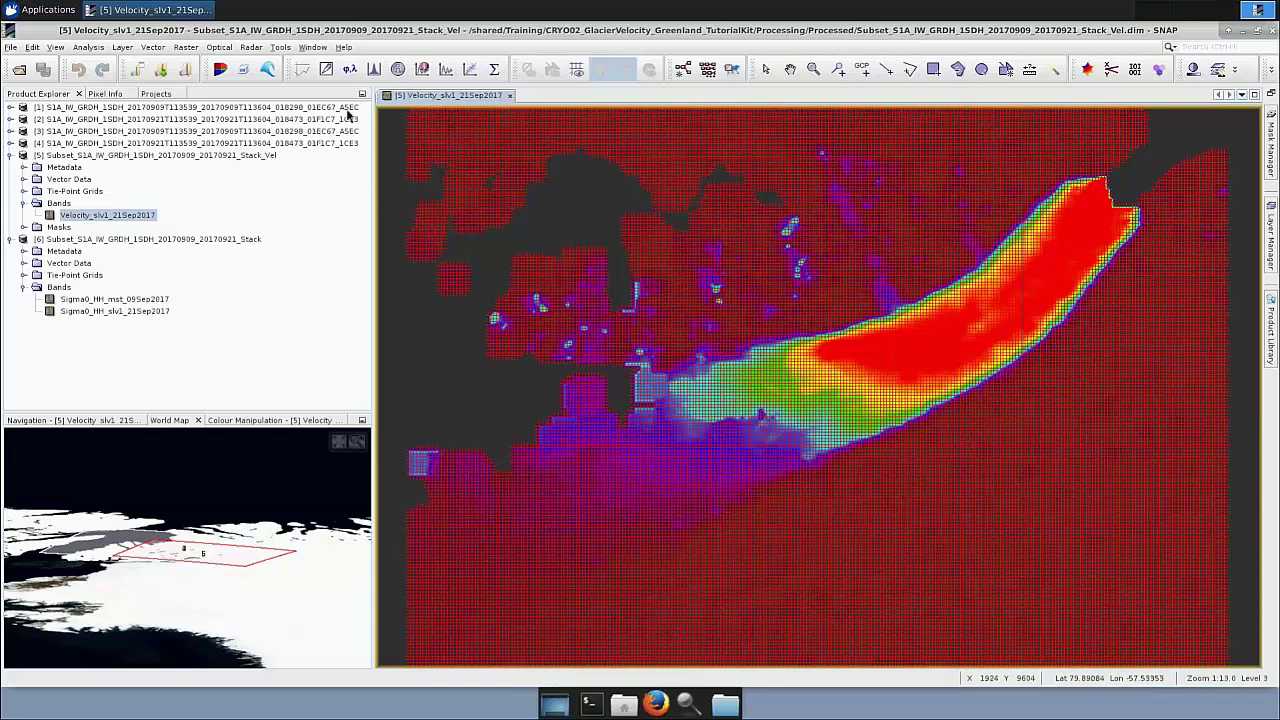
Locate the Velocity vector data of the Stack_Vel product and hide its layer in the velocity image.
double_click(45, 183)
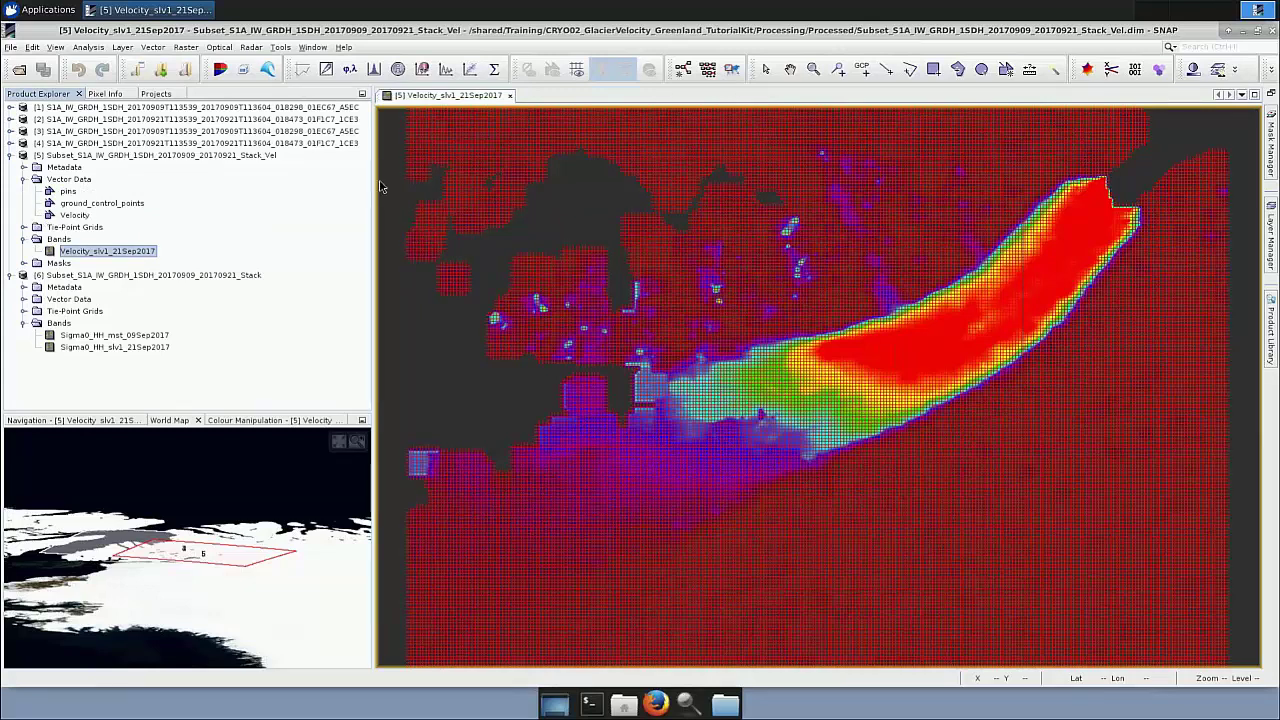
left_click(74, 216)
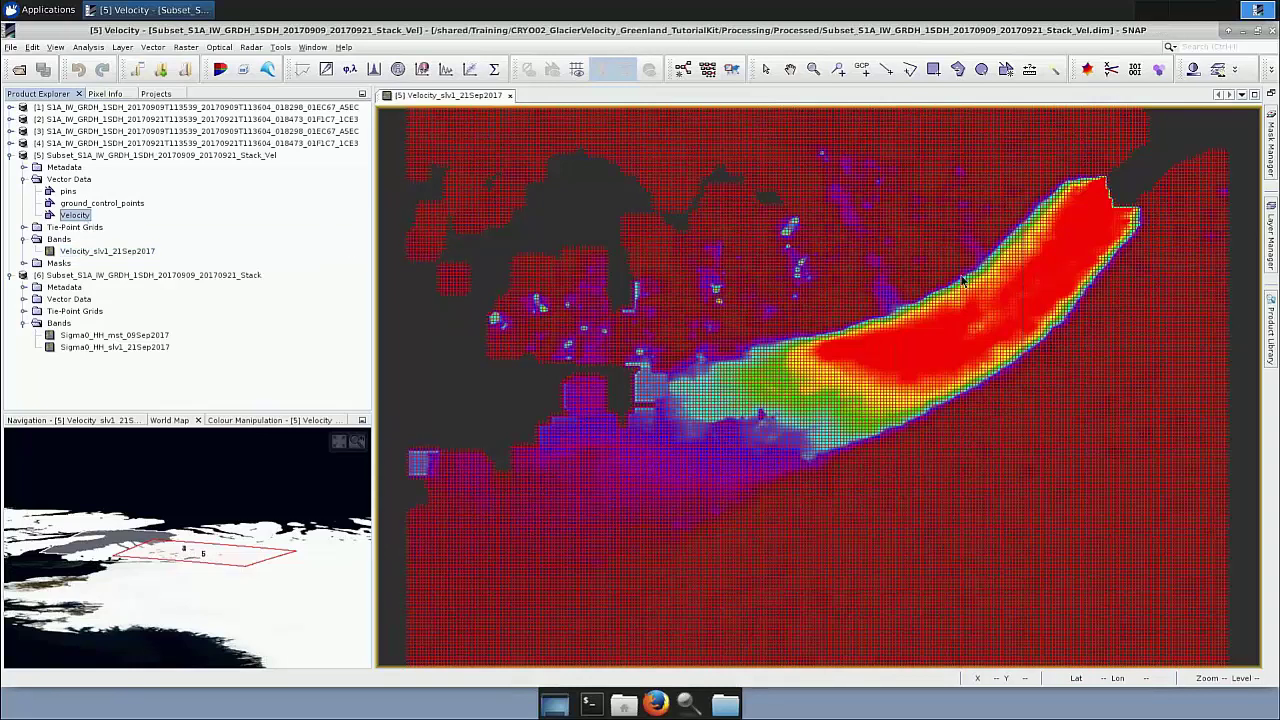
left_click(1273, 263)
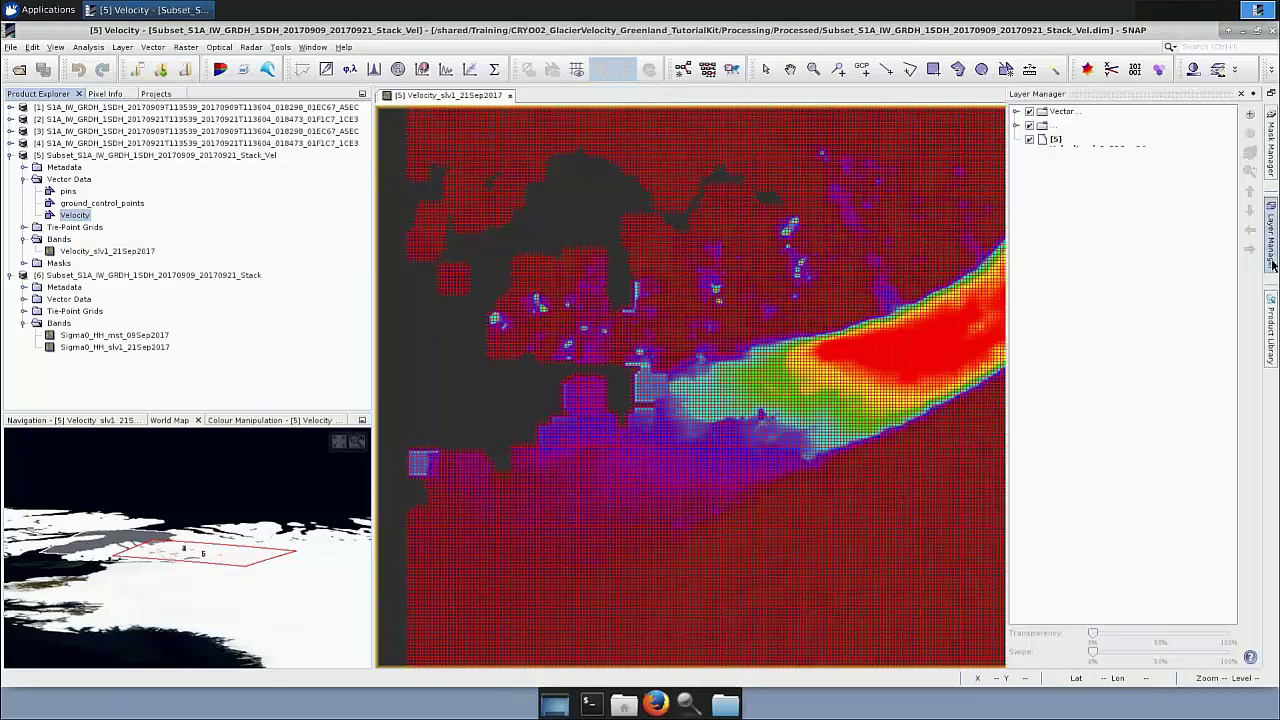
left_click(1016, 112)
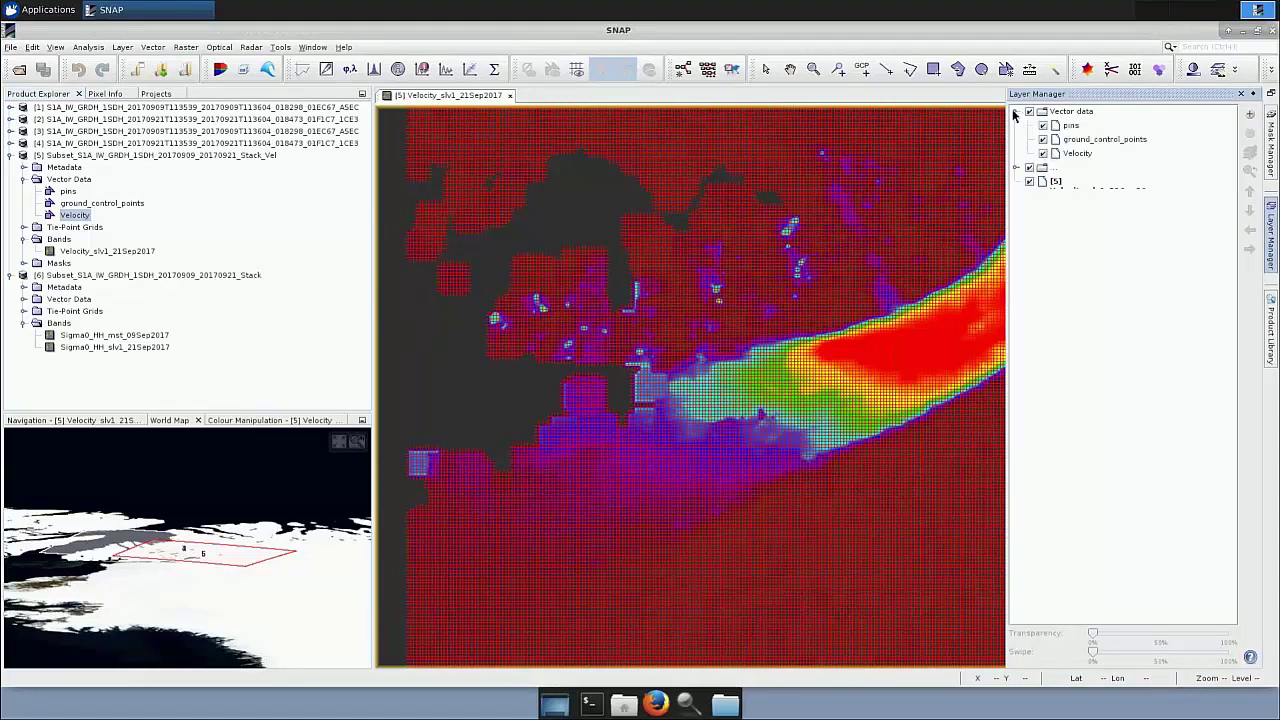
left_click(1043, 153)
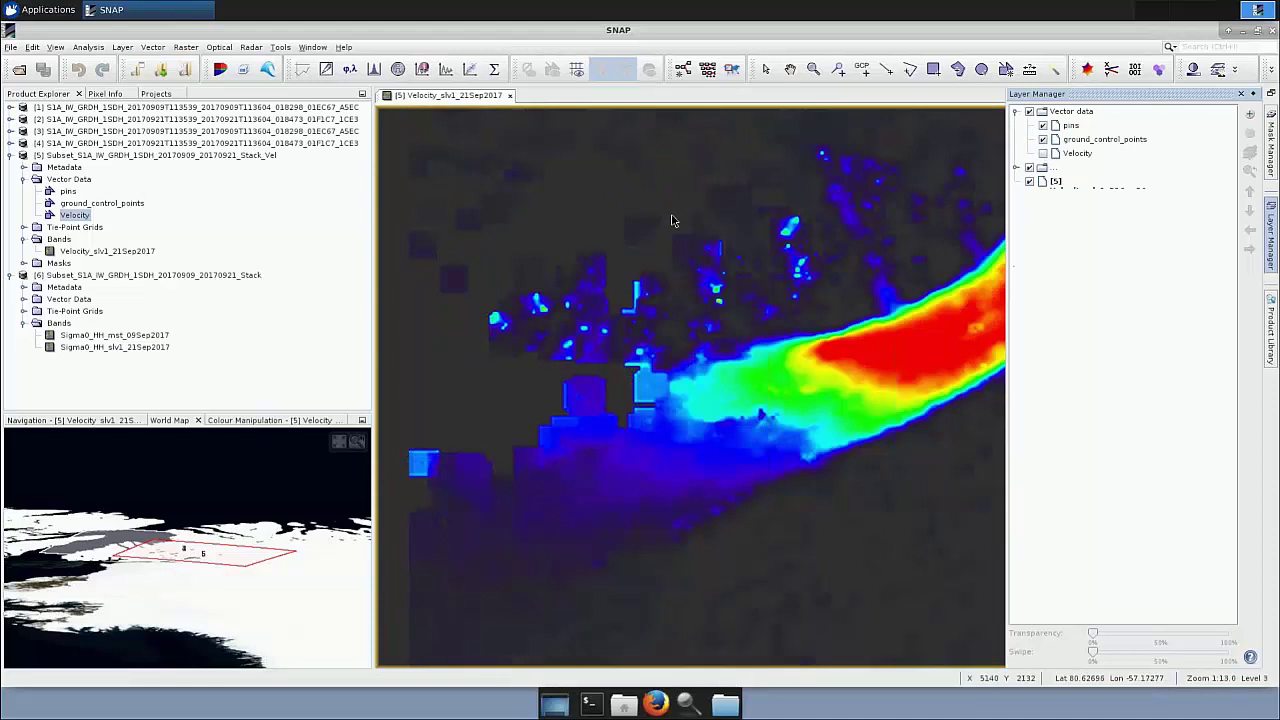
left_click(736, 228)
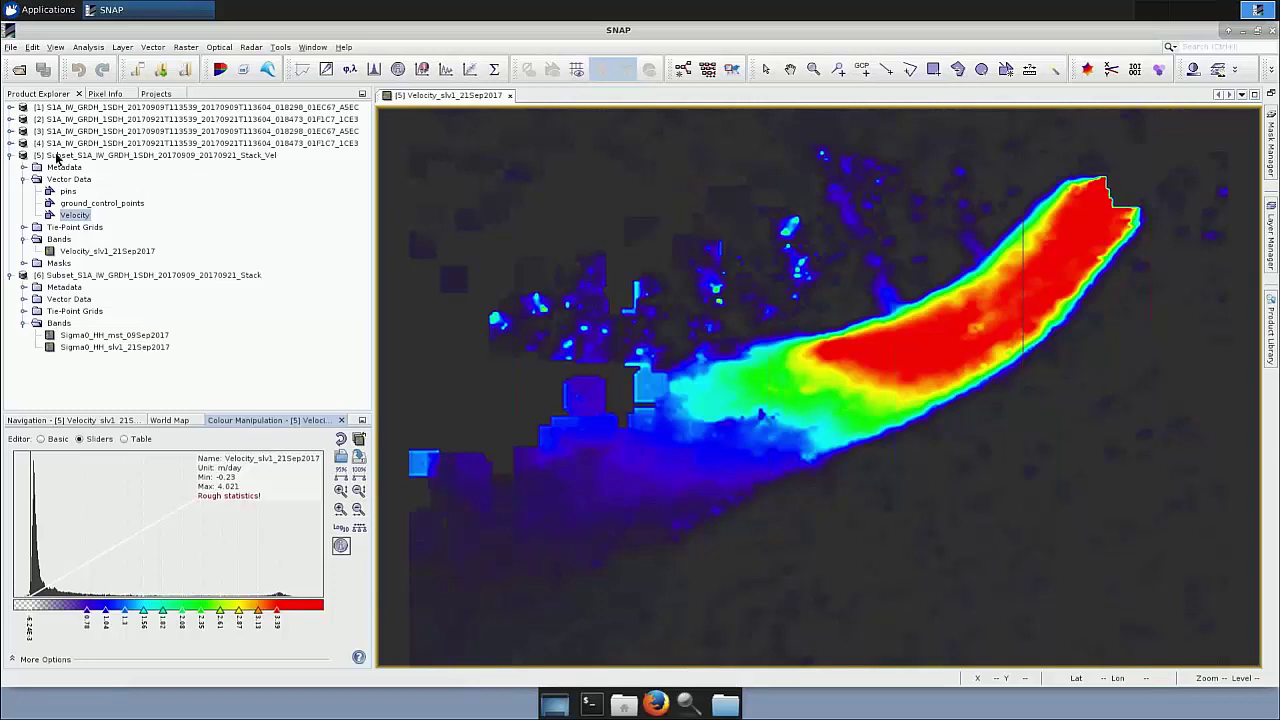
Start a Band Maths band in the Stack_Vel product, named Sigma0_HH_09Sept2017, with the Virtual option off.
left_click(57, 158)
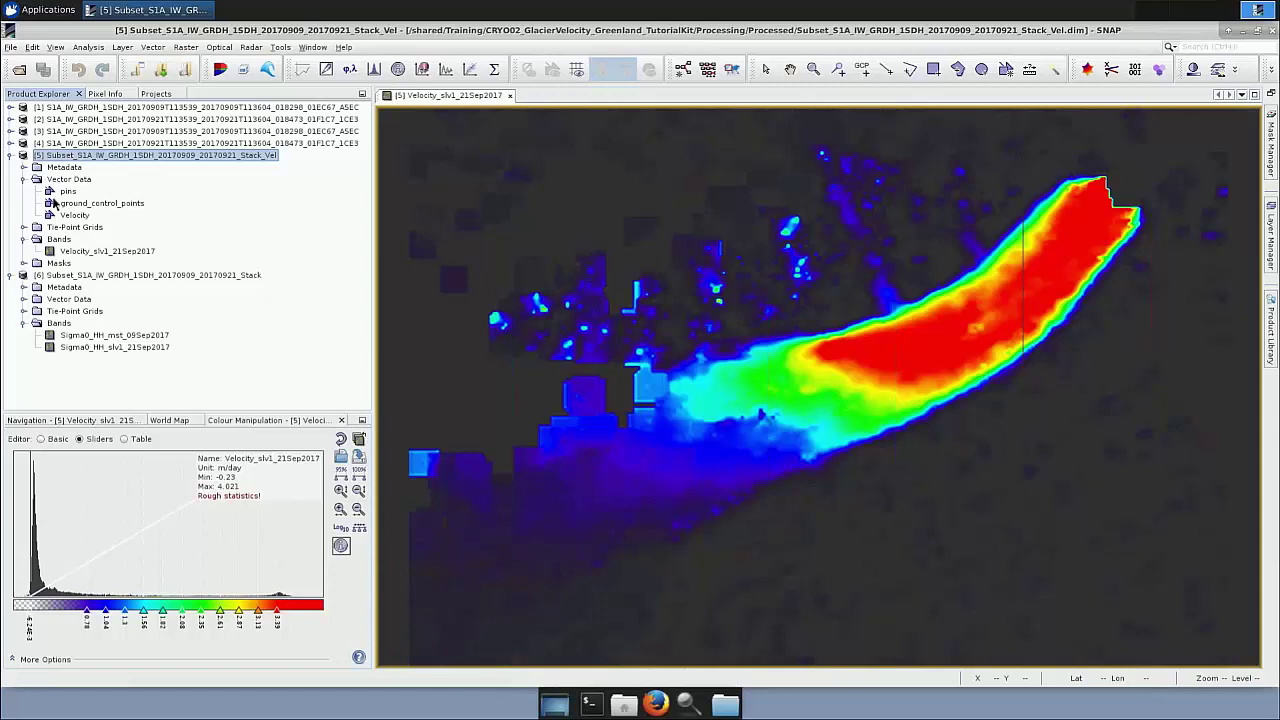
right_click(78, 158)
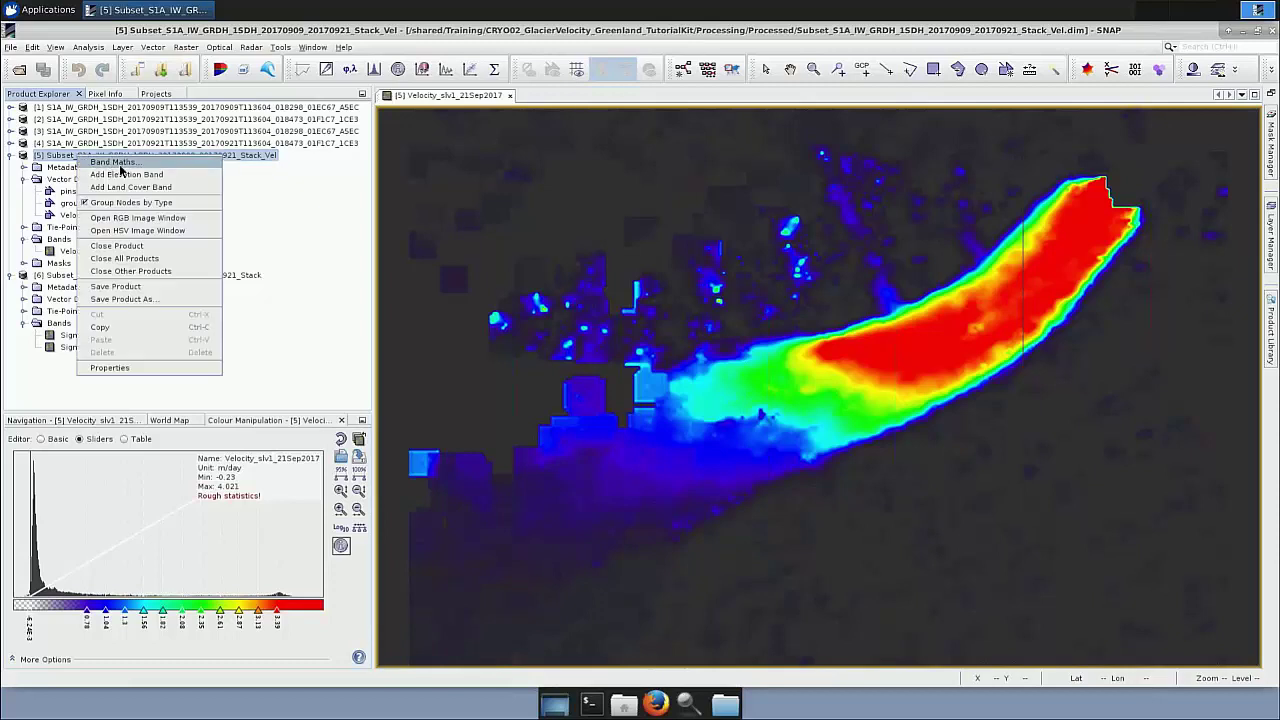
left_click(118, 163)
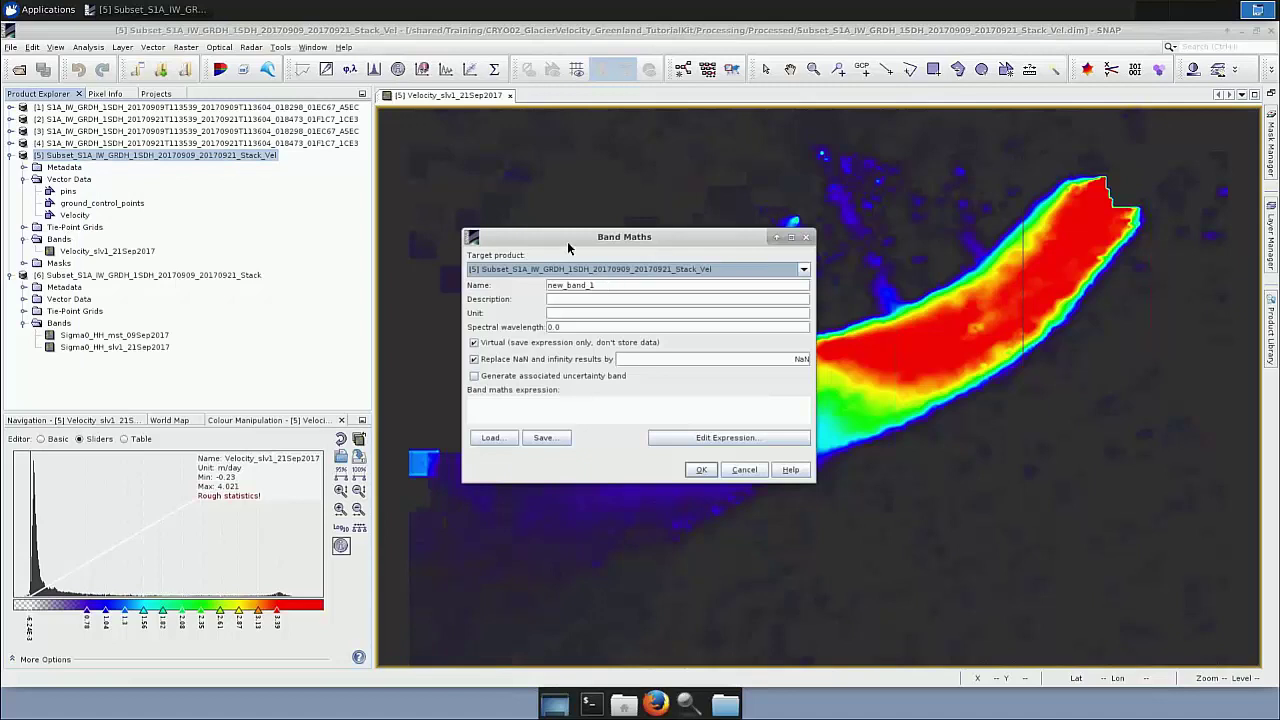
left_click_drag(567, 241, 619, 228)
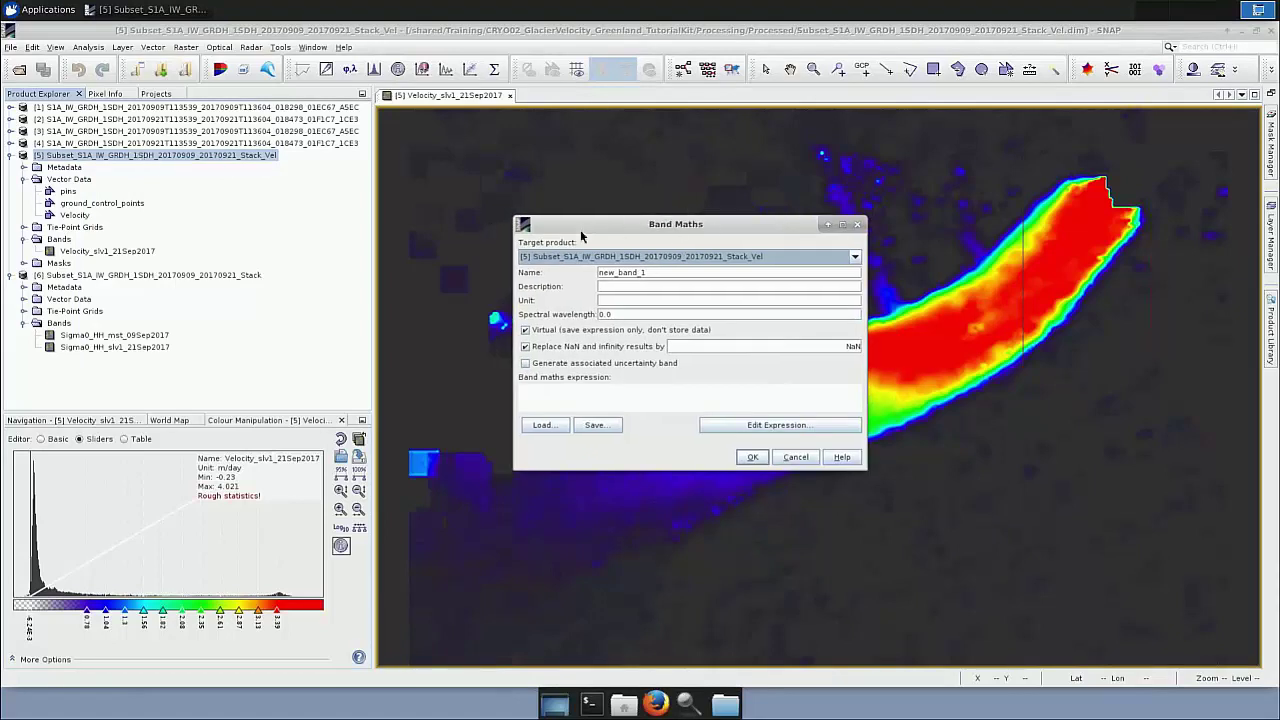
double_click(600, 272)
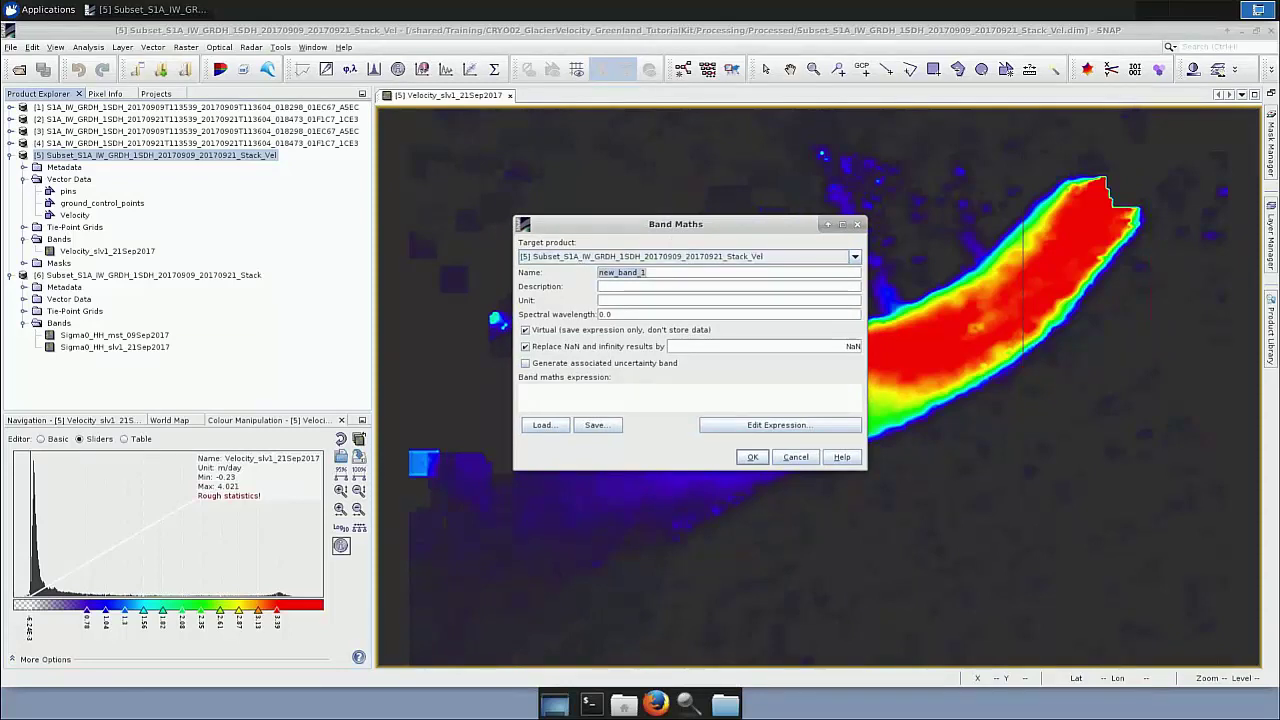
type("Sigma0_HH_09Sept2017")
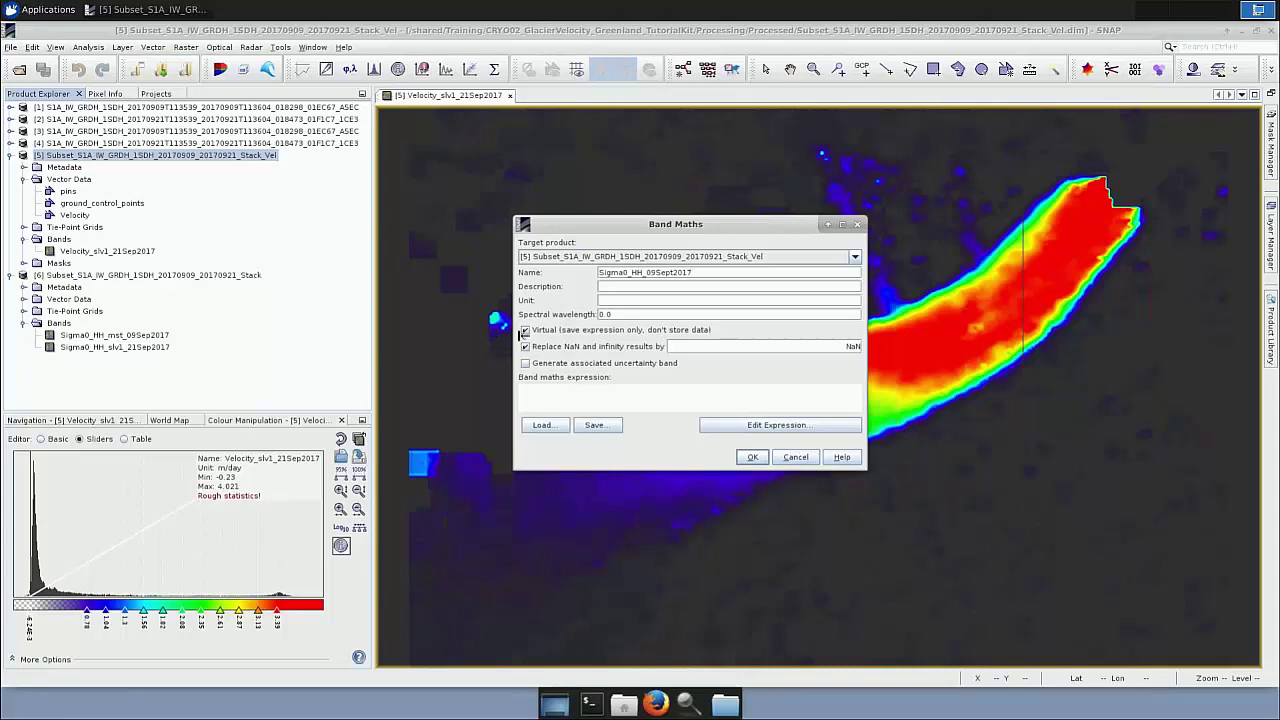
left_click(525, 346)
left_click(525, 331)
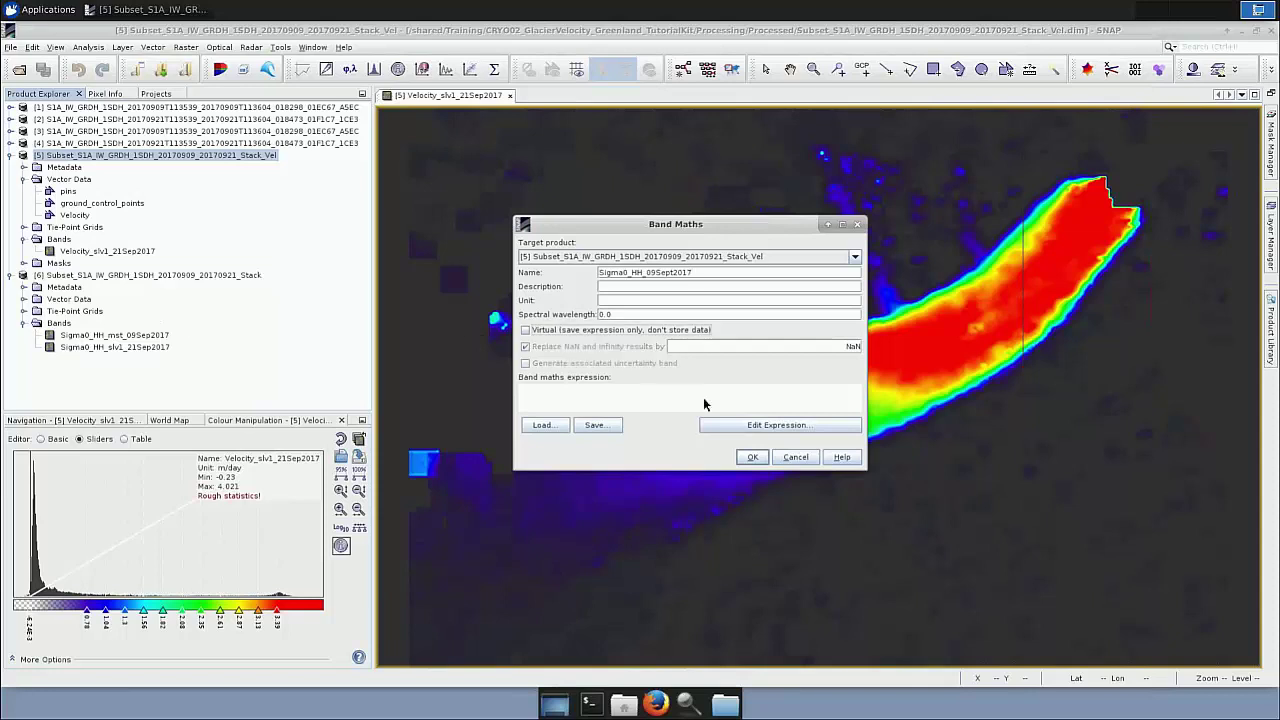
Set the band maths expression to Sigma0_HH_mst_09Sep2017 from the Stack product and create the band.
left_click(755, 426)
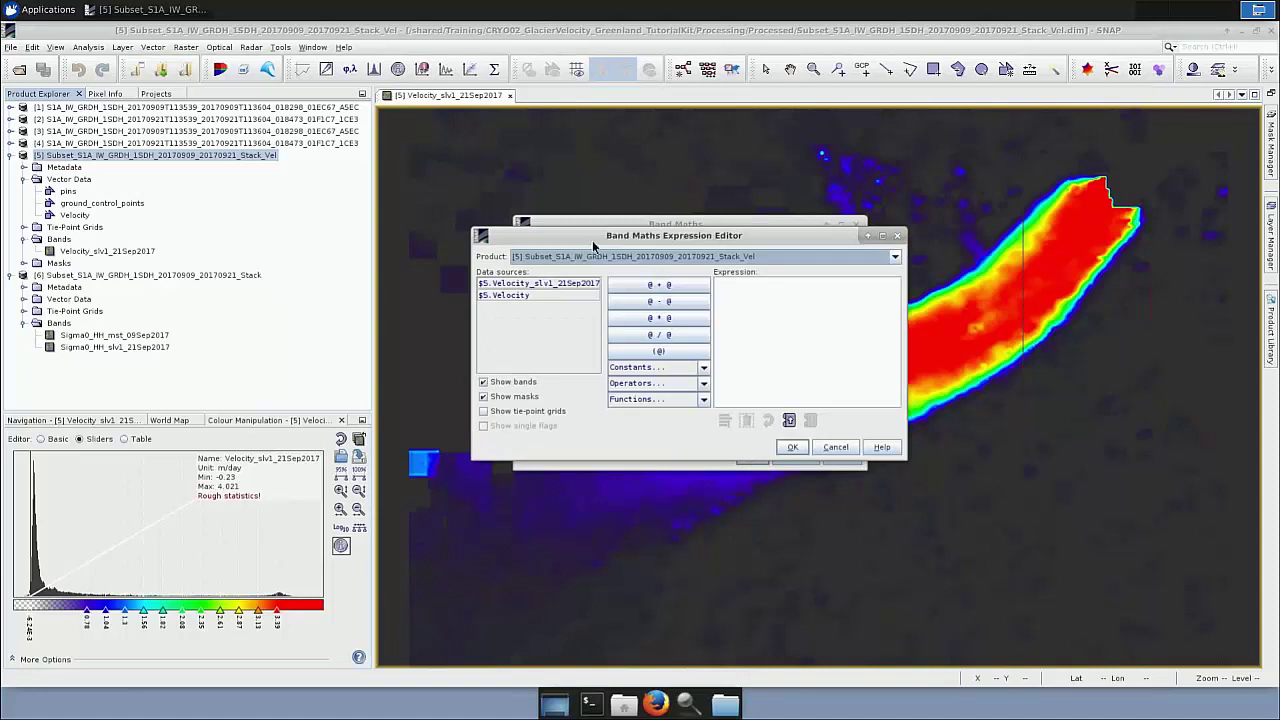
left_click(555, 257)
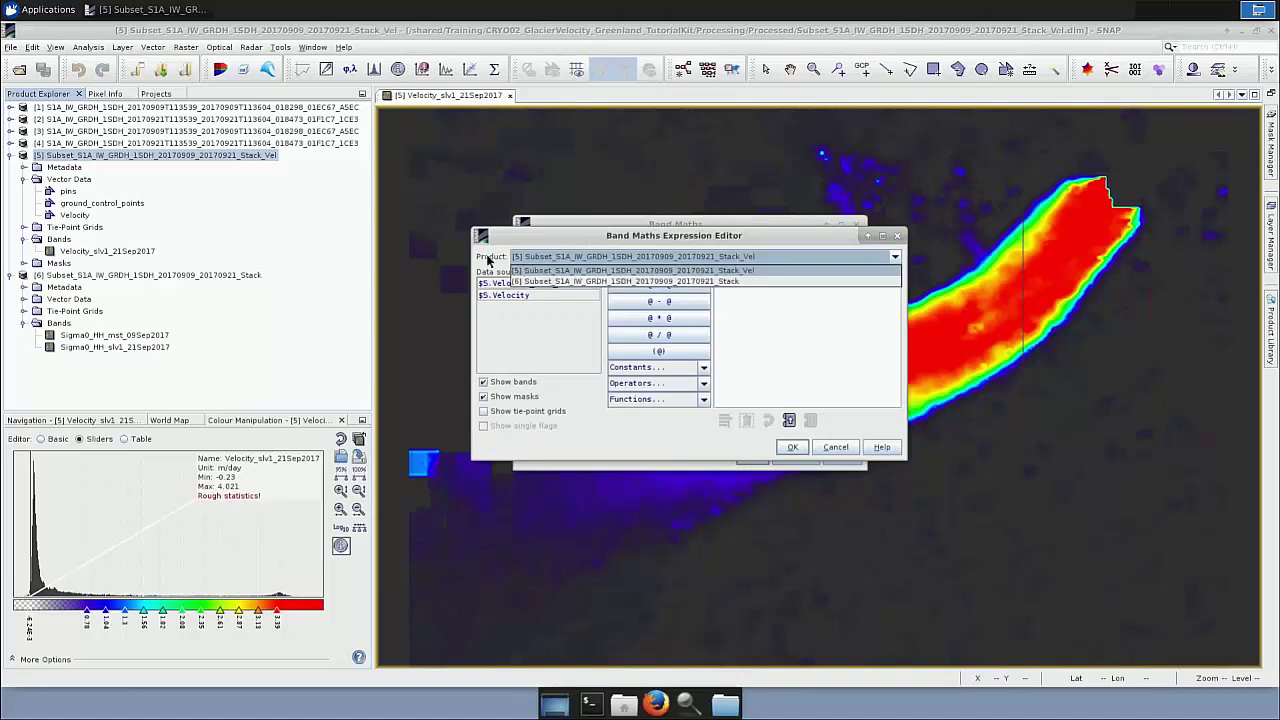
left_click(540, 283)
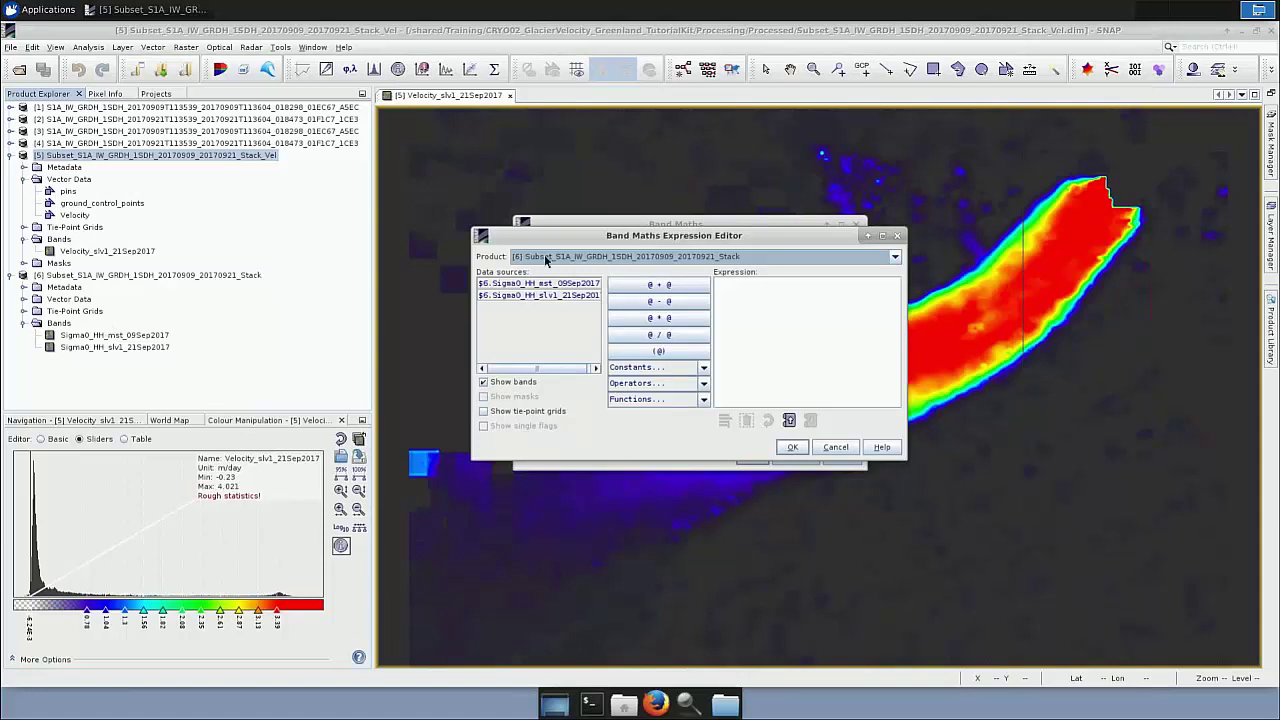
double_click(590, 285)
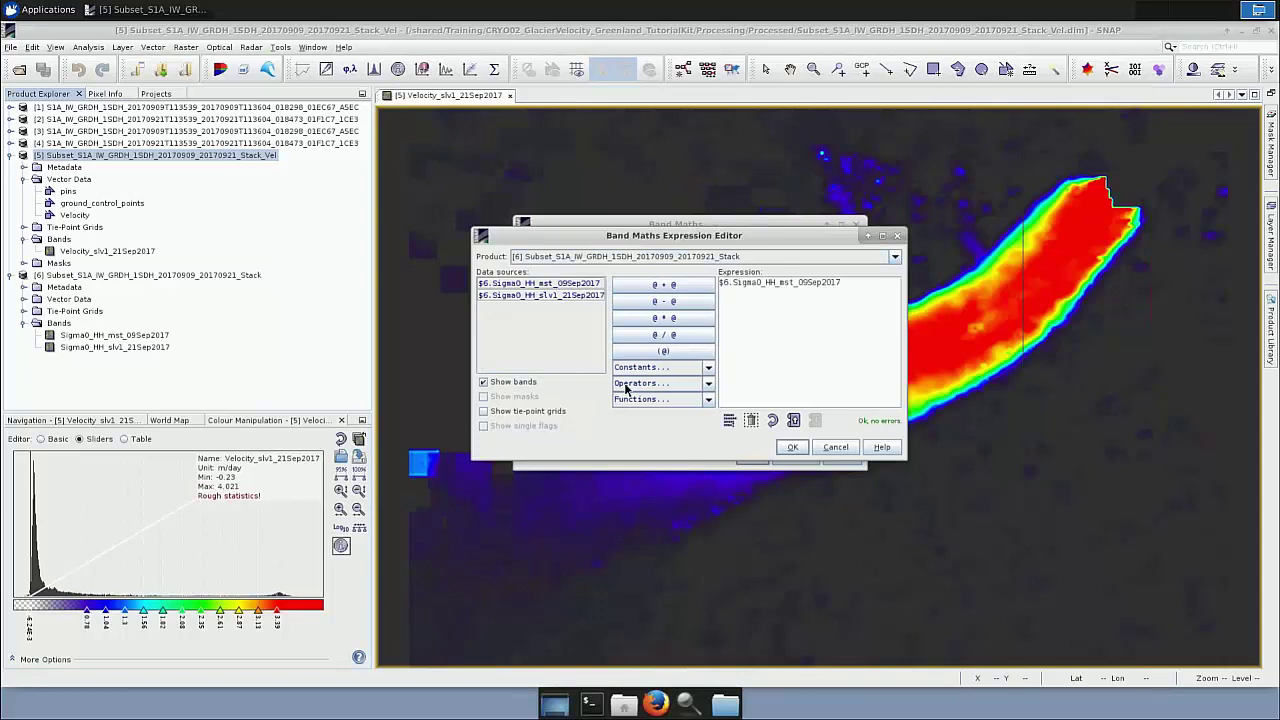
left_click_drag(705, 235, 693, 407)
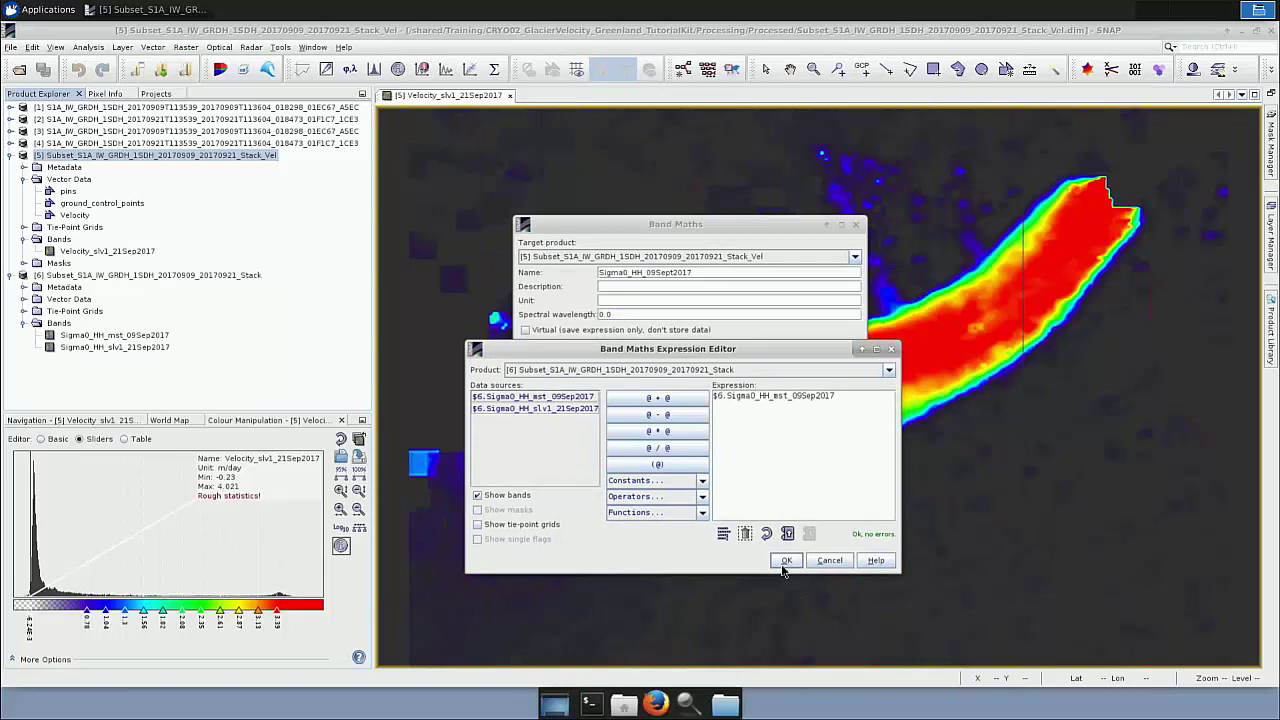
key("Return")
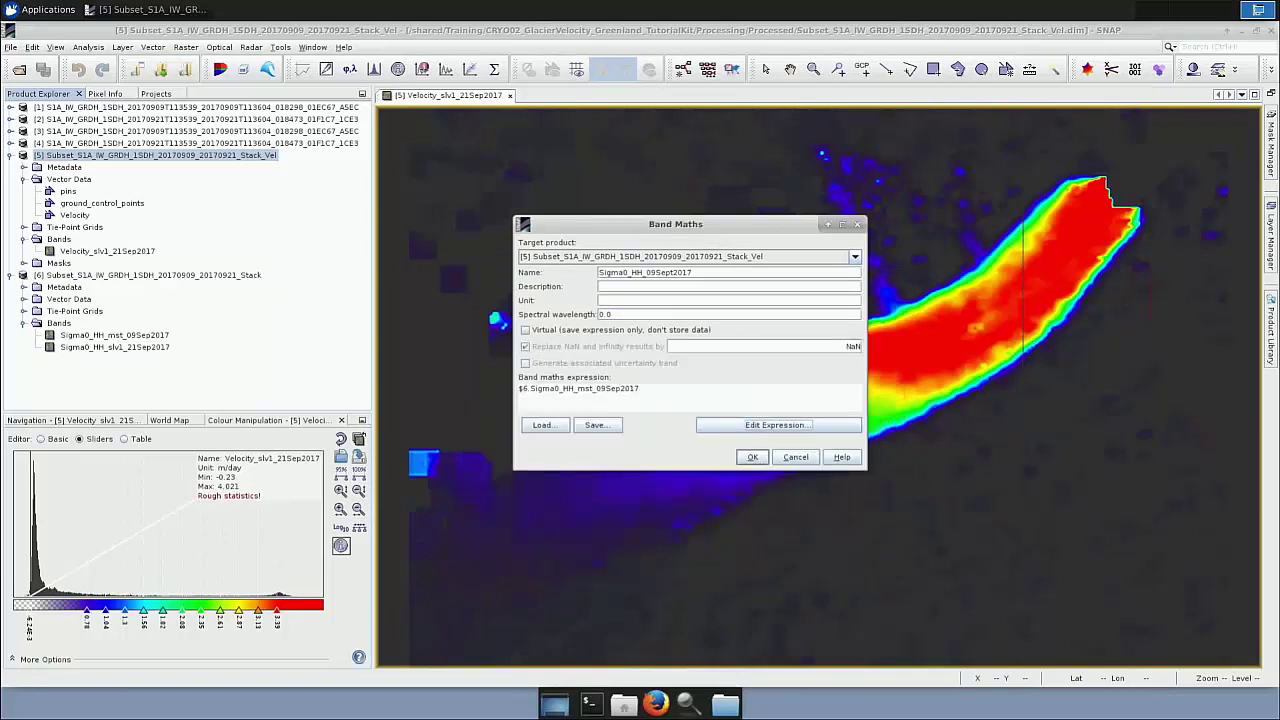
key("Return")
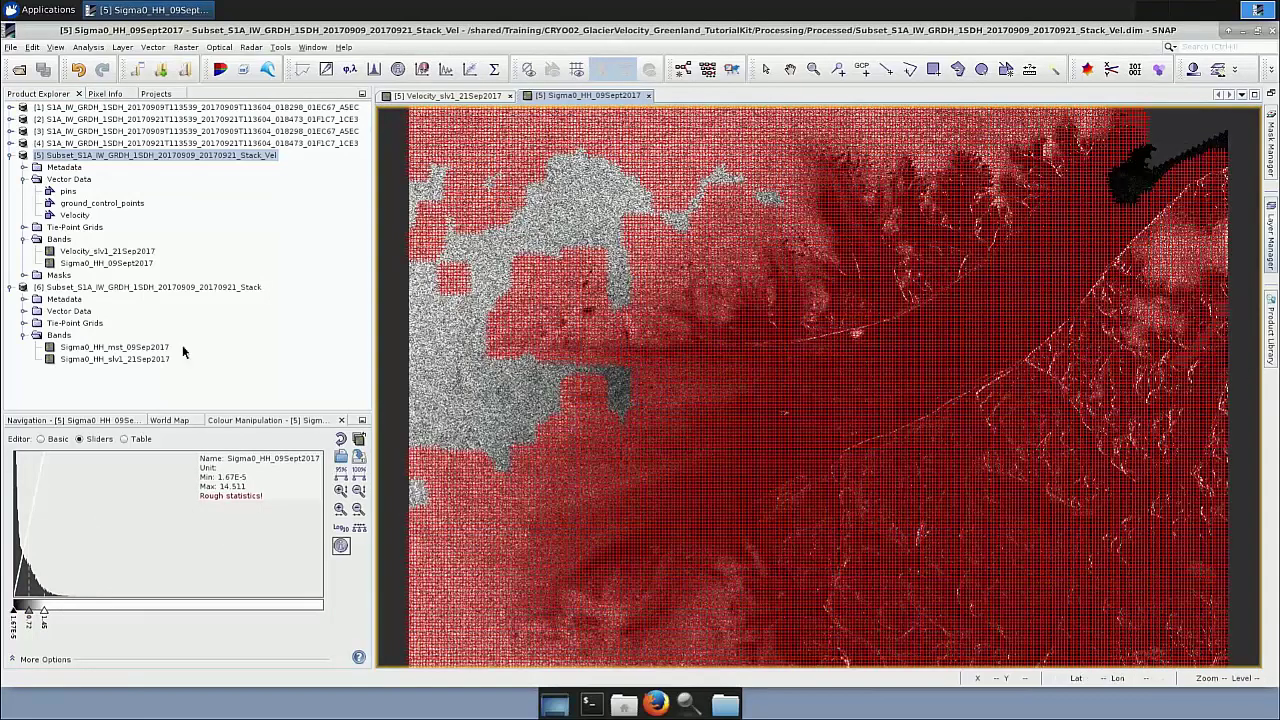
Start another Band Maths band in the Stack_Vel product, named Sigma0_HH_21Sept2017, with the Virtual option off.
right_click(87, 160)
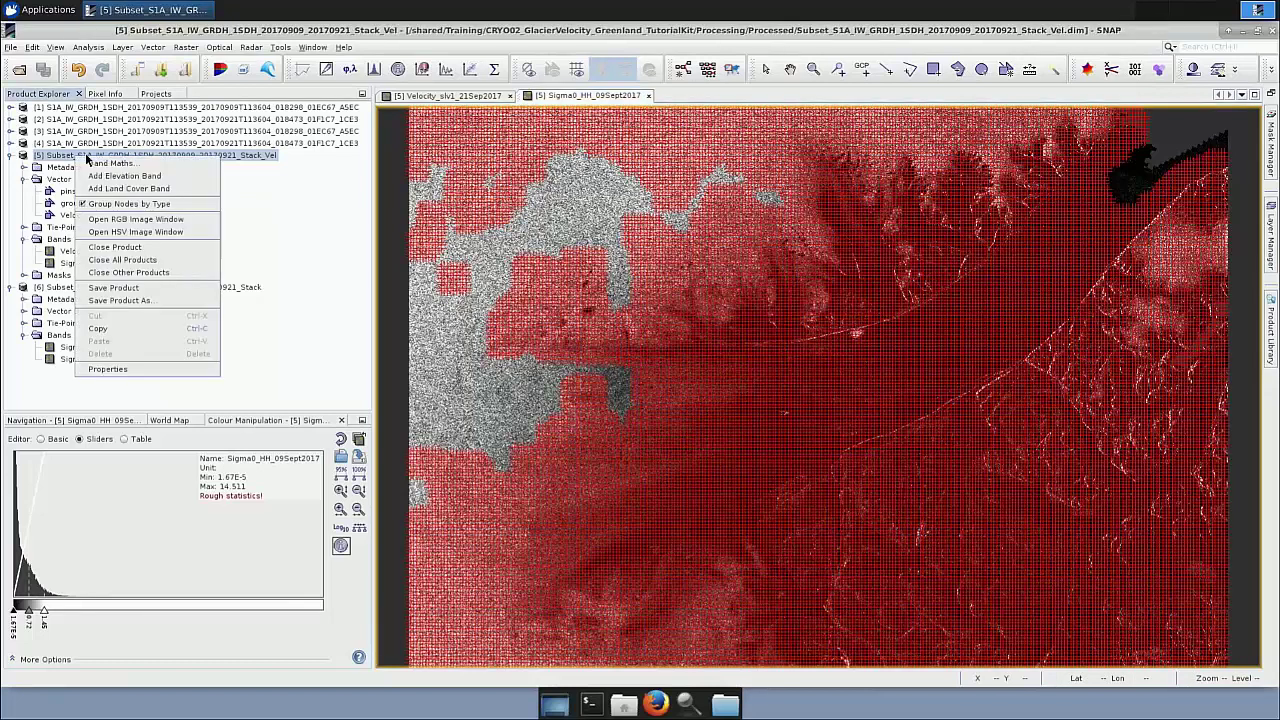
left_click(88, 162)
type("S")
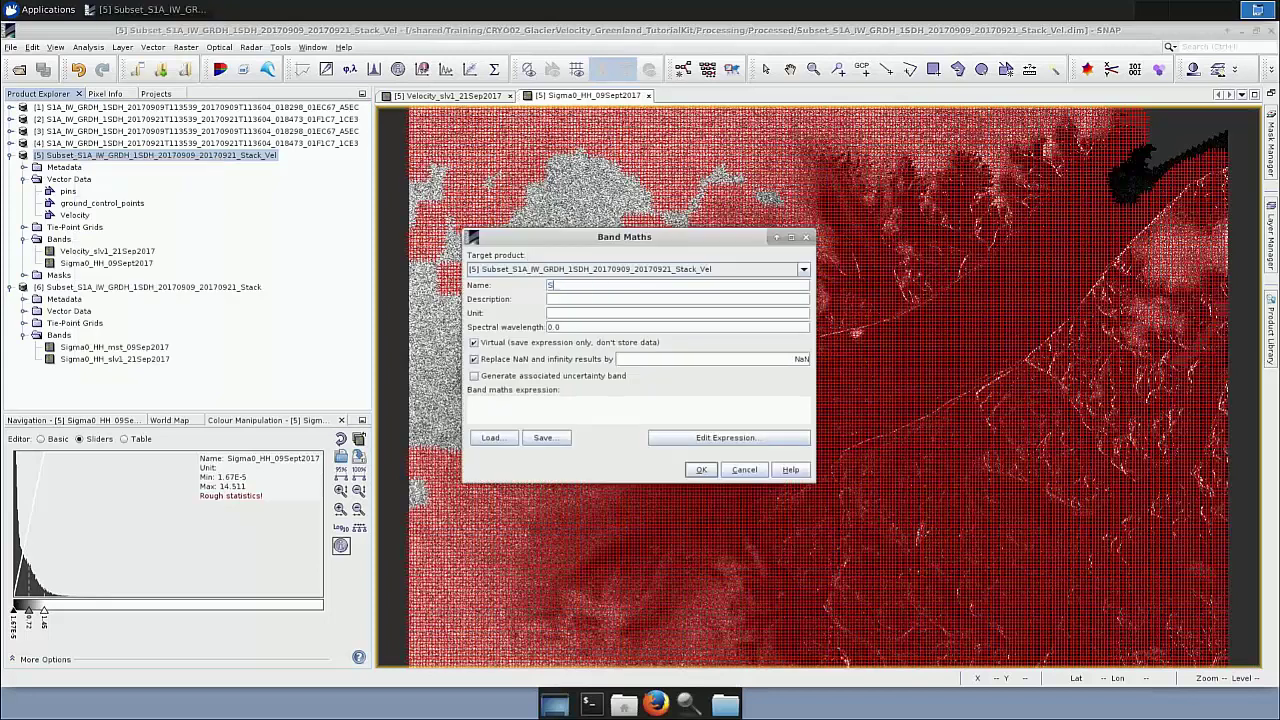
type("igma0_HH_21Sept2017")
left_click(475, 343)
Set the band maths expression to Sigma0_HH_slv1_21Sep2017 from the Stack product and create the band.
left_click(688, 440)
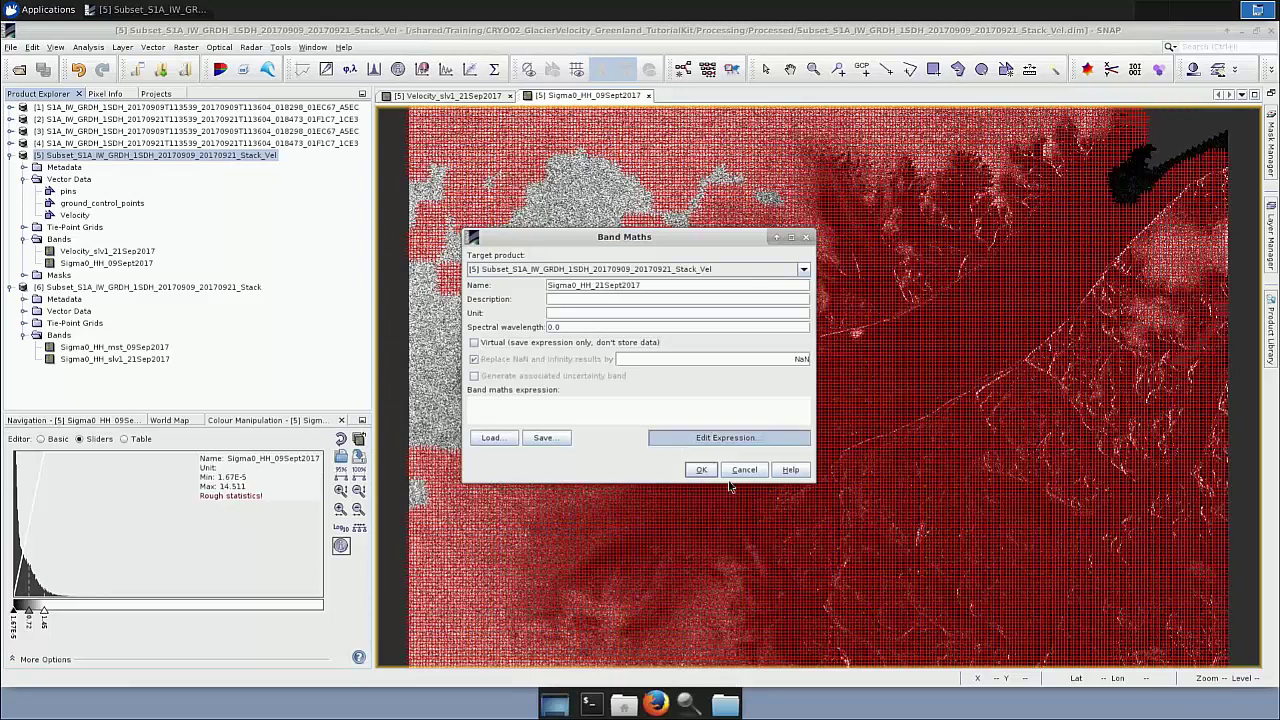
left_click(519, 269)
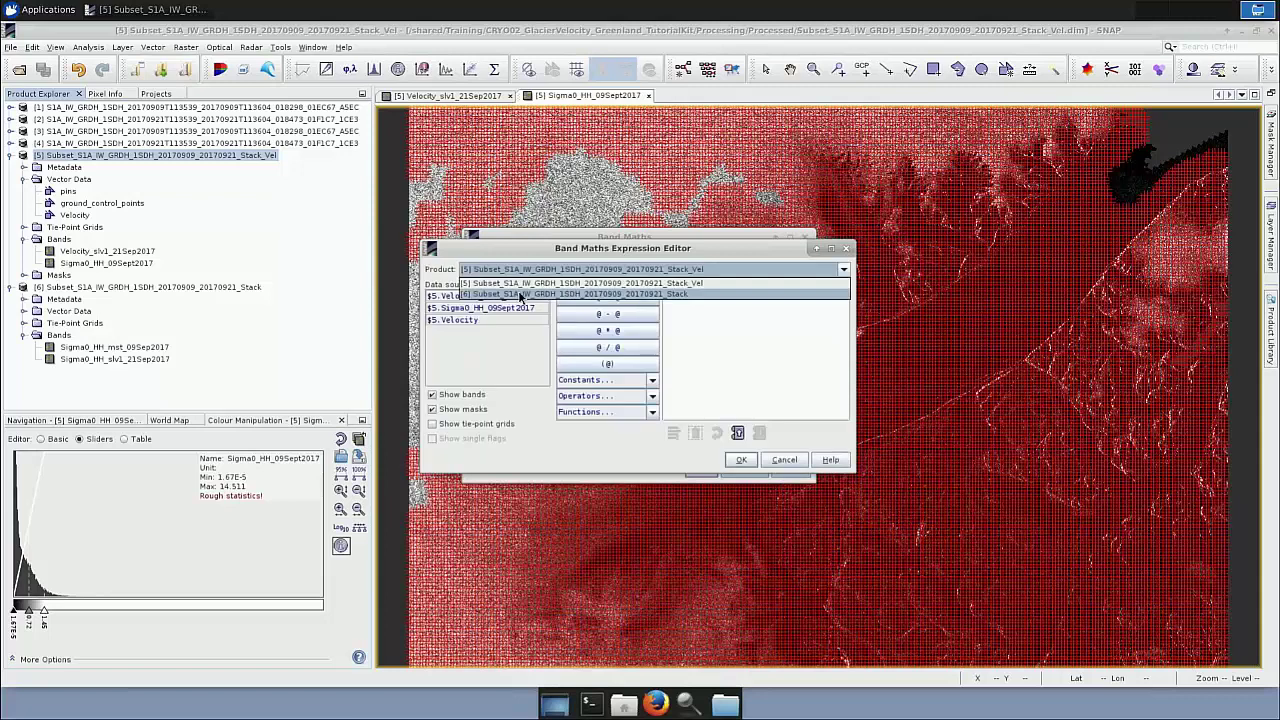
left_click(520, 295)
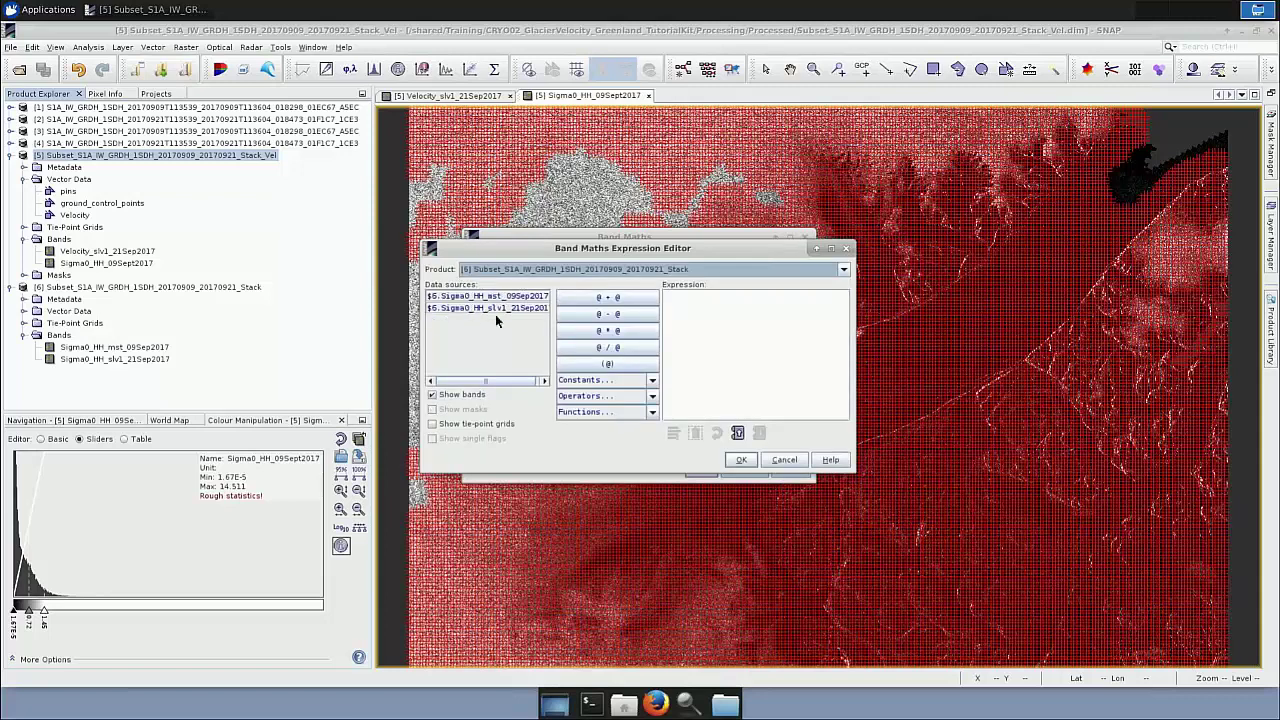
left_click(490, 308)
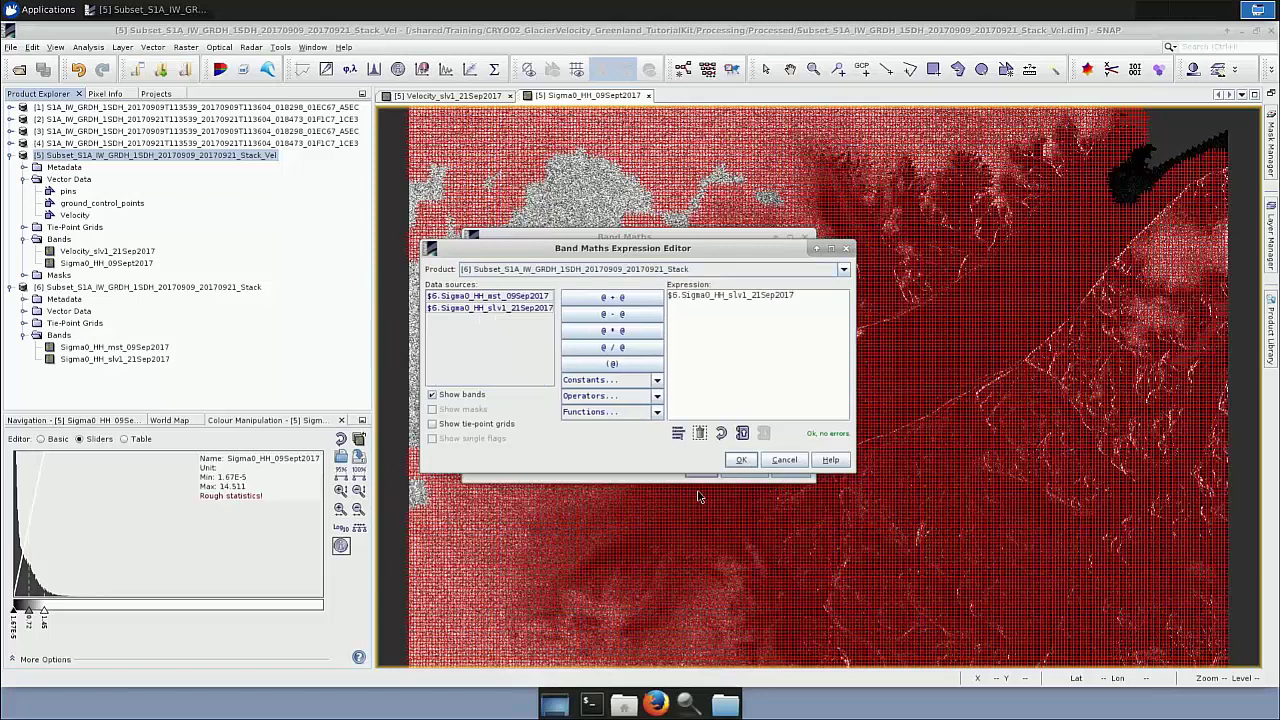
left_click(741, 459)
left_click(702, 470)
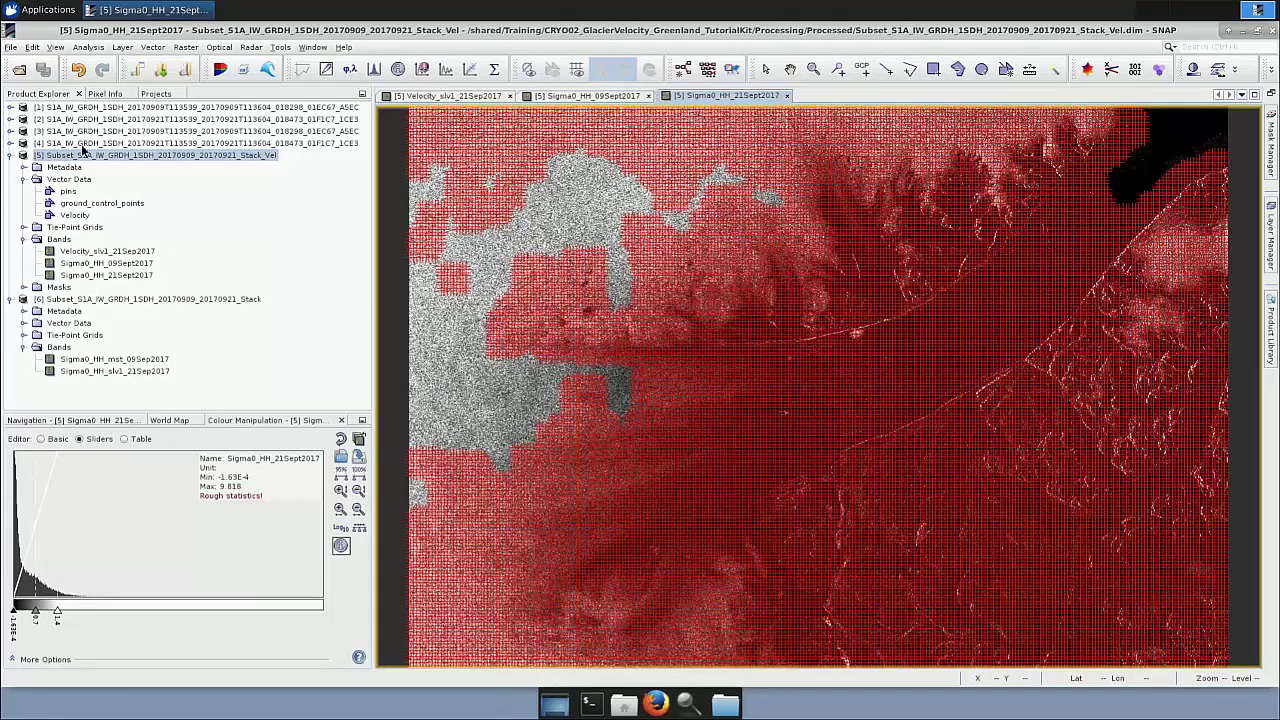
Start a Range Doppler Terrain Correction of the Stack_Vel product with ACE30 (Auto Download) as the digital elevation model.
left_click(120, 155)
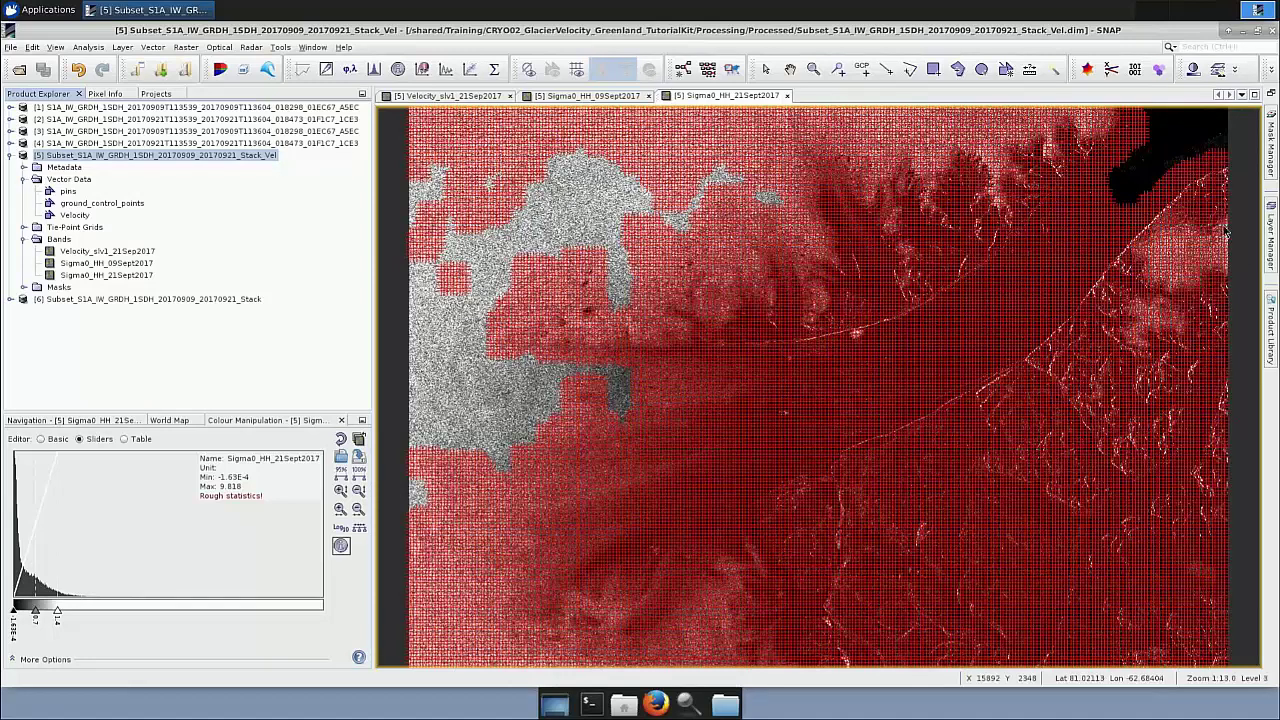
left_click(251, 48)
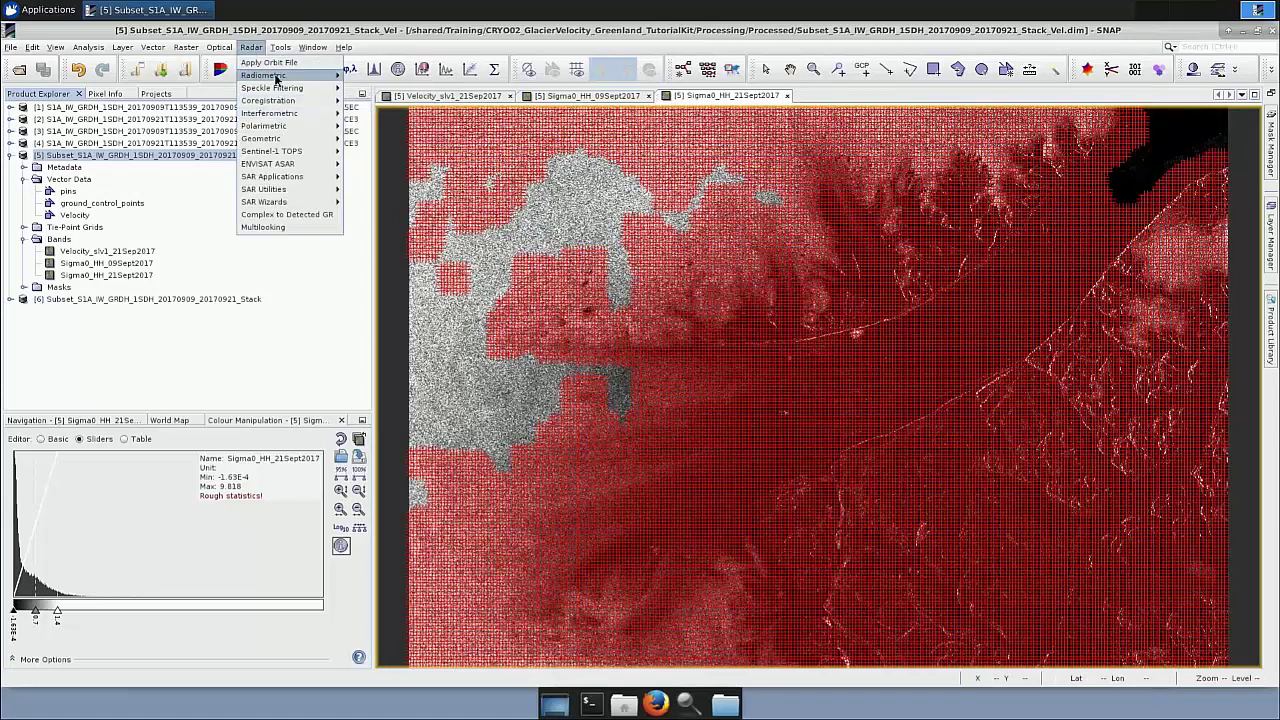
mouse_move(290, 150)
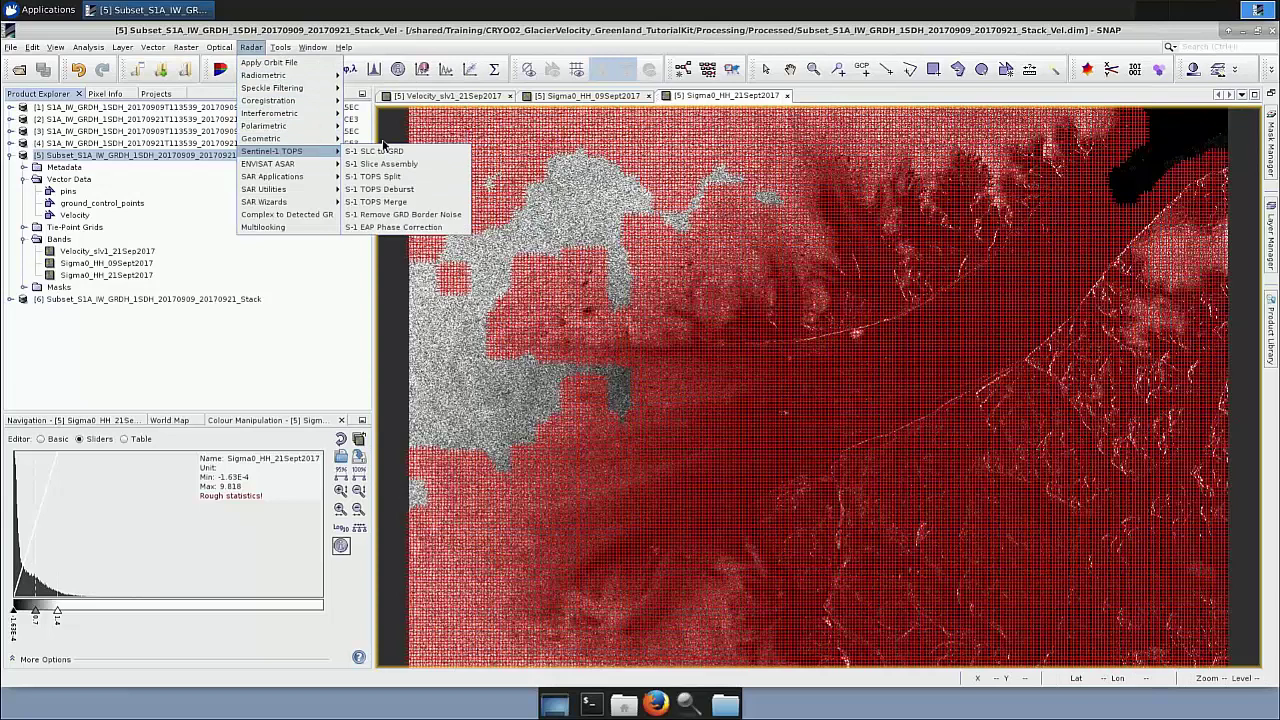
mouse_move(383, 138)
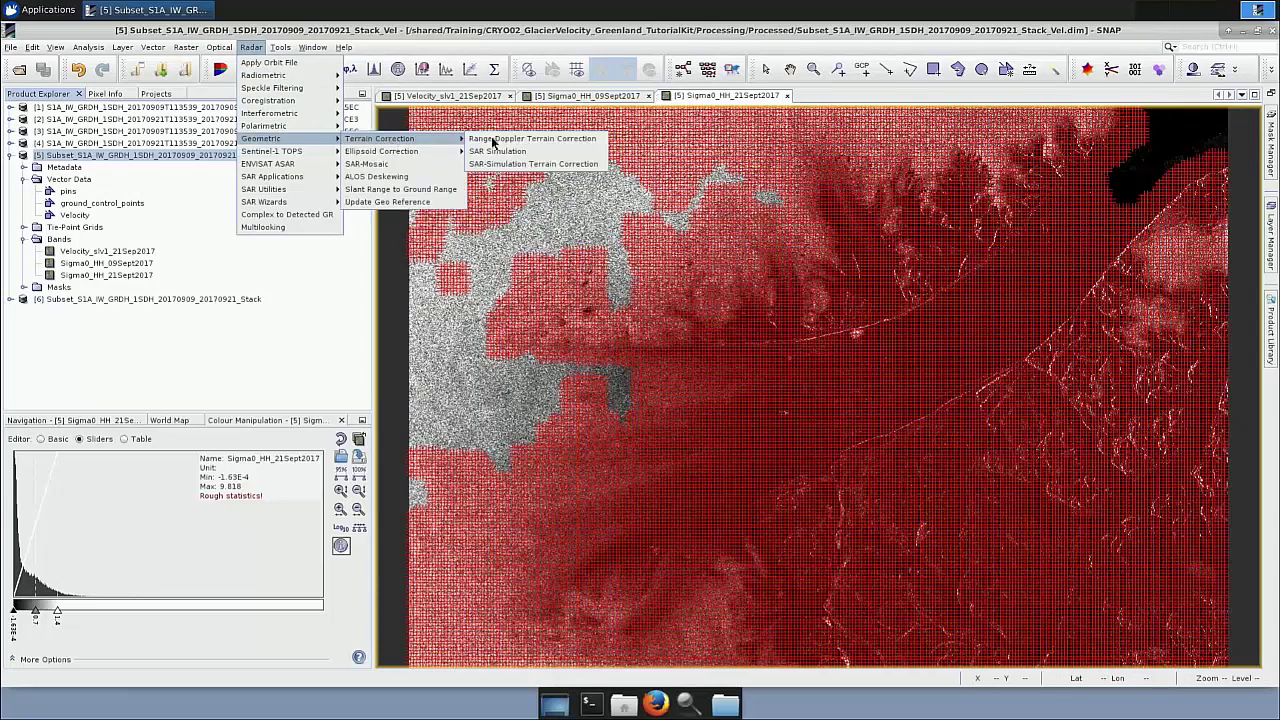
left_click(568, 140)
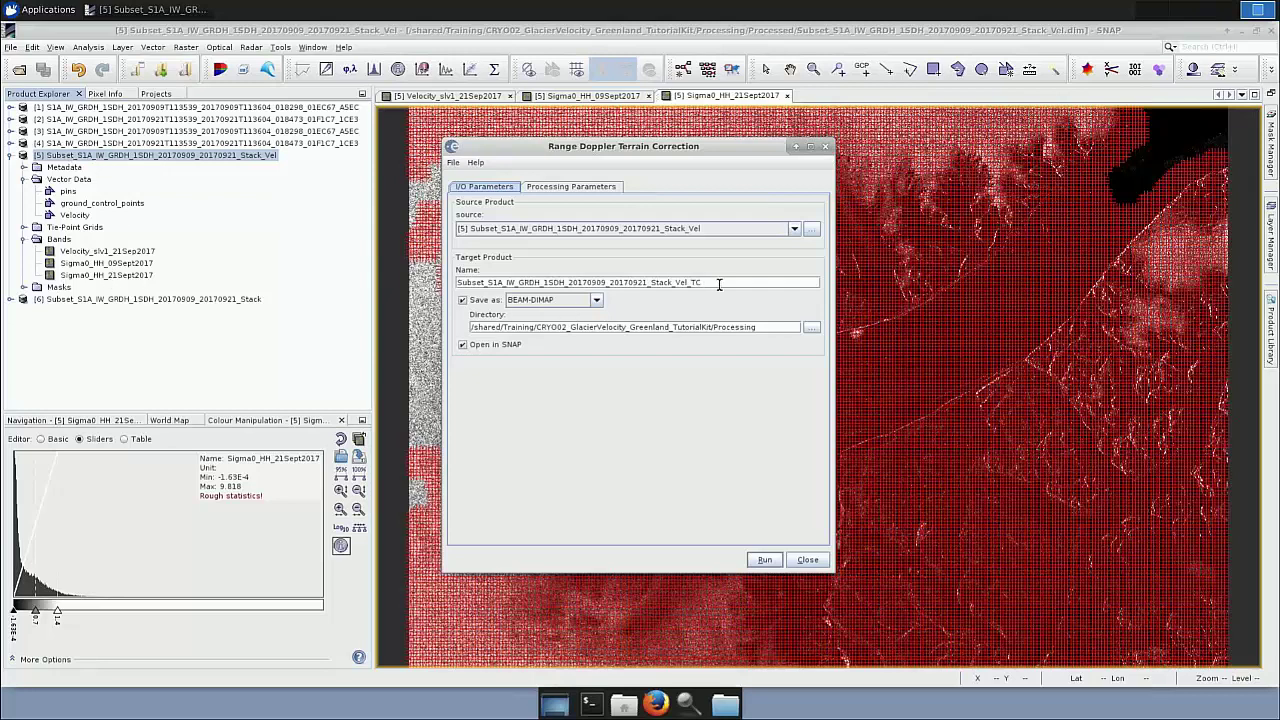
left_click(572, 189)
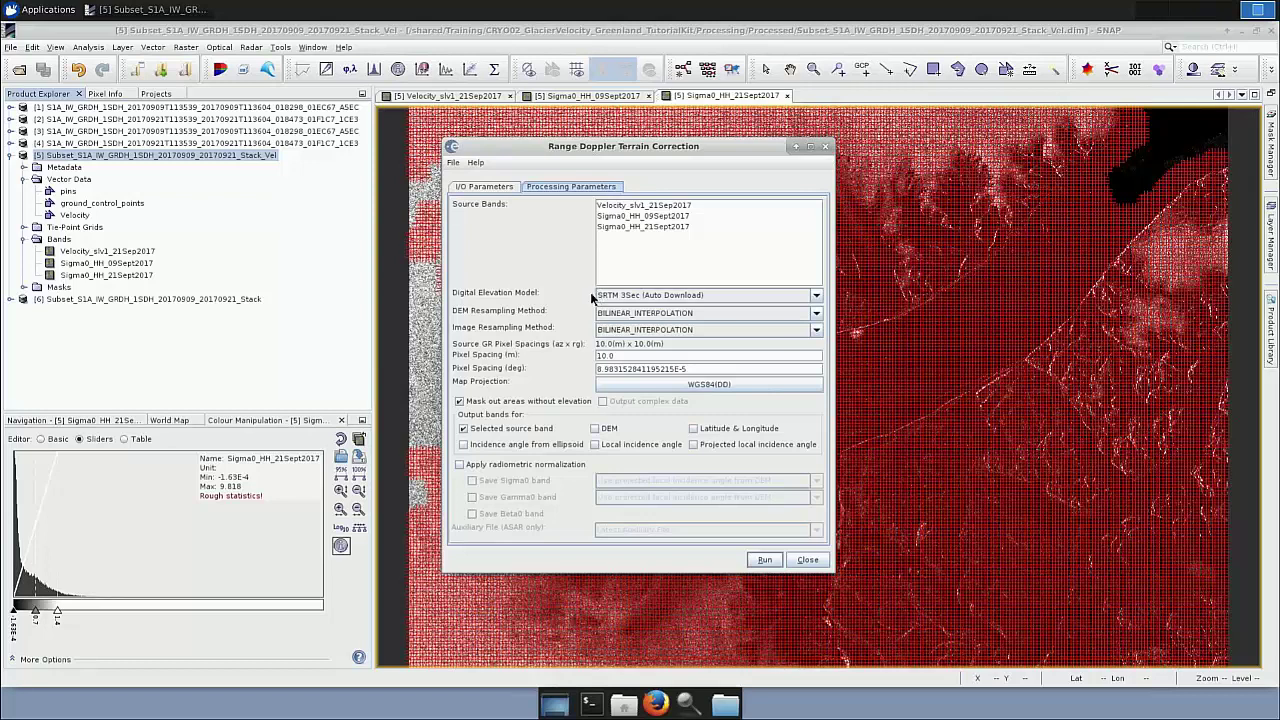
left_click(817, 297)
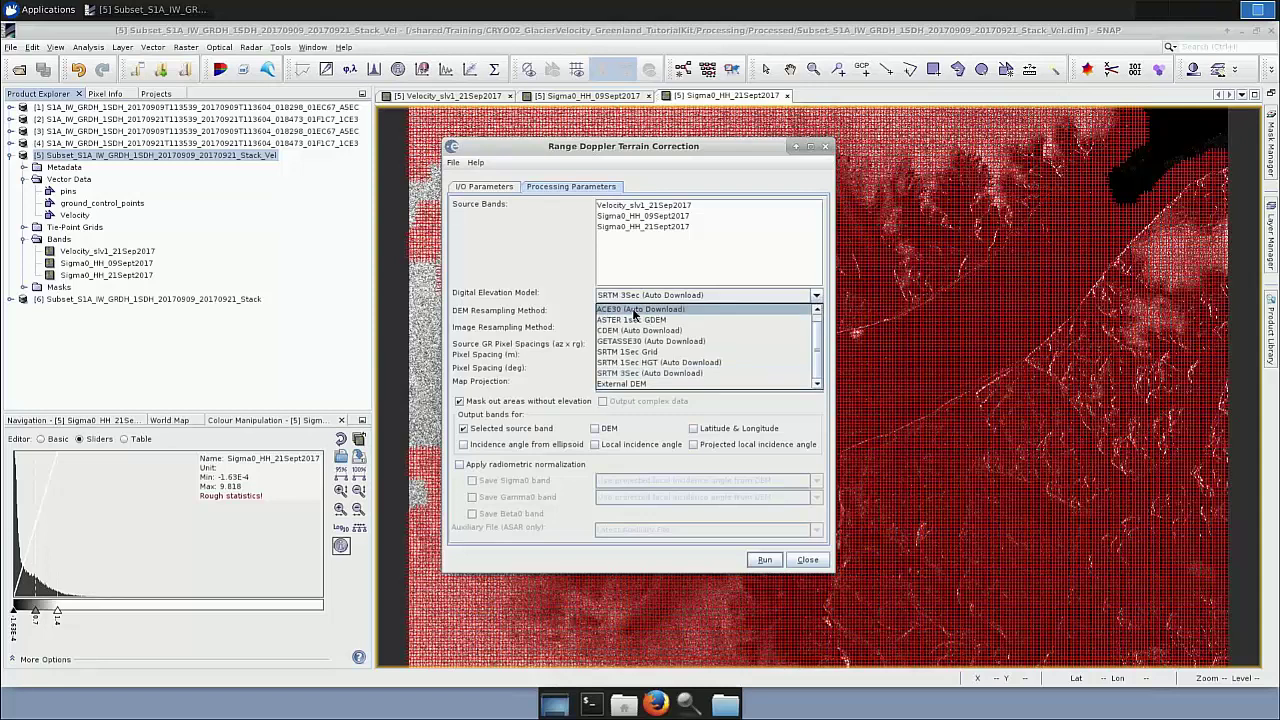
left_click(636, 311)
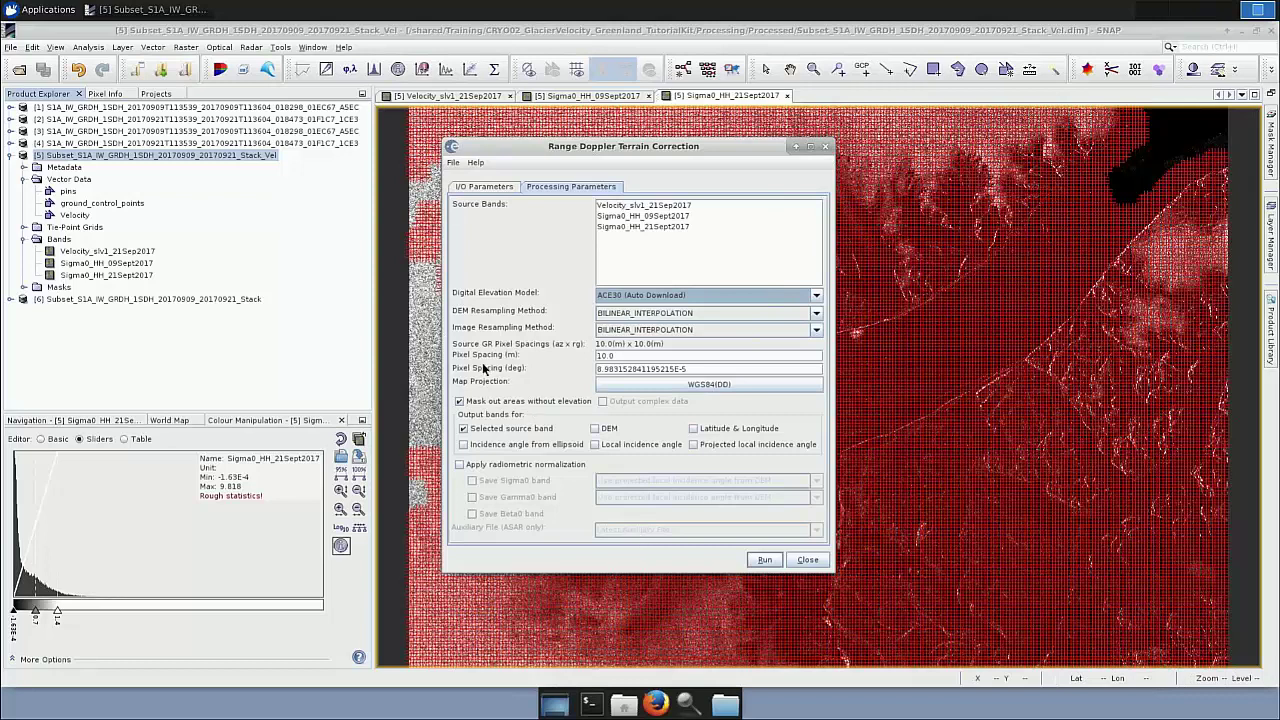
double_click(602, 356)
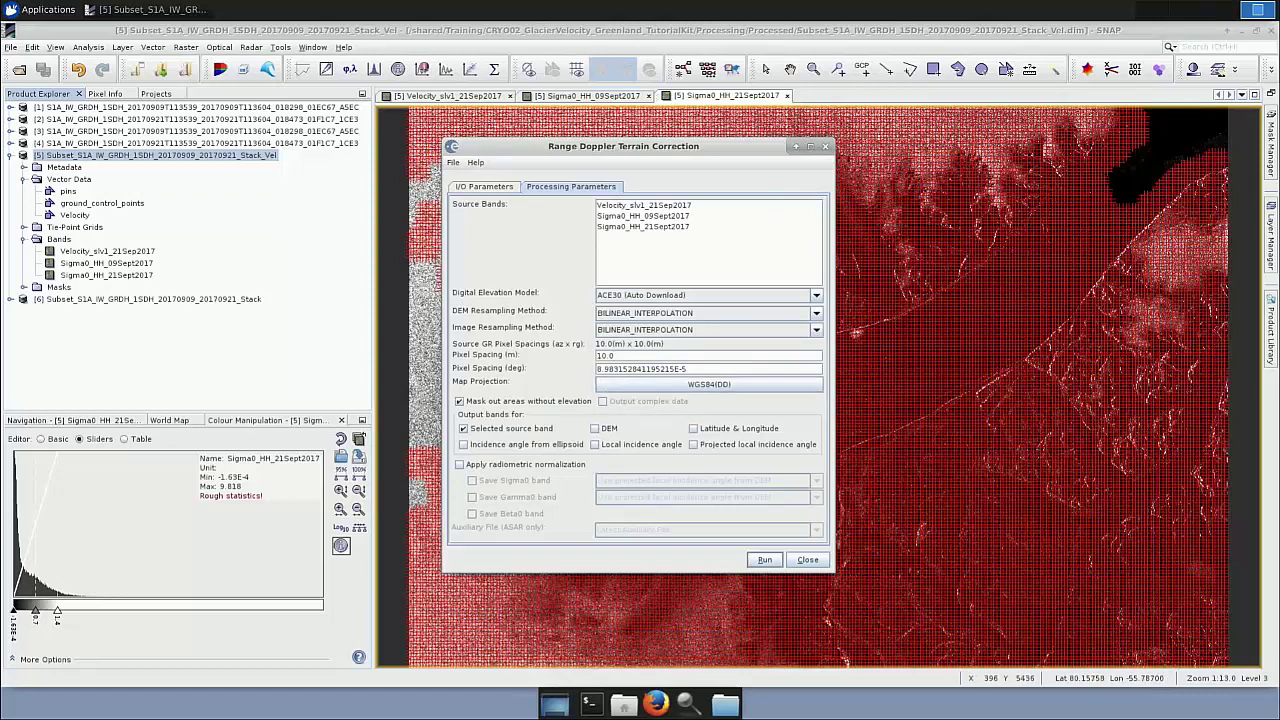
Set the terrain correction's map projection to UTM / WGS 84 (Automatic) and close the dialog without running it.
left_click(669, 388)
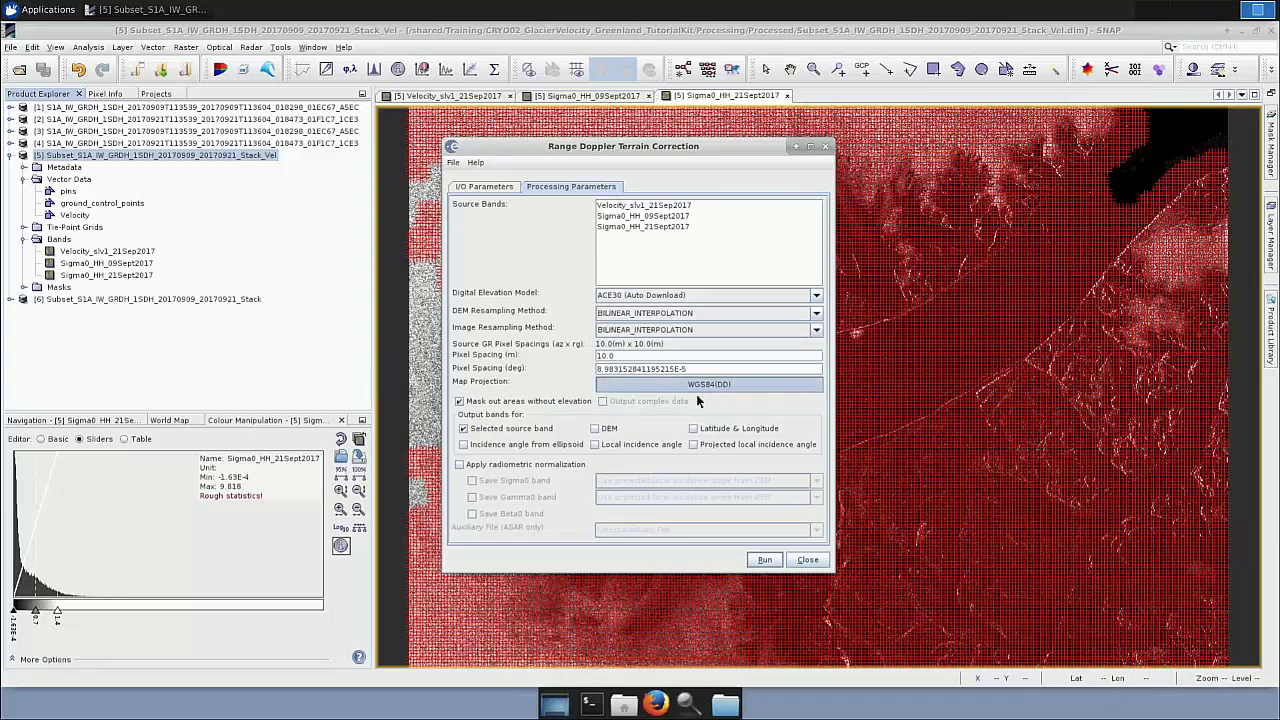
left_click(614, 361)
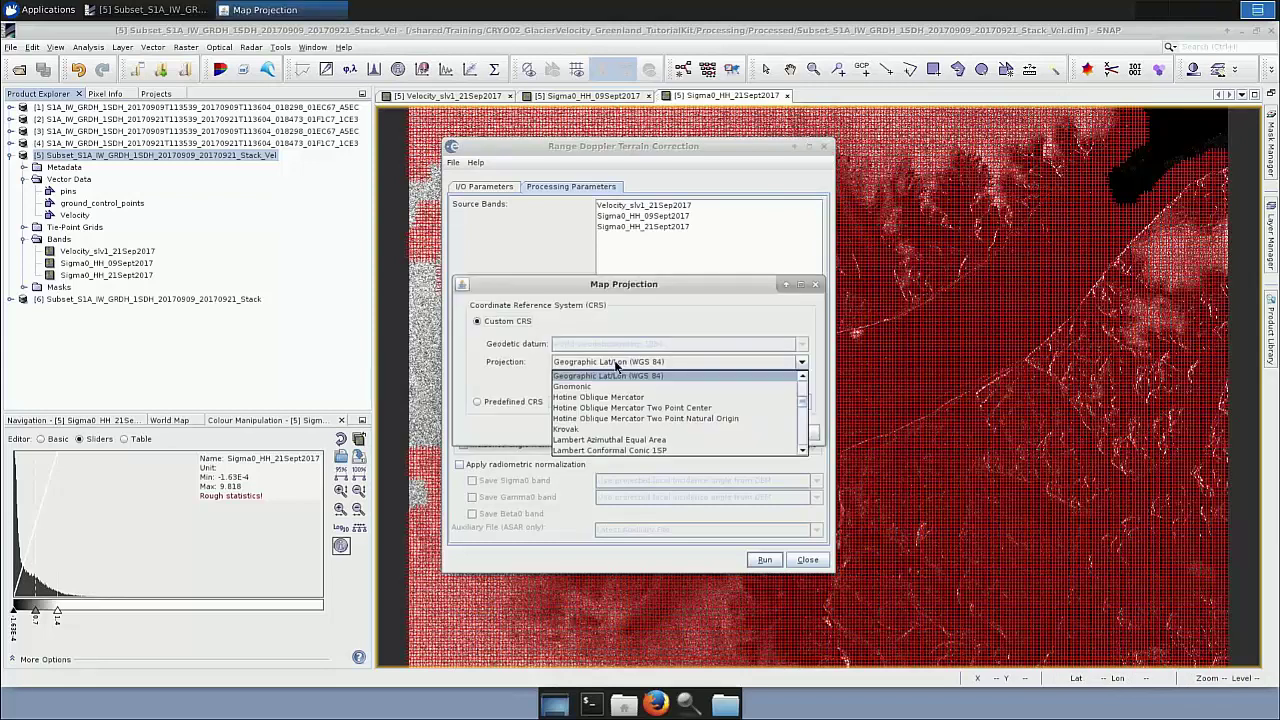
scroll(665, 424, "down", 6)
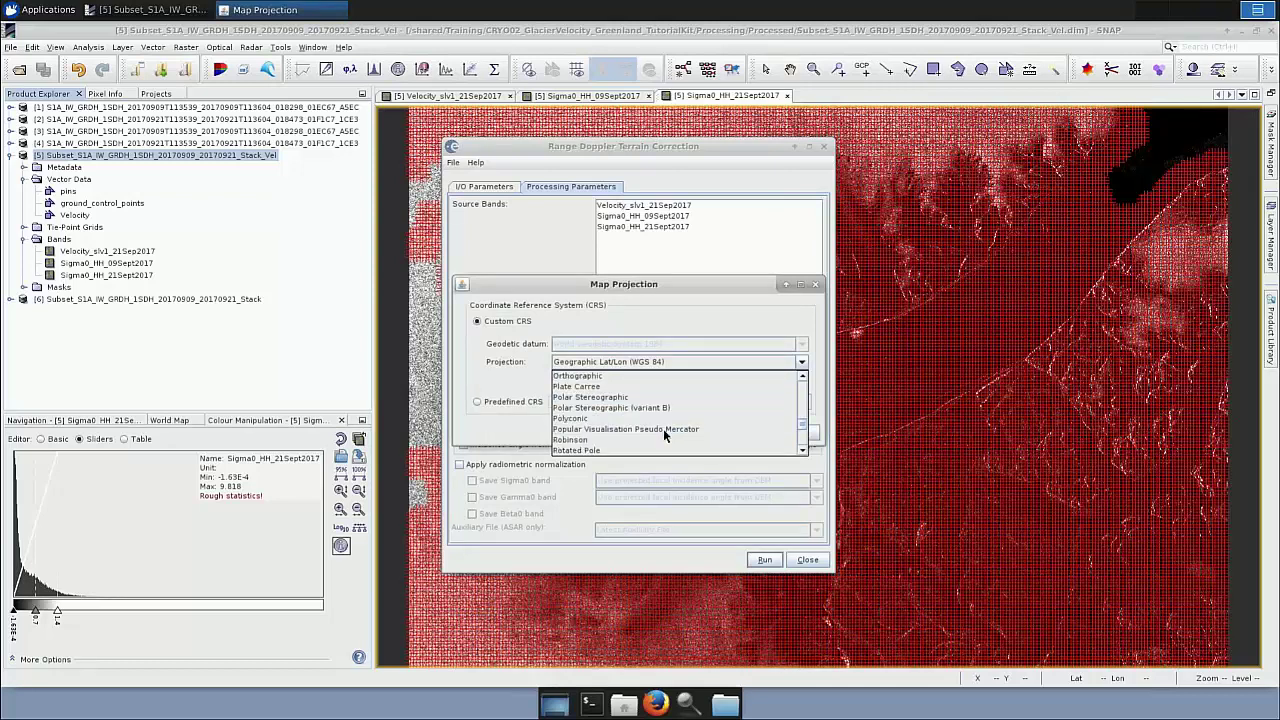
scroll(654, 427, "down", 2)
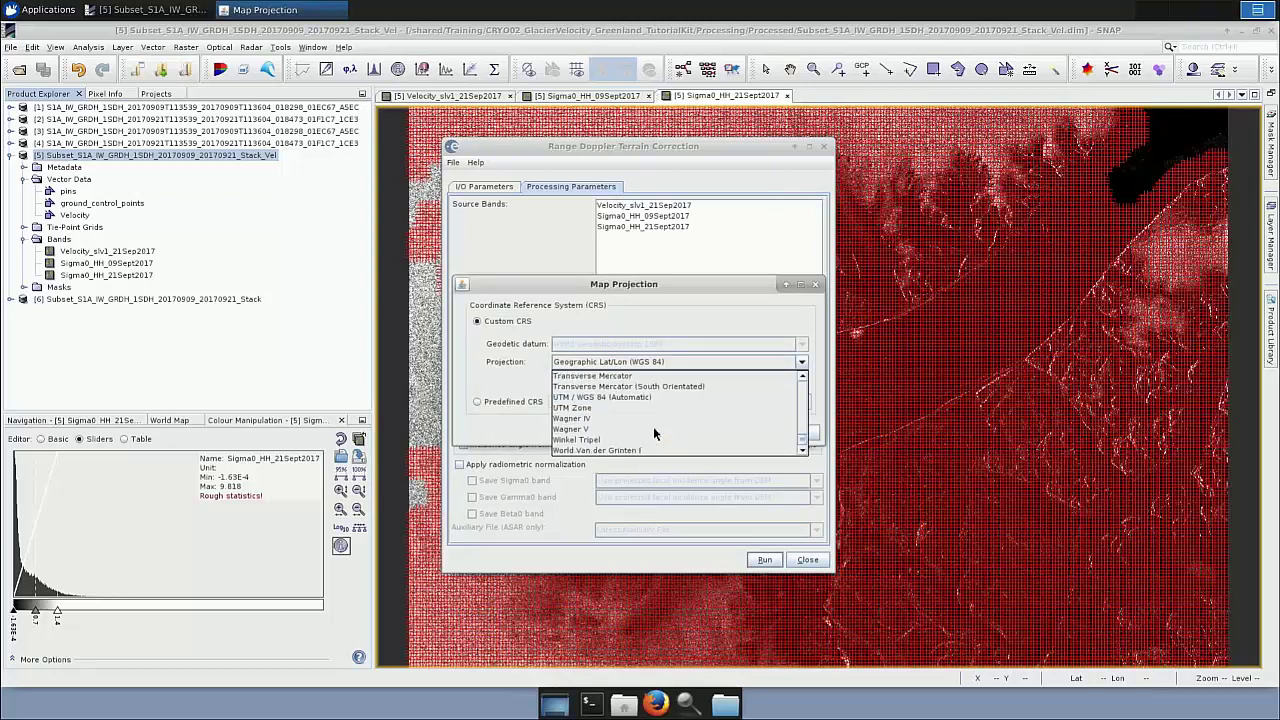
left_click(569, 399)
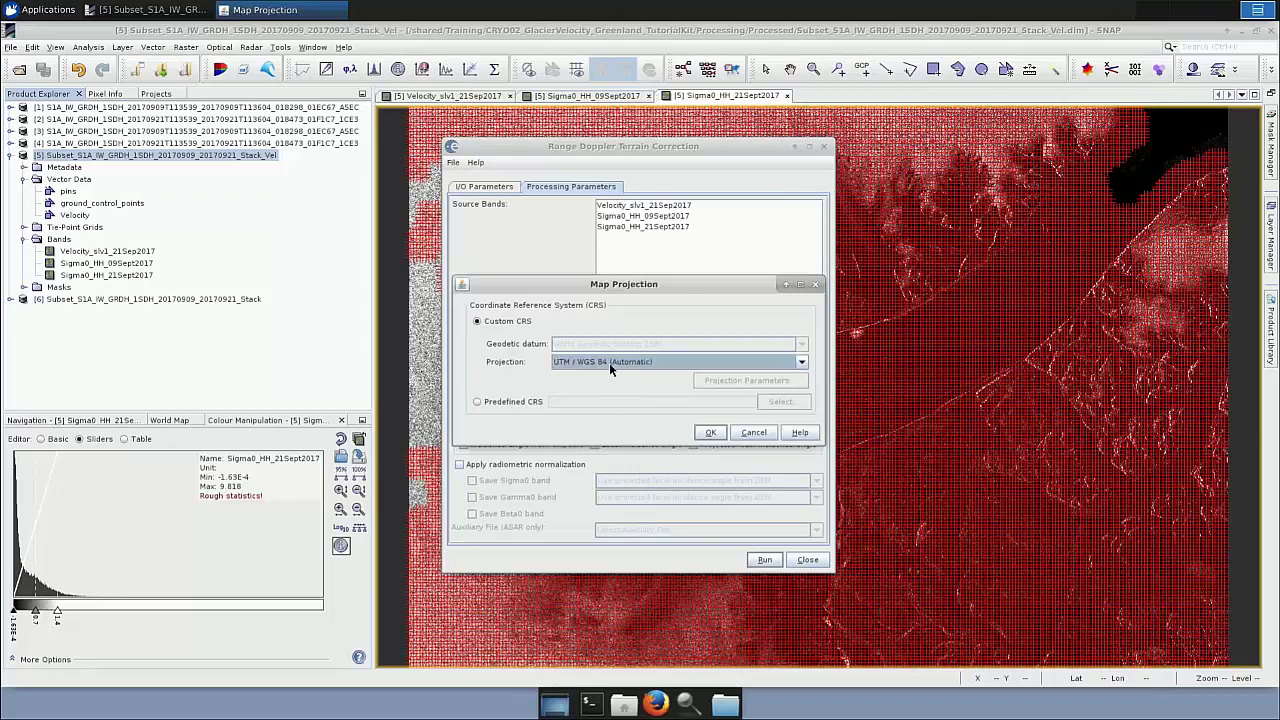
left_click(709, 436)
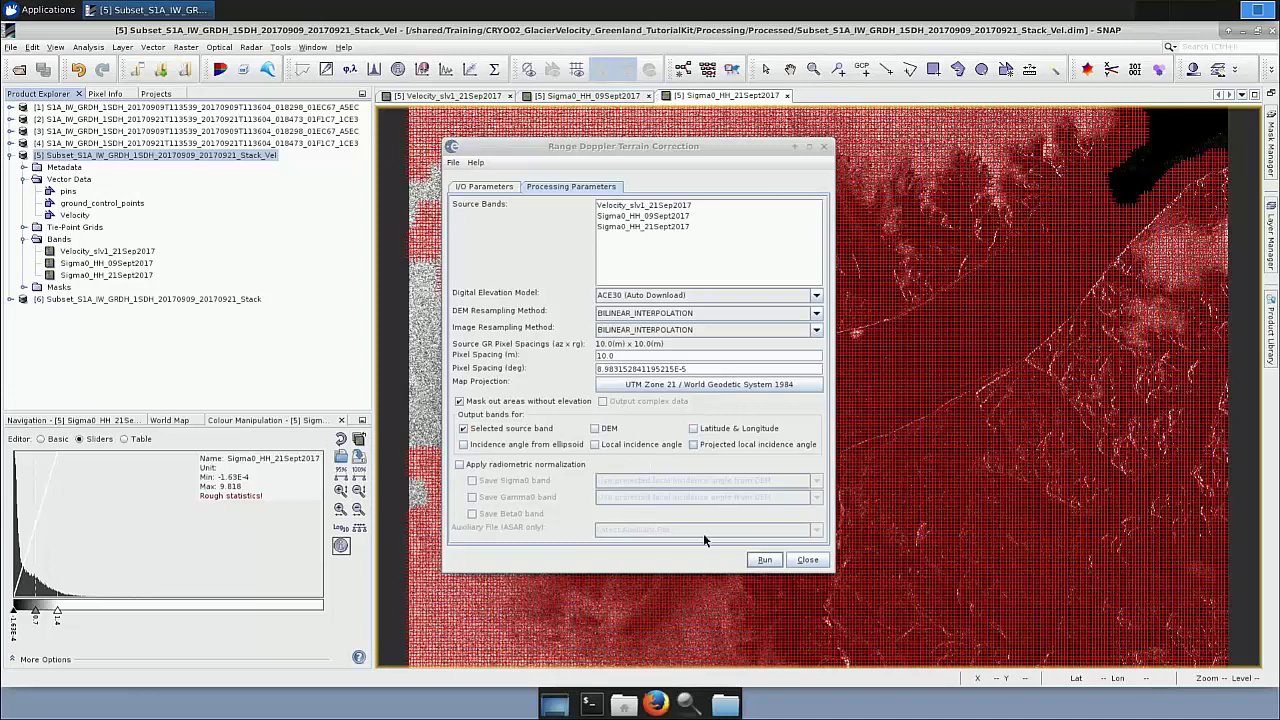
left_click(636, 280)
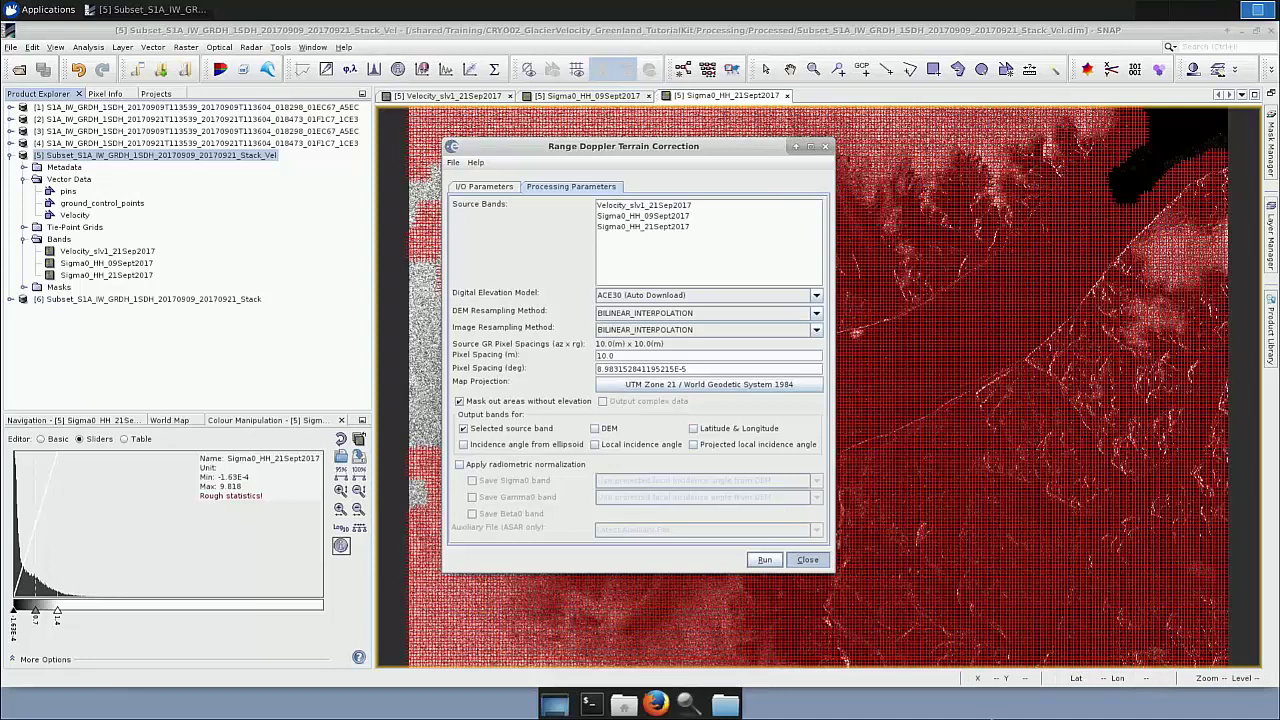
left_click(640, 40)
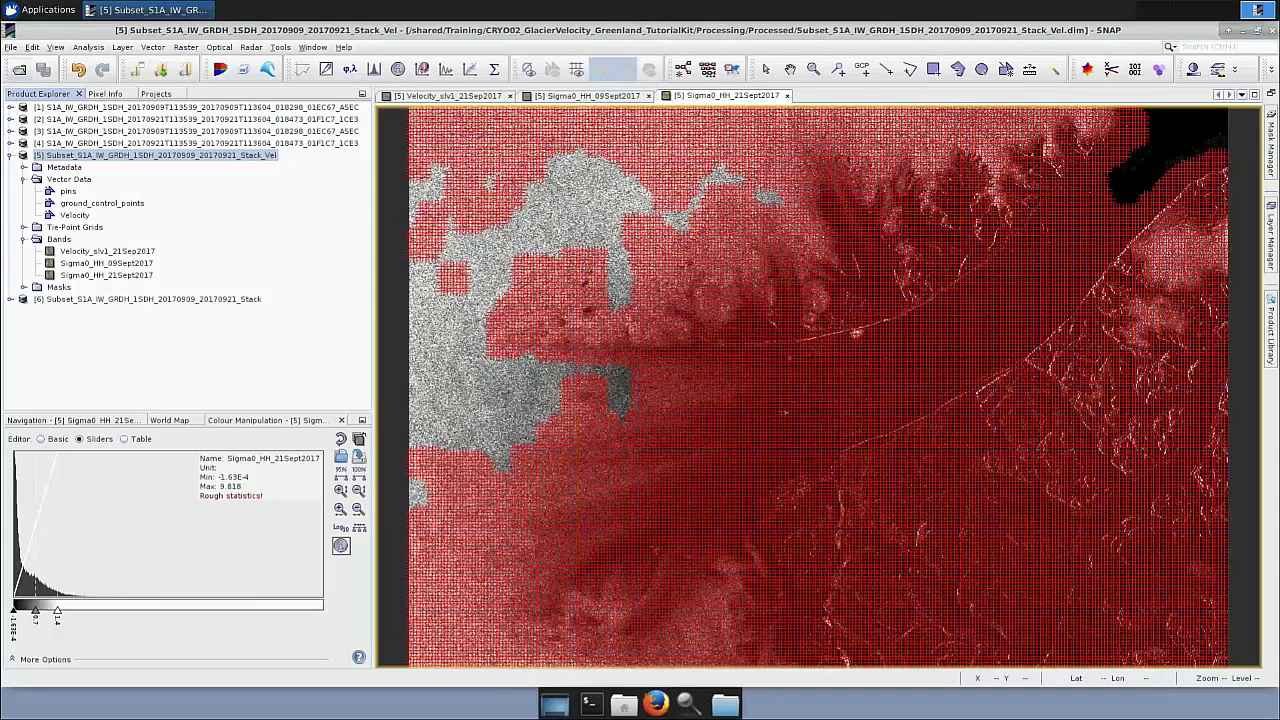
Try to open the saved session with the modified Stack_Vel product being saved, and dismiss the warning without cancelling the write process.
left_click(10, 47)
mouse_move(60, 173)
left_click(921, 578)
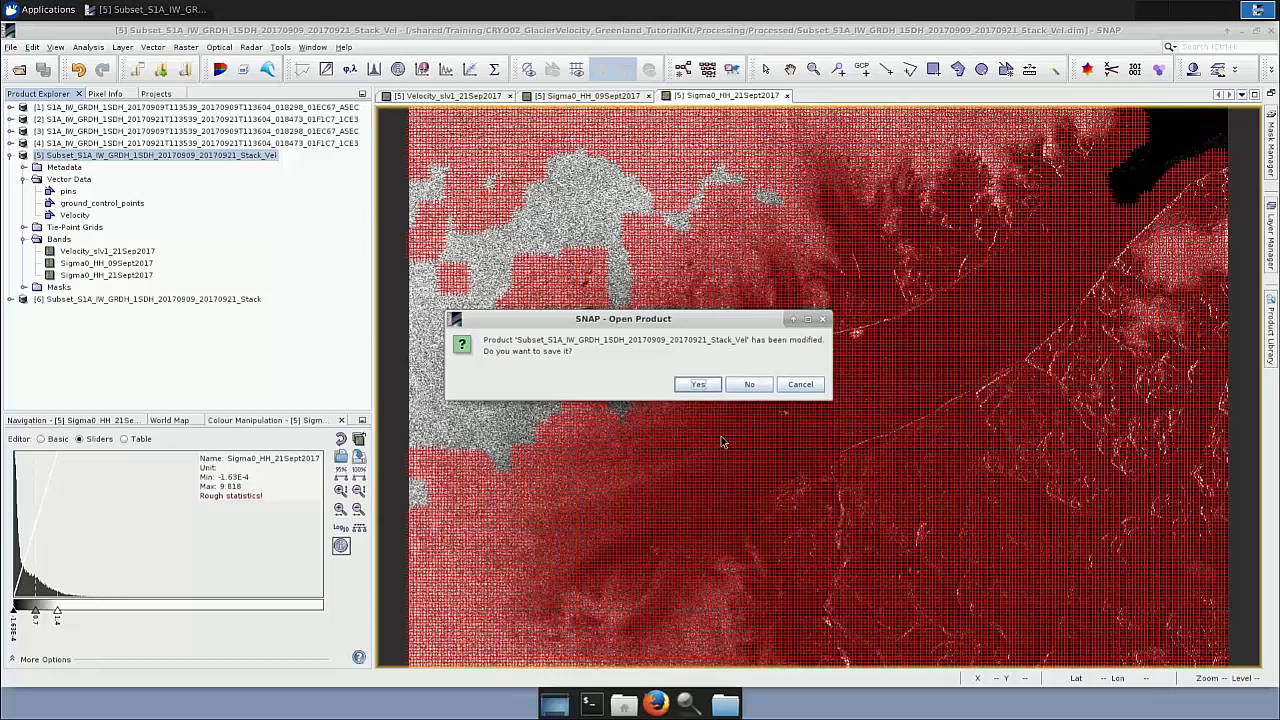
key("Return")
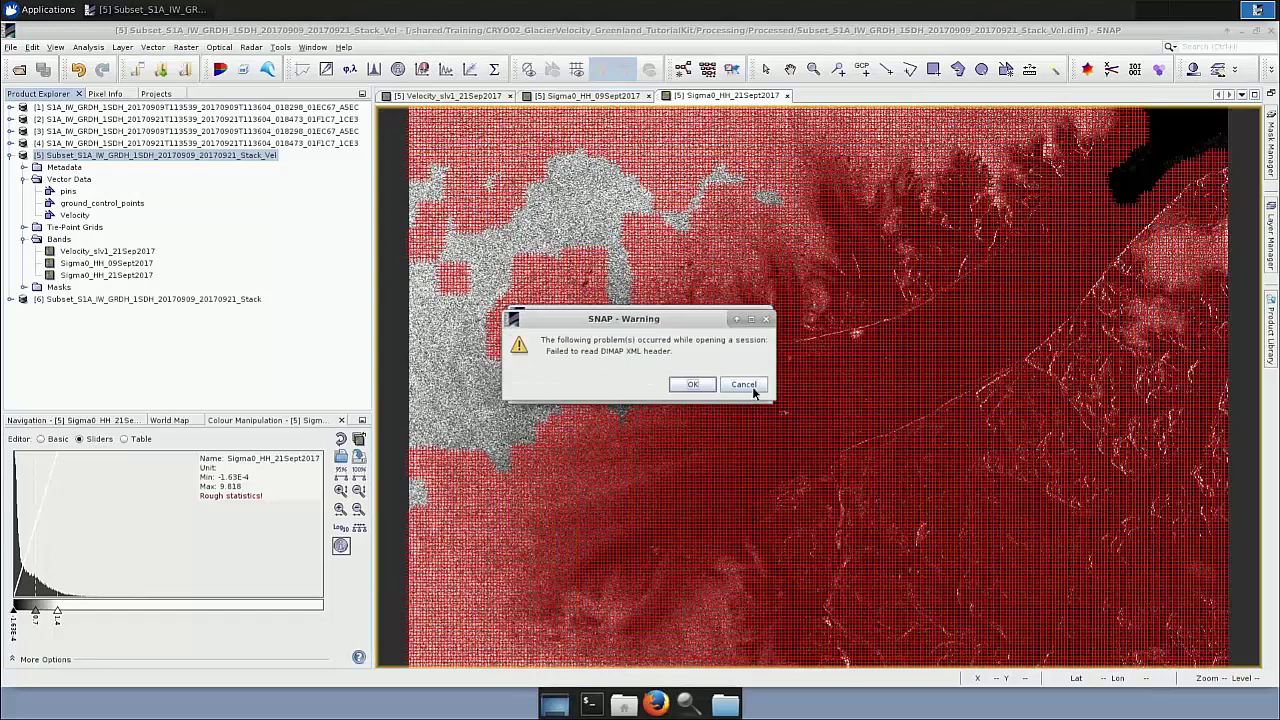
left_click(745, 384)
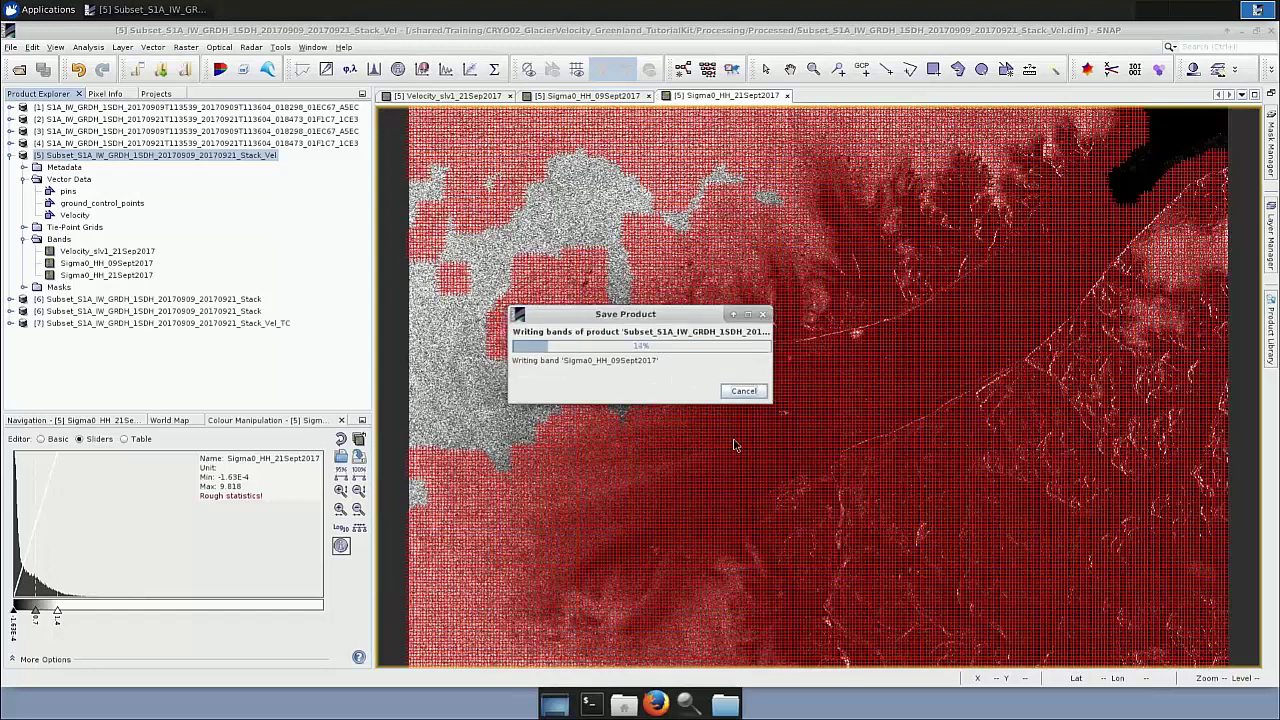
left_click(744, 391)
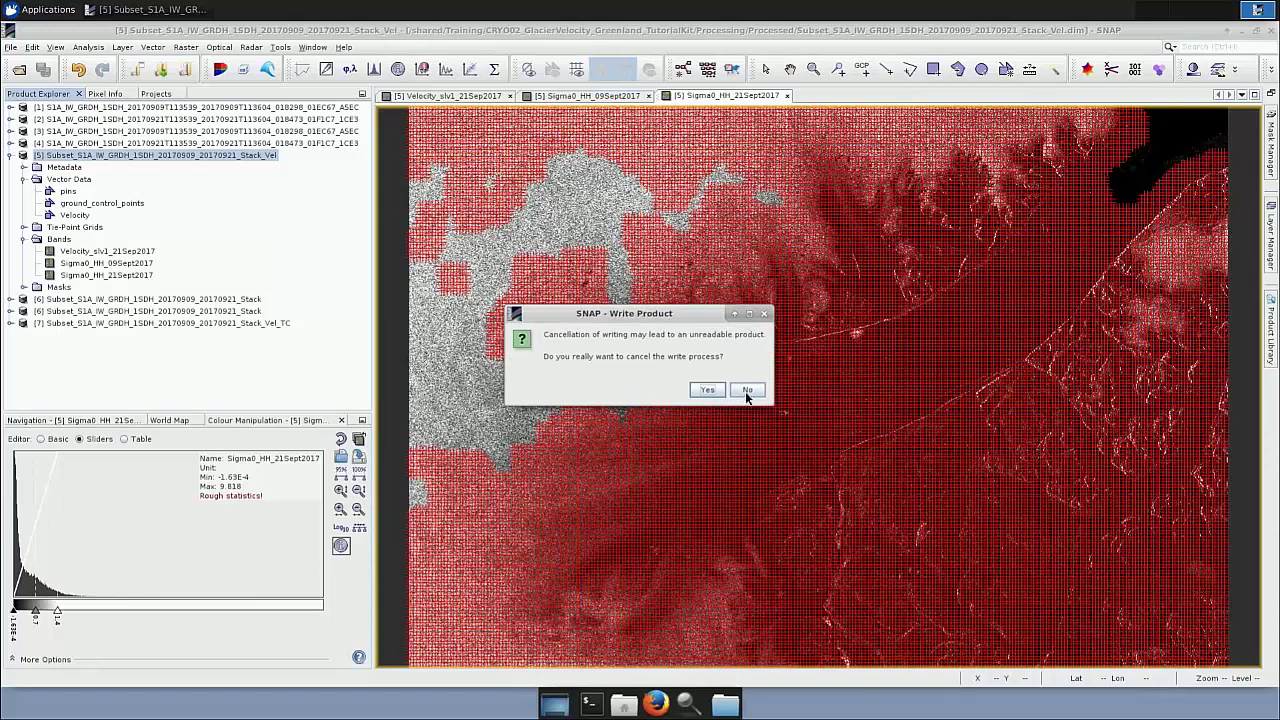
left_click(747, 390)
Open the saved session that contains the Stack_Vel, Stack and terrain-corrected Stack_Vel_TC products.
left_click(10, 47)
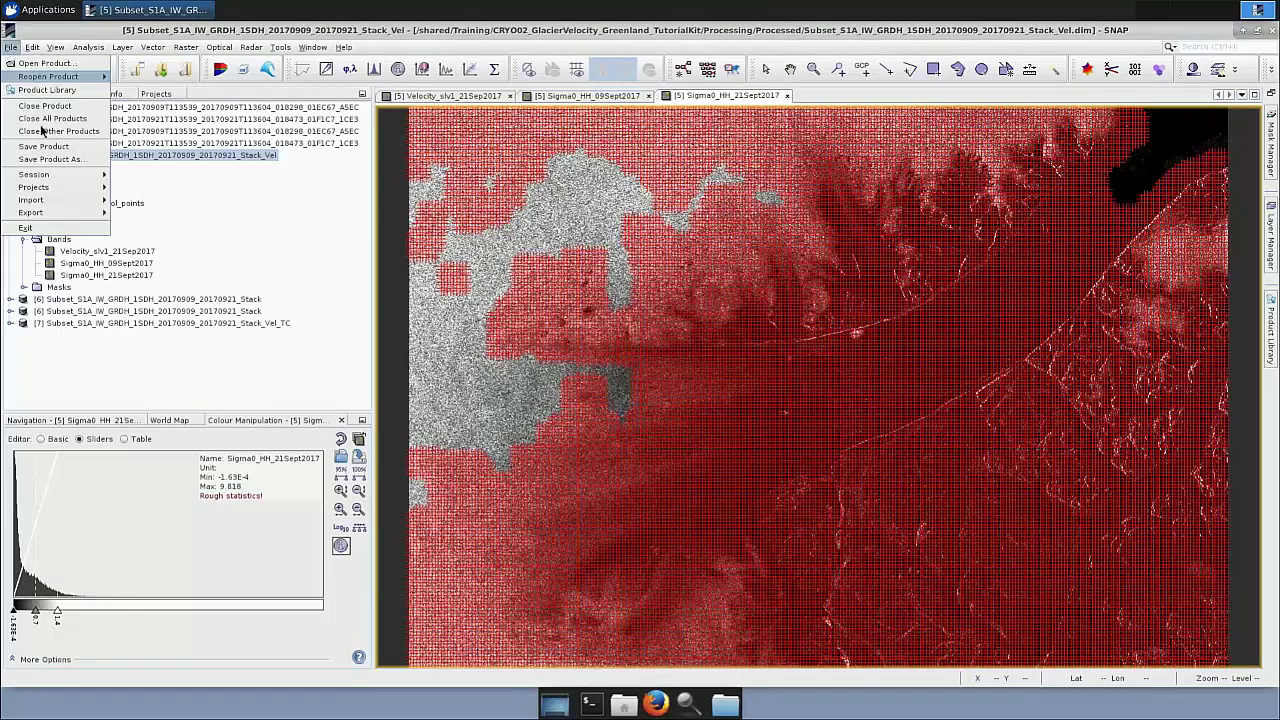
mouse_move(45, 210)
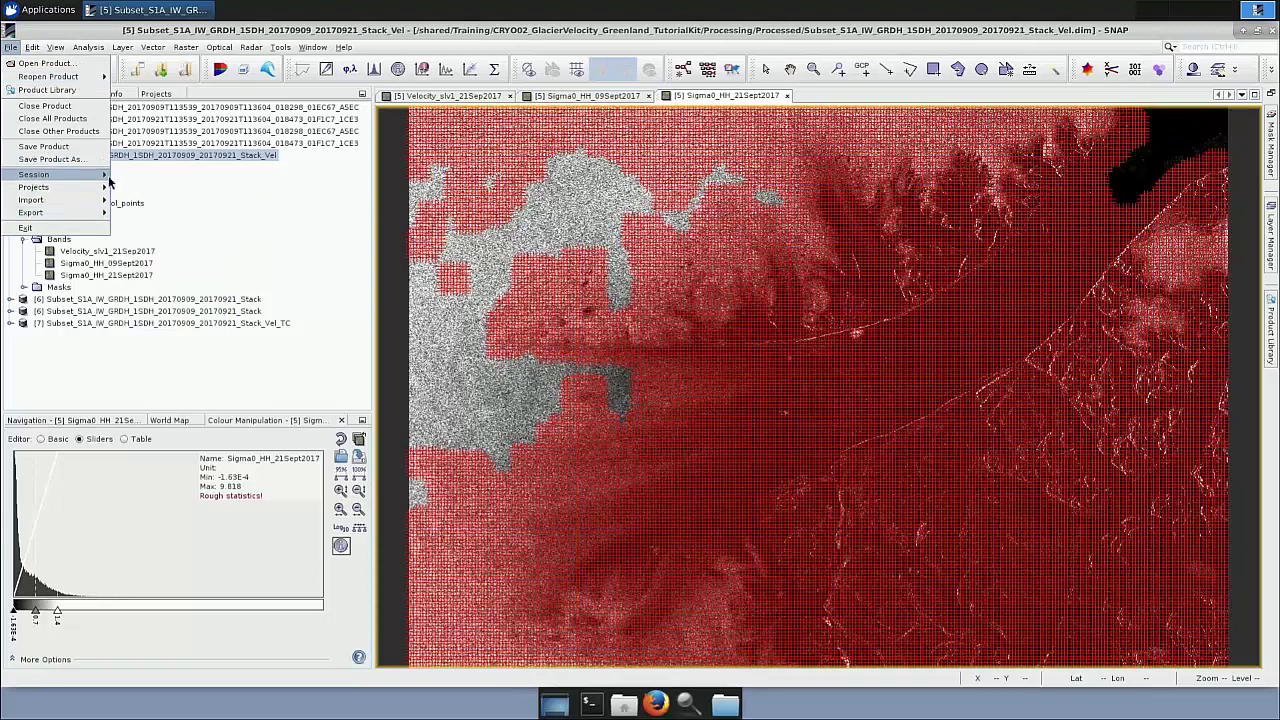
left_click(140, 177)
left_click(665, 385)
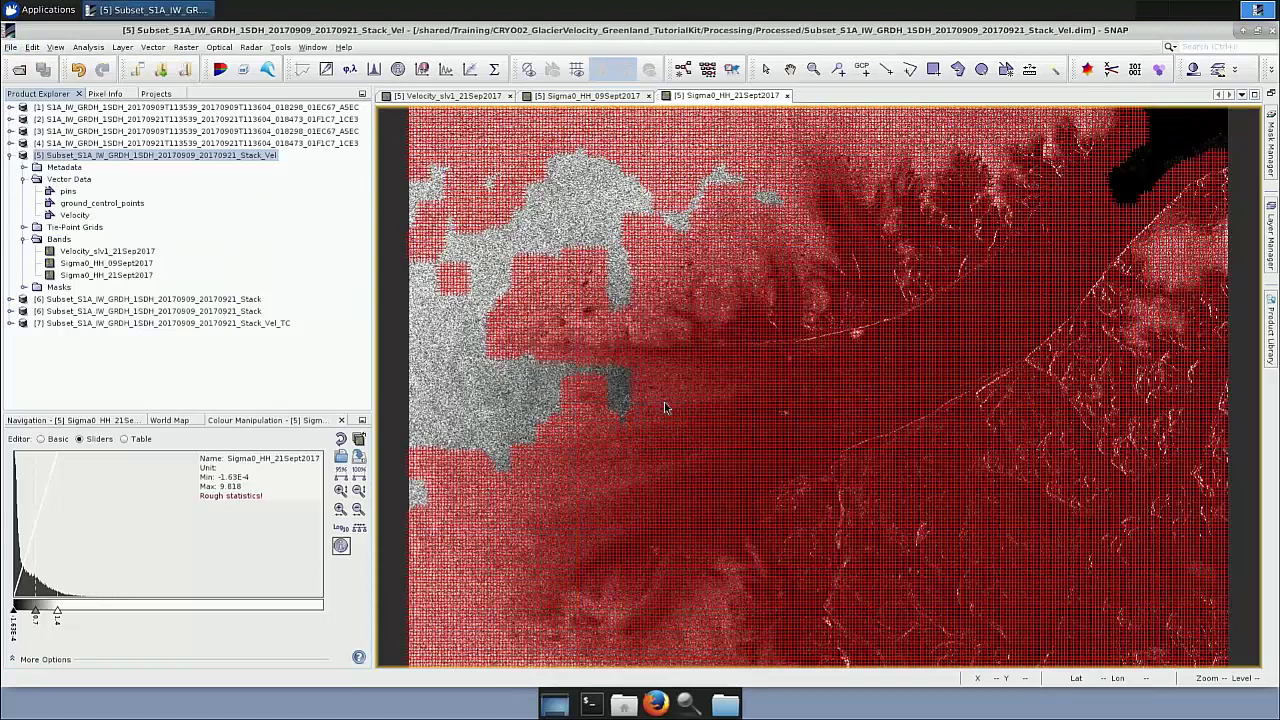
key("Return")
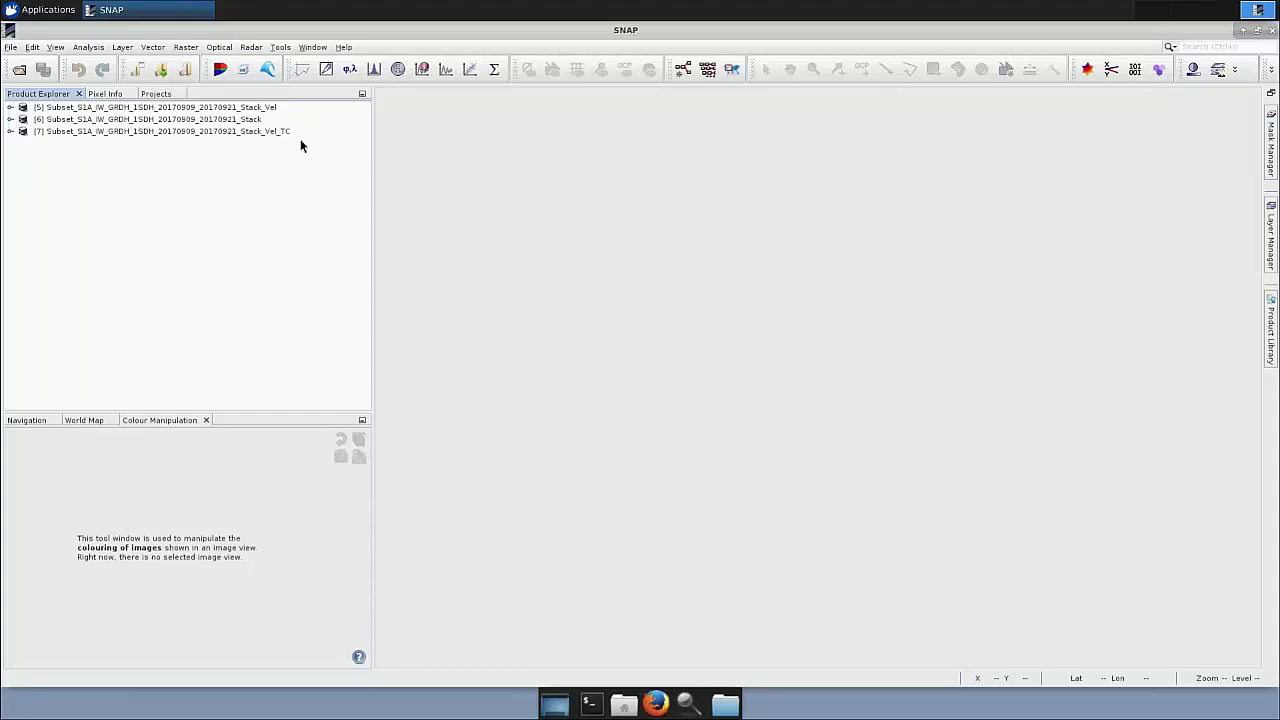
Expand the Stack_Vel_TC product's bands and vector data, display the Sigma0_HH_09Sep2017 band, and widen the image area.
left_click(9, 132)
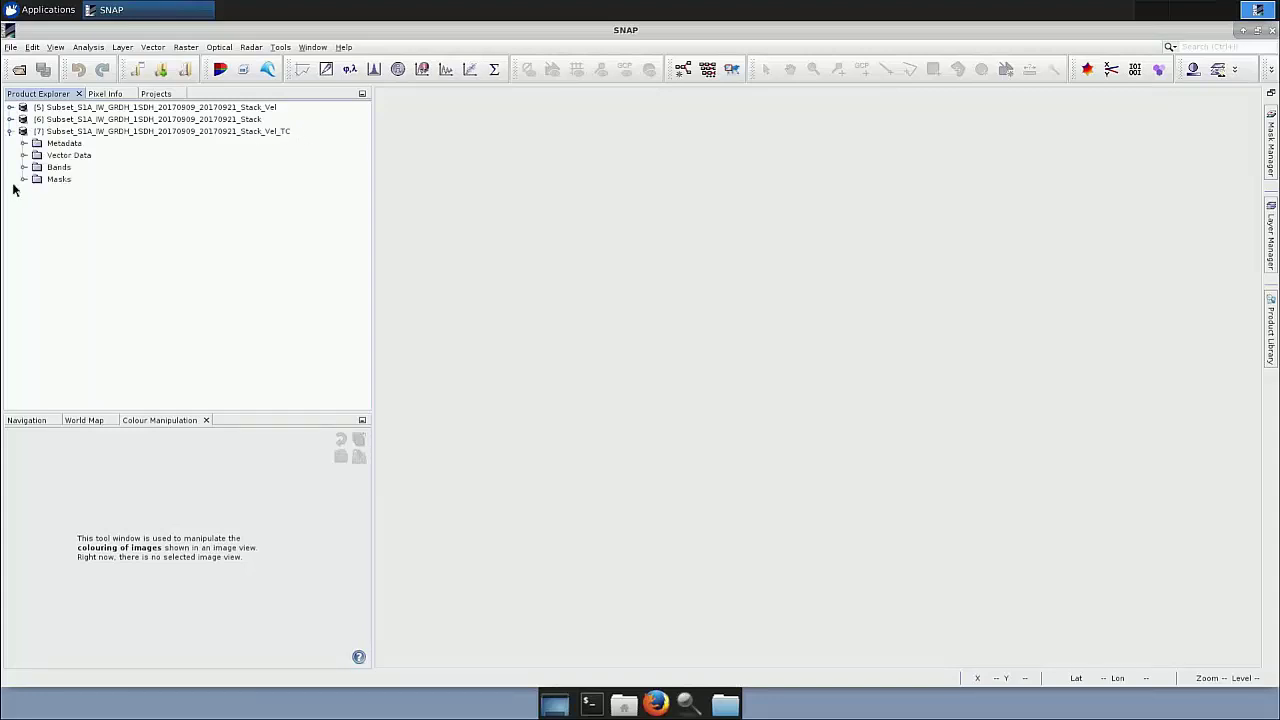
left_click(23, 168)
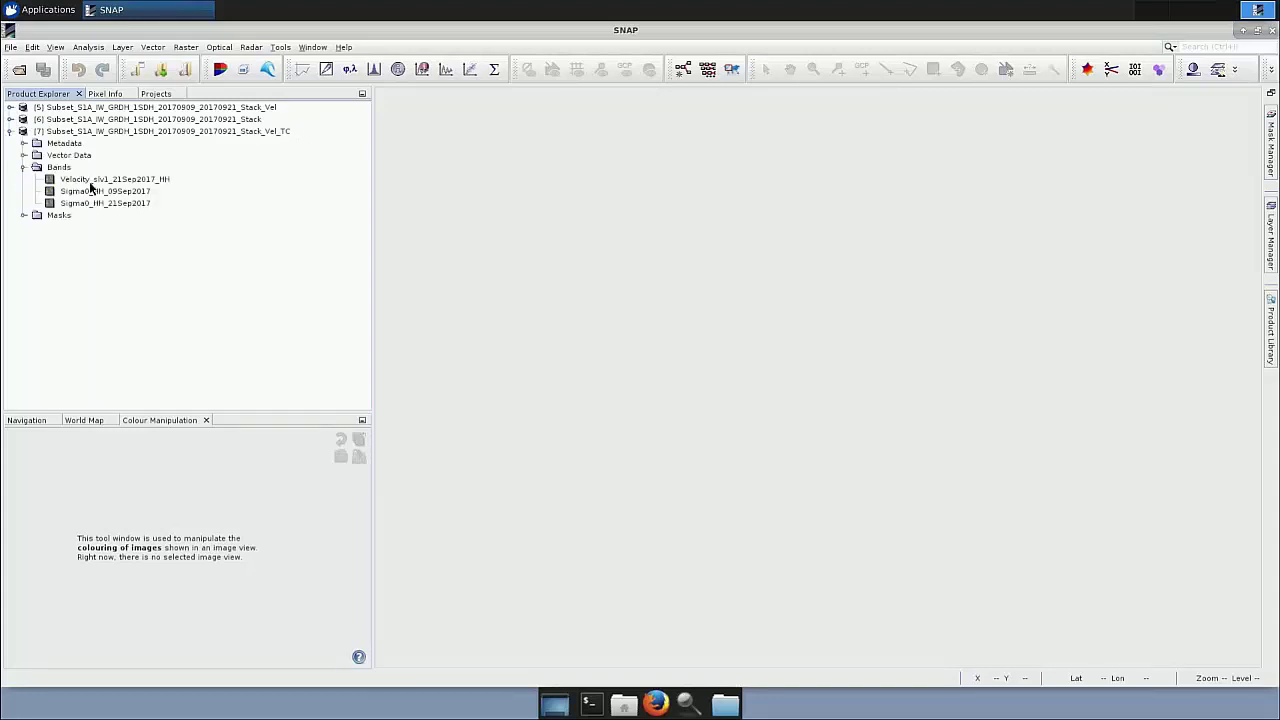
left_click(23, 155)
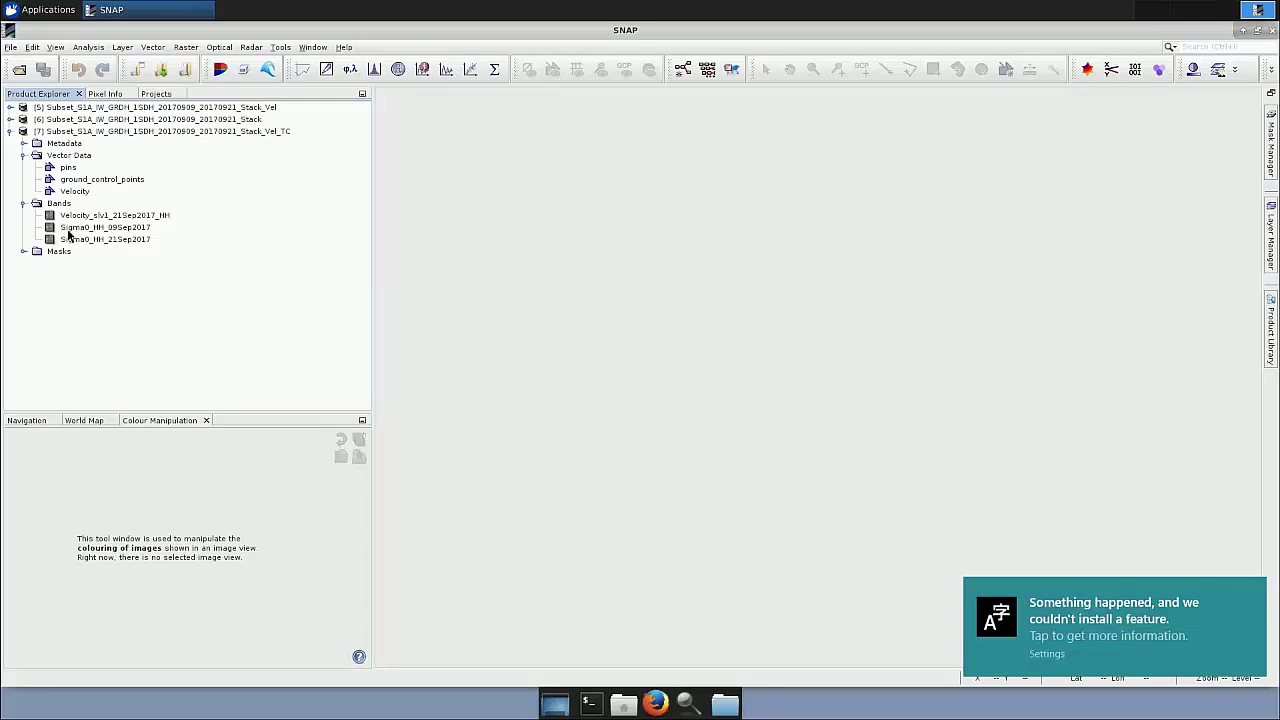
double_click(68, 229)
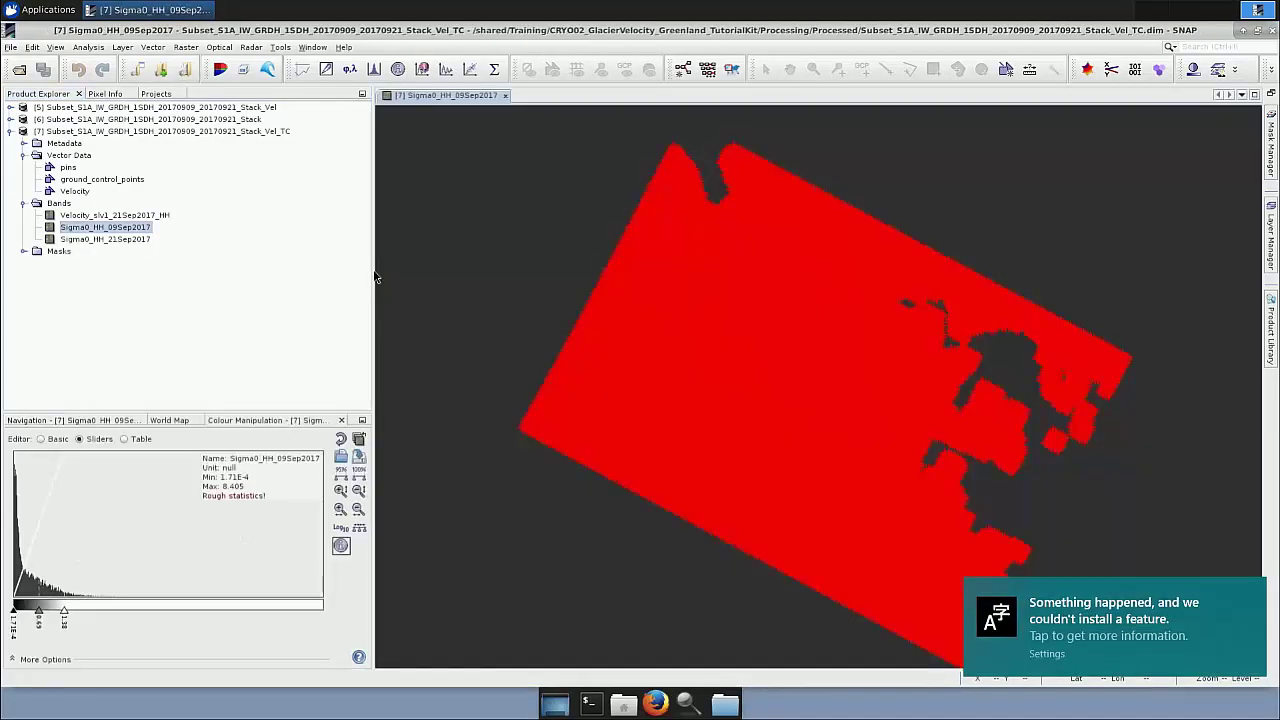
left_click_drag(292, 254, 280, 227)
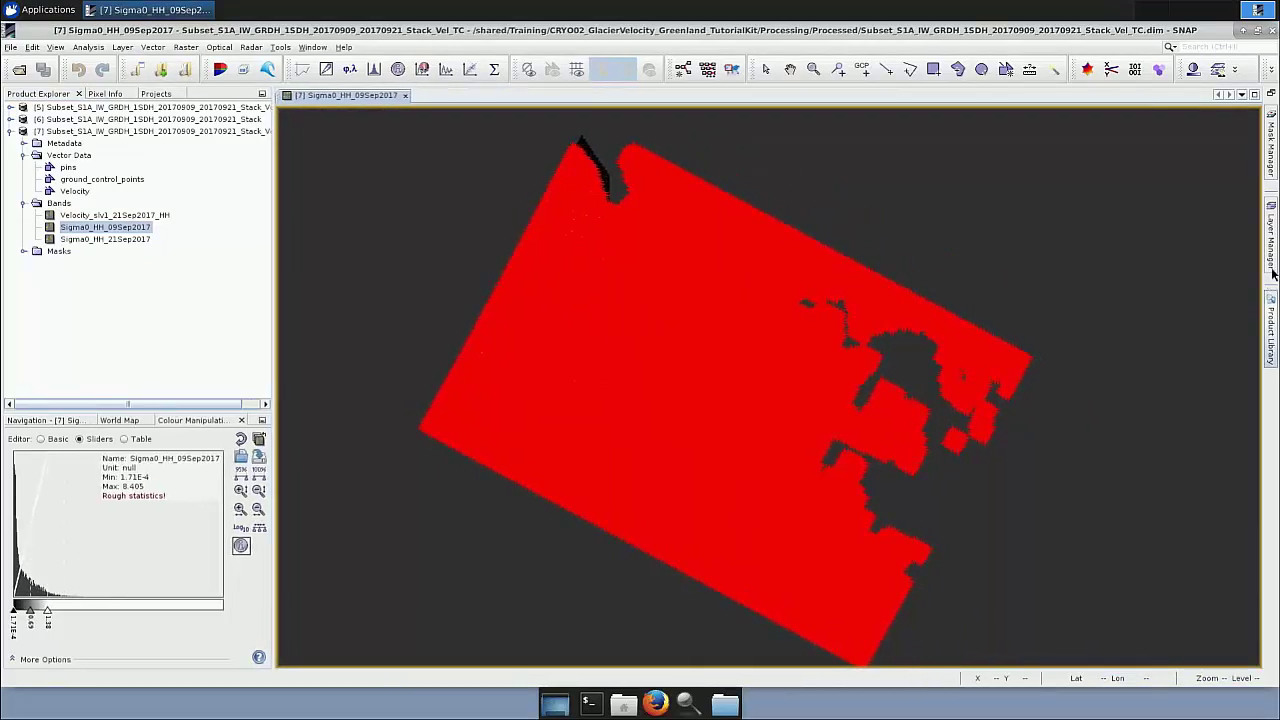
Hide the Velocity vector layer so that the Sigma0_HH_09Sep2017 image can be seen.
left_click(1271, 235)
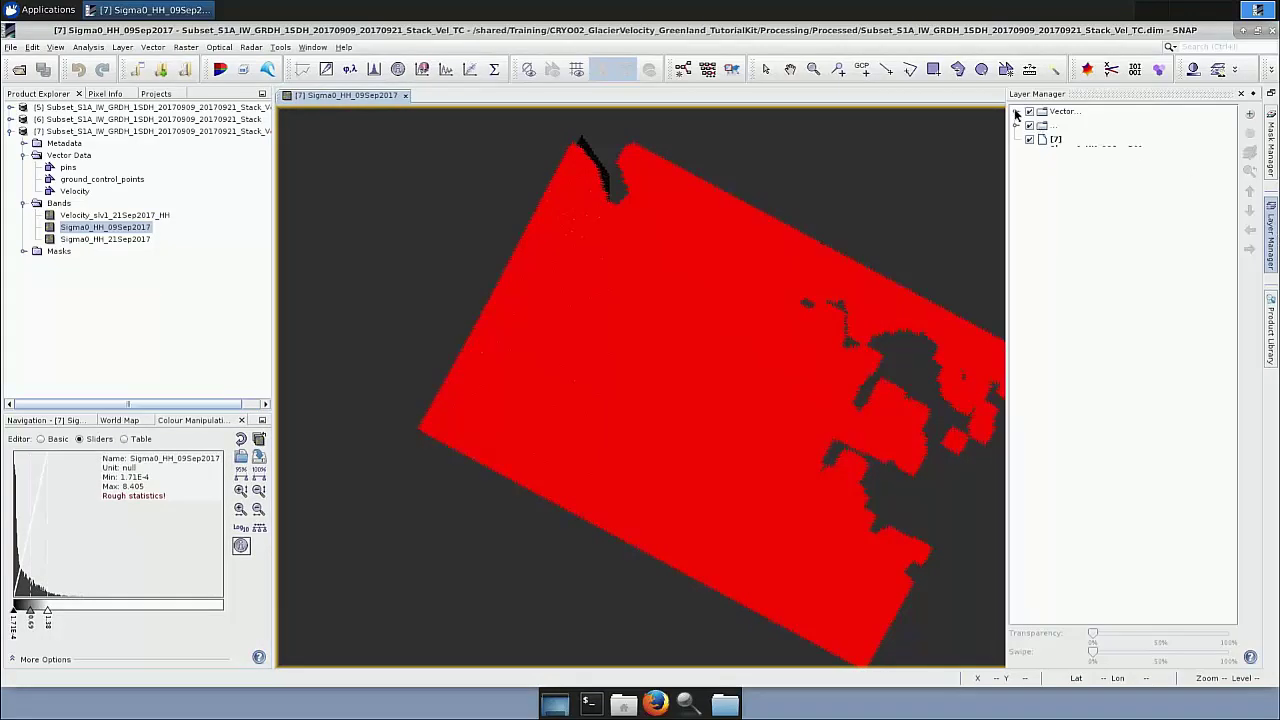
left_click(1016, 111)
left_click(1043, 153)
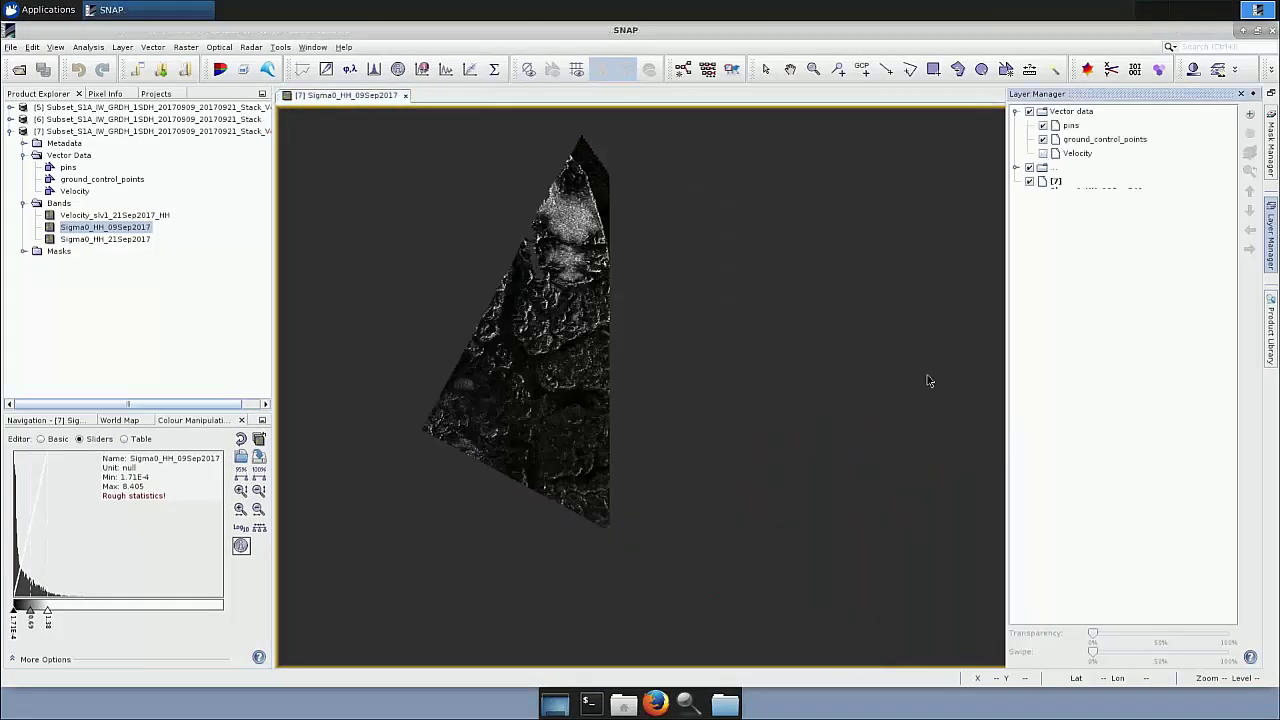
scroll(641, 399, "up", 2)
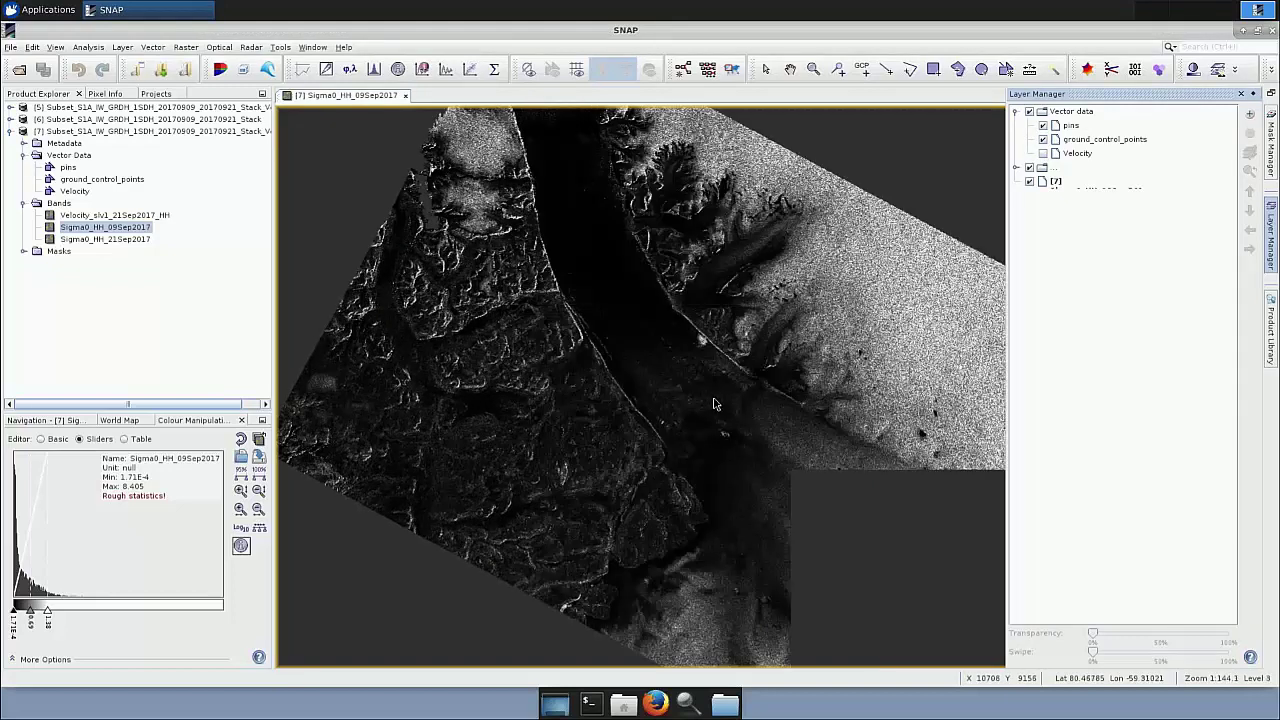
scroll(714, 404, "down", 2)
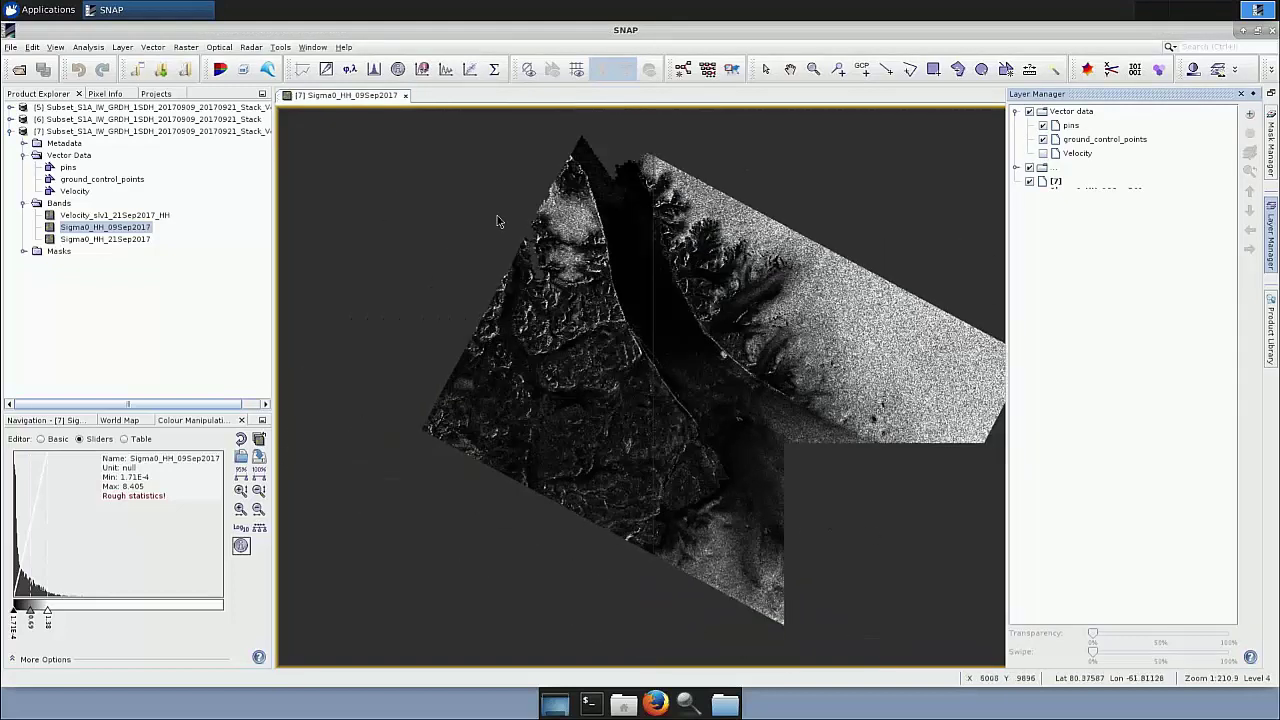
Check the location of the terrain-corrected product's footprint on the world map.
left_click(78, 424)
left_click(119, 420)
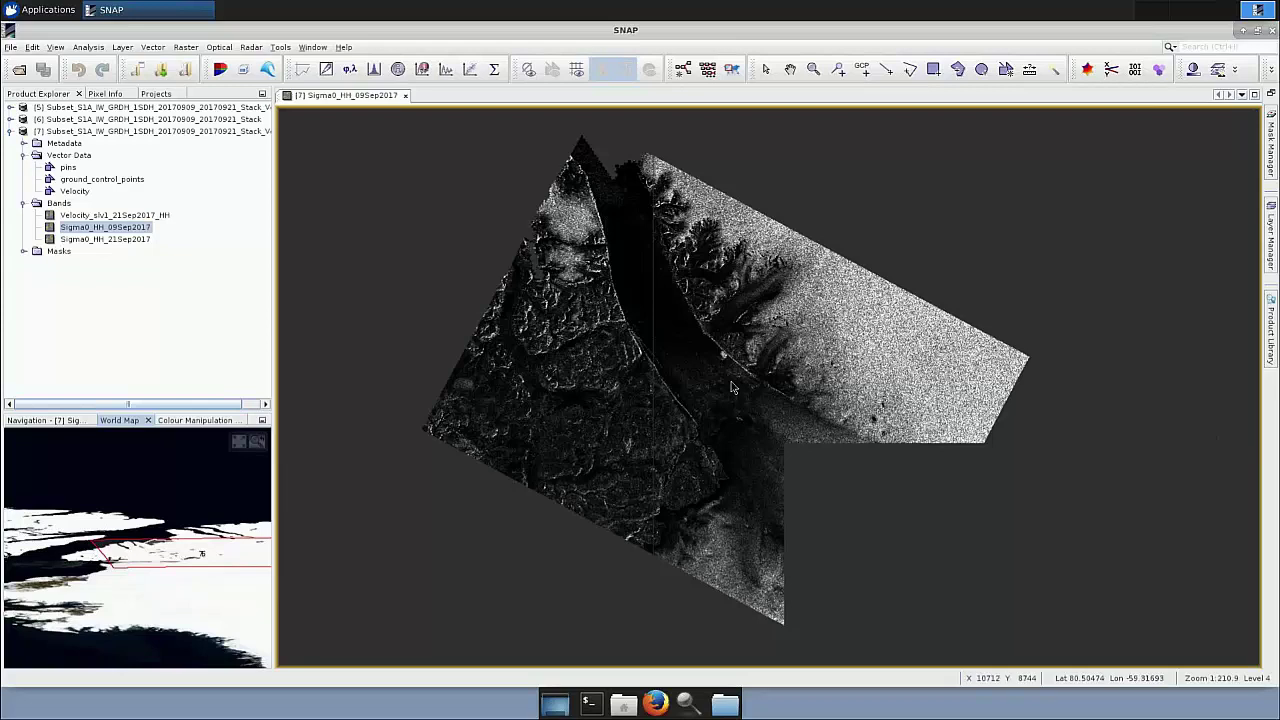
scroll(731, 388, "up", 1)
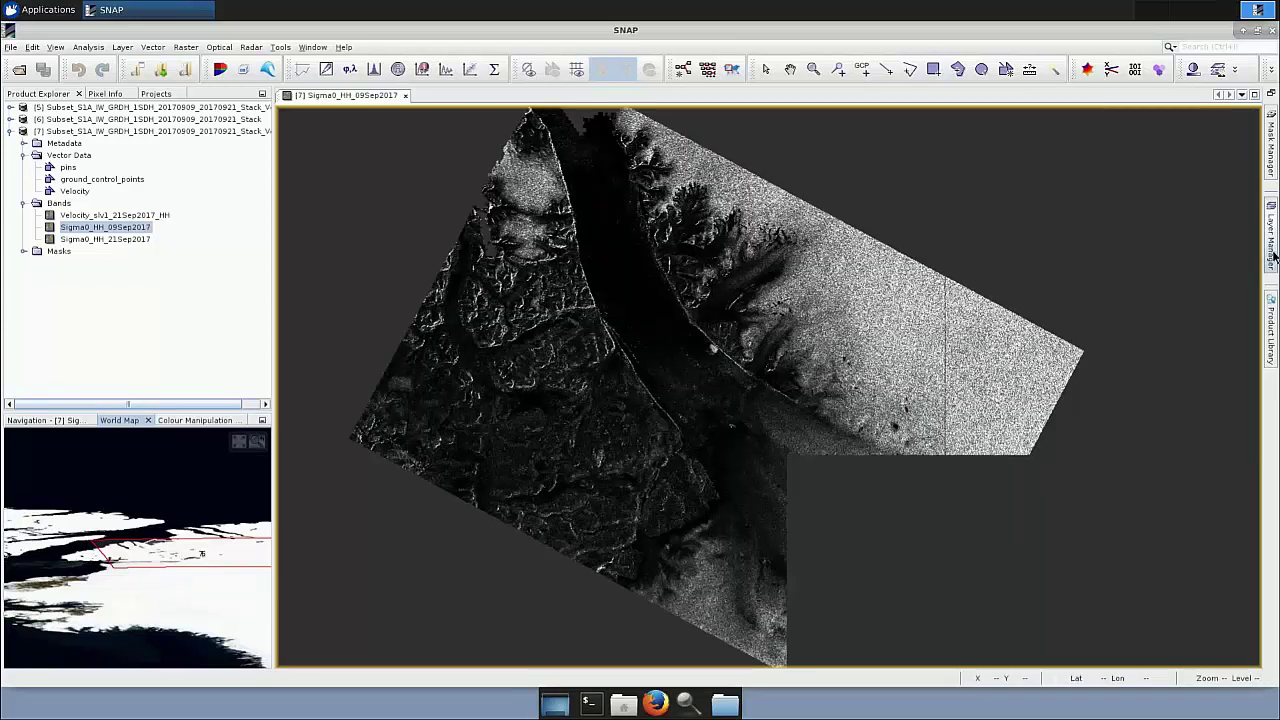
Add the Velocity_slv1_21Sep2017_HH band as an image layer over Sigma0_HH_09Sep2017 and return to the full image area.
left_click(1272, 252)
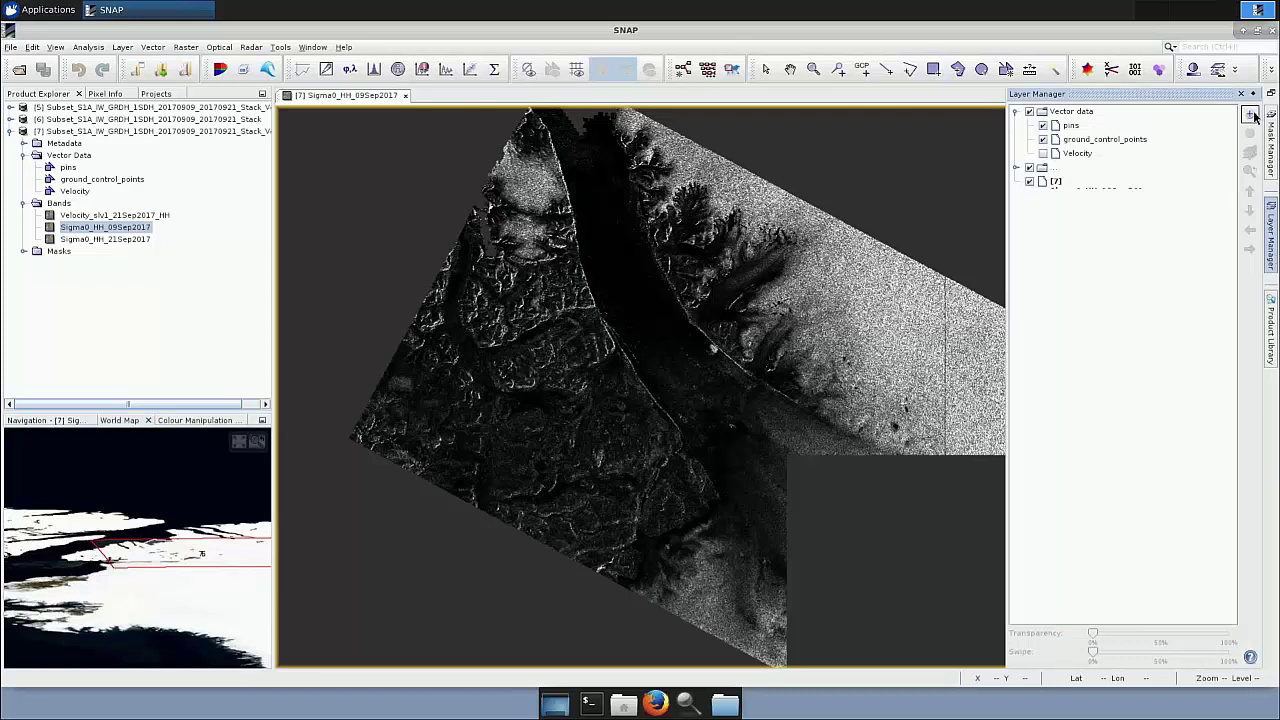
left_click(1250, 115)
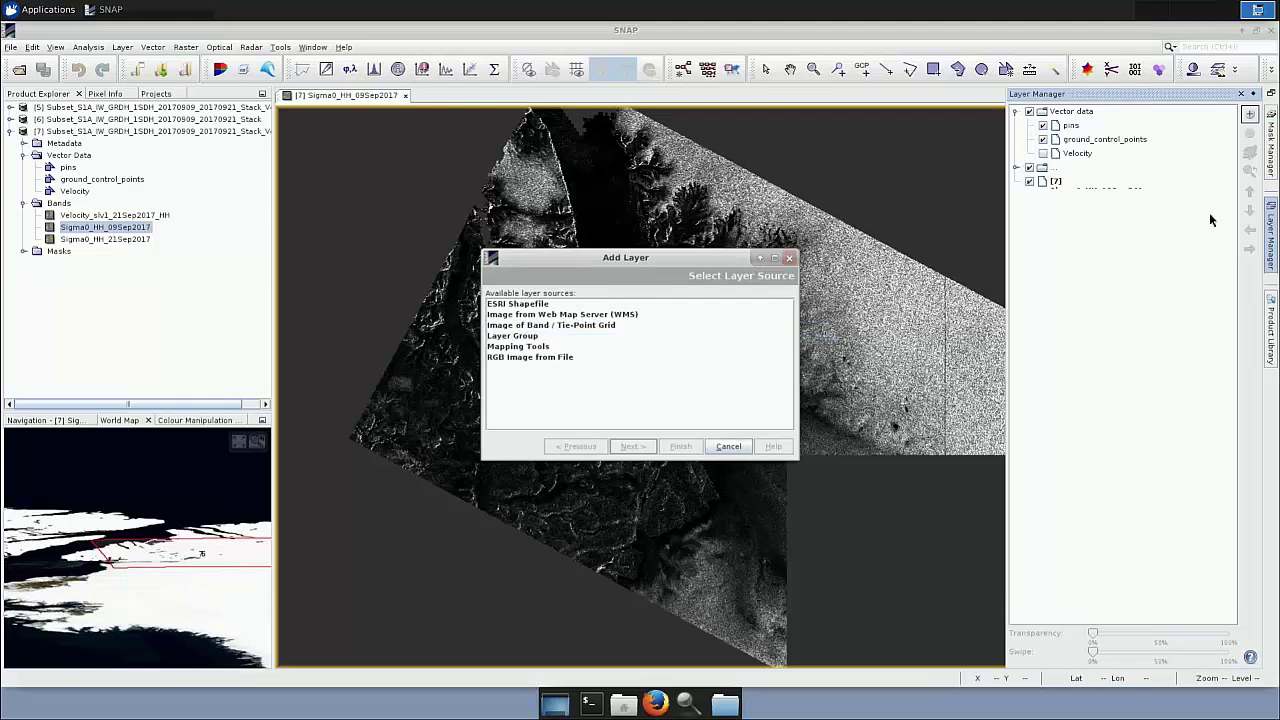
key("Escape")
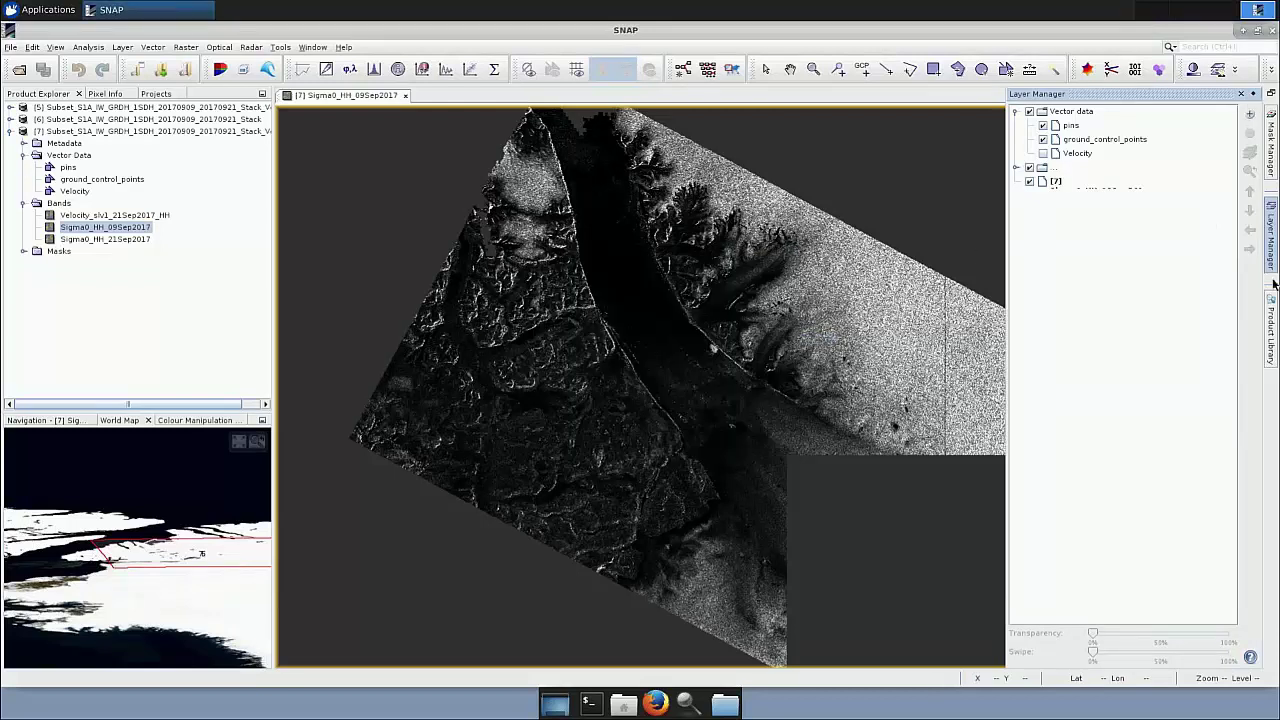
left_click(1248, 116)
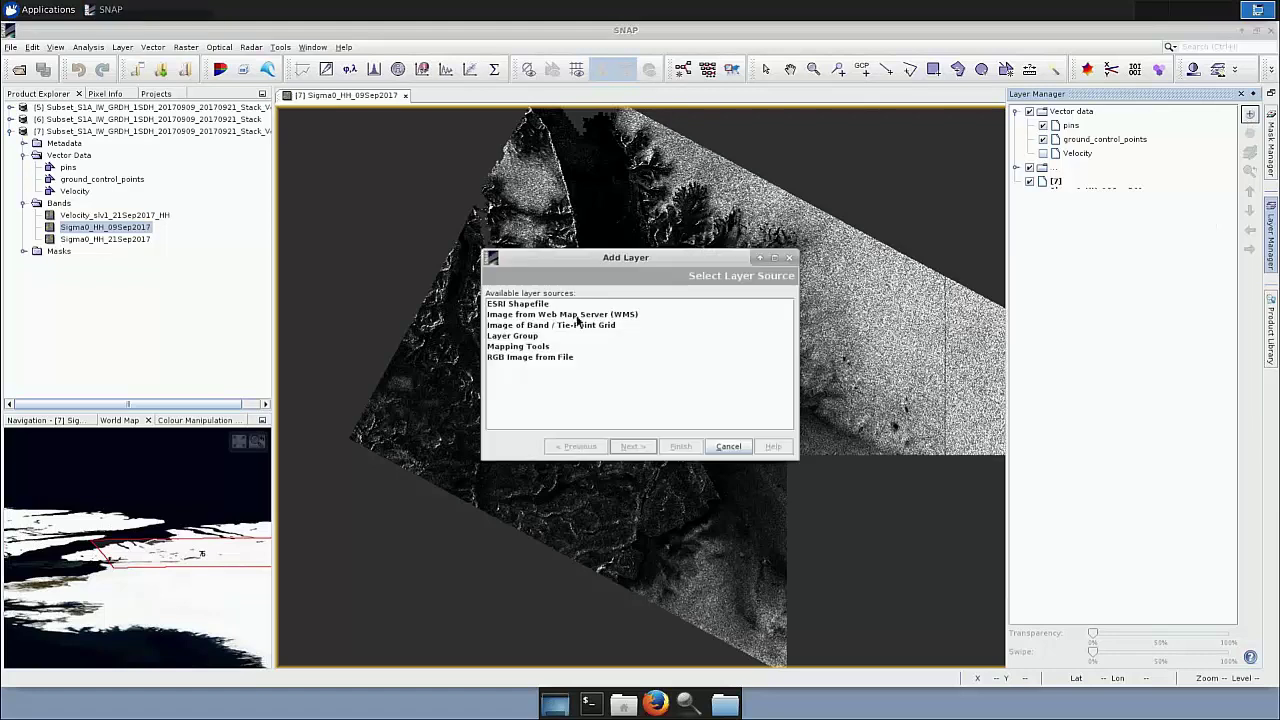
left_click(503, 327)
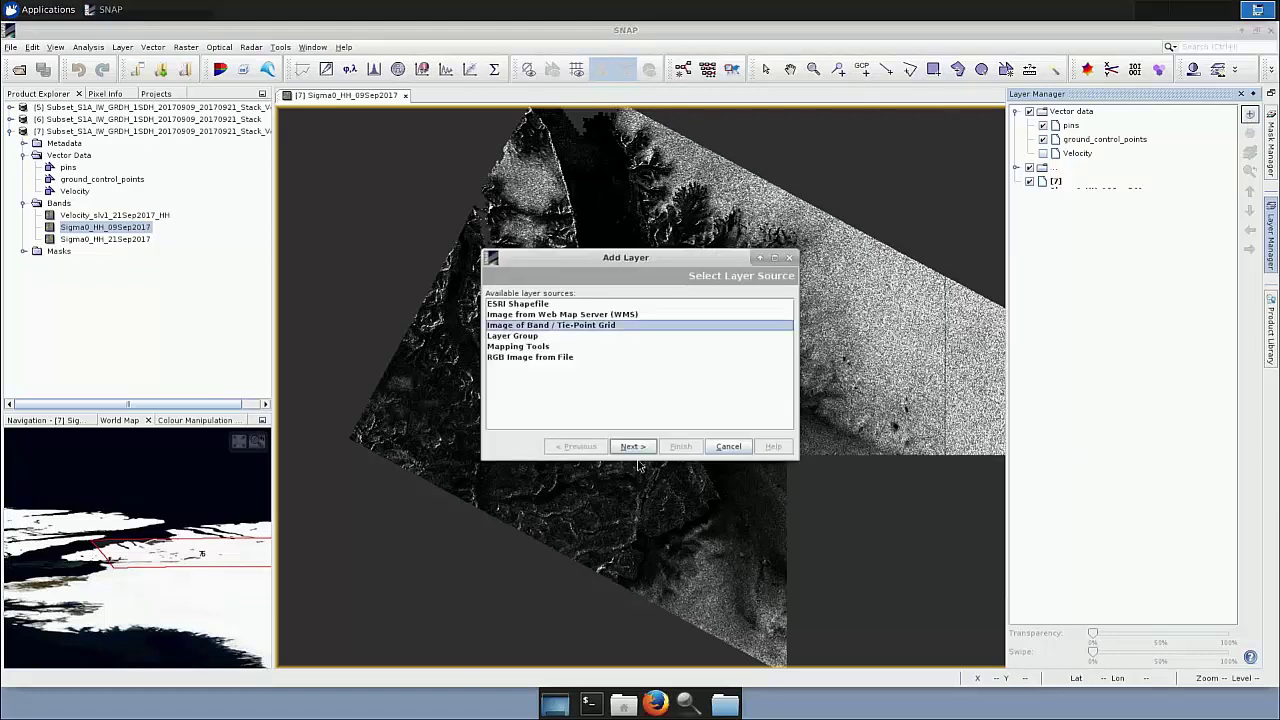
left_click(633, 446)
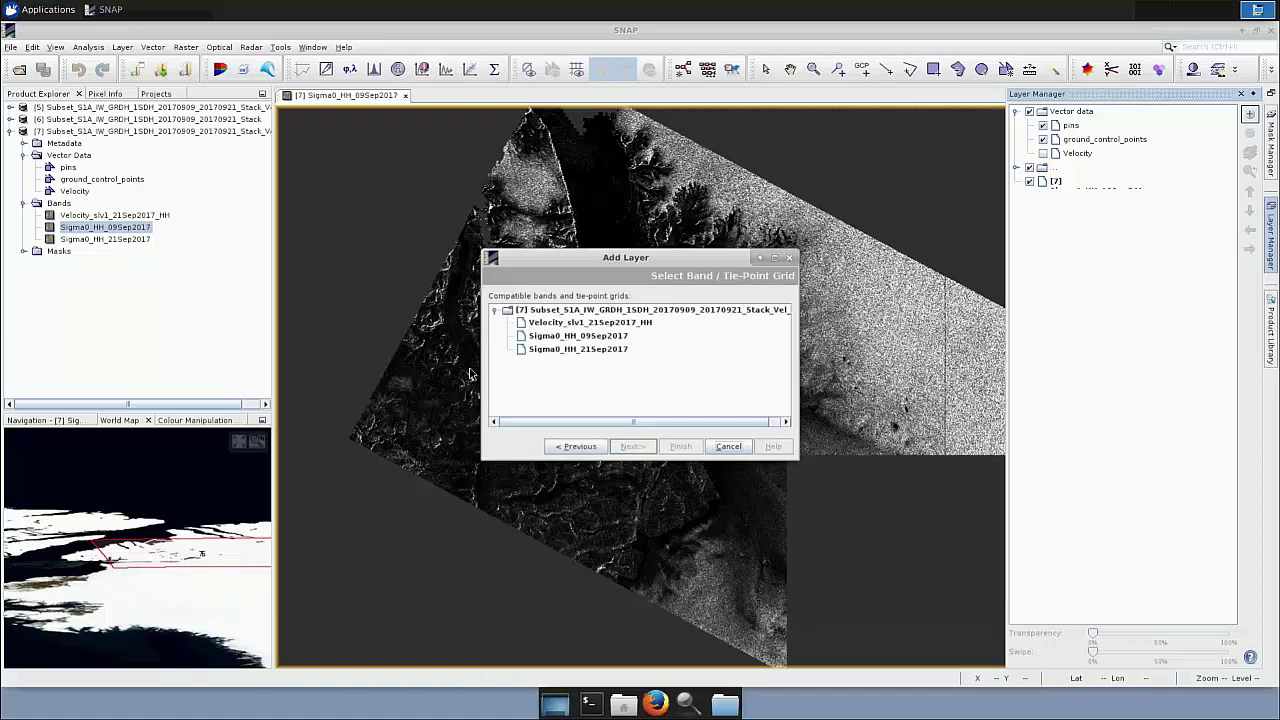
left_click(527, 324)
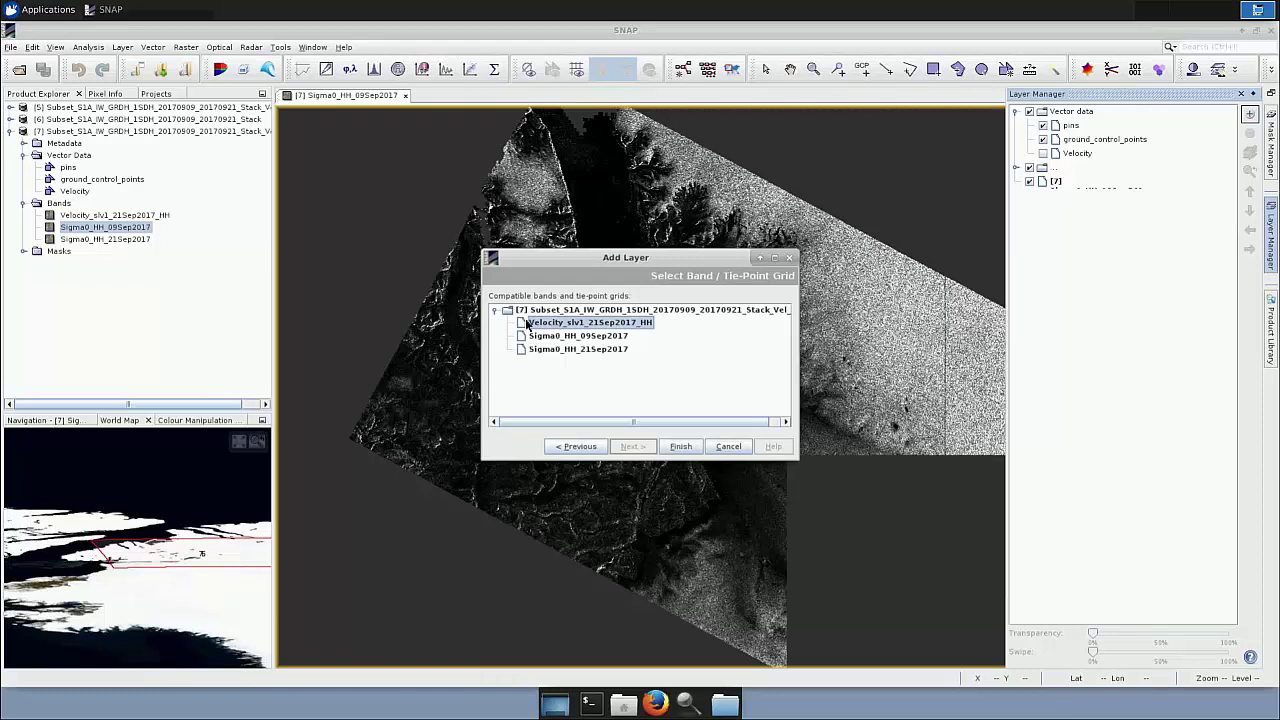
left_click(684, 448)
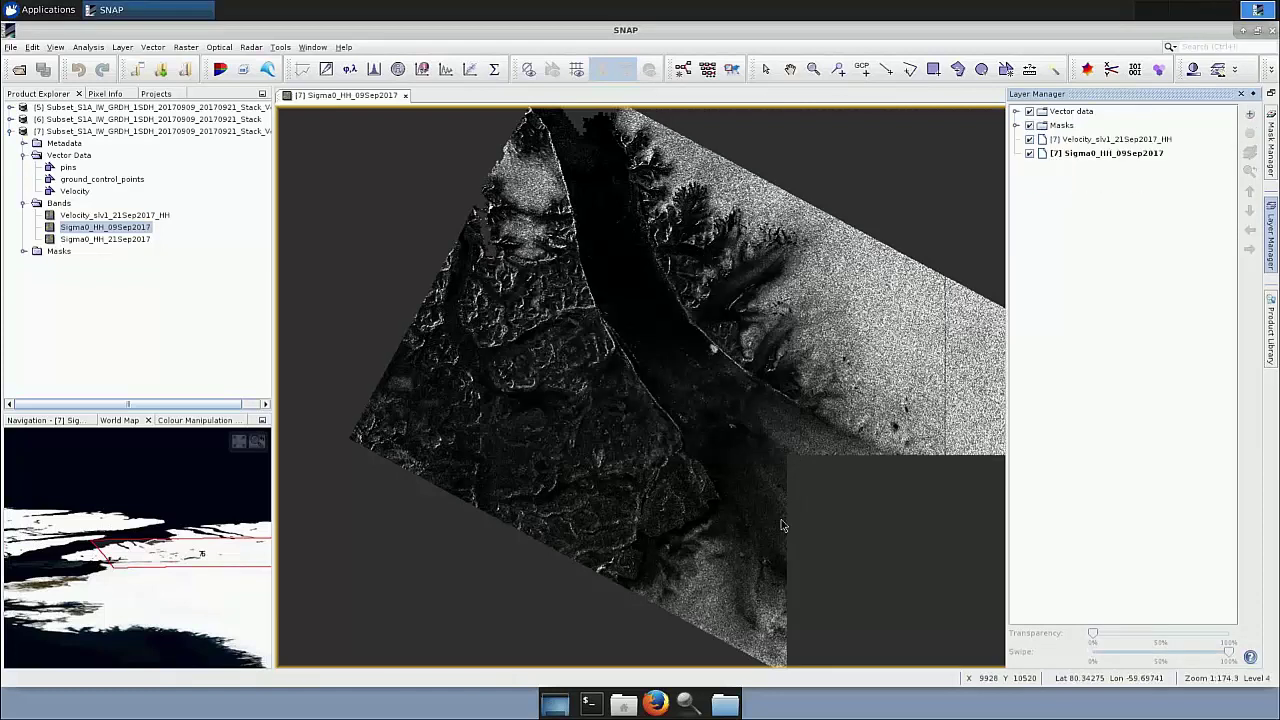
scroll(661, 421, "up", 1)
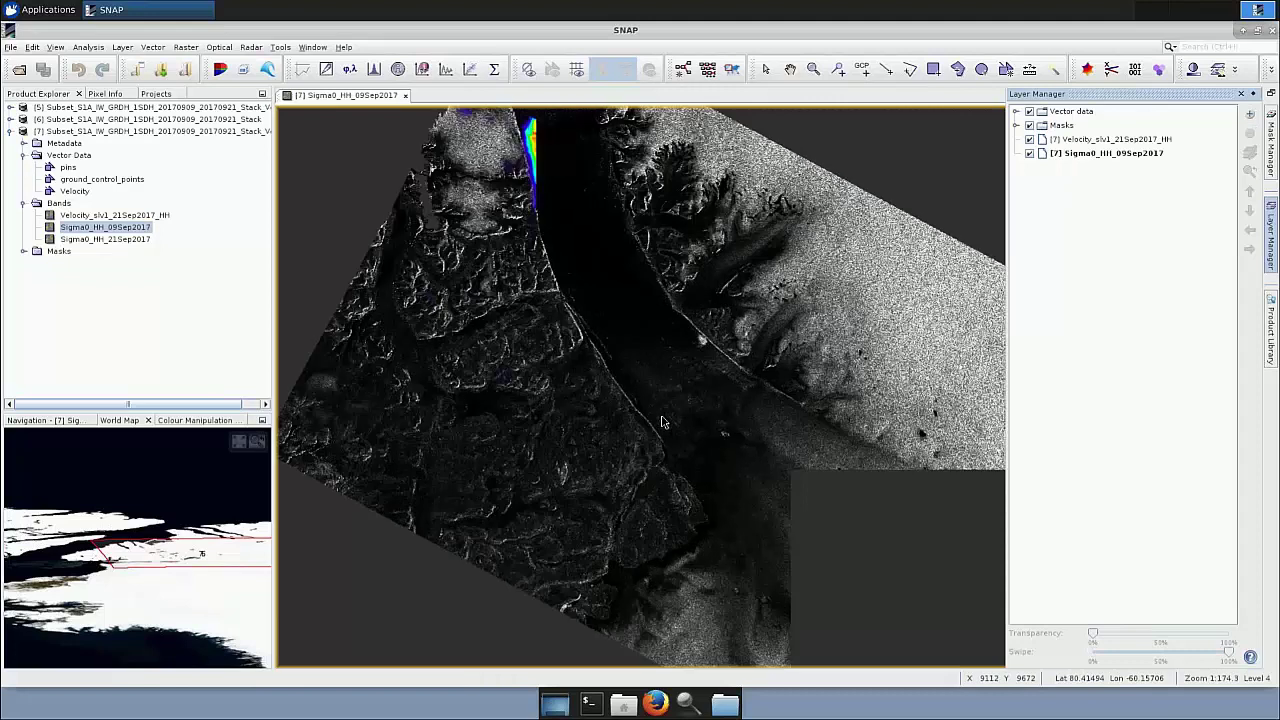
scroll(622, 433, "down", 1)
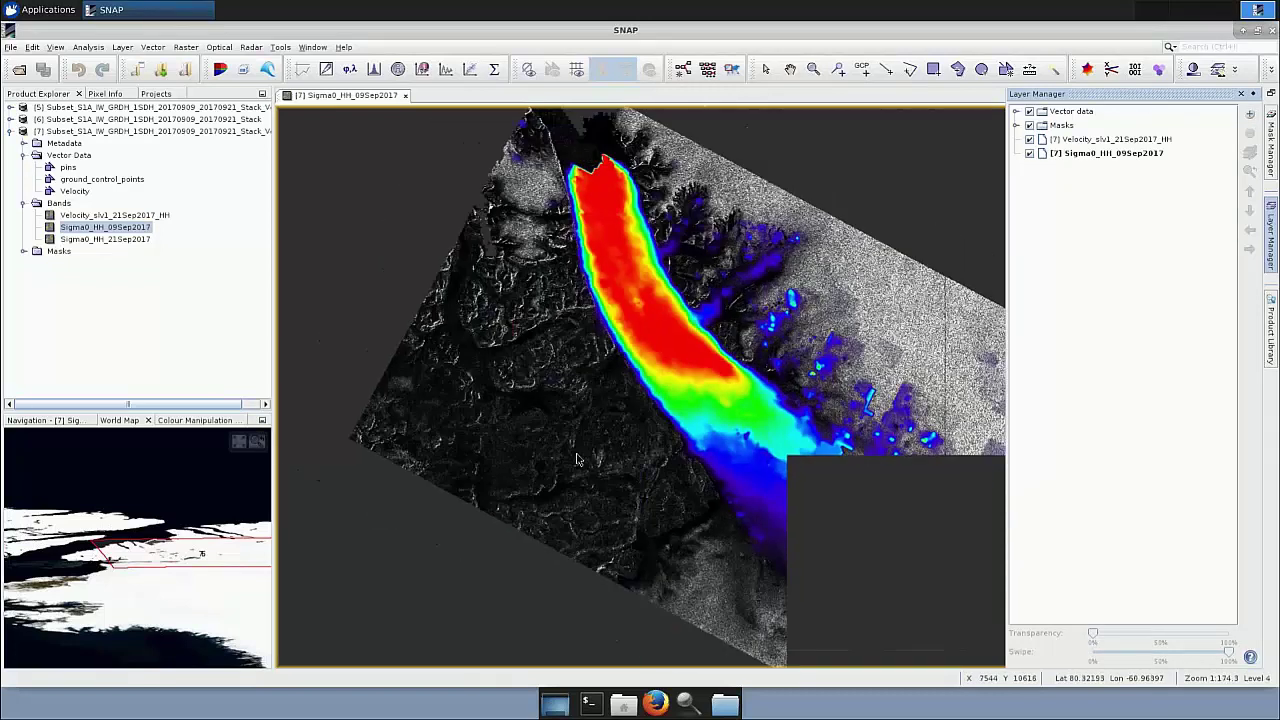
left_click(530, 442)
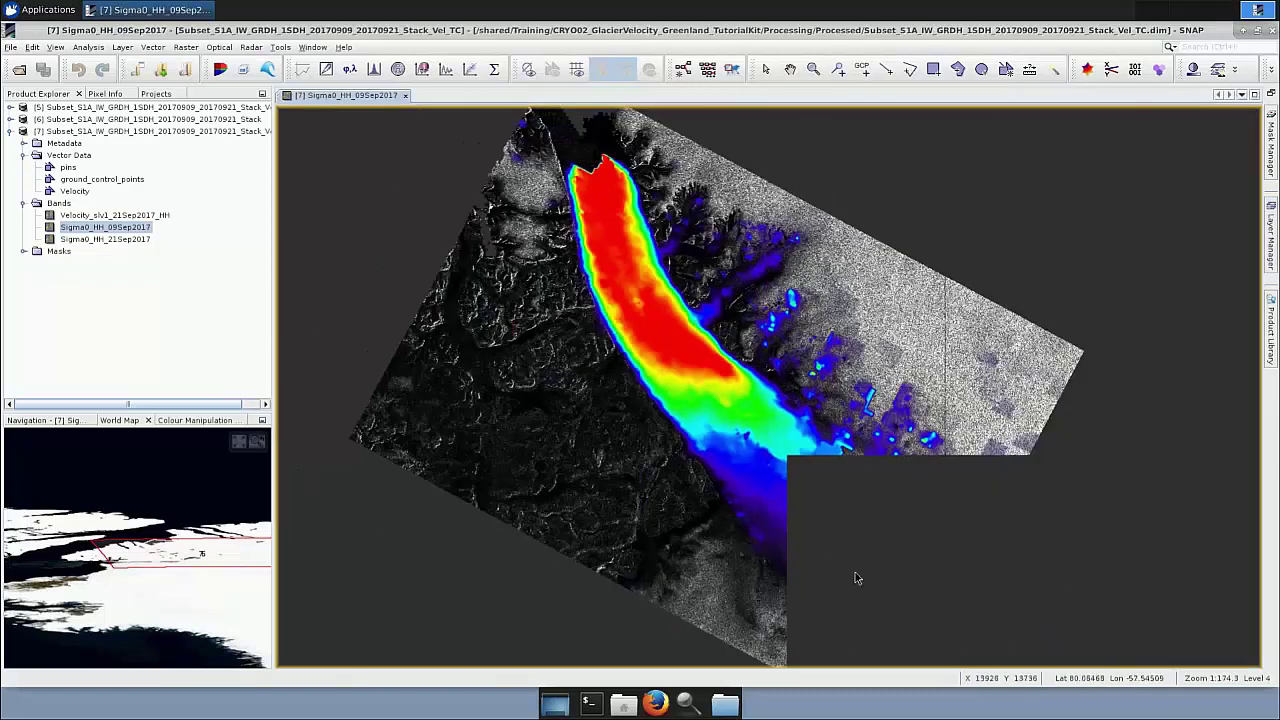
Examine the velocity overlay up close along the glacier's slower, inland southeastern part.
scroll(890, 603, "up", 1)
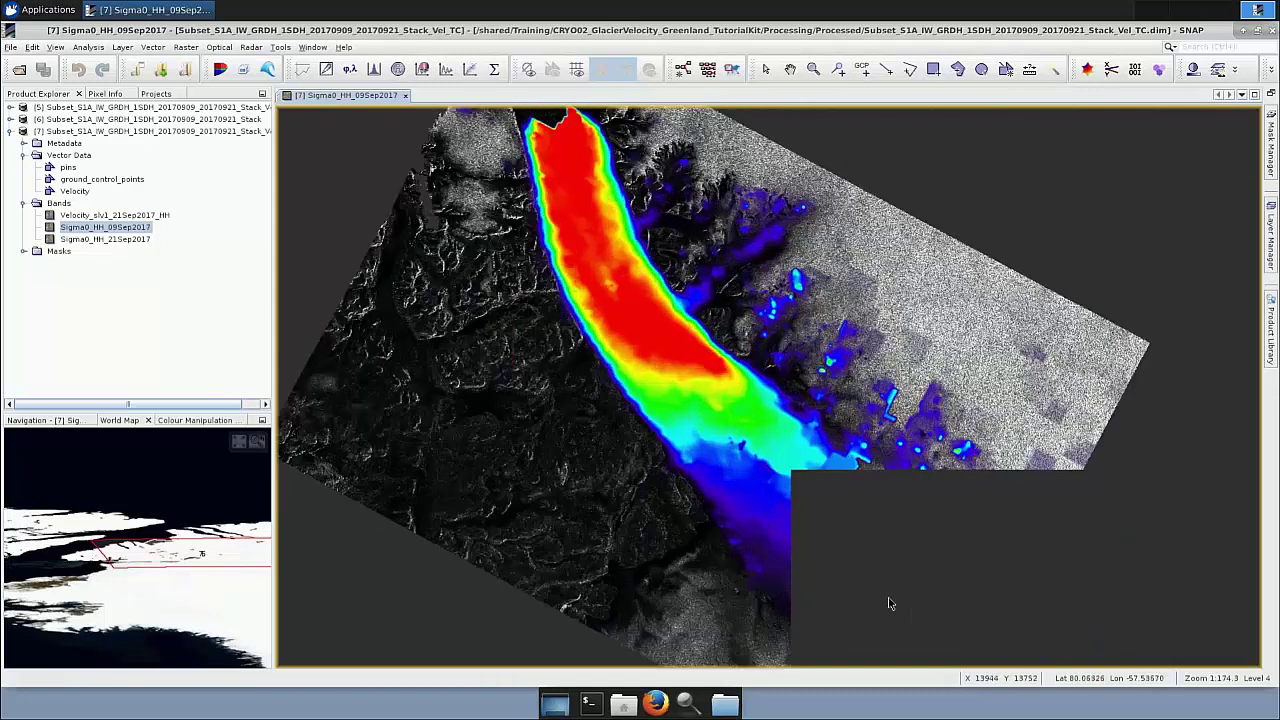
scroll(893, 605, "up", 1)
scroll(895, 607, "up", 1)
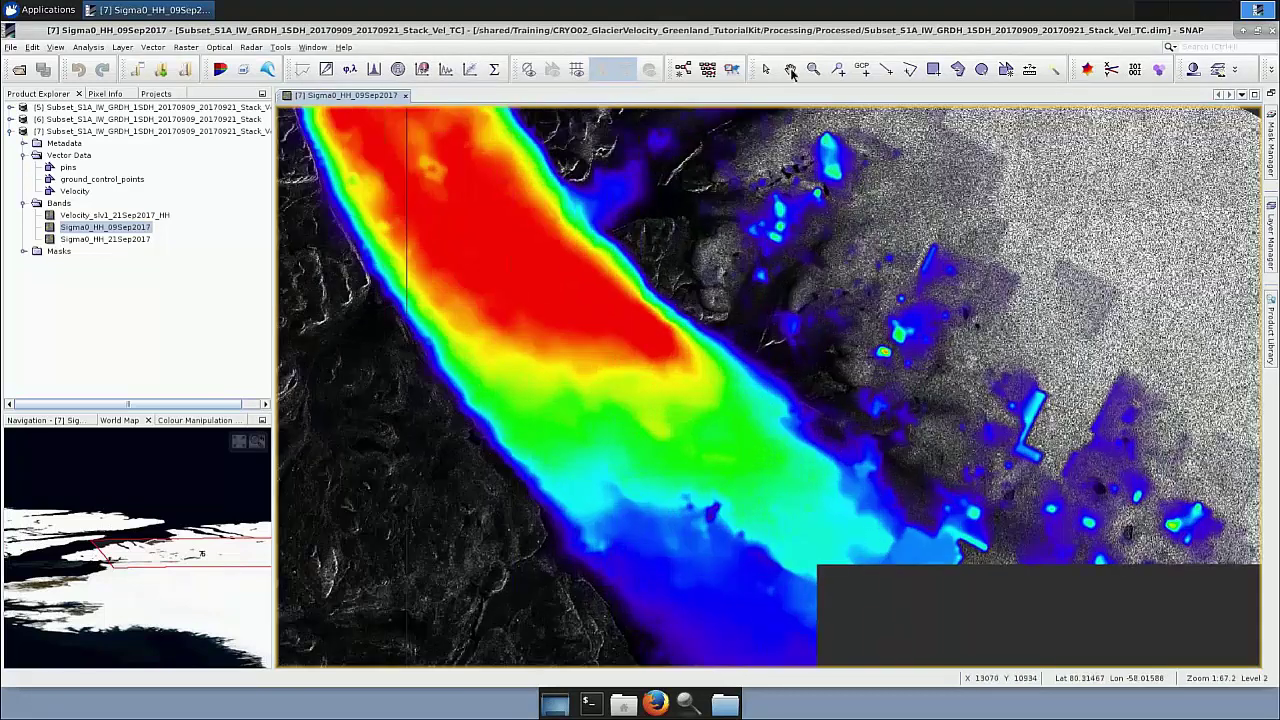
left_click(790, 70)
scroll(838, 335, "up", 1)
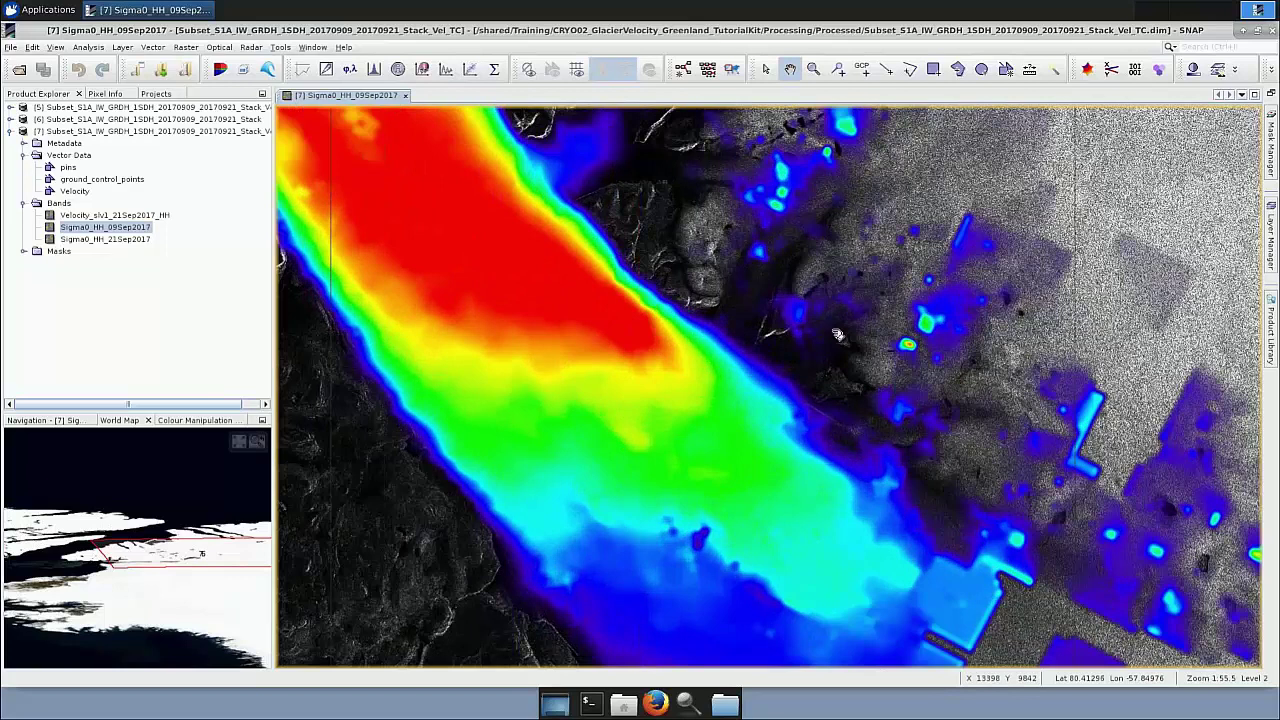
left_click_drag(838, 335, 832, 318)
left_click_drag(893, 527, 848, 352)
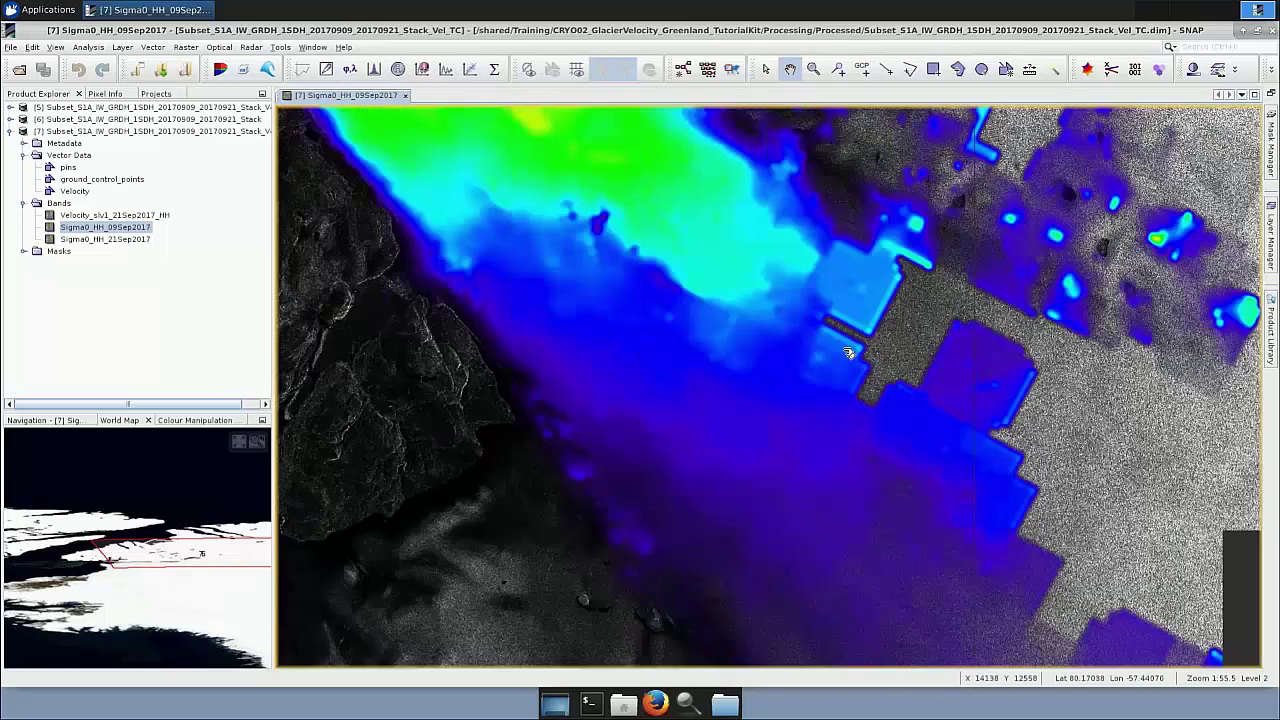
left_click_drag(1001, 610, 916, 473)
left_click_drag(935, 655, 812, 613)
left_click_drag(881, 448, 891, 578)
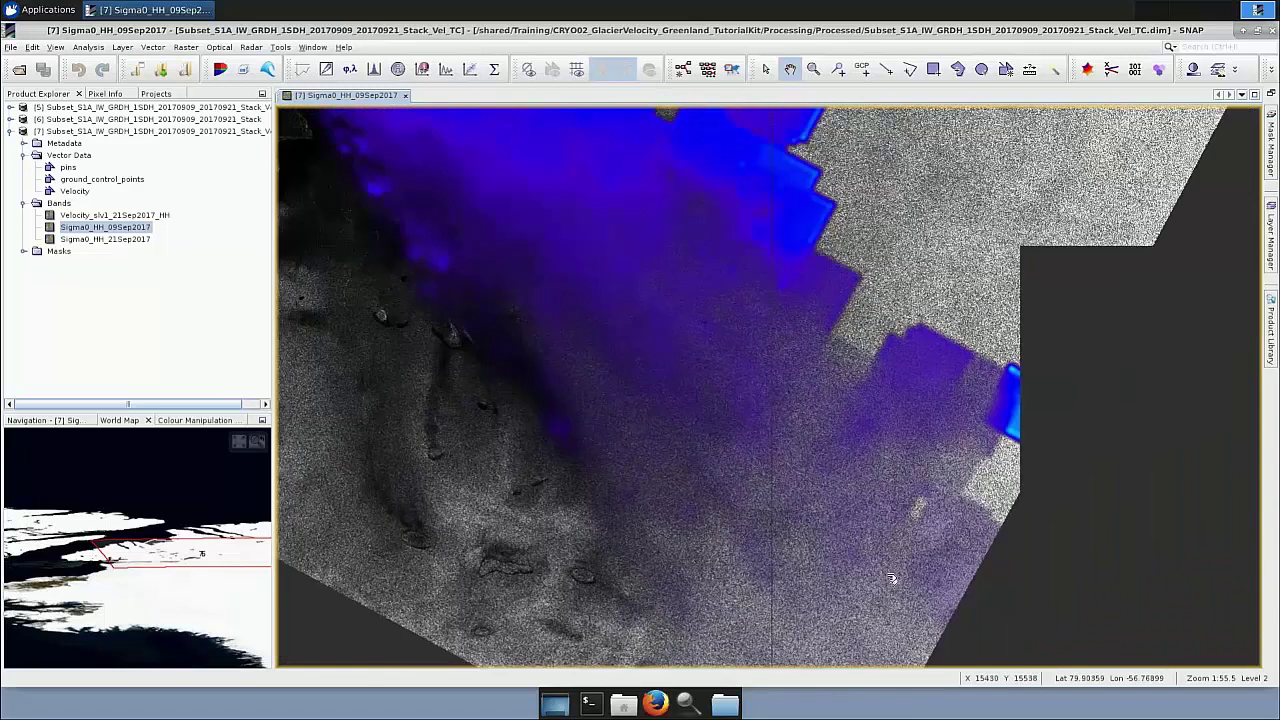
scroll(911, 528, "up", 2)
scroll(911, 528, "down", 10)
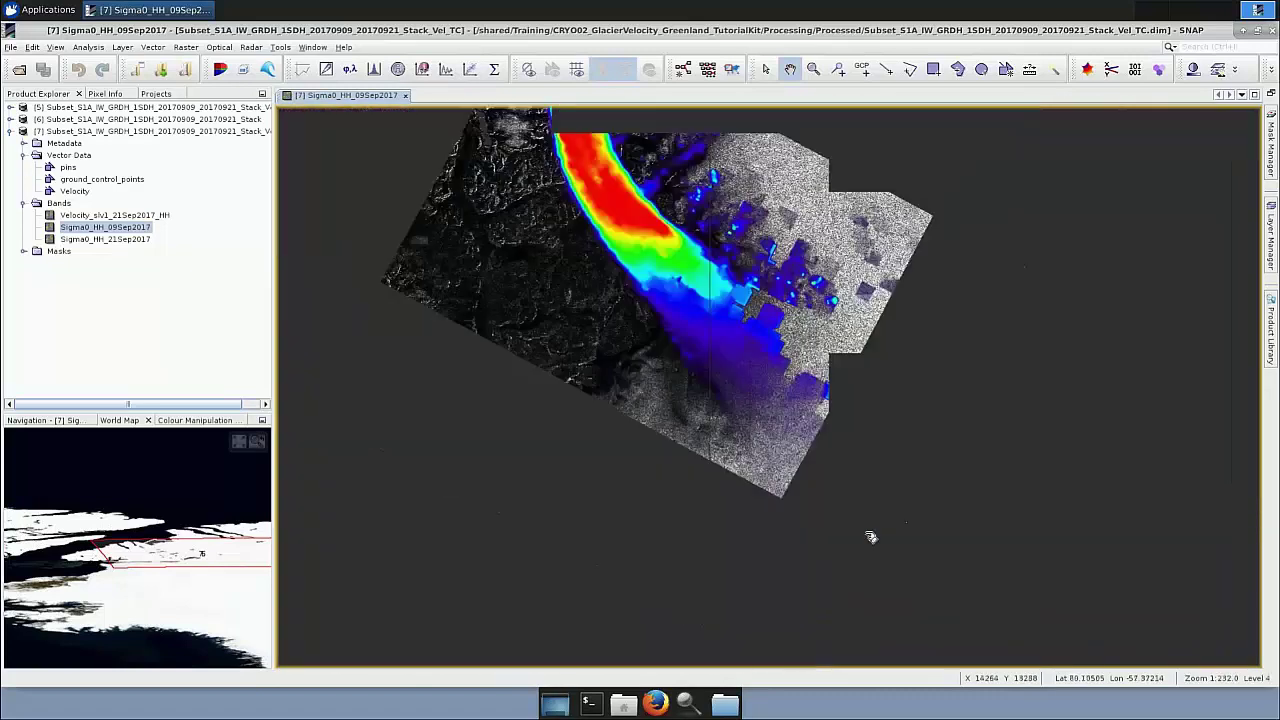
Recentre the velocity overlay and fit the whole image in the view.
left_click_drag(841, 513, 871, 549)
left_click_drag(831, 492, 860, 554)
left_click_drag(717, 274, 720, 304)
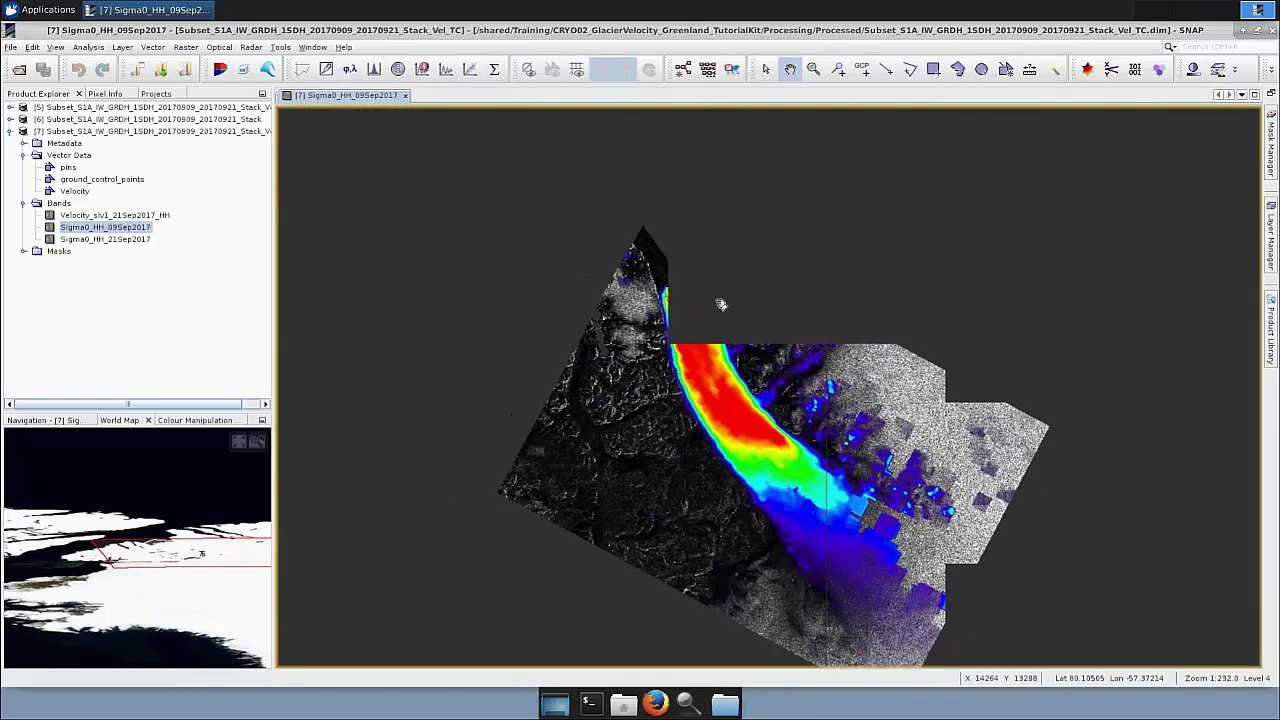
scroll(720, 304, "up", 2)
scroll(409, 431, "down", 4)
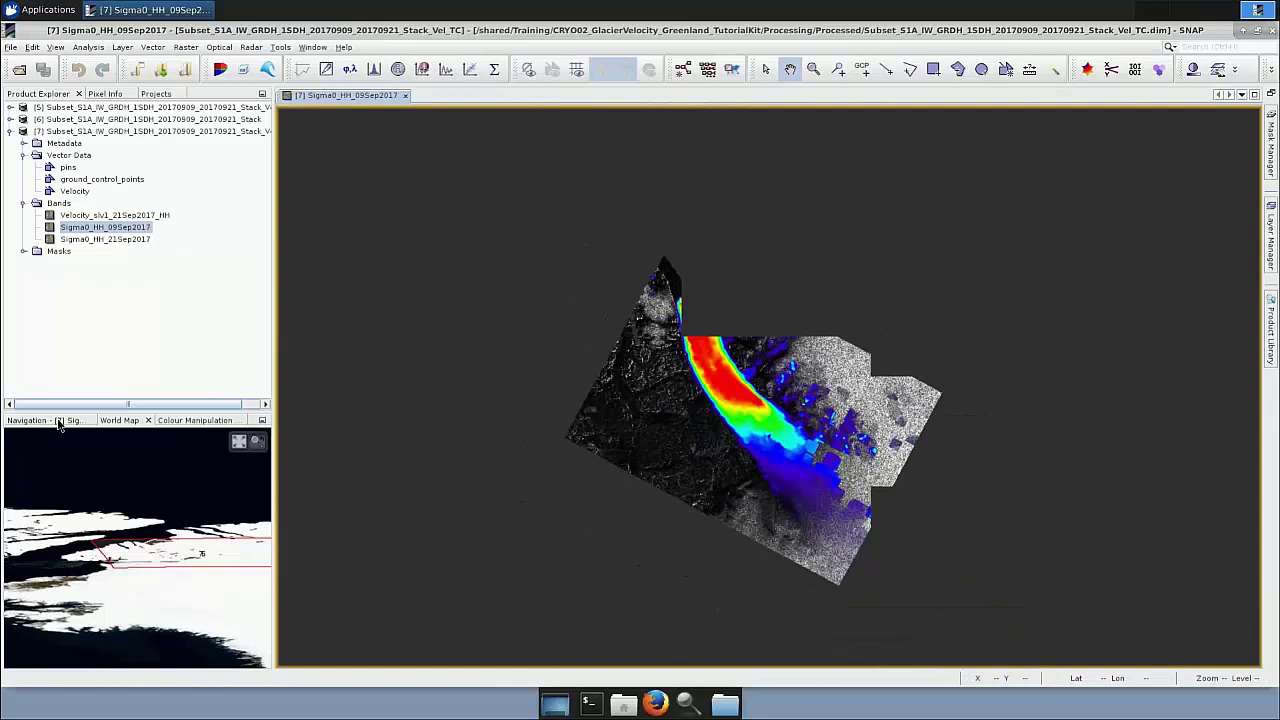
left_click(85, 422)
left_click(256, 494)
scroll(390, 512, "up", 2)
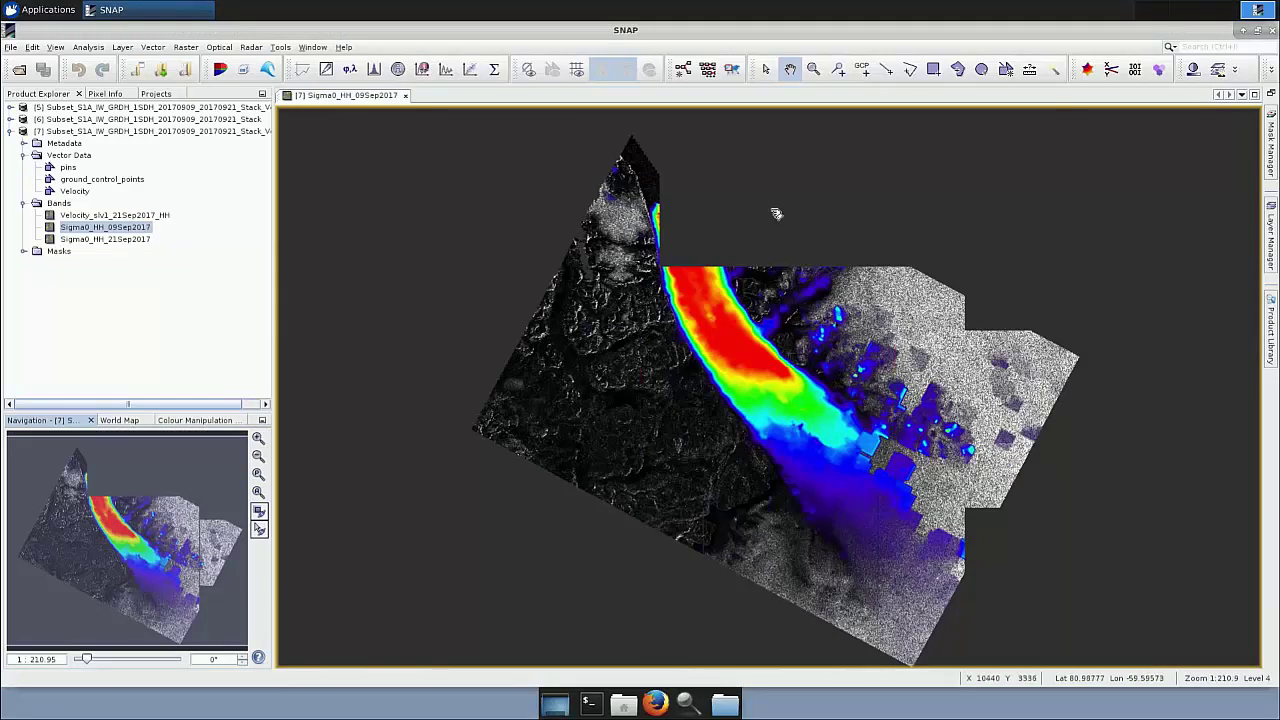
Examine the velocity overlay along the glacier's fast-flowing tongue up close, then view the whole scene again.
scroll(750, 202, "up", 1)
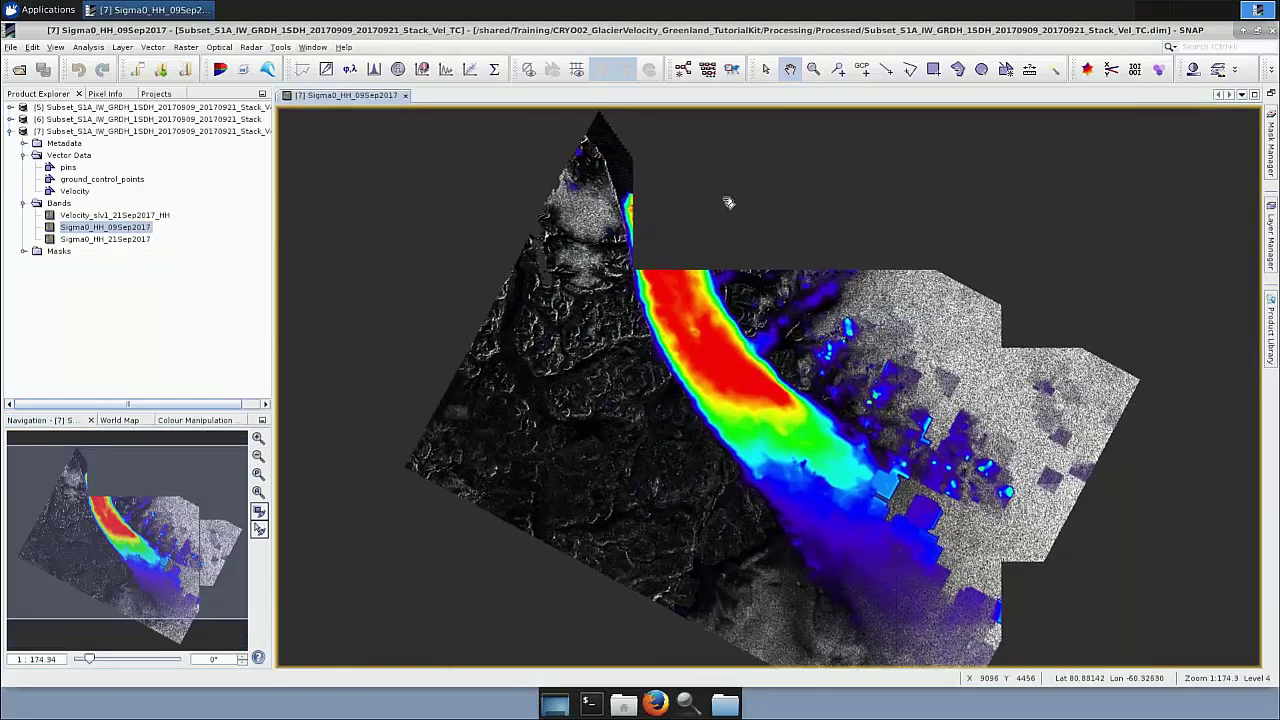
left_click_drag(728, 202, 696, 285)
scroll(696, 285, "up", 2)
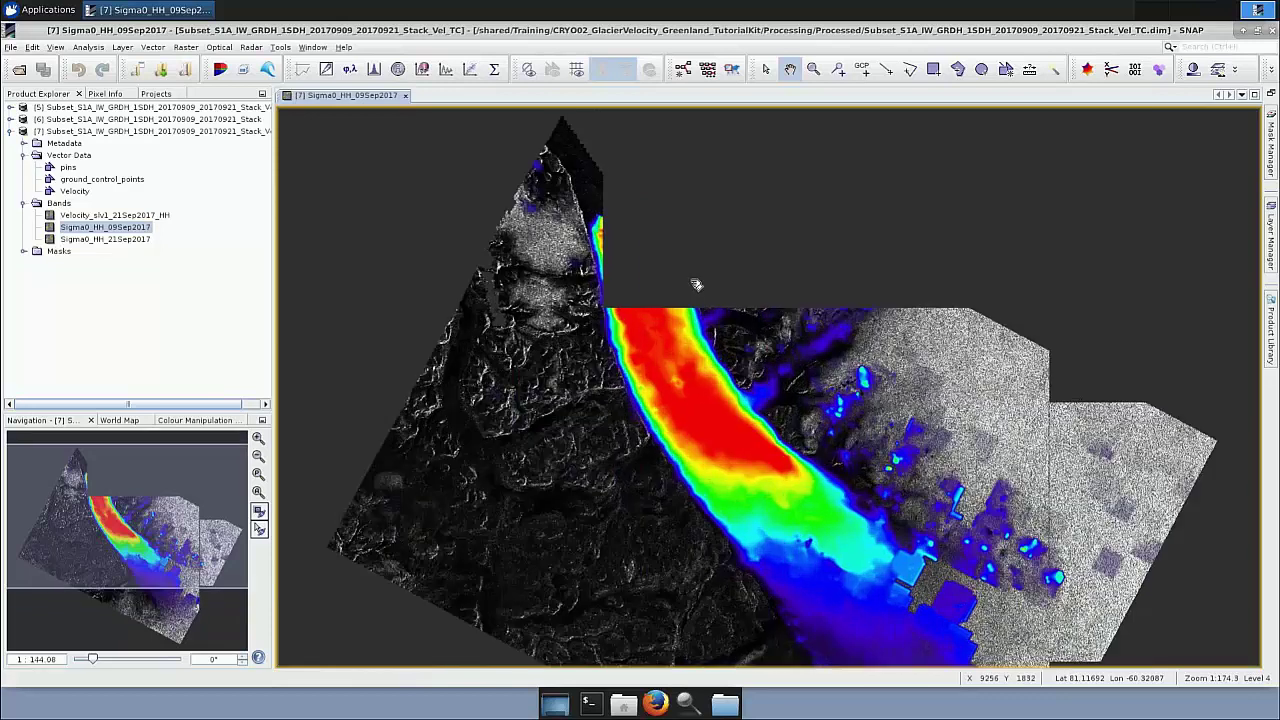
scroll(696, 285, "up", 3)
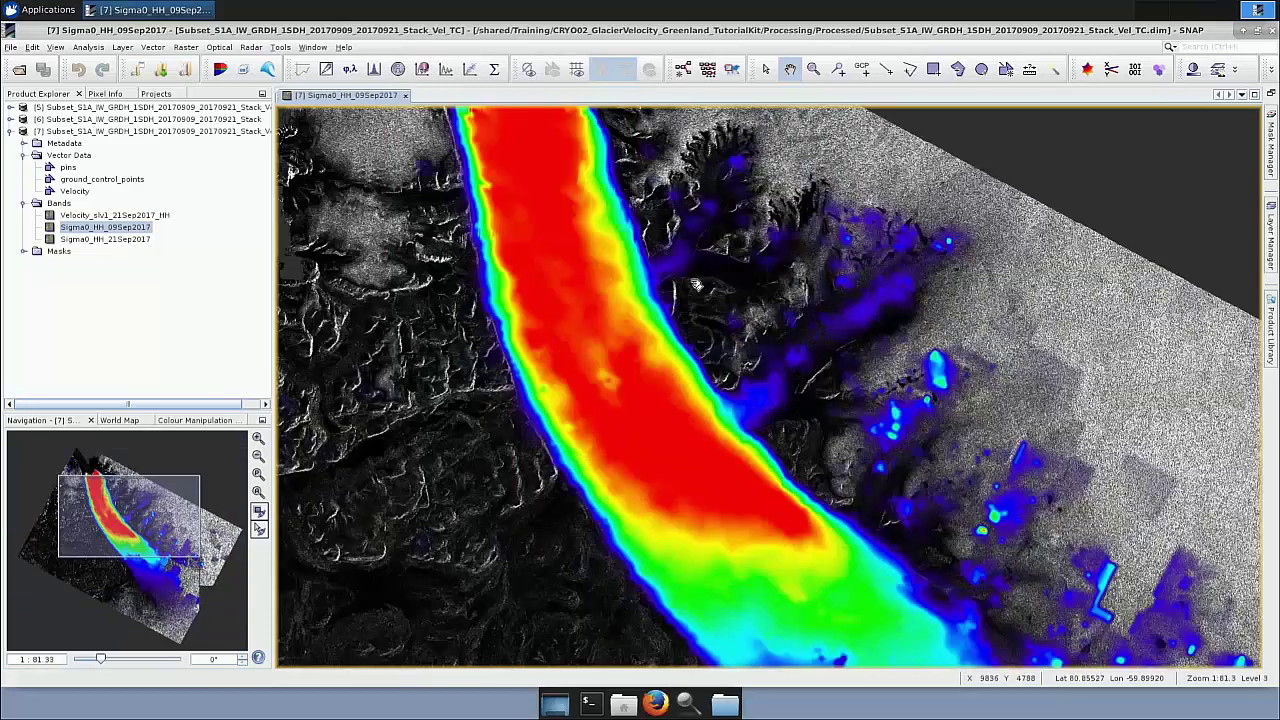
scroll(696, 285, "up", 2)
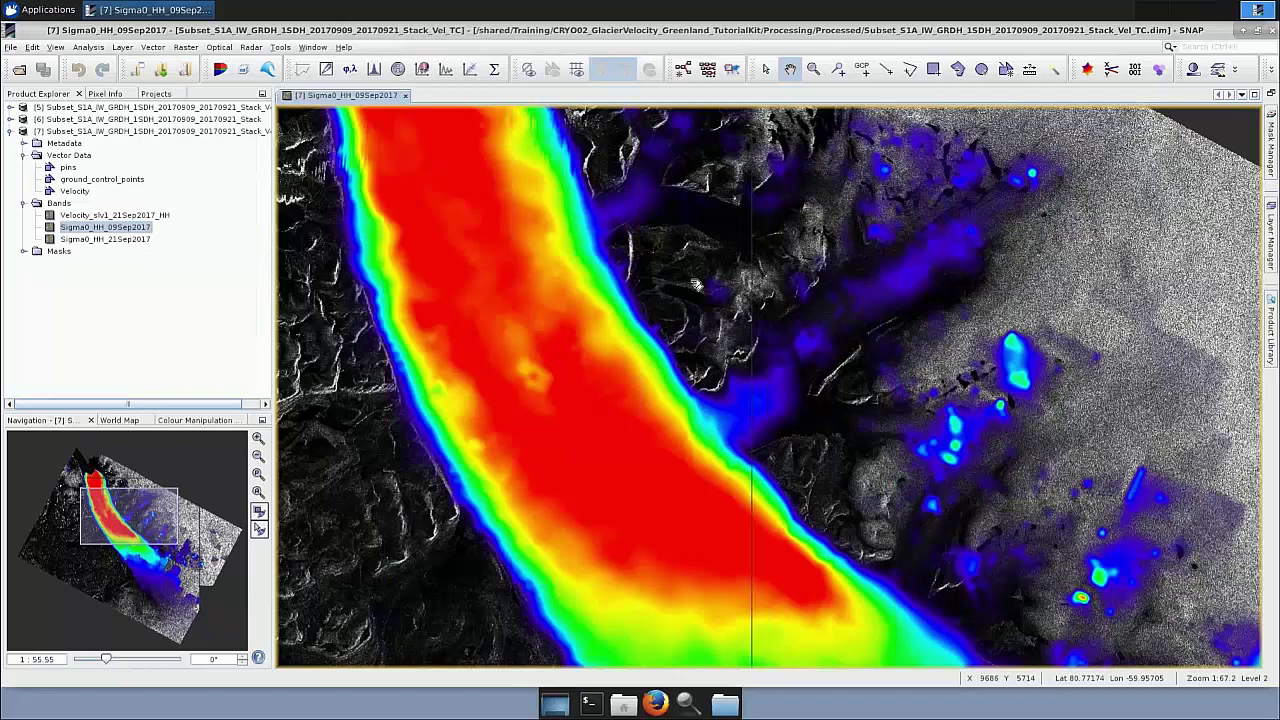
scroll(562, 490, "down", 1)
scroll(562, 490, "down", 1)
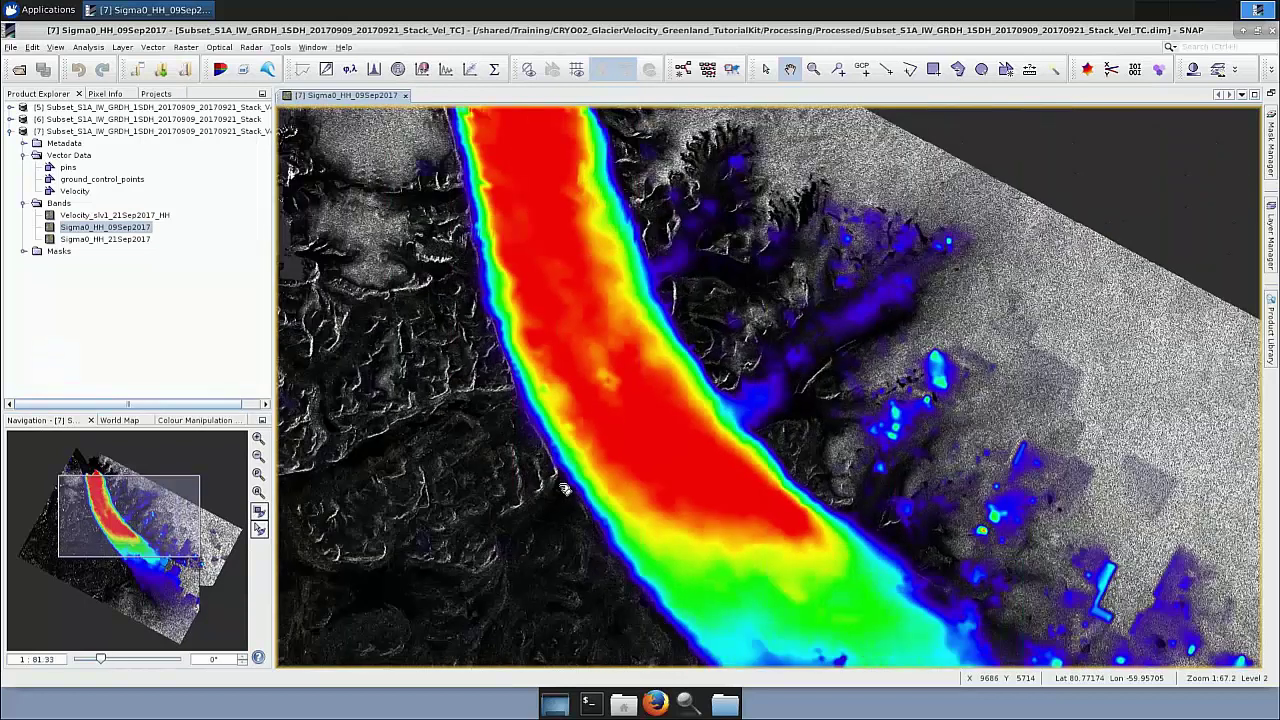
scroll(564, 489, "down", 2)
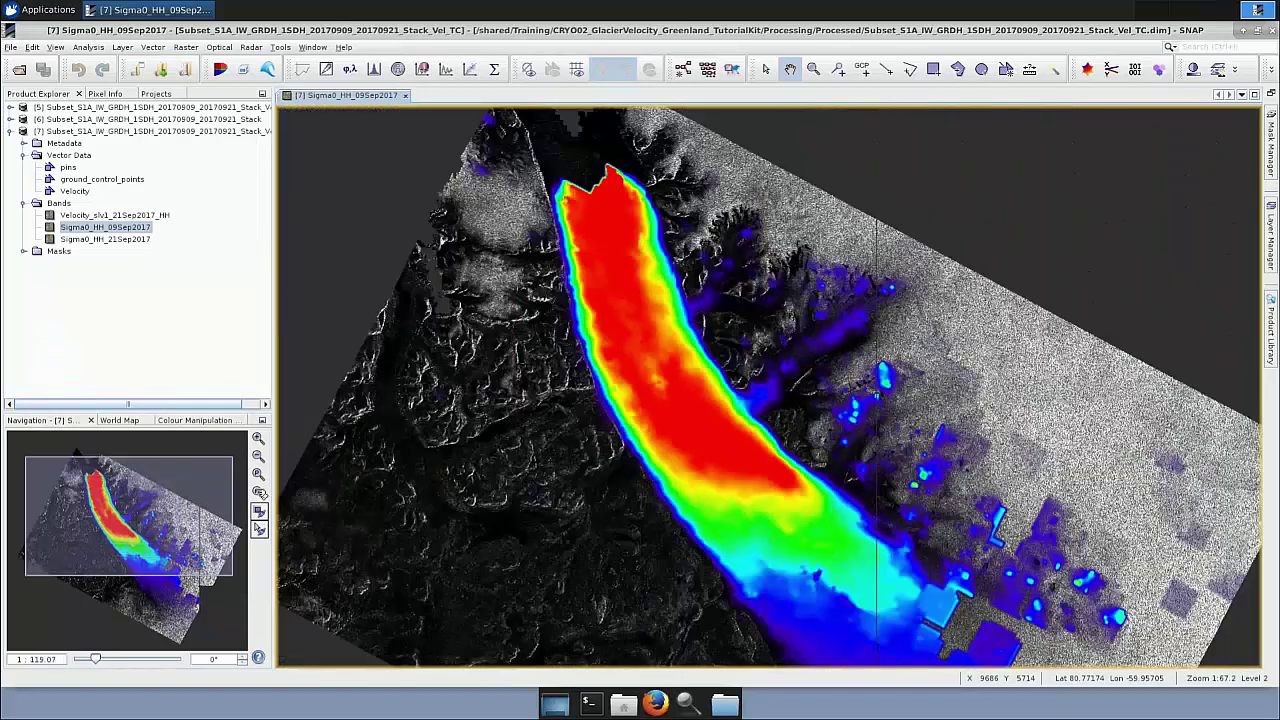
scroll(858, 318, "down", 3)
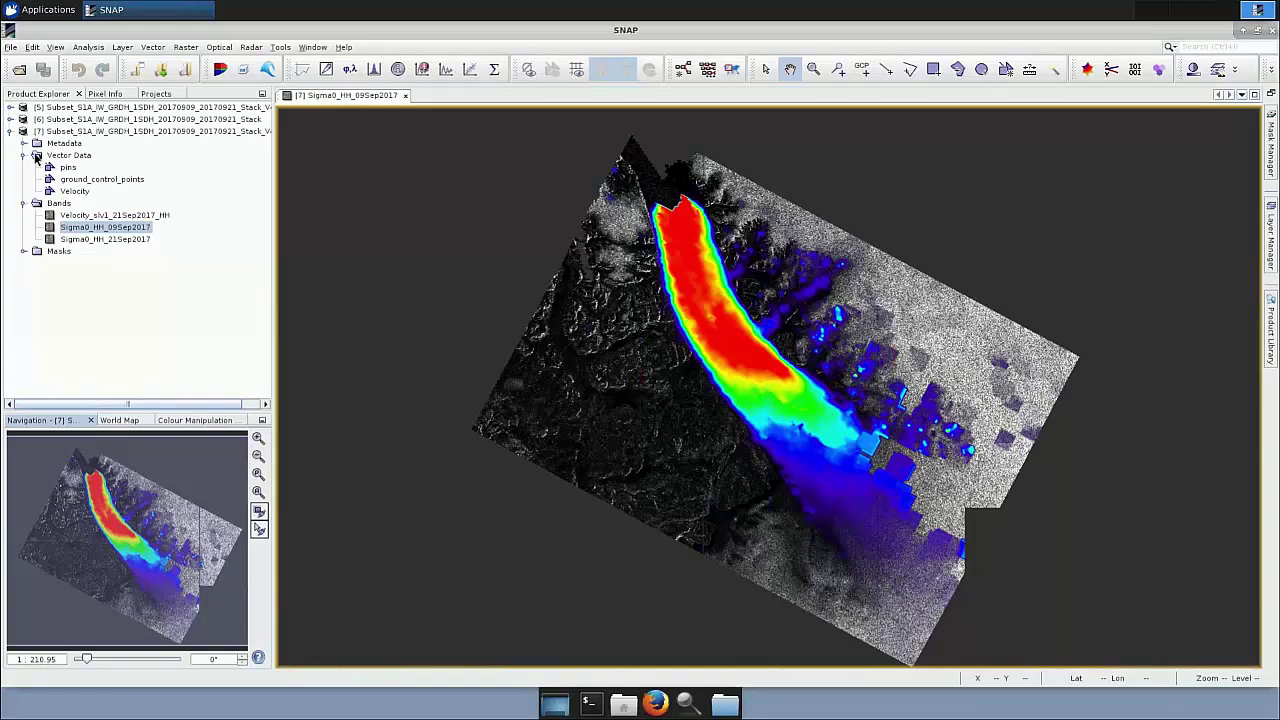
left_click(12, 48)
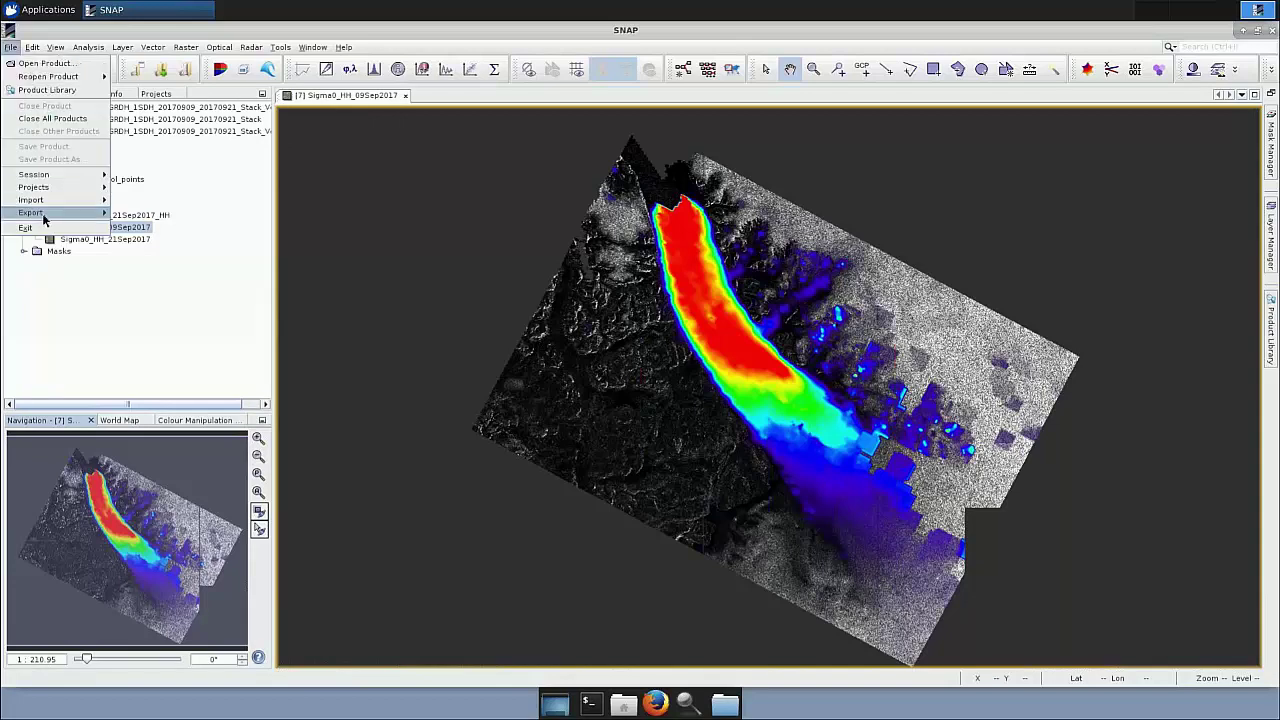
mouse_move(45, 222)
mouse_move(144, 217)
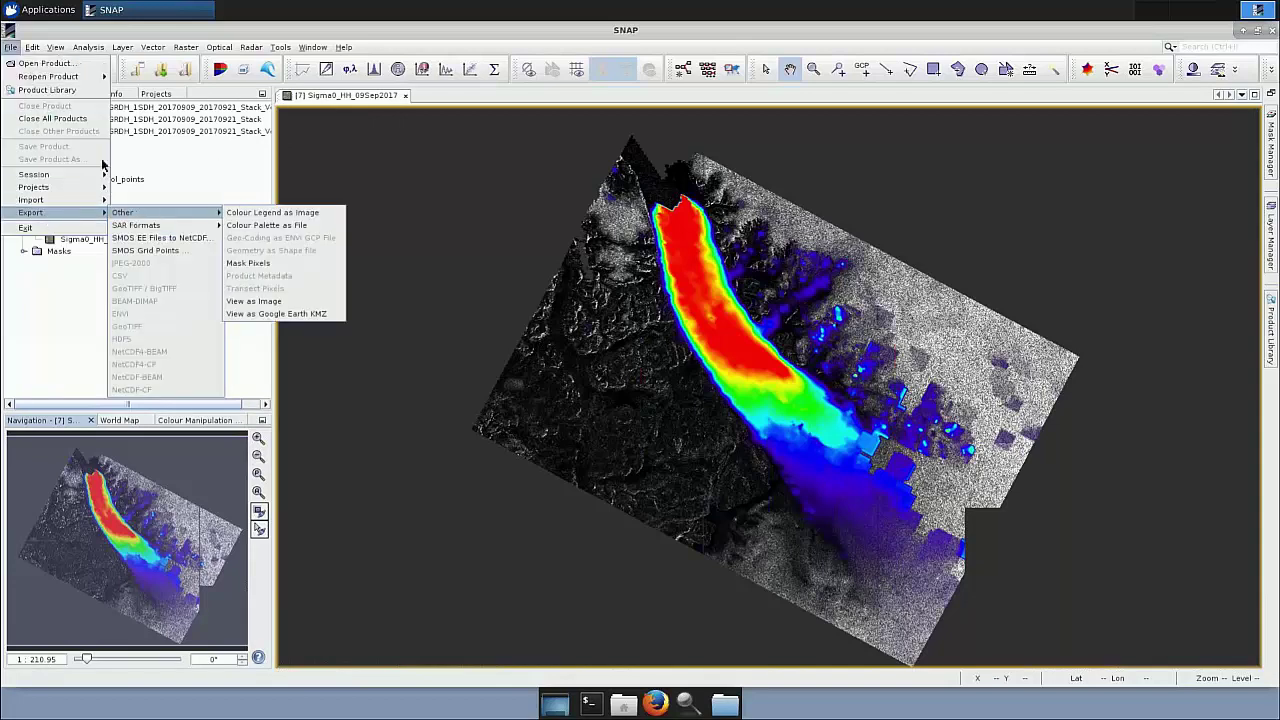
left_click(127, 168)
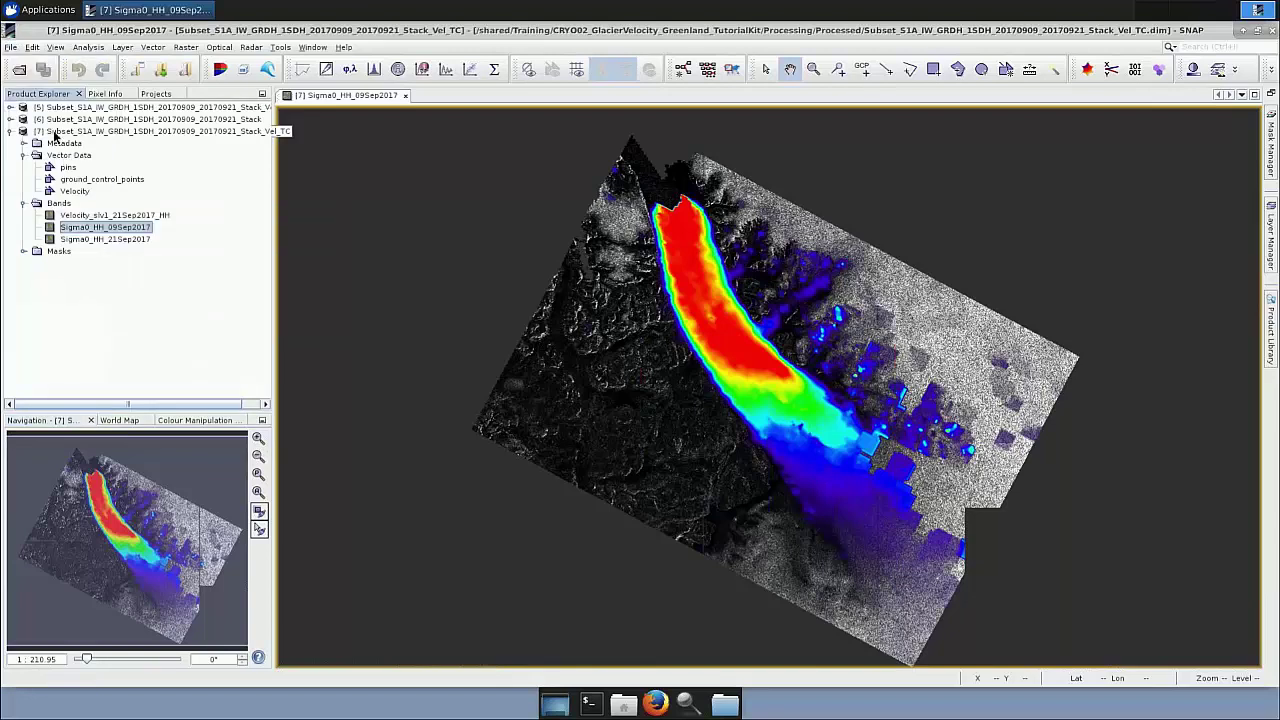
Review the band and spatial subset options for exporting the Stack_Vel_TC product as GeoTIFF, and close the export without saving.
left_click(50, 135)
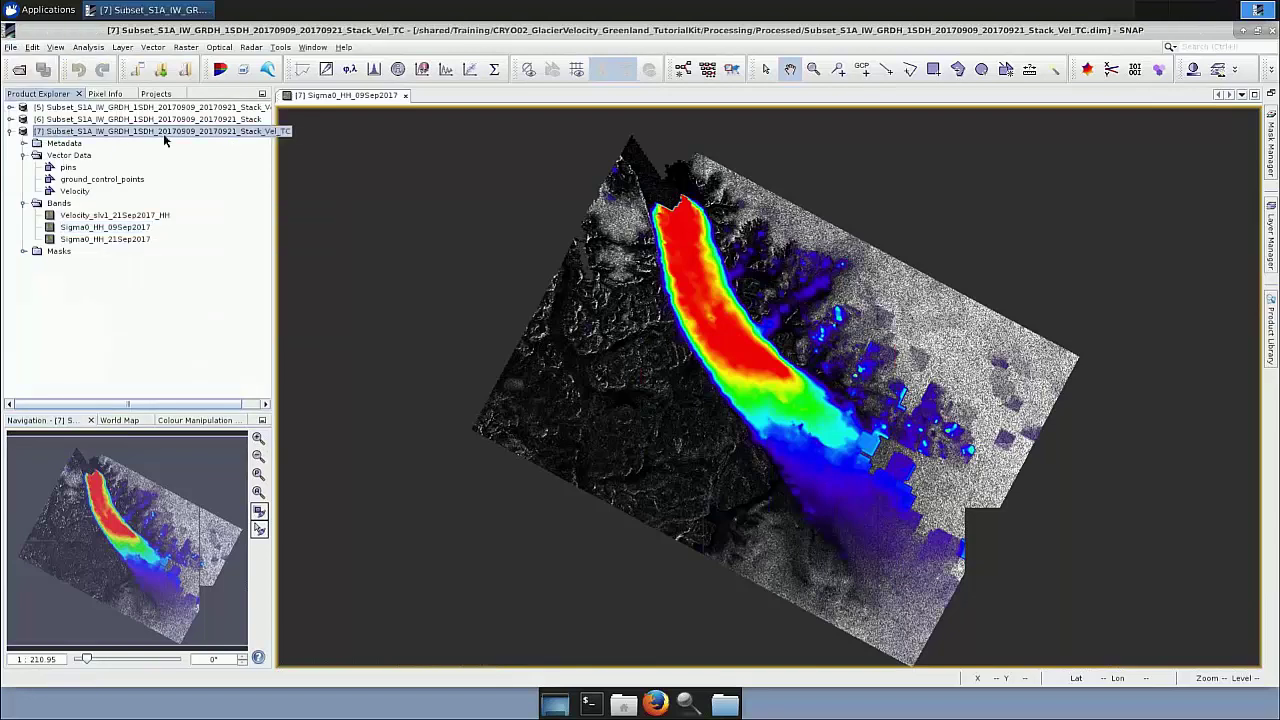
left_click(10, 47)
mouse_move(49, 218)
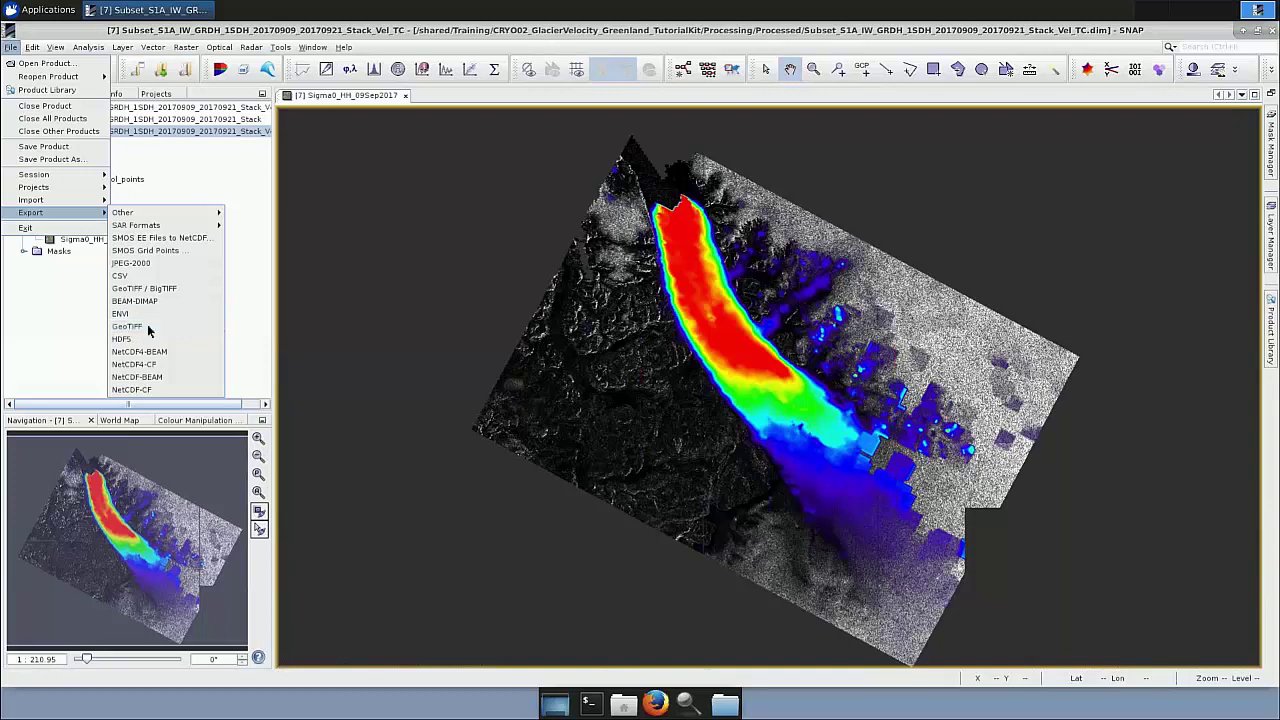
left_click(222, 330)
left_click(1140, 203)
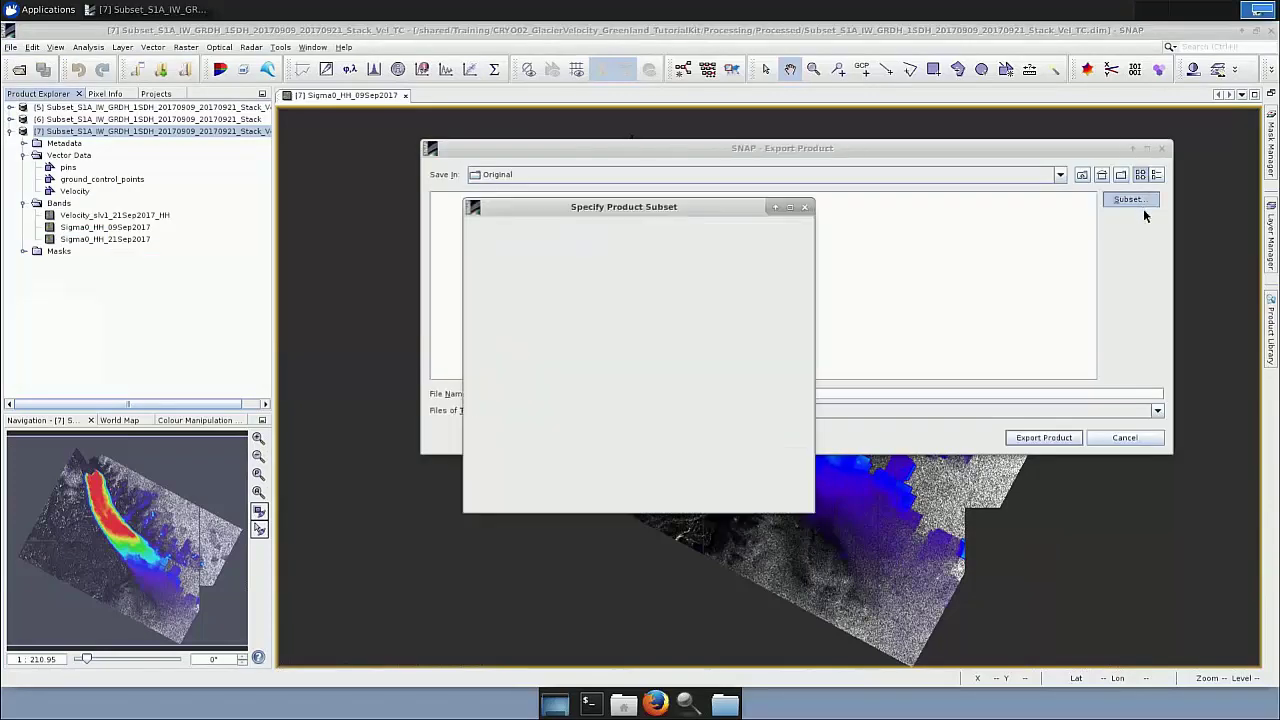
left_click(572, 228)
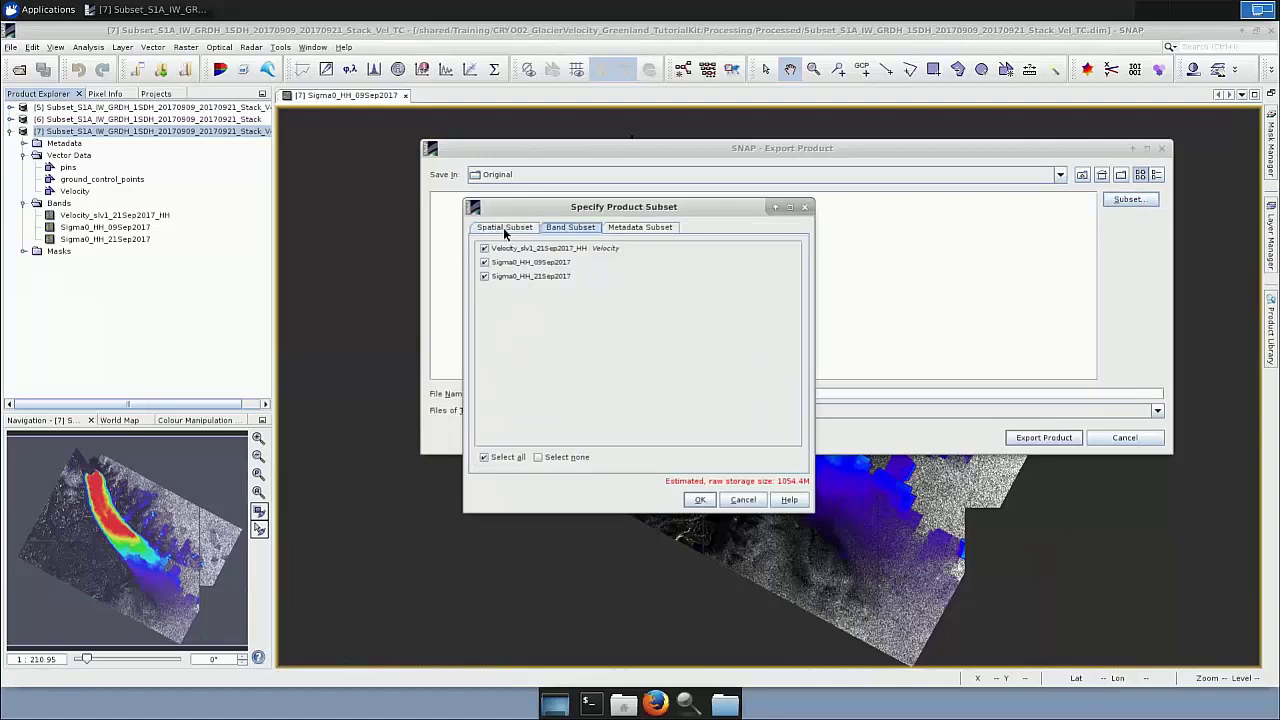
left_click(505, 228)
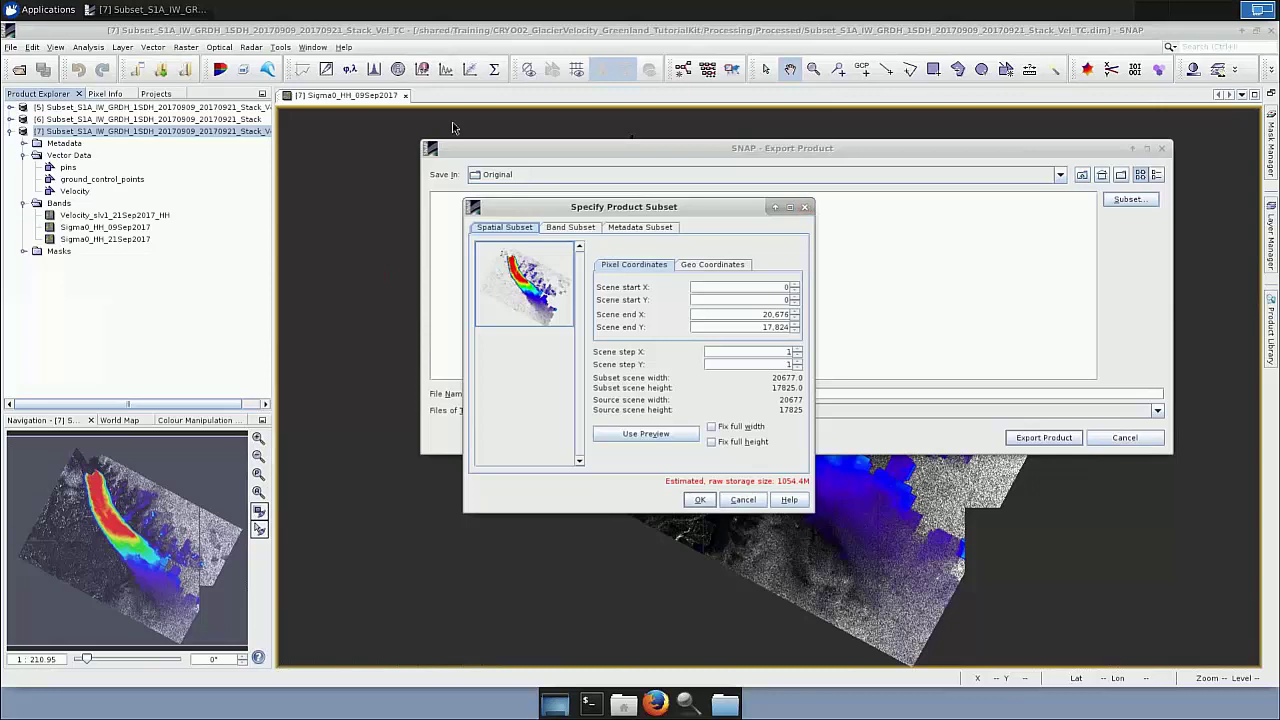
left_click(806, 208)
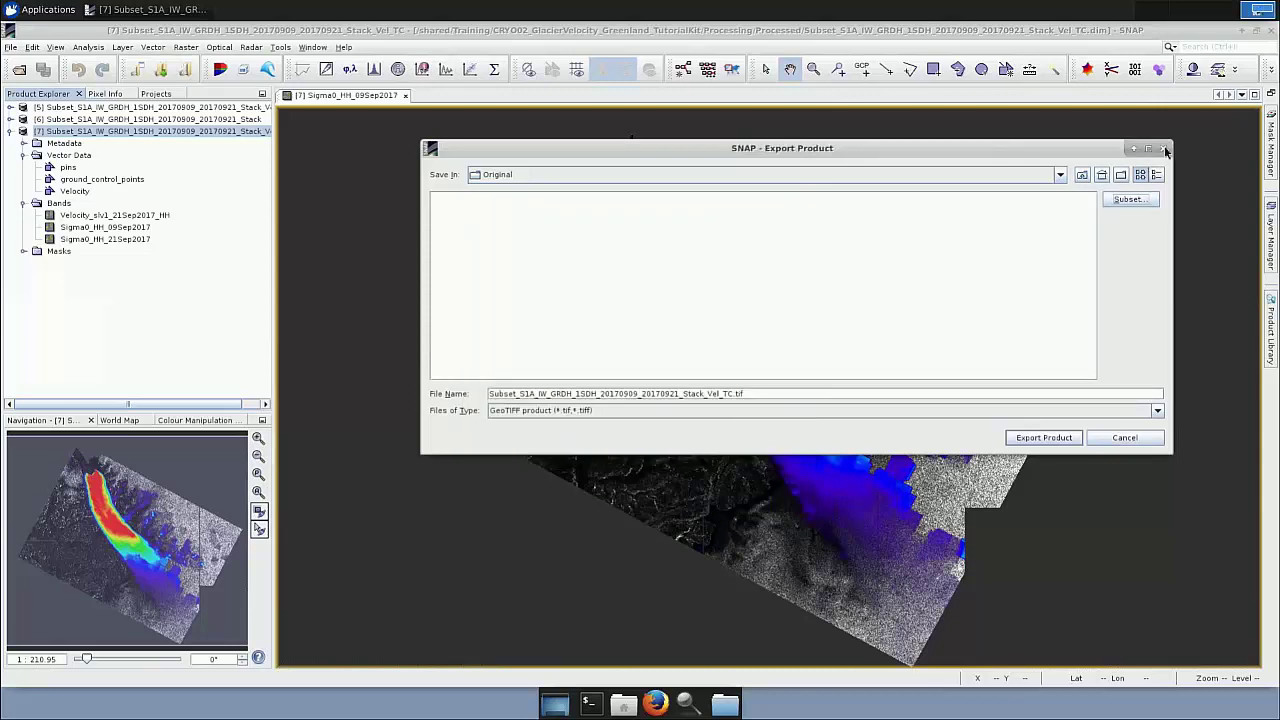
key("Escape")
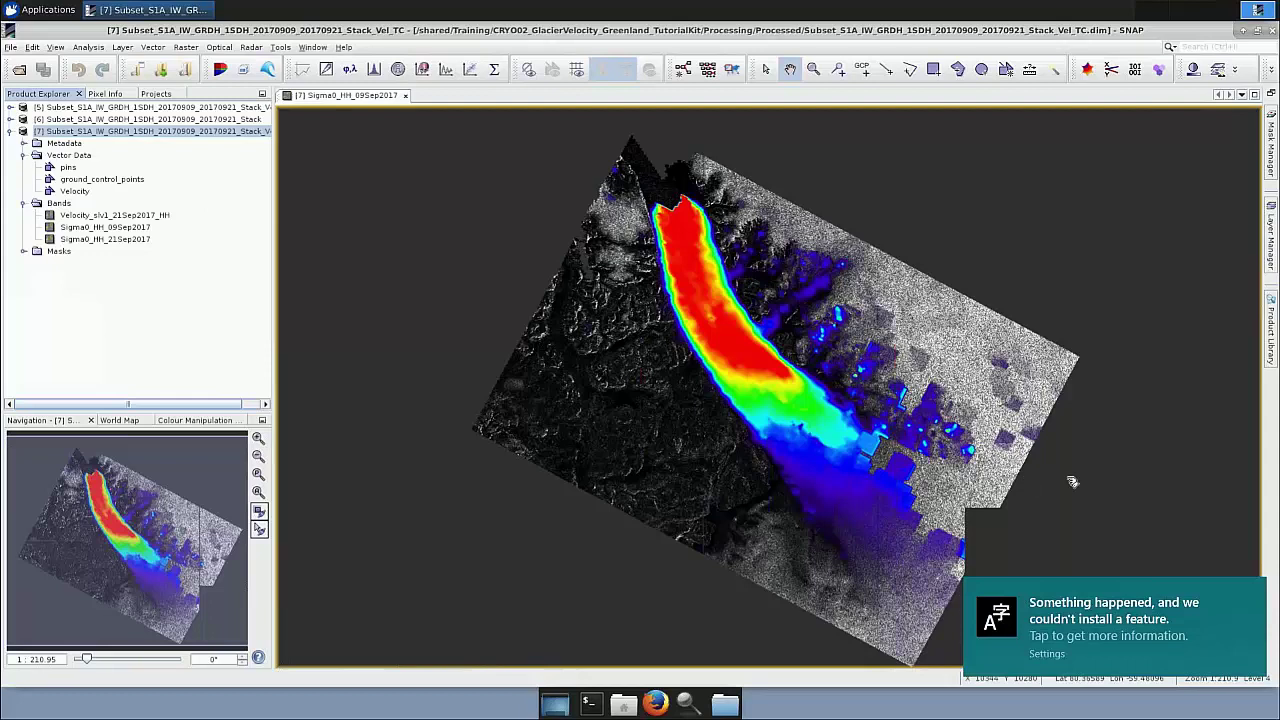
left_click(1252, 598)
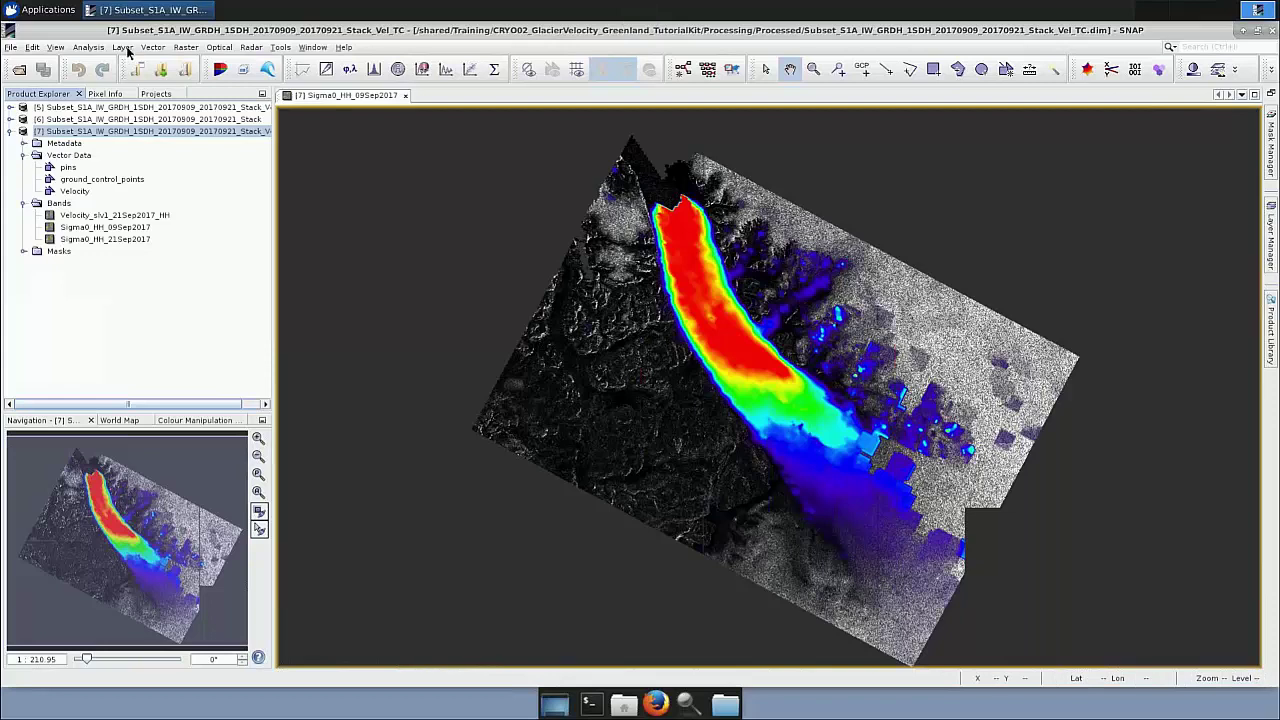
Import the vector data file PetermannGlacier_Velocity_points.csv from the Auxdata folder into the Stack_Vel_TC product.
left_click(156, 49)
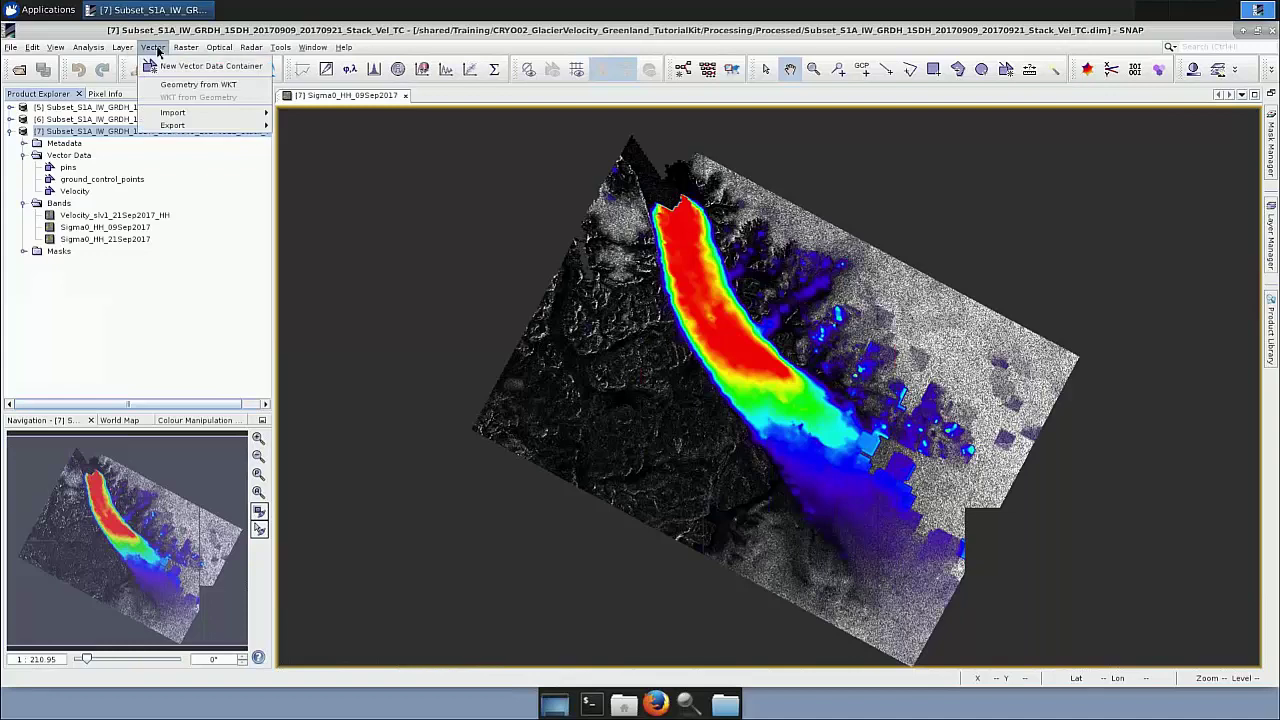
mouse_move(184, 116)
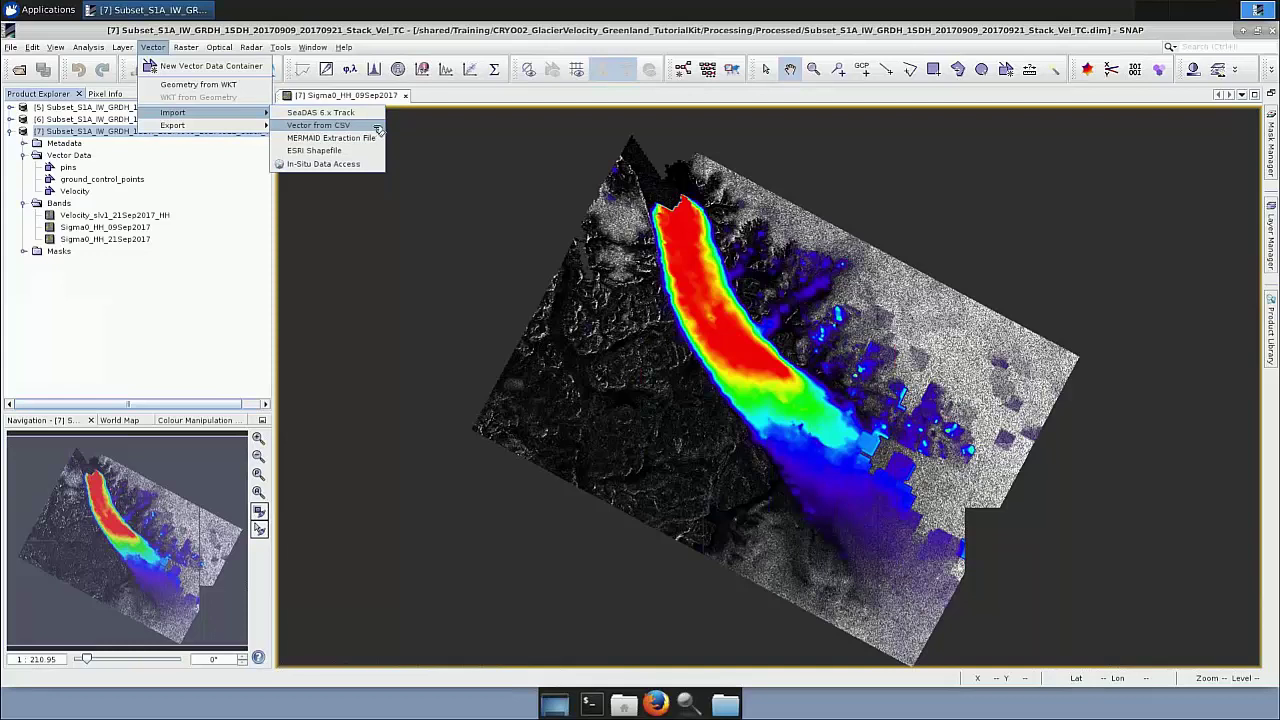
left_click(378, 129)
left_click(548, 222)
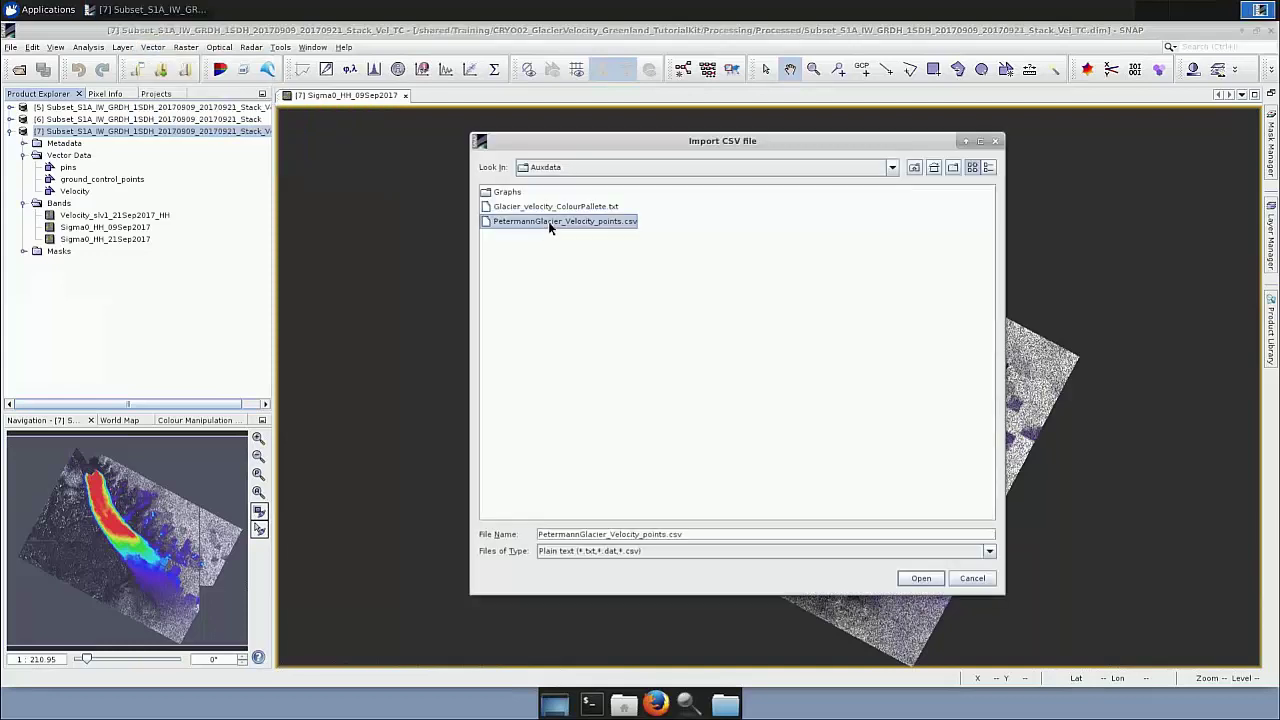
key("Return")
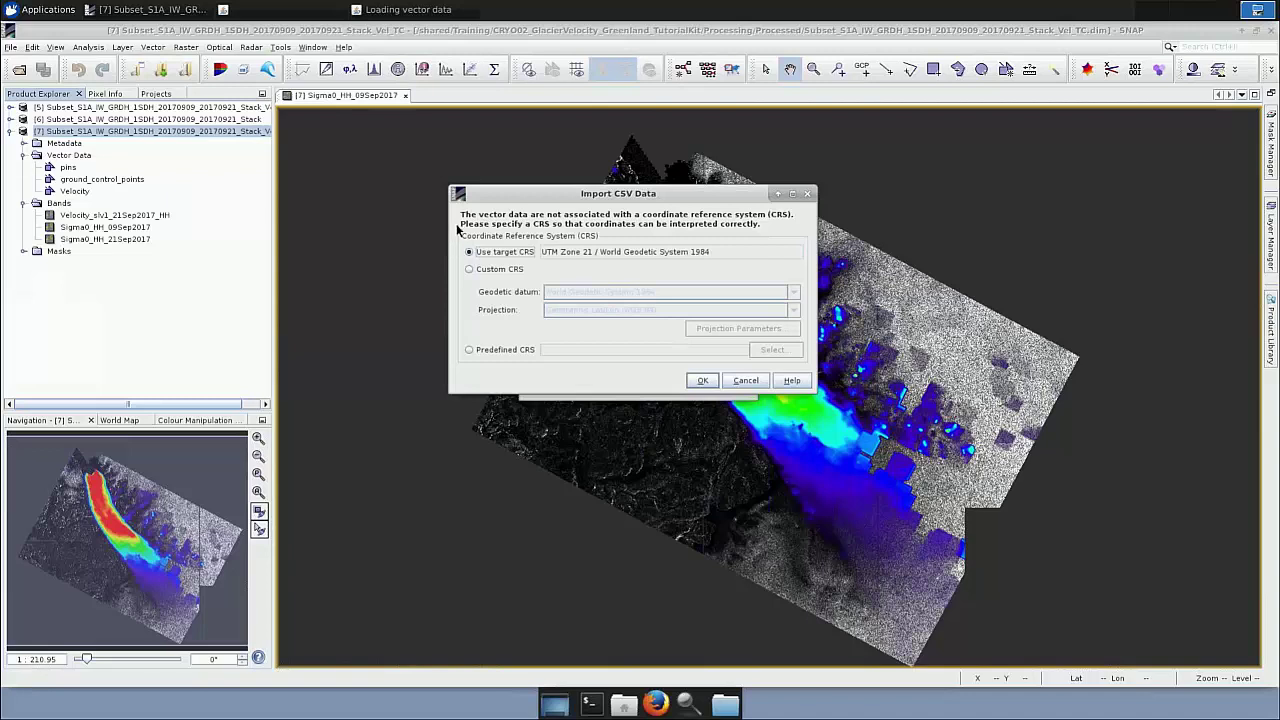
Assign the predefined CRS EPSG:4326 - WGS 84 to the imported points and interpret each one as a track point.
left_click(490, 352)
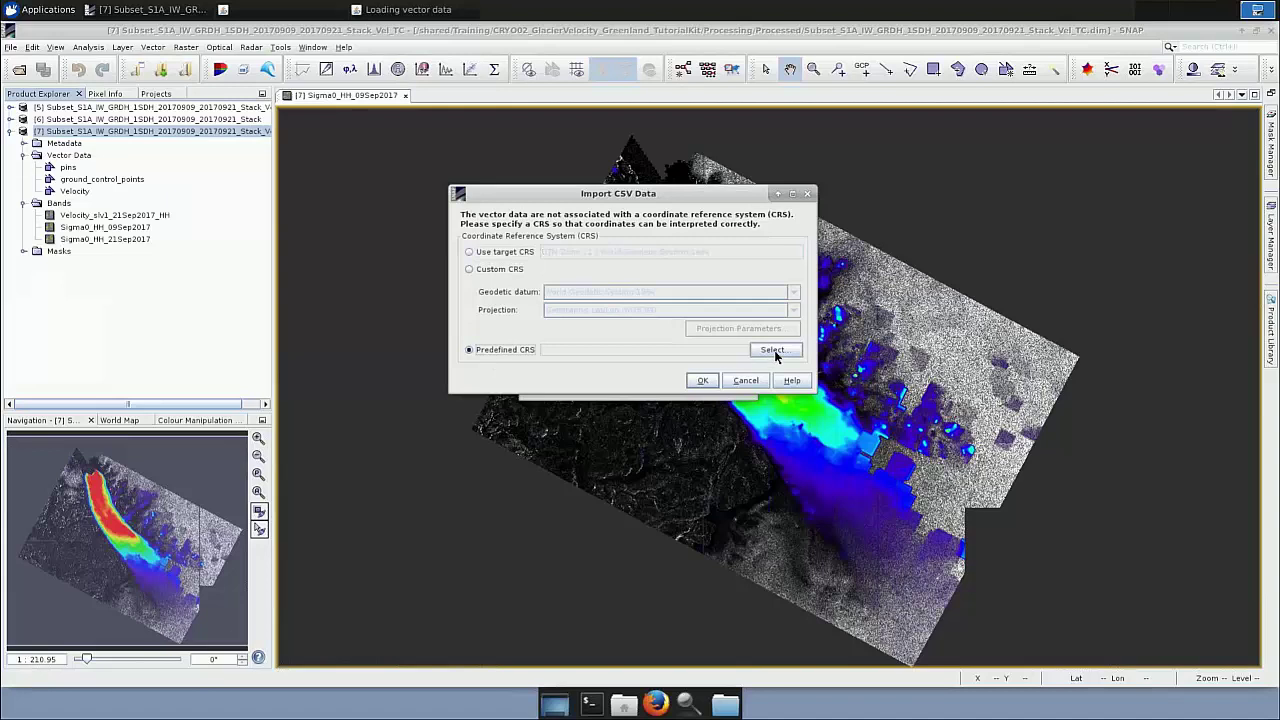
left_click(773, 350)
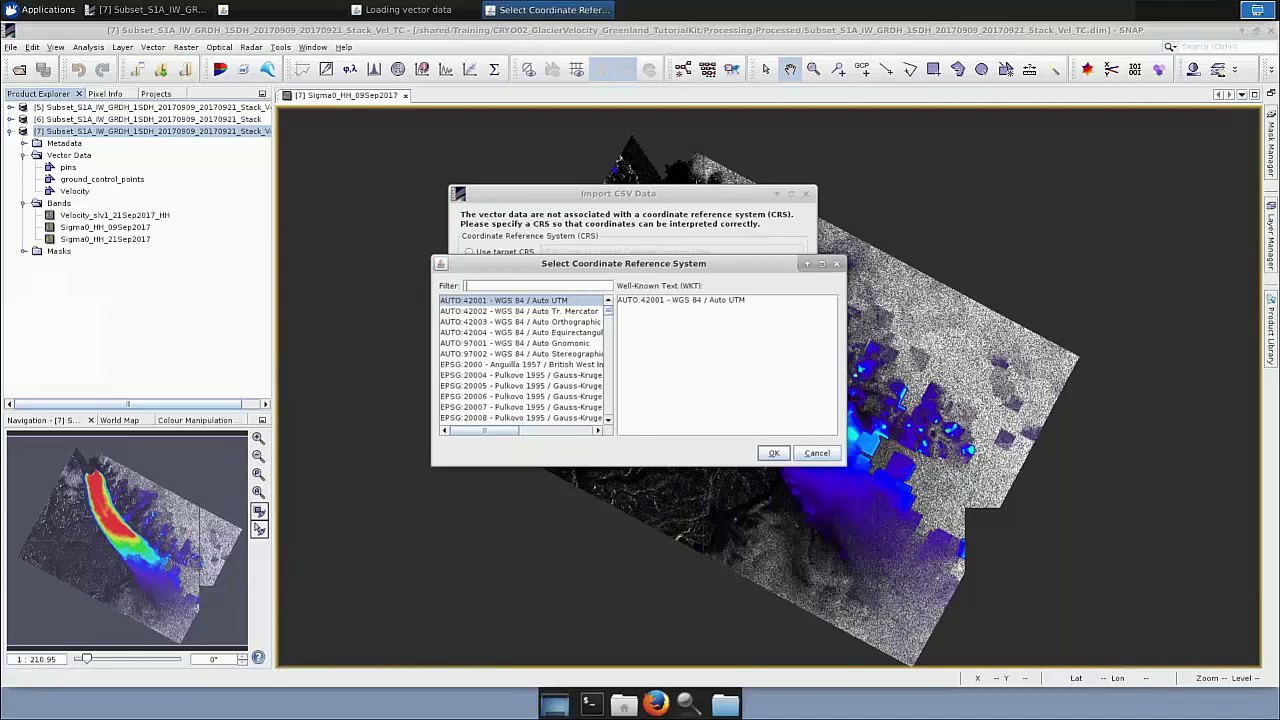
type("4326")
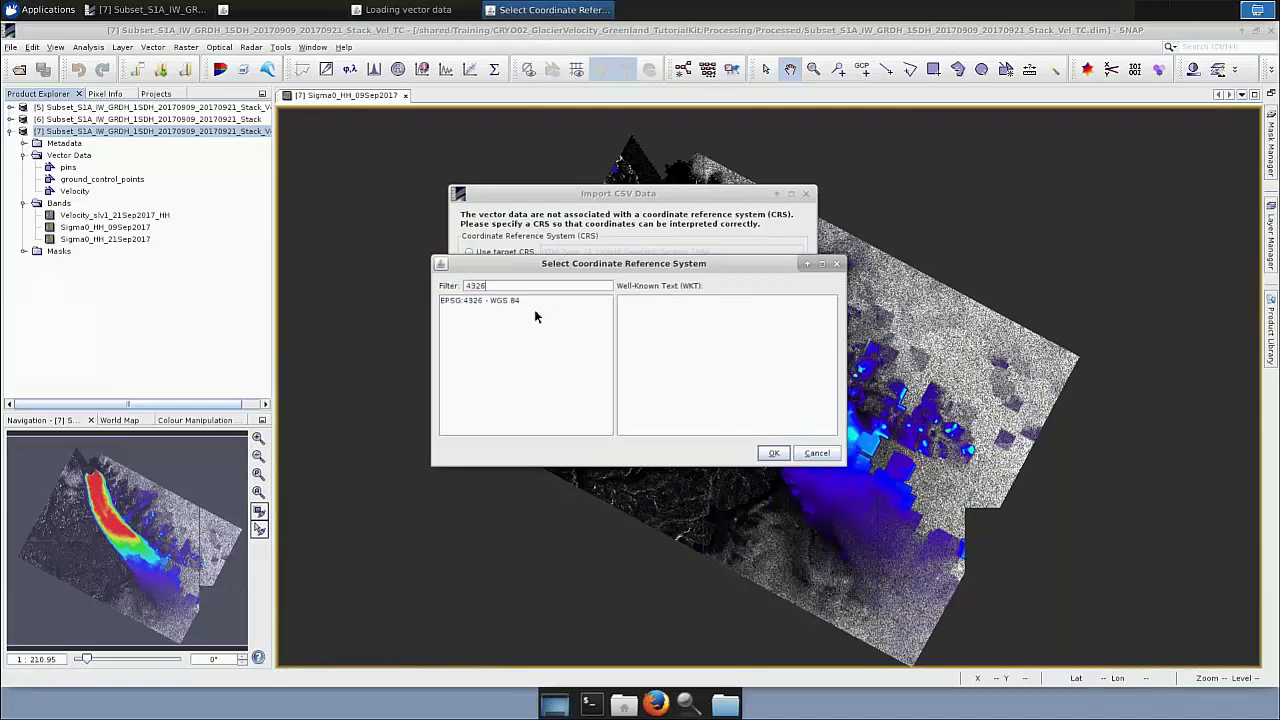
left_click(506, 301)
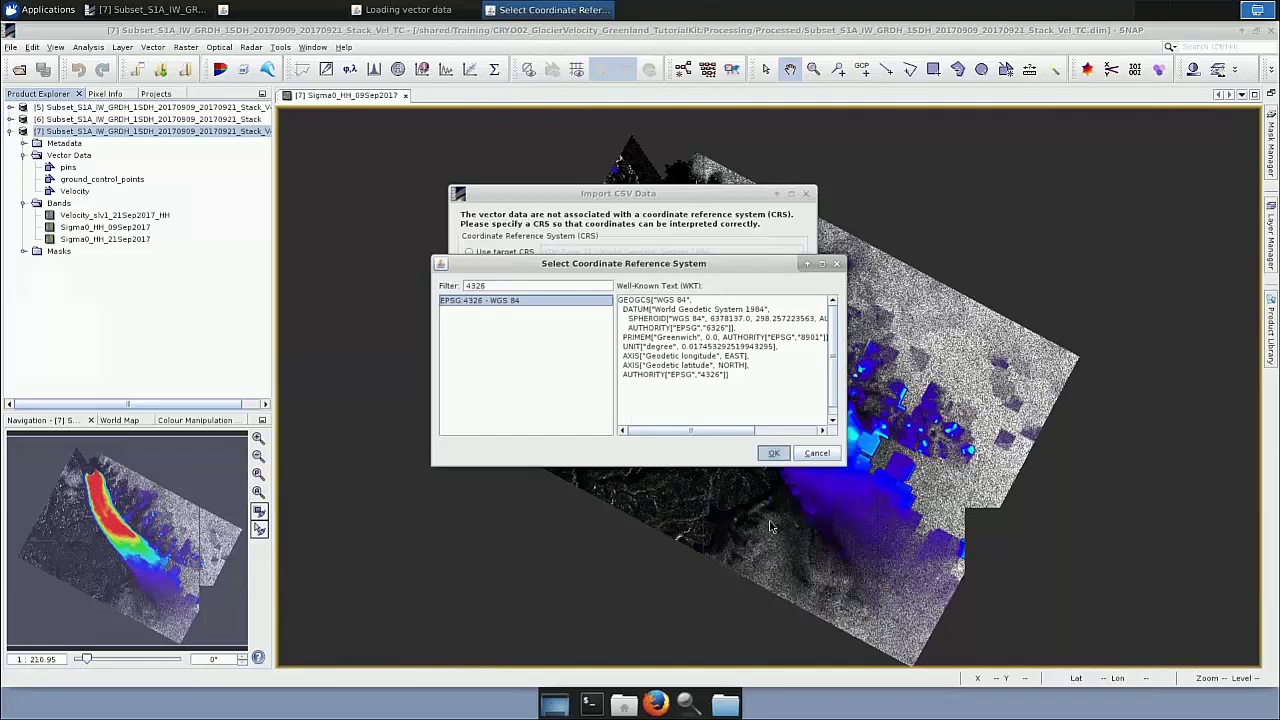
left_click(773, 453)
left_click(703, 382)
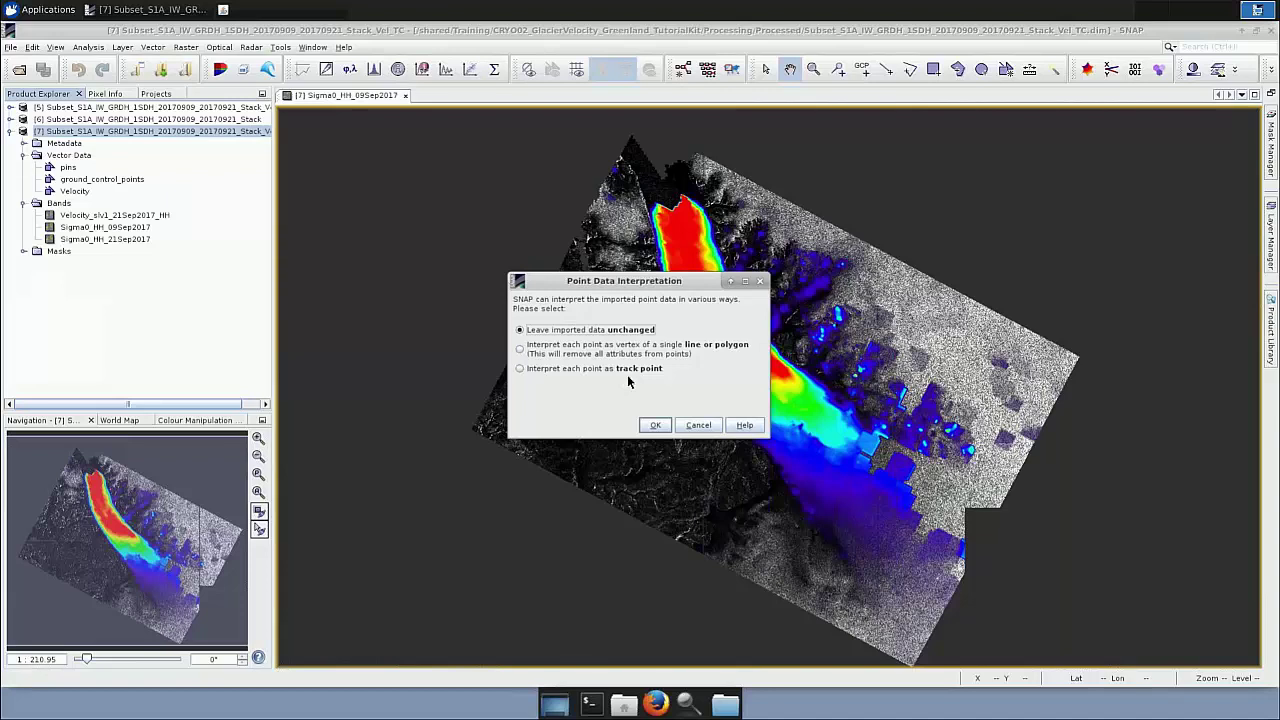
left_click(520, 369)
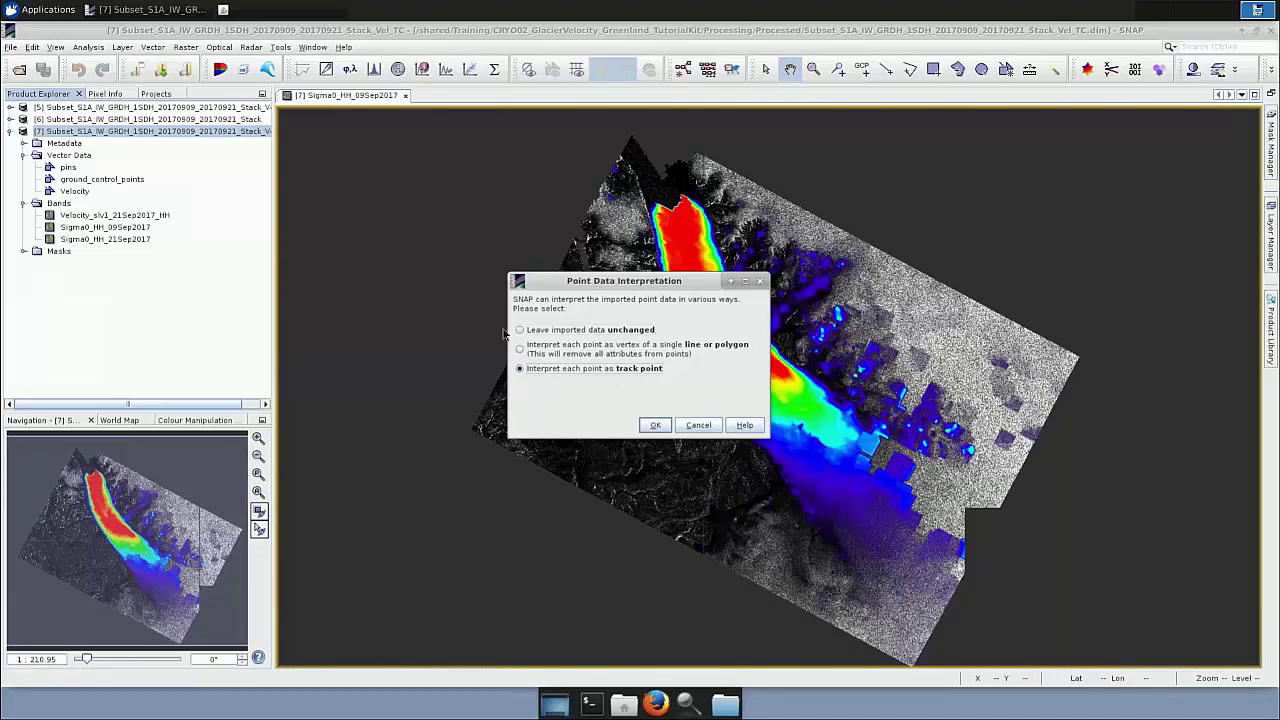
left_click(655, 425)
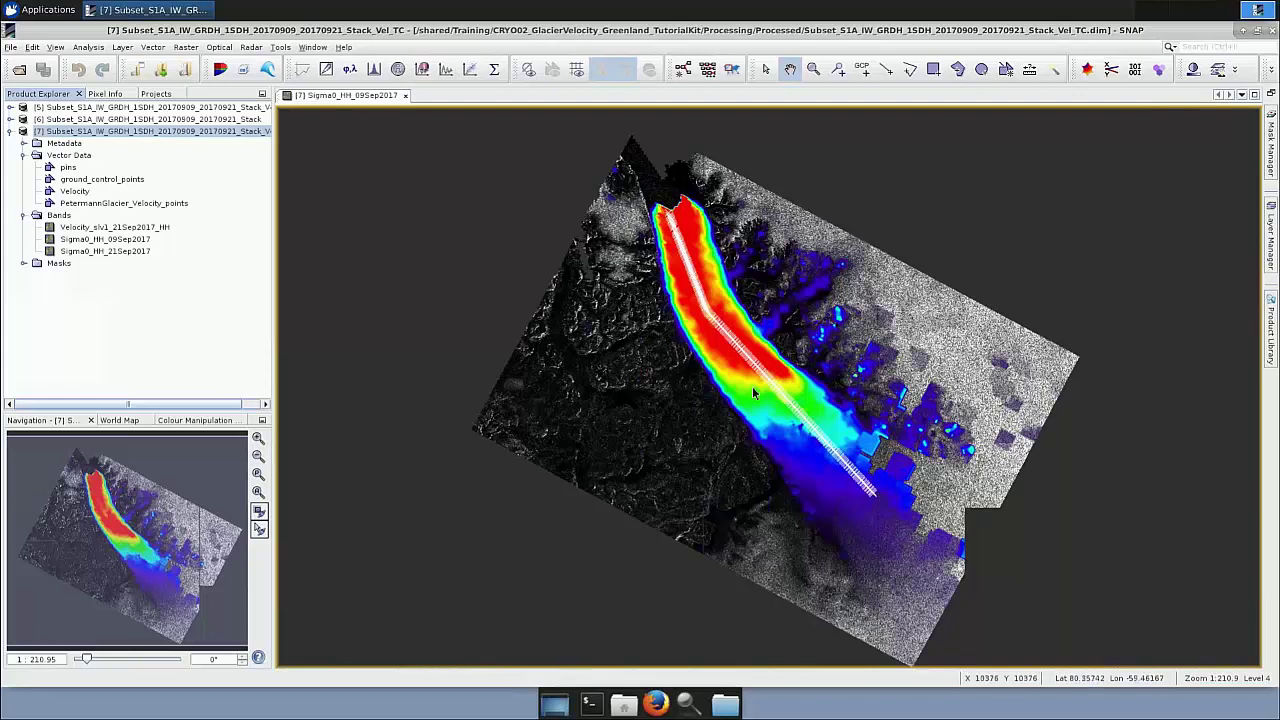
Open a profile plot for the Velocity_slv1_21Sep2017_HH band using PetermannGlacier_Velocity_points as the ROI mask.
left_click(446, 72)
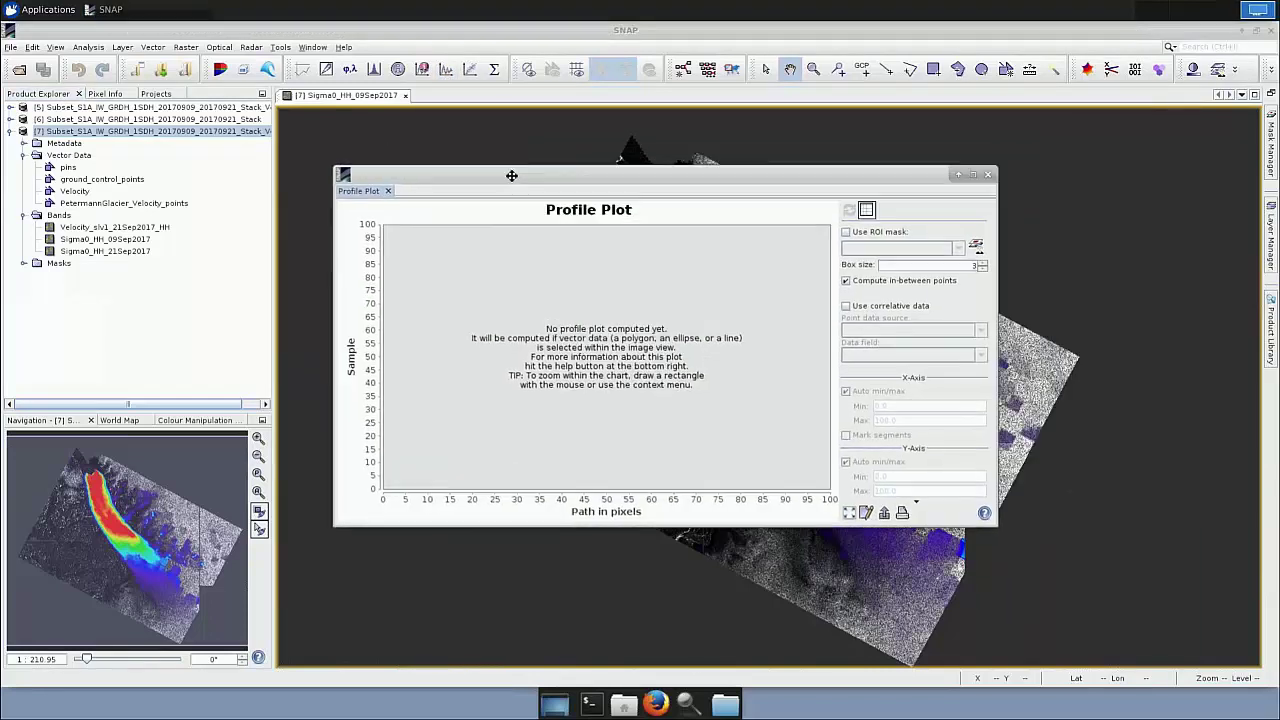
left_click(72, 228)
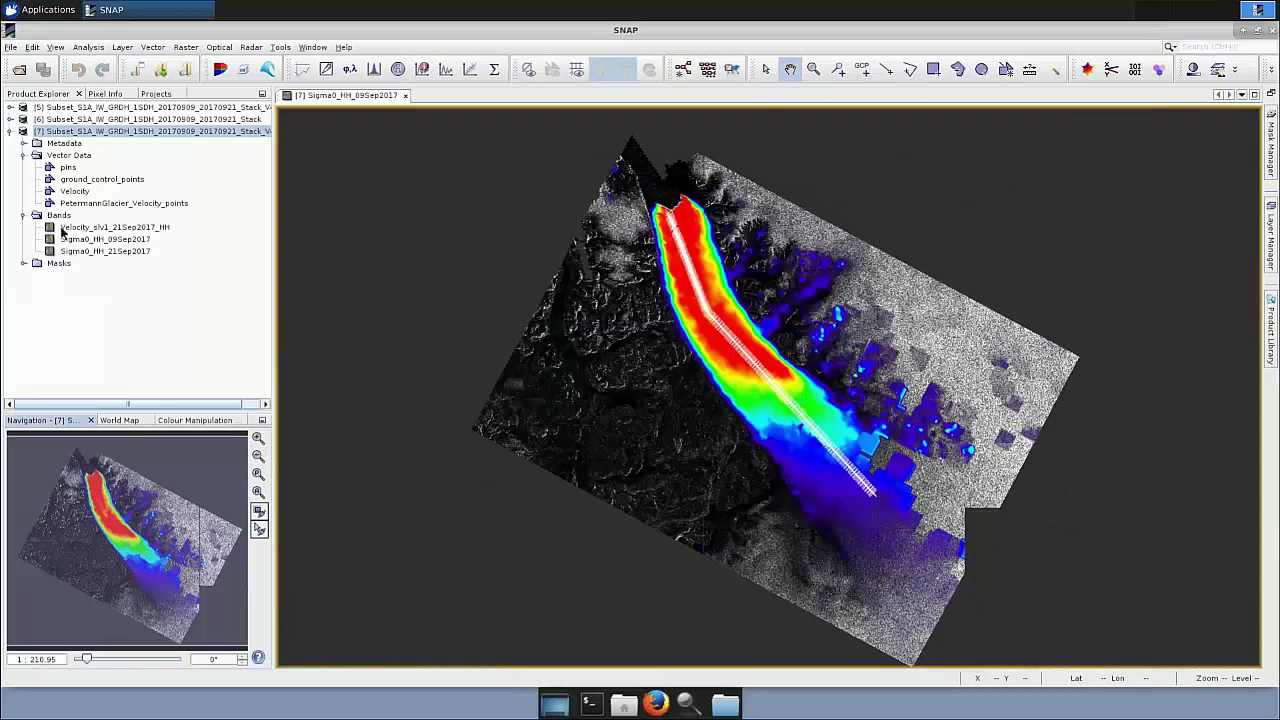
left_click(140, 225)
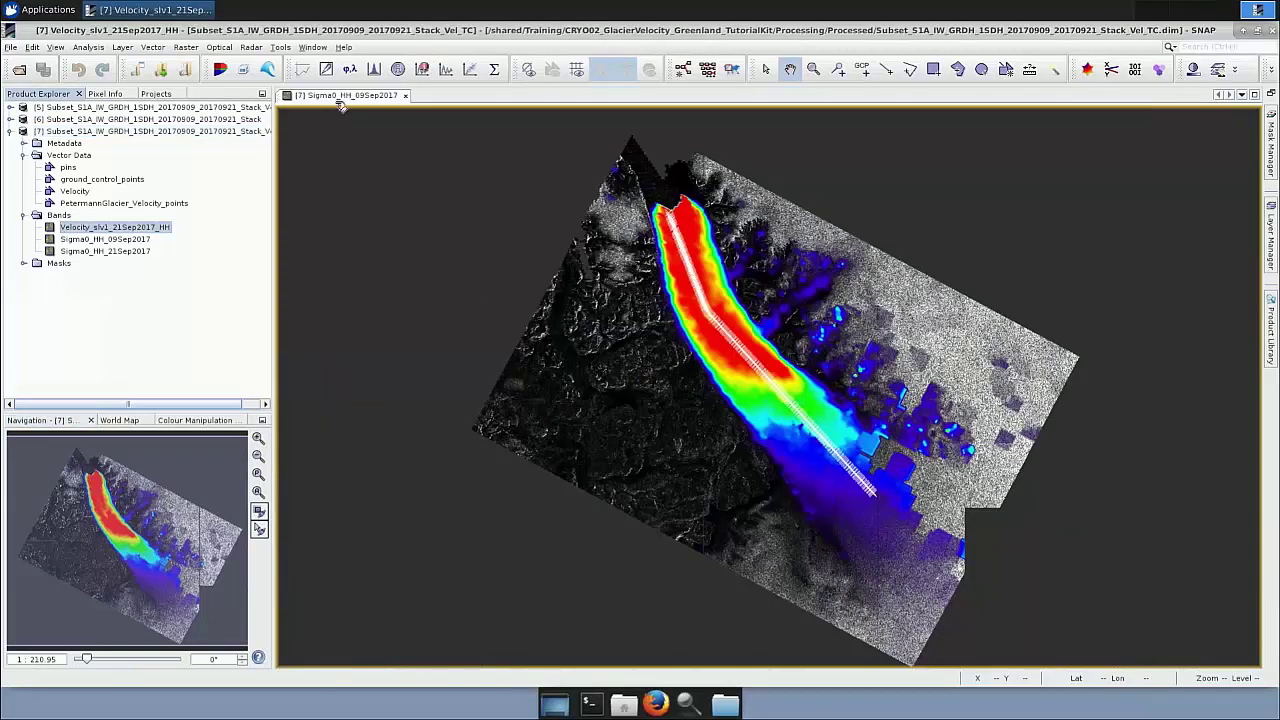
left_click(467, 78)
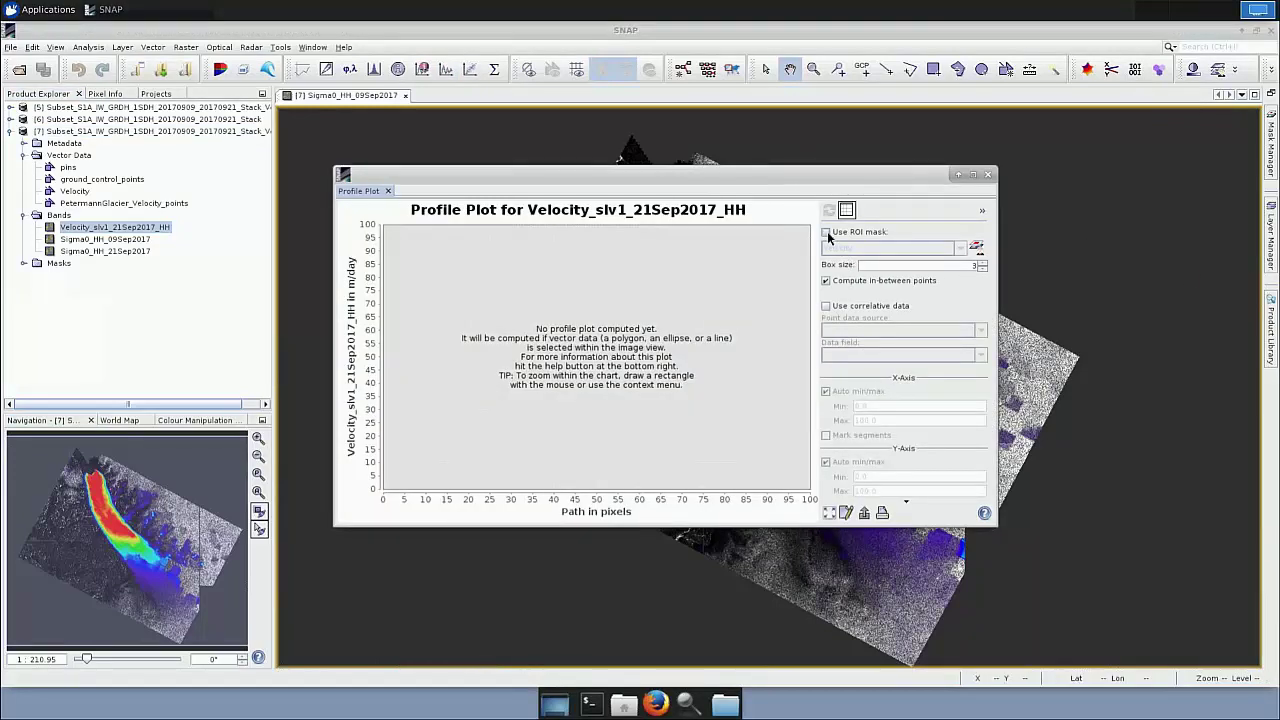
left_click(826, 233)
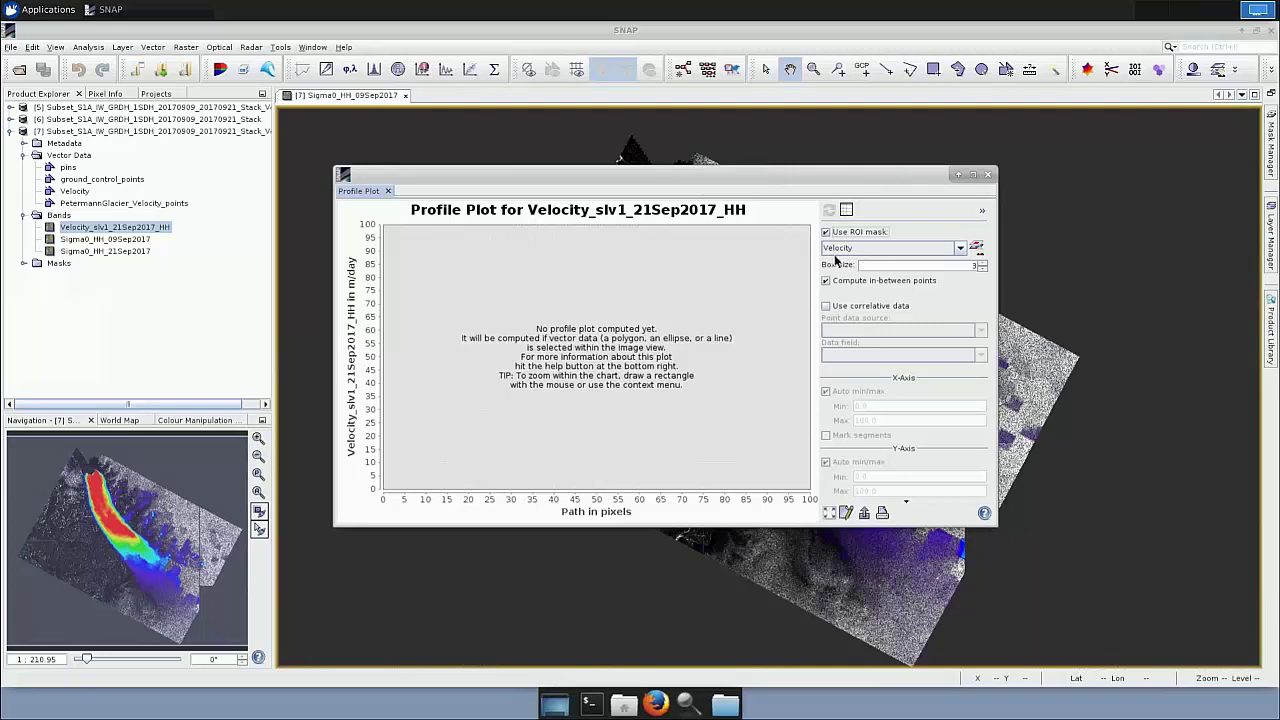
left_click(959, 248)
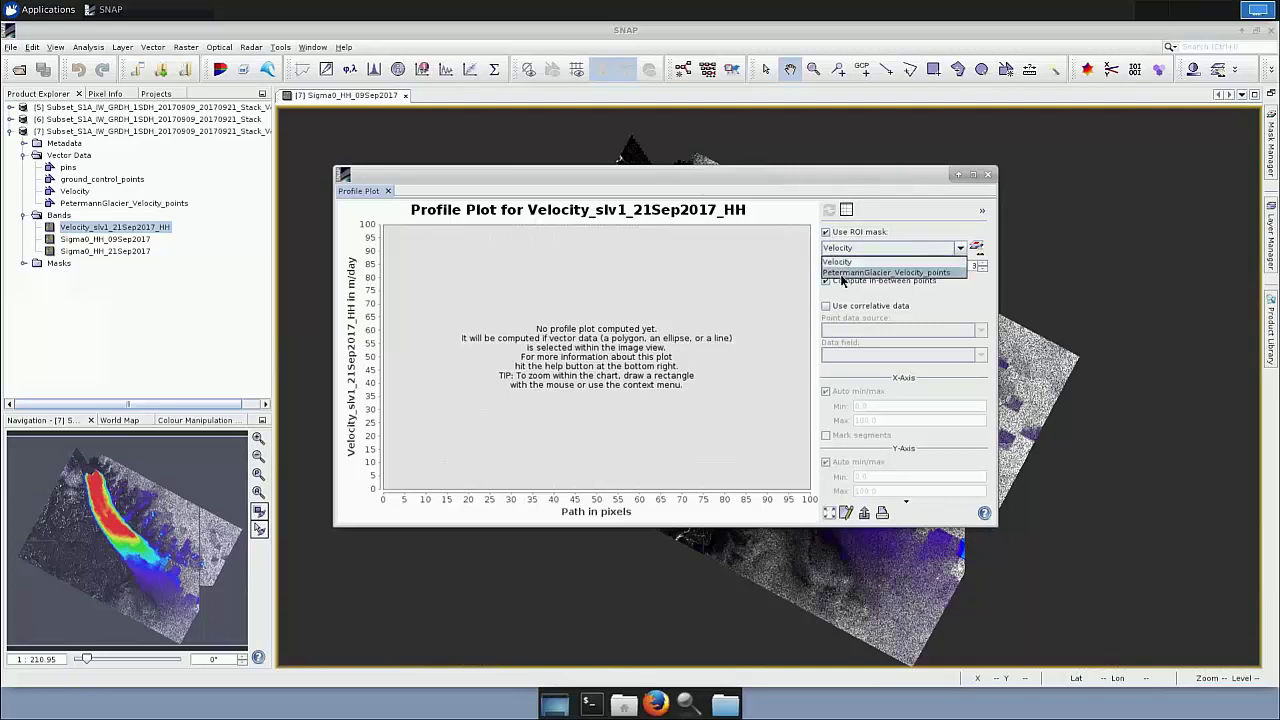
left_click(917, 273)
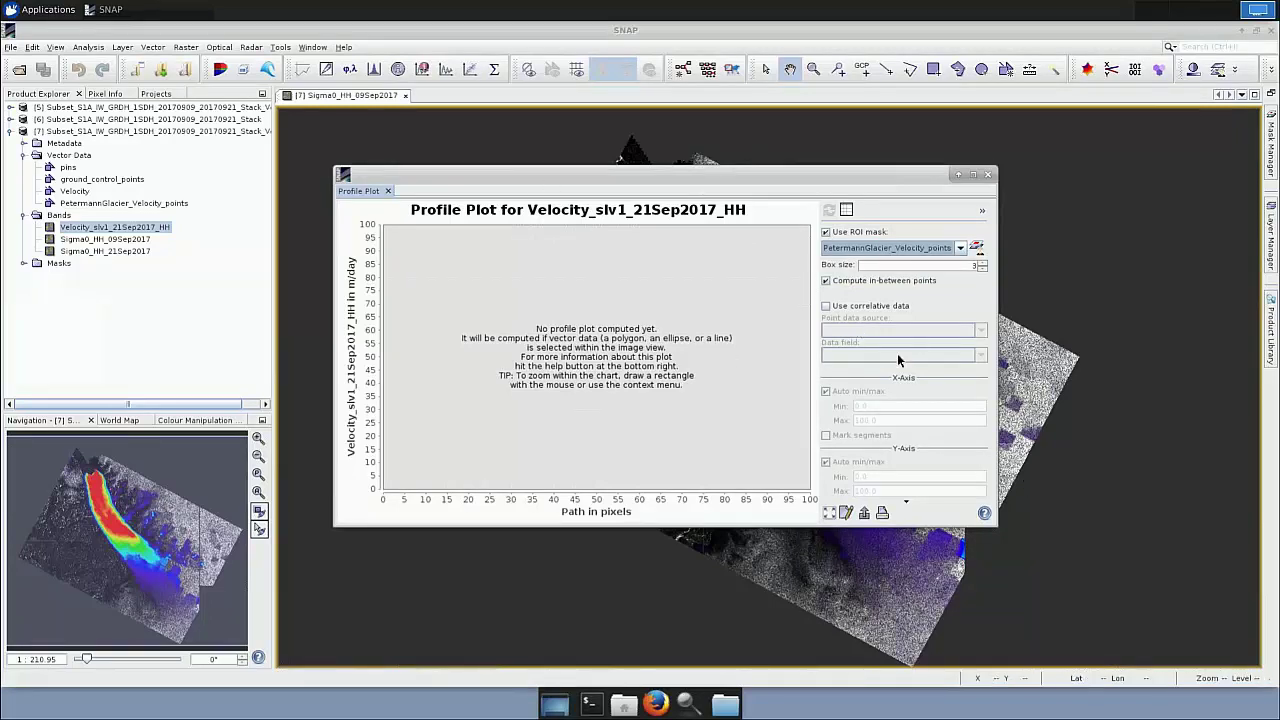
Add correlative data to the profile plot from PetermannGlacier_Velocity_points, using the CPOM_Vel_20170915_20170921 field.
left_click(827, 306)
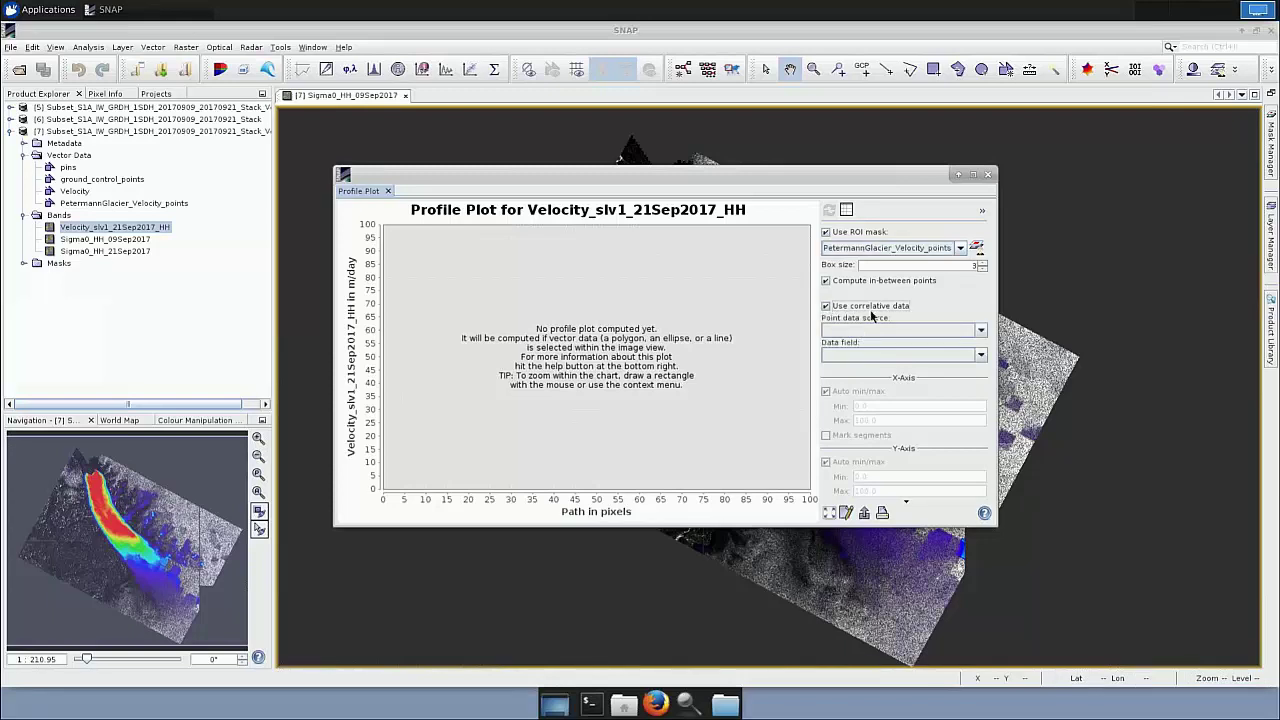
left_click(982, 334)
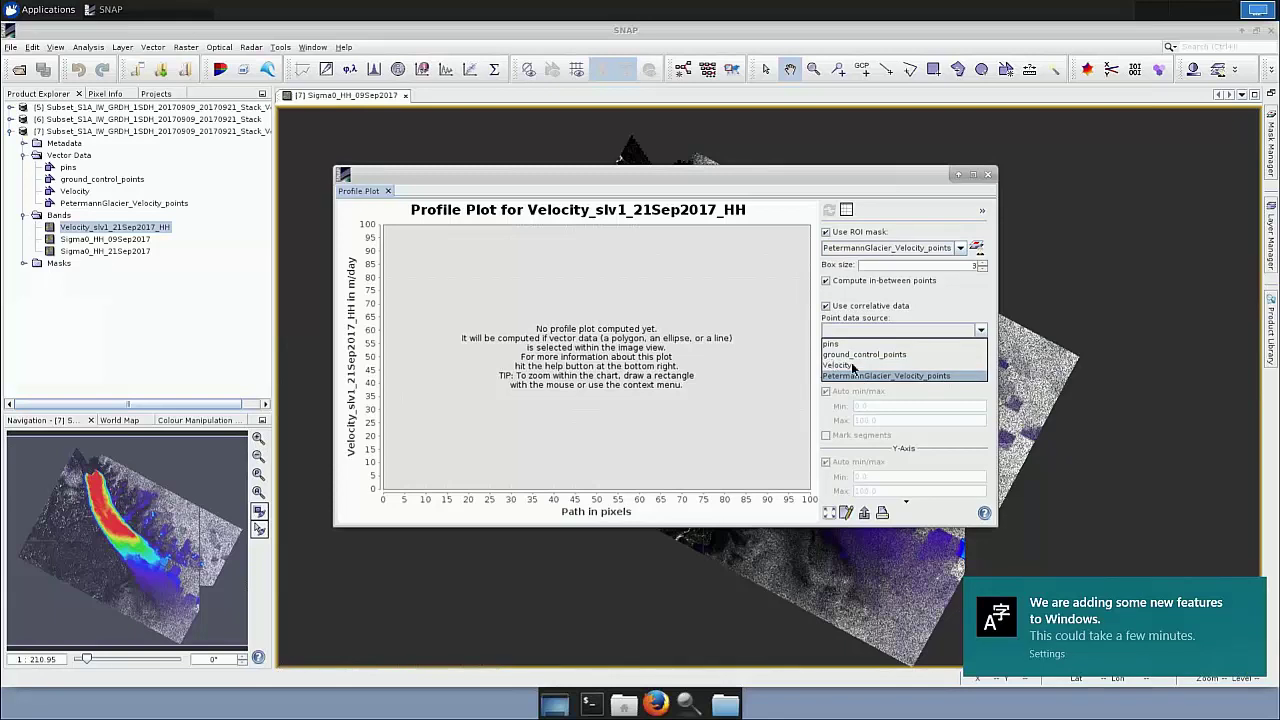
left_click(862, 376)
left_click(981, 358)
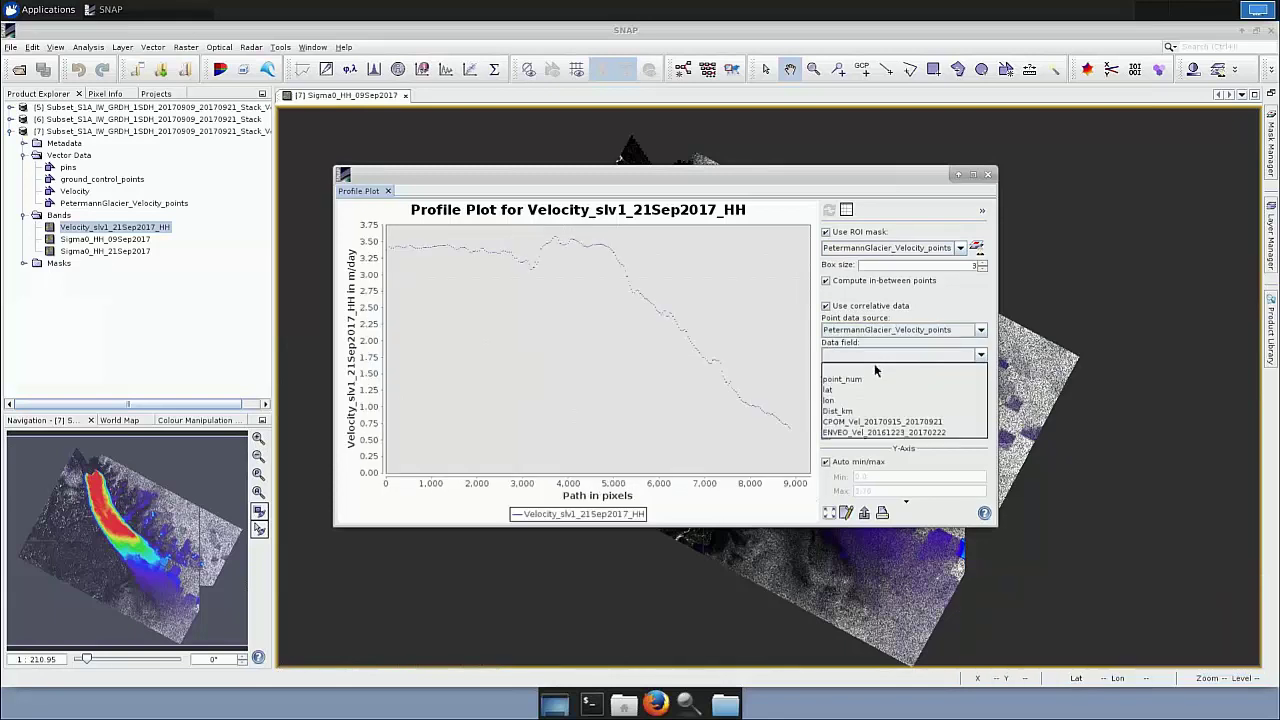
left_click(874, 428)
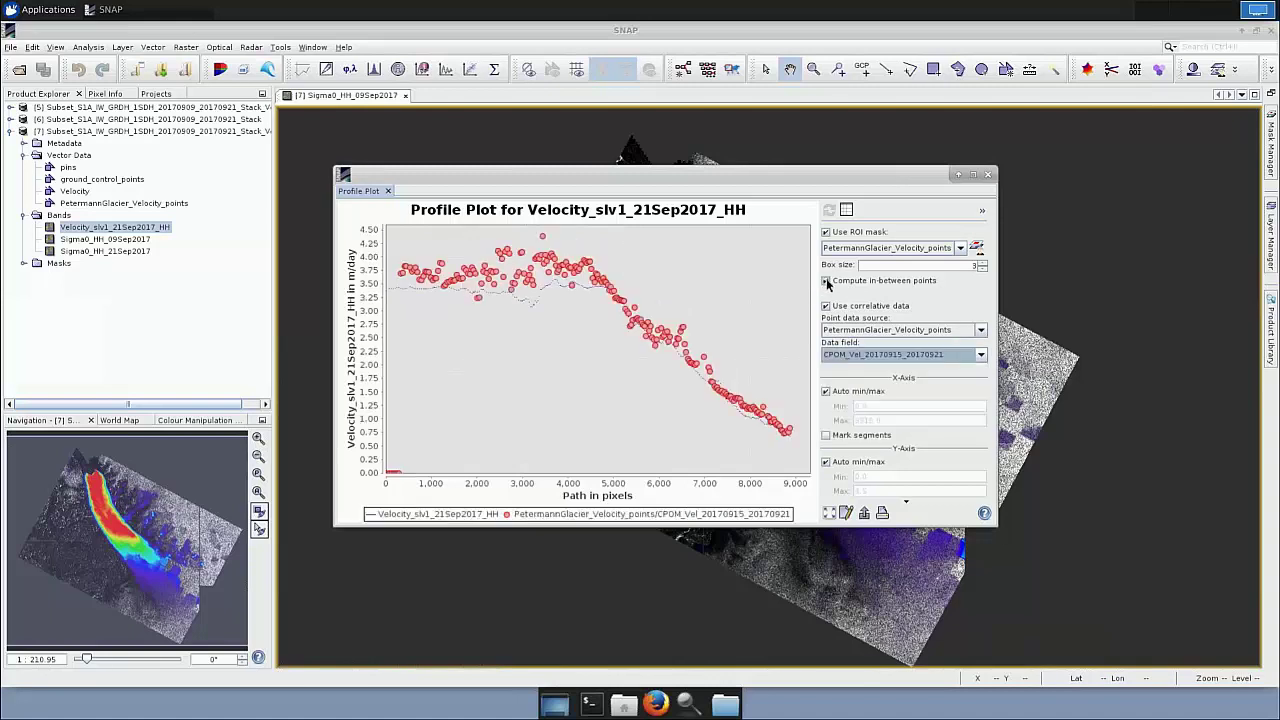
Turn off computing in-between points in the profile plot and switch the correlative data field to ENVEO_Vel_20161223_20170222.
left_click(826, 281)
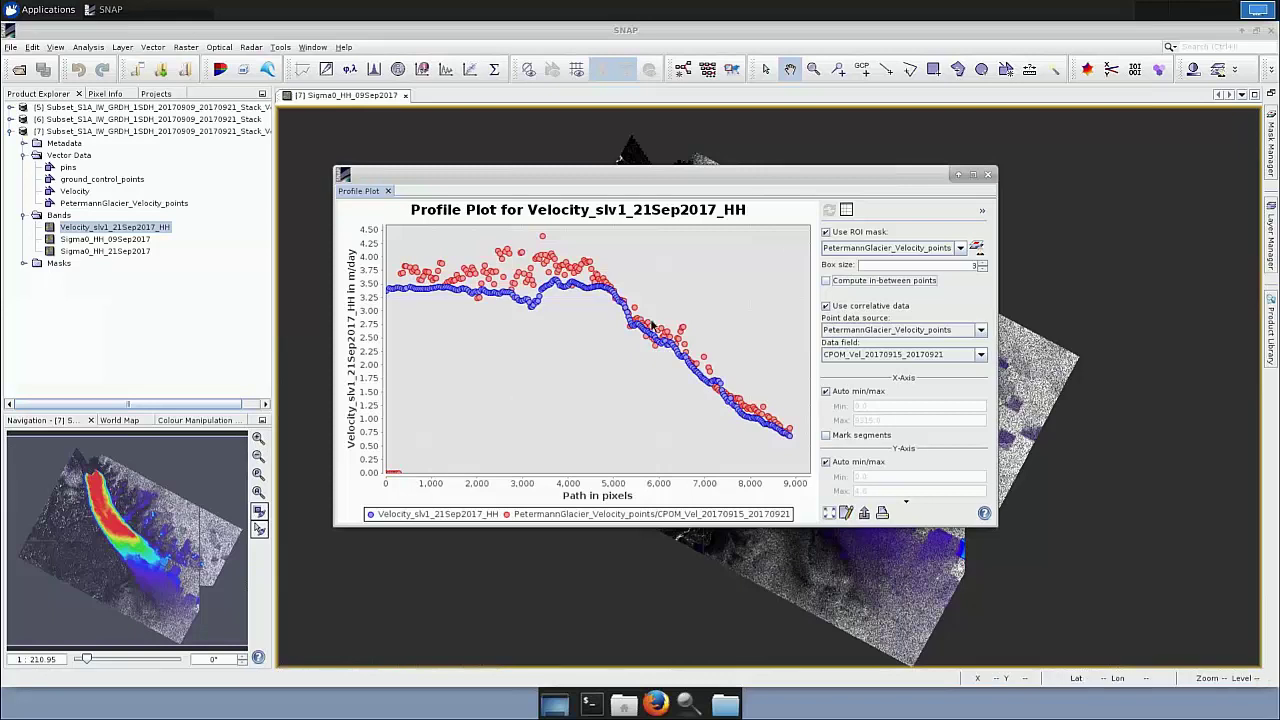
mouse_move(413, 277)
left_click(981, 357)
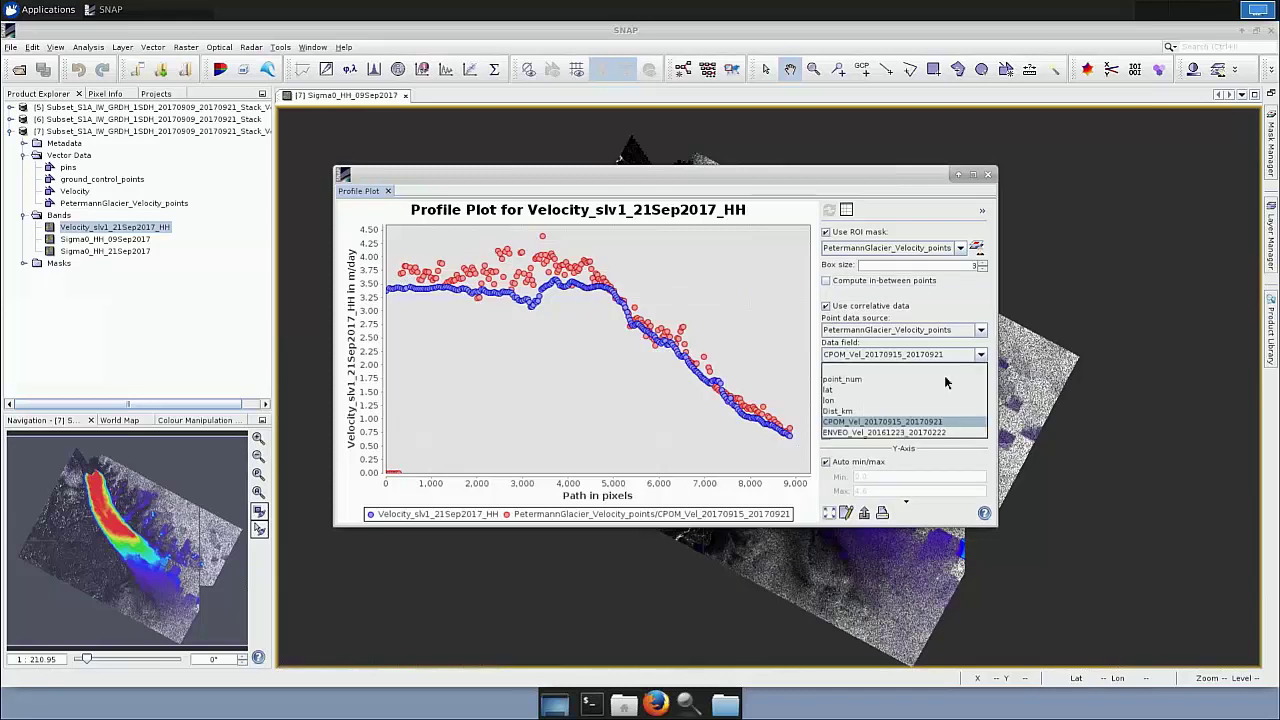
left_click(898, 433)
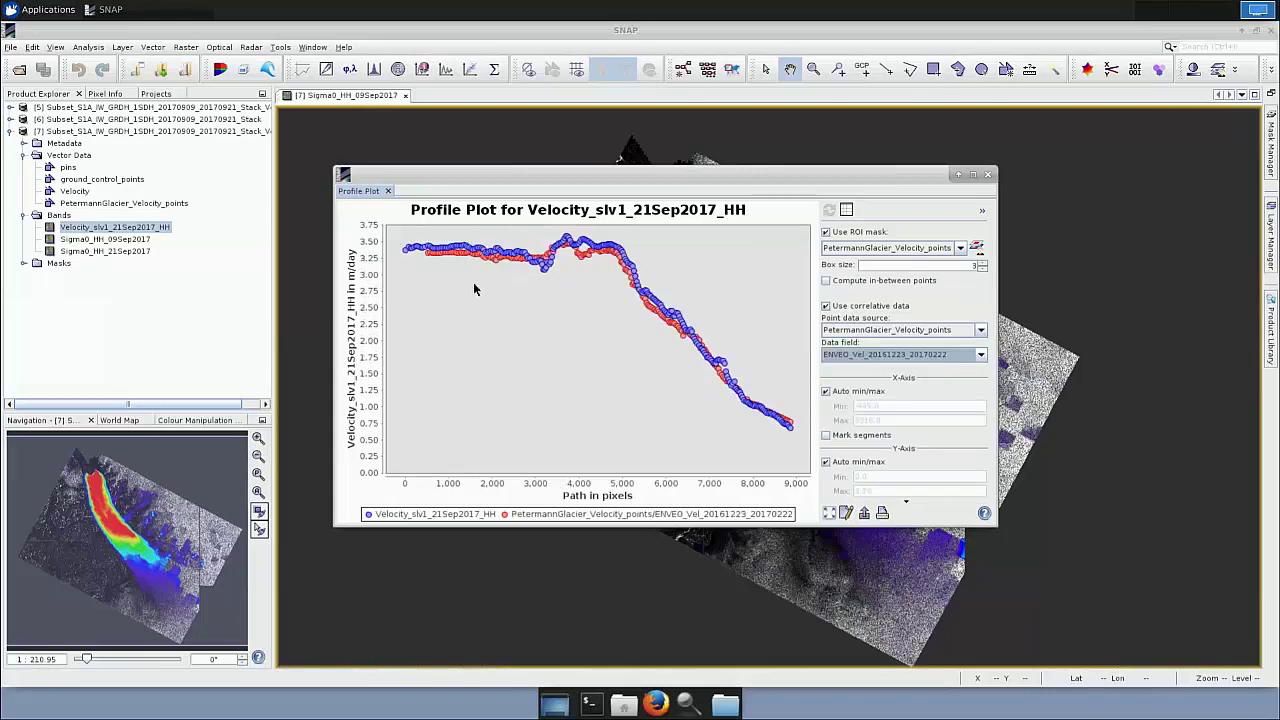